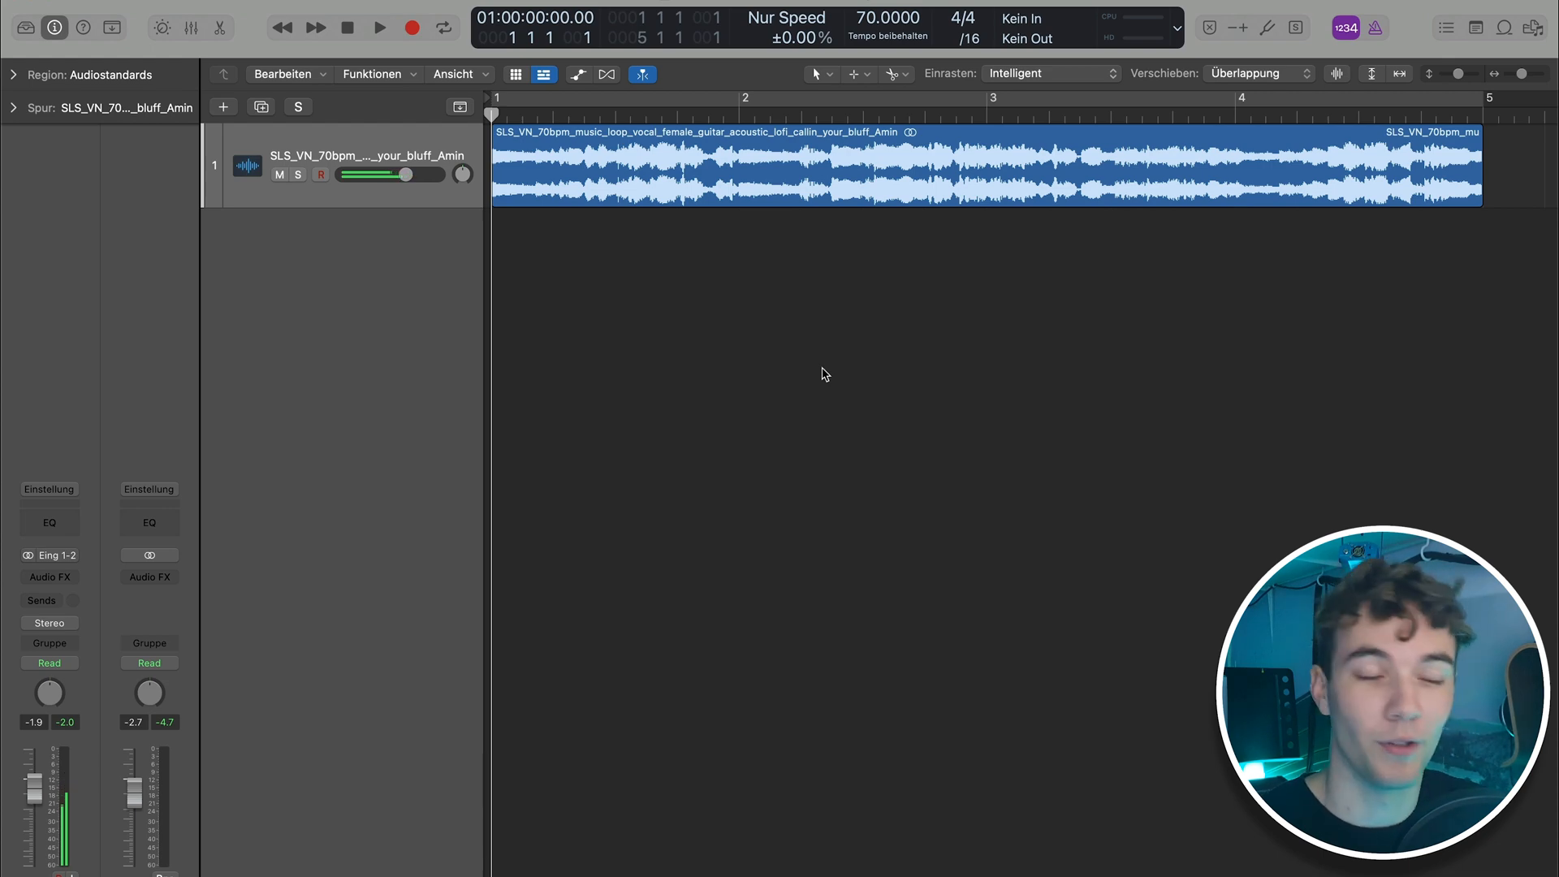
# Play back the acoustic guitar vocal loop, and play it again from the start together with the kick
pyautogui.press('space')
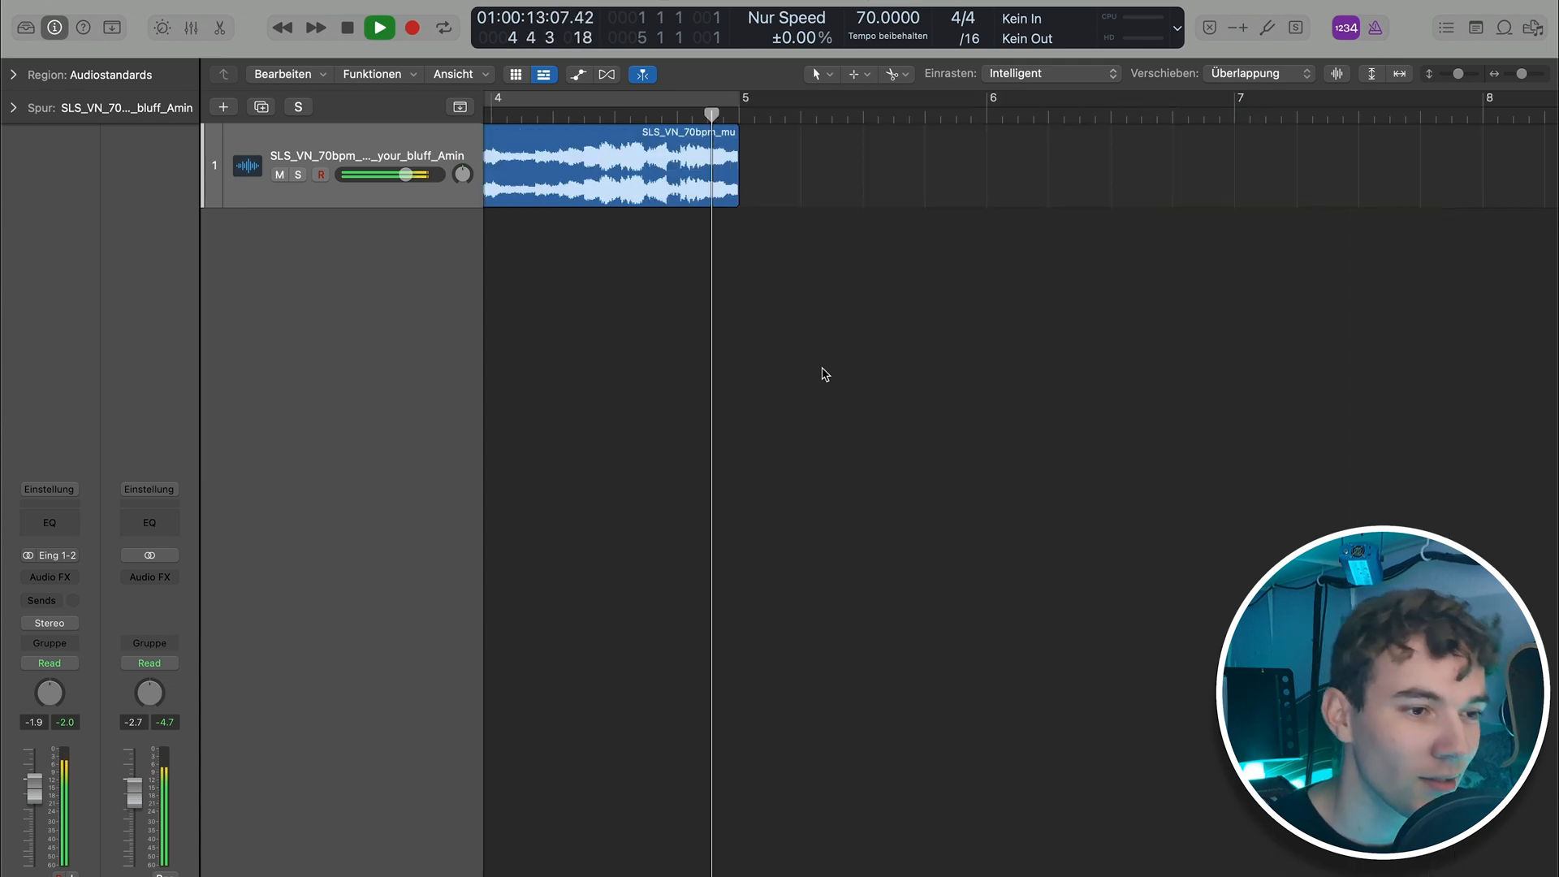
pyautogui.hscroll(-10, 807, 358)
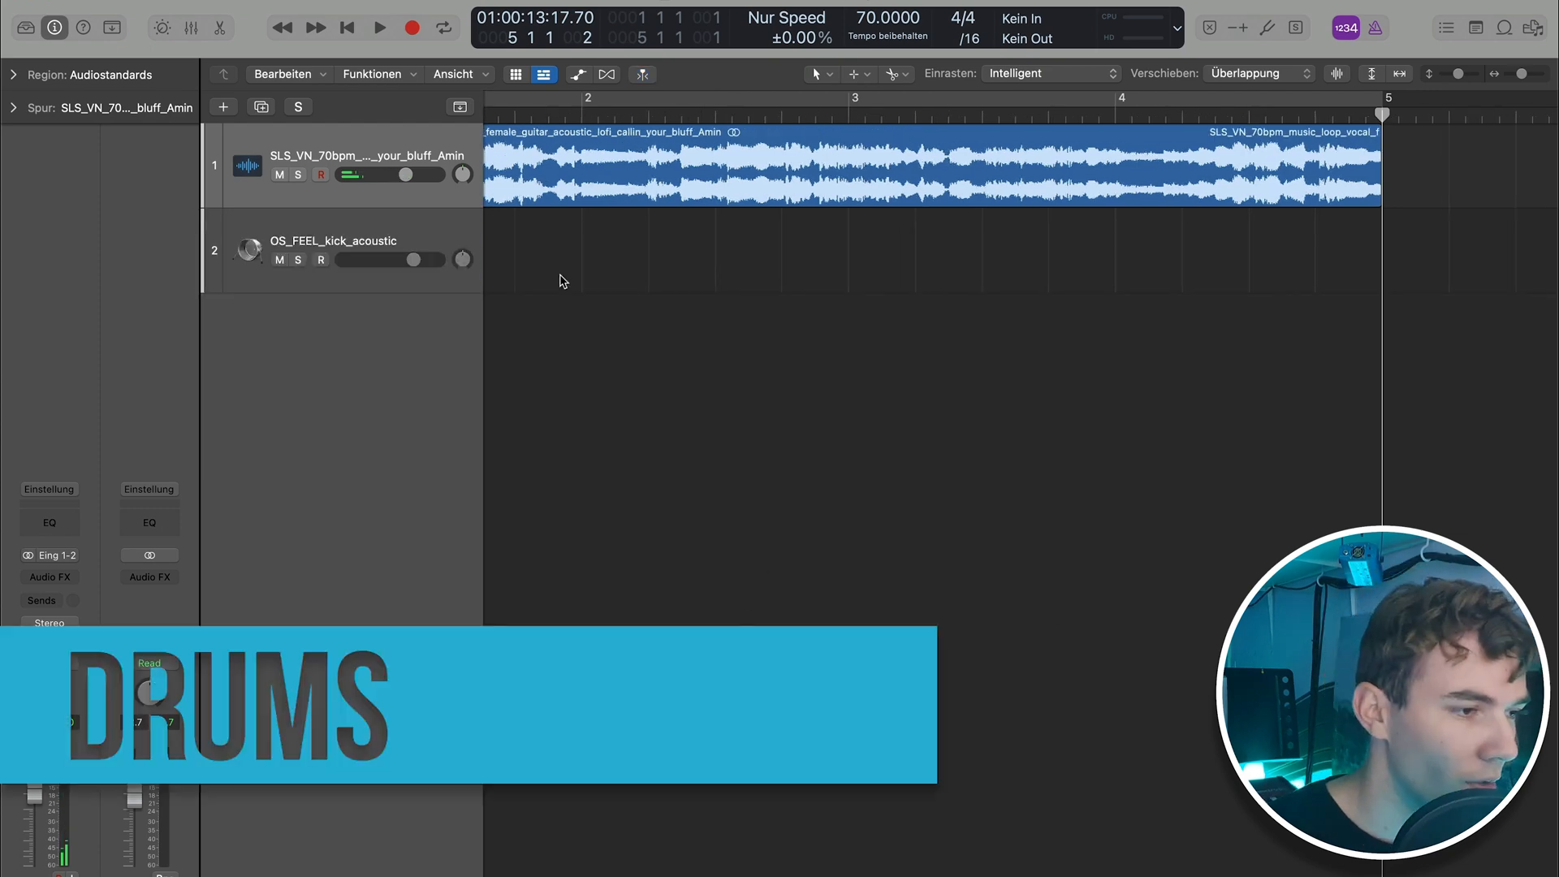
pyautogui.press('space')
pyautogui.hscroll(-10, 609, 282)
pyautogui.press('space')
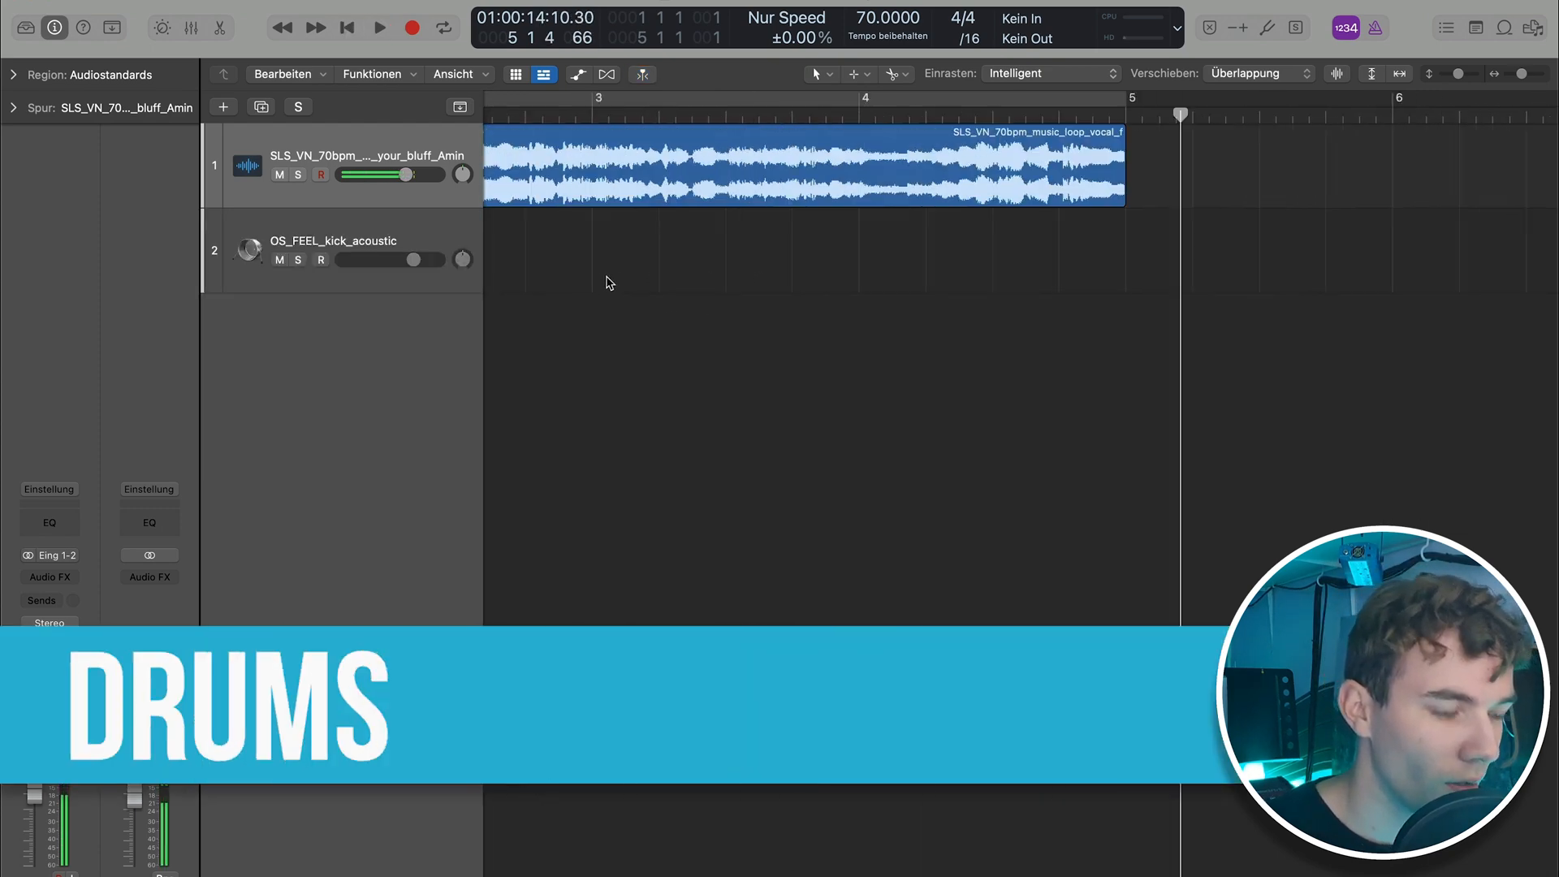
pyautogui.press('Return')
pyautogui.press('space')
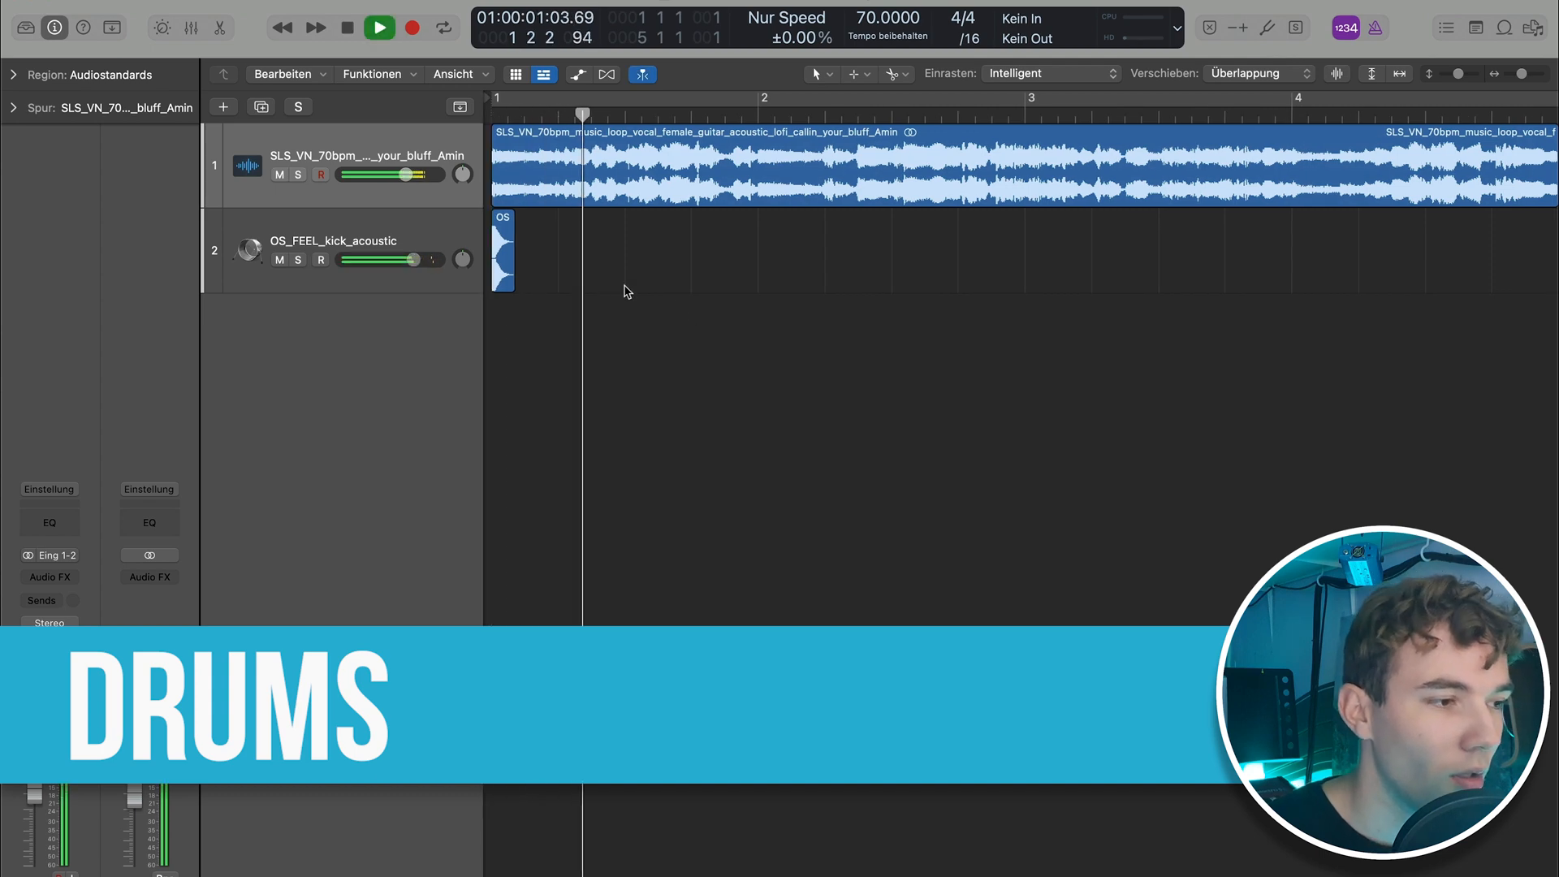
pyautogui.press('space')
# Copy the acoustic kick hit from bar 1 to the downbeats of bars 2, 3 and 4
pyautogui.click(611, 279)
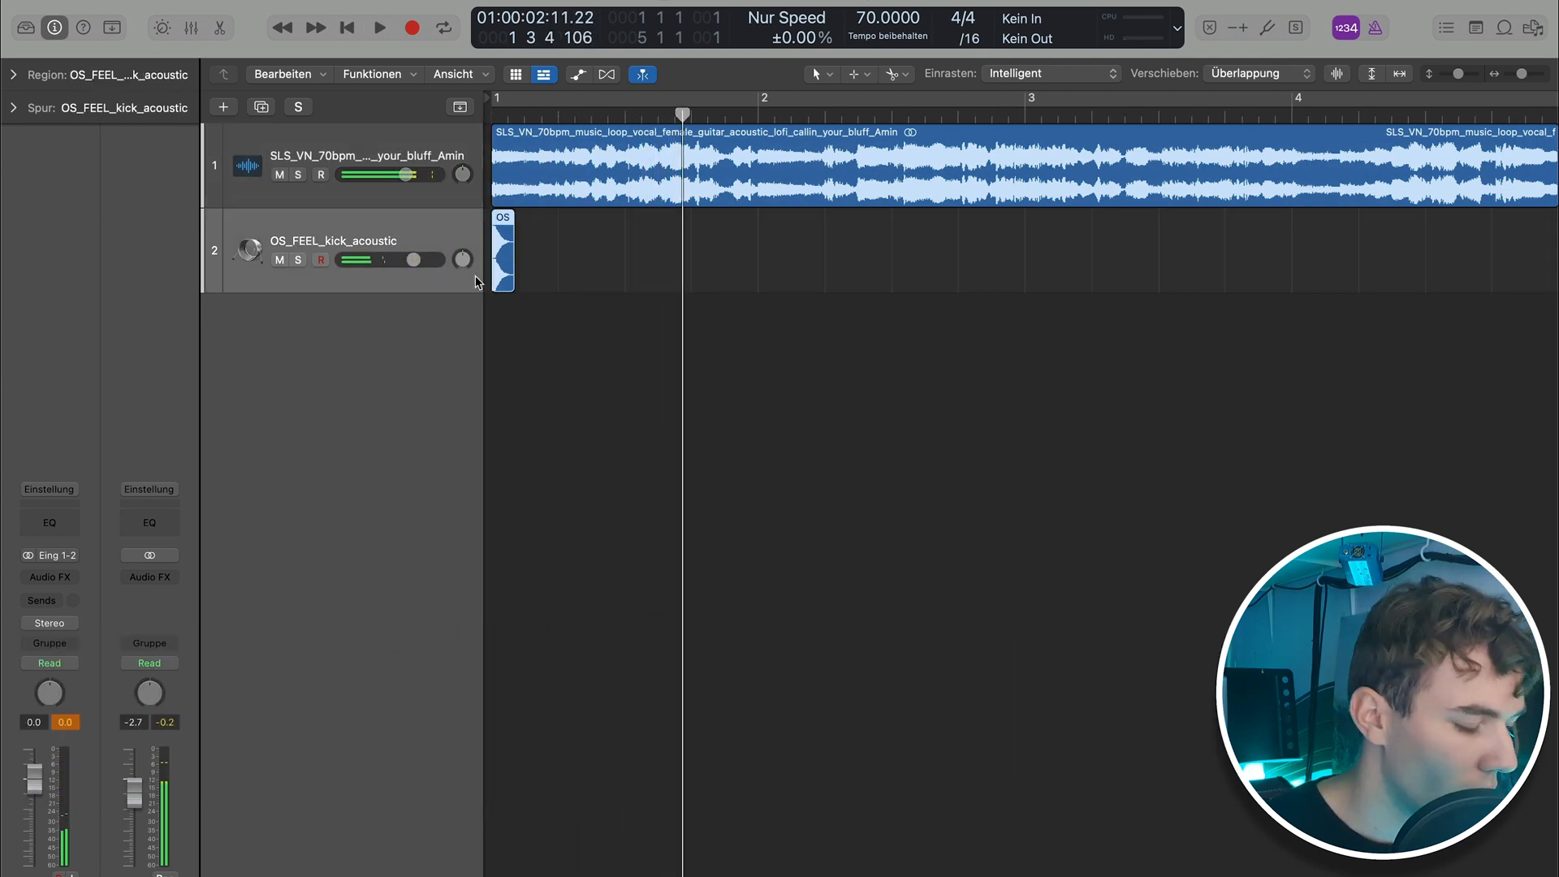
pyautogui.press('.')
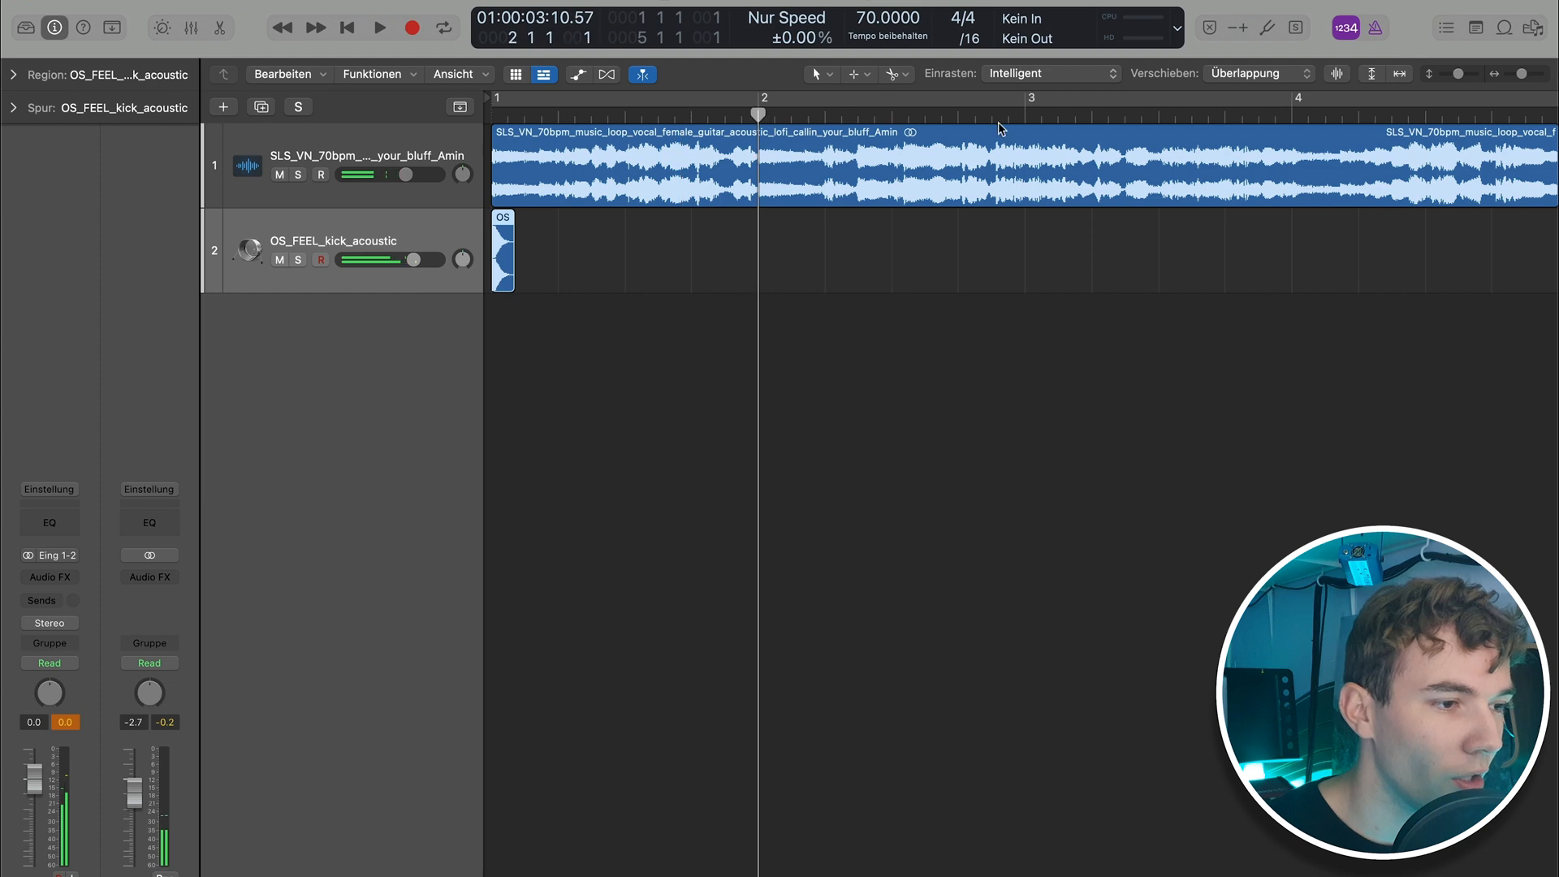
pyautogui.press('super+v')
pyautogui.press('.')
pyautogui.press('super+v')
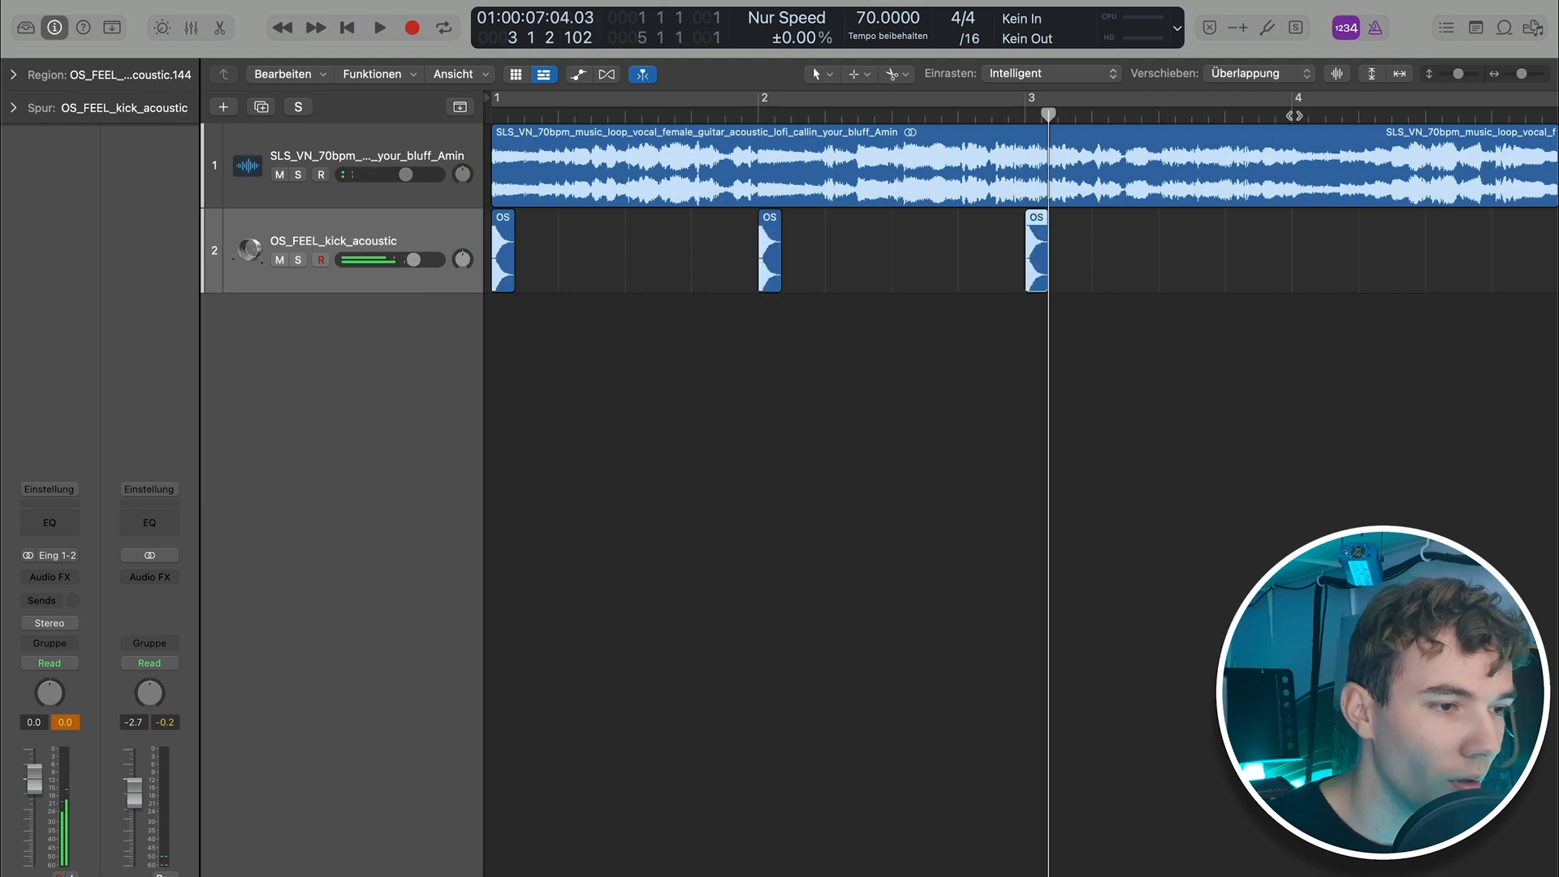
pyautogui.press('.')
pyautogui.press('super+v')
pyautogui.press('super+Left')
pyautogui.press('Return')
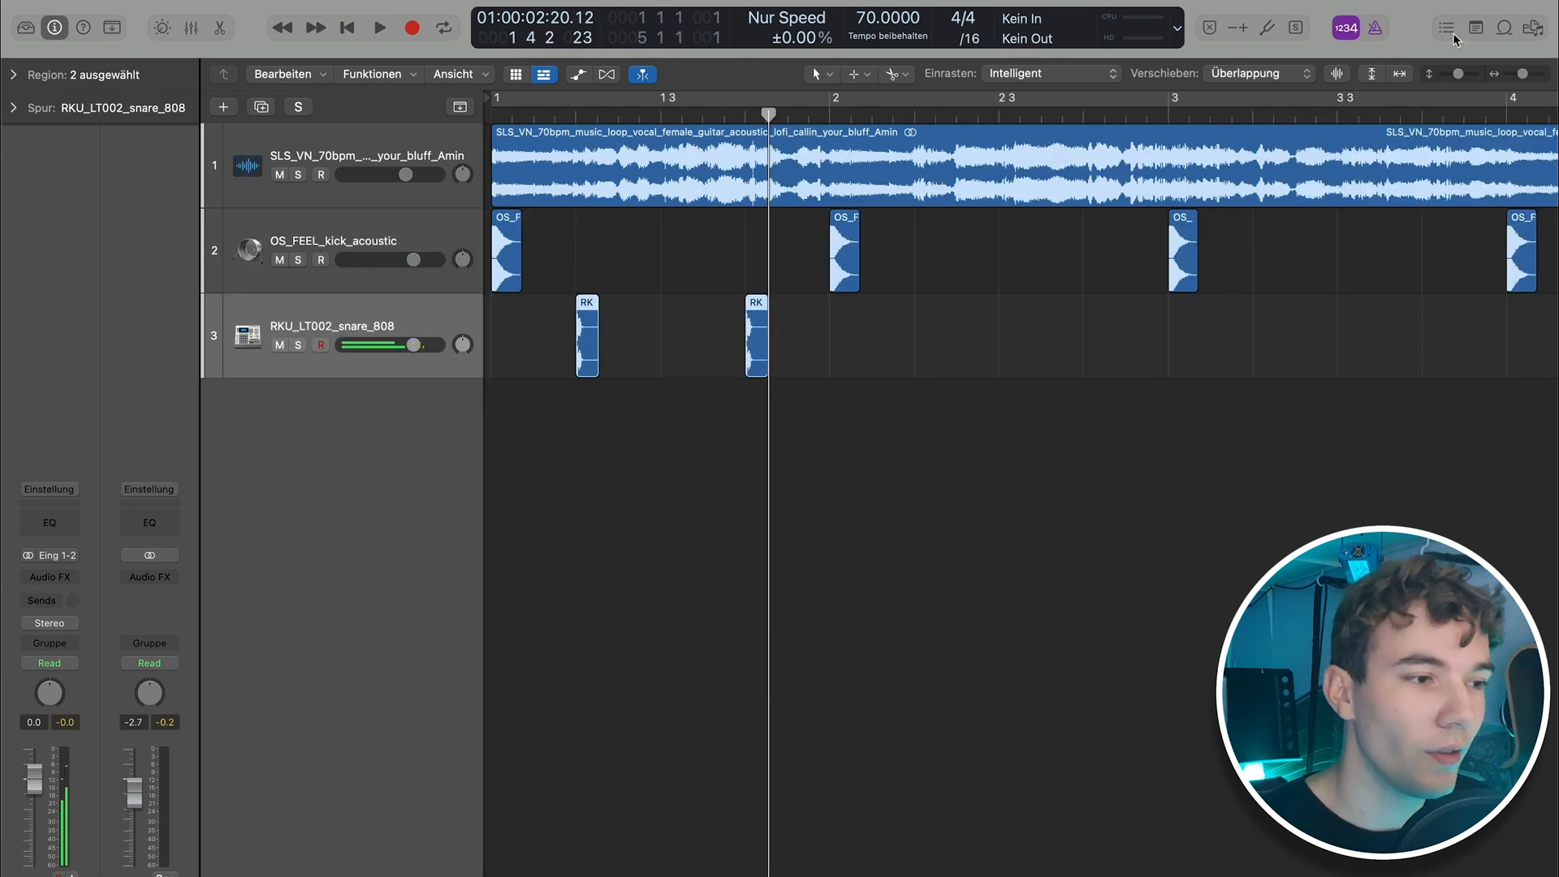
# Duplicate bar 1's two 808 snare hits into bar 2, and repeat all four hits across bars 3 and 4
pyautogui.click(912, 112)
pyautogui.press('super+v')
pyautogui.moveTo(1167, 402); pyautogui.dragTo(500, 353)
pyautogui.press('super+v')
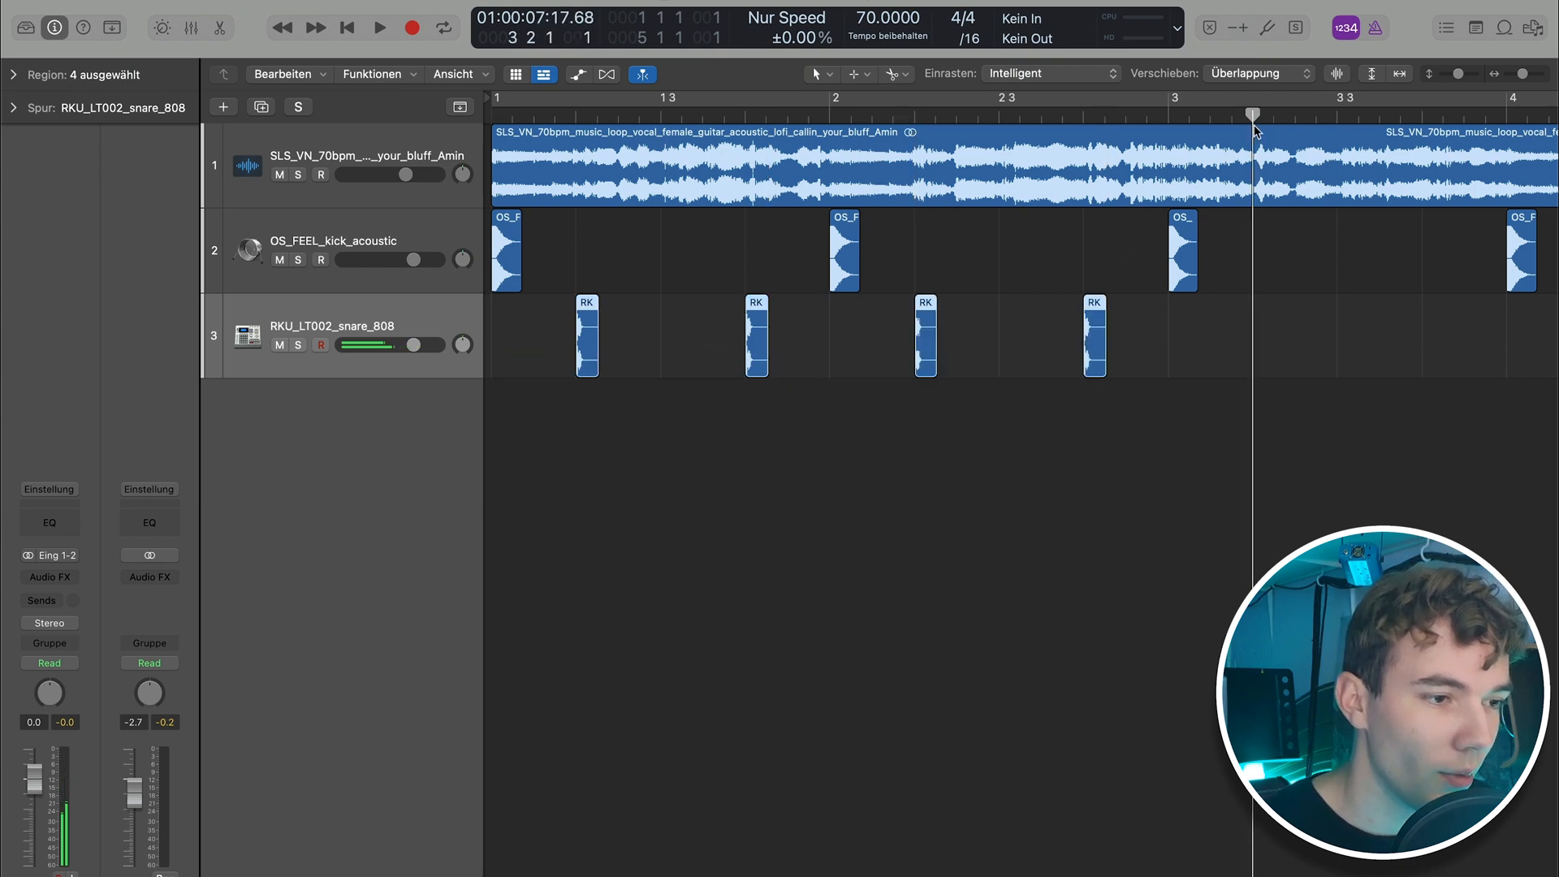
# Play the loop with the kick and snare pattern from the beginning
pyautogui.press('Return')
pyautogui.press('space')
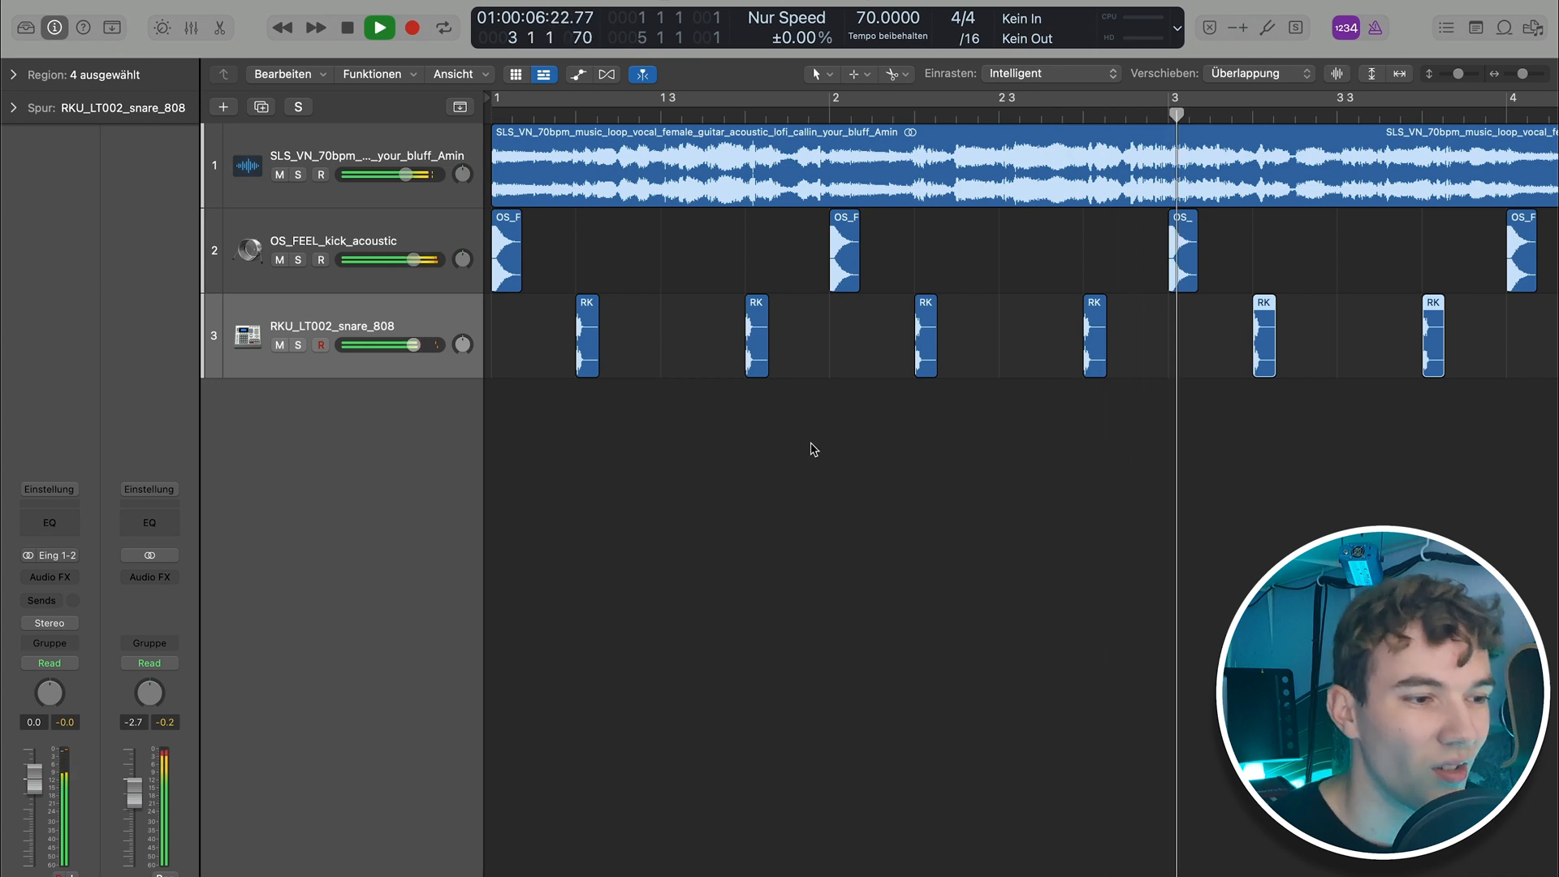
pyautogui.press('space')
# Add an extra kick hit directly before the bar 3 downbeat and review the region's delay and fade settings
pyautogui.moveTo(1177, 273); pyautogui.dragTo(1150, 274)
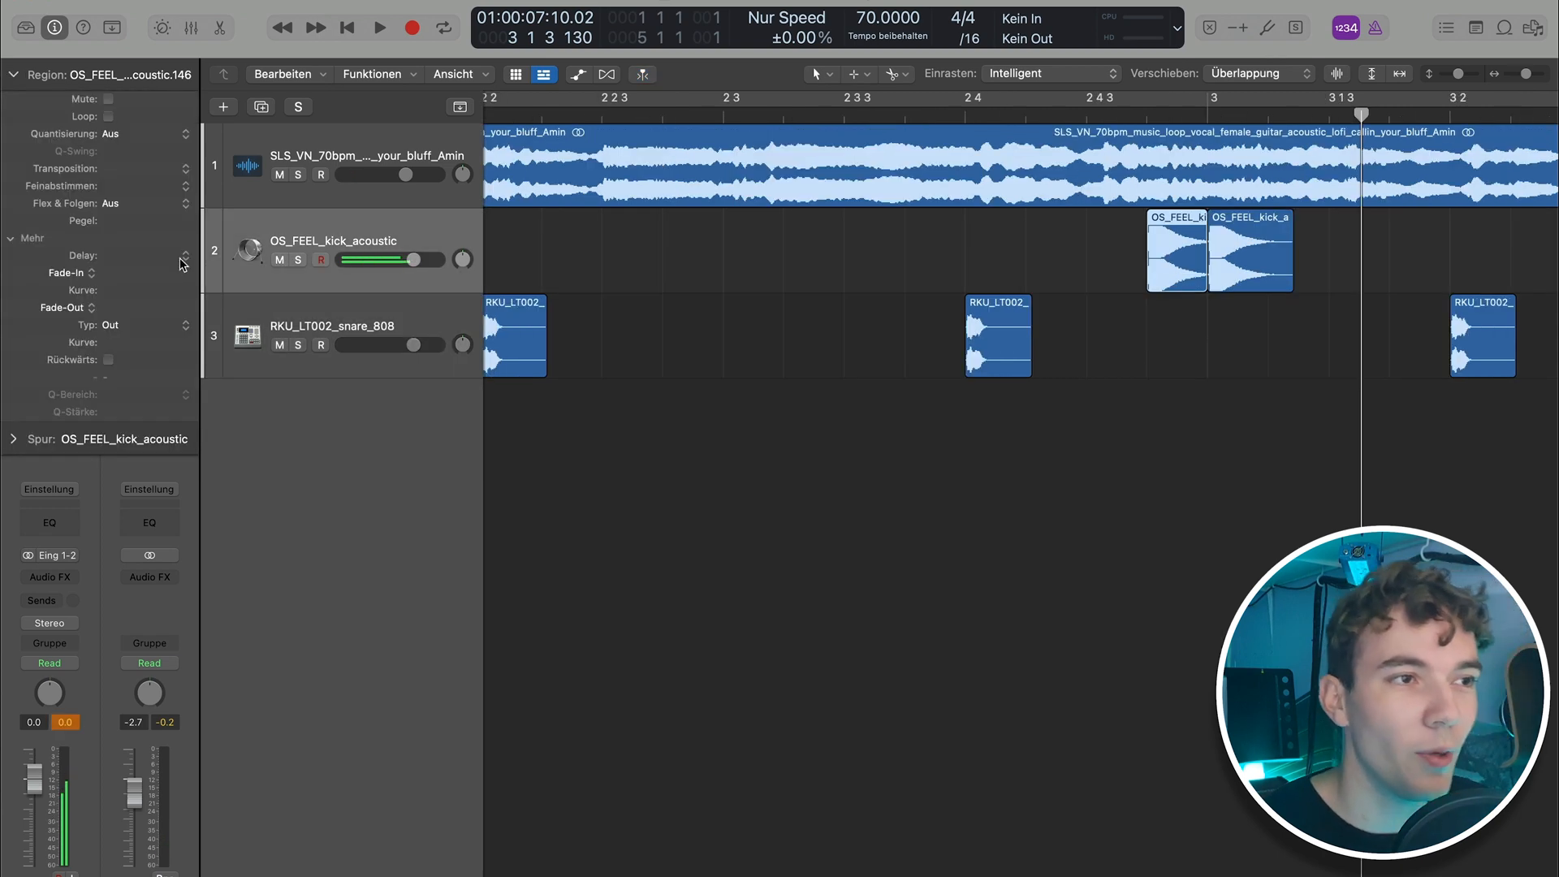
pyautogui.moveTo(182, 264)
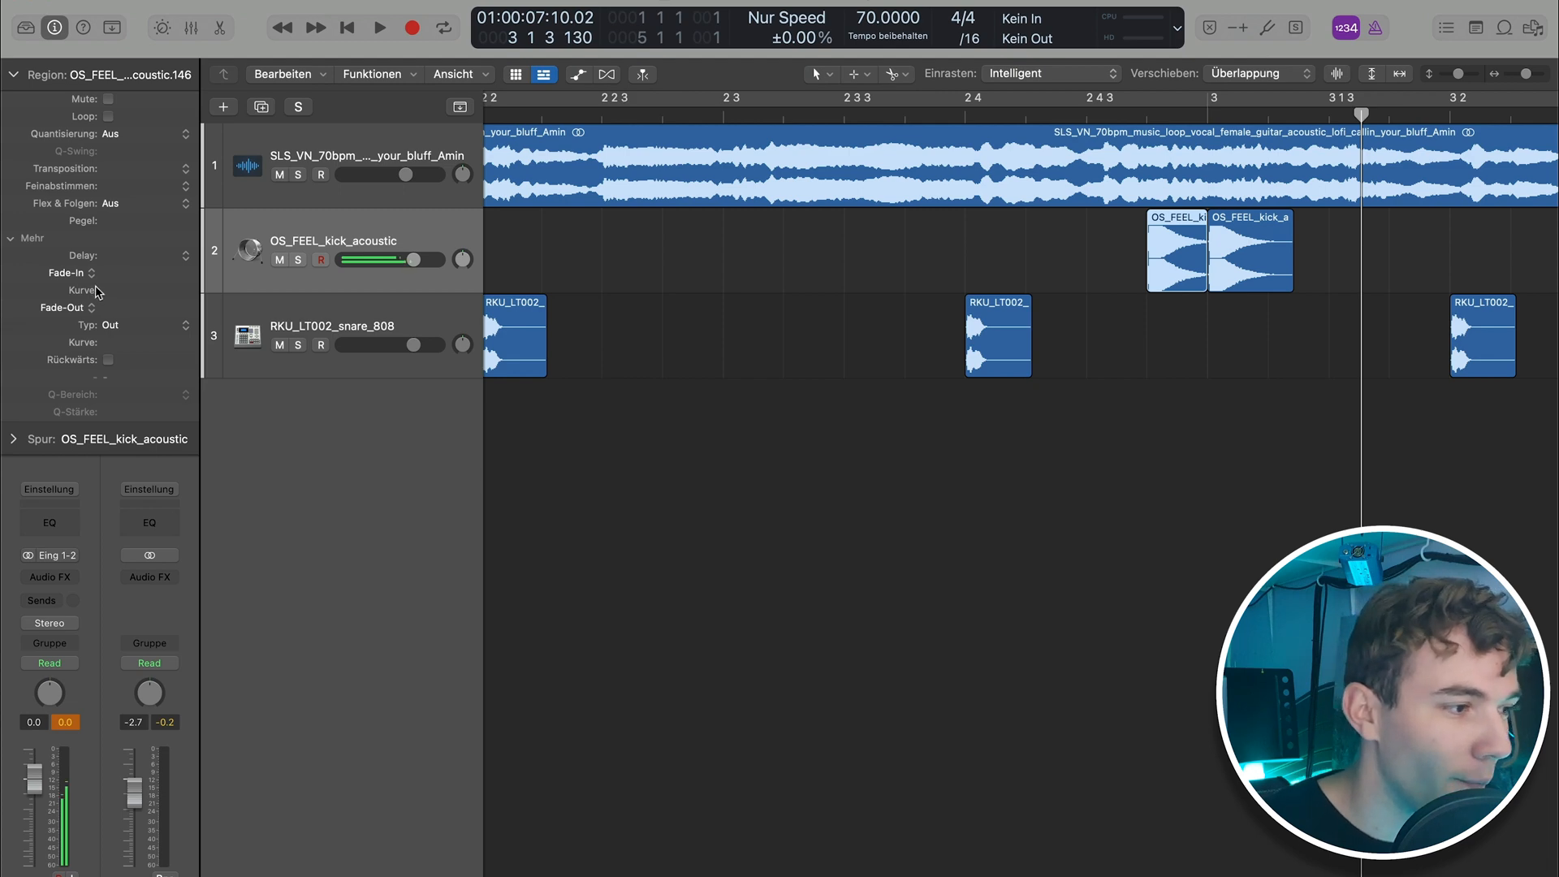
pyautogui.moveTo(122, 227); pyautogui.dragTo(101, 323)
pyautogui.scroll(-5, 1161, 400)
pyautogui.click(972, 488)
pyautogui.scroll(-3, 978, 487)
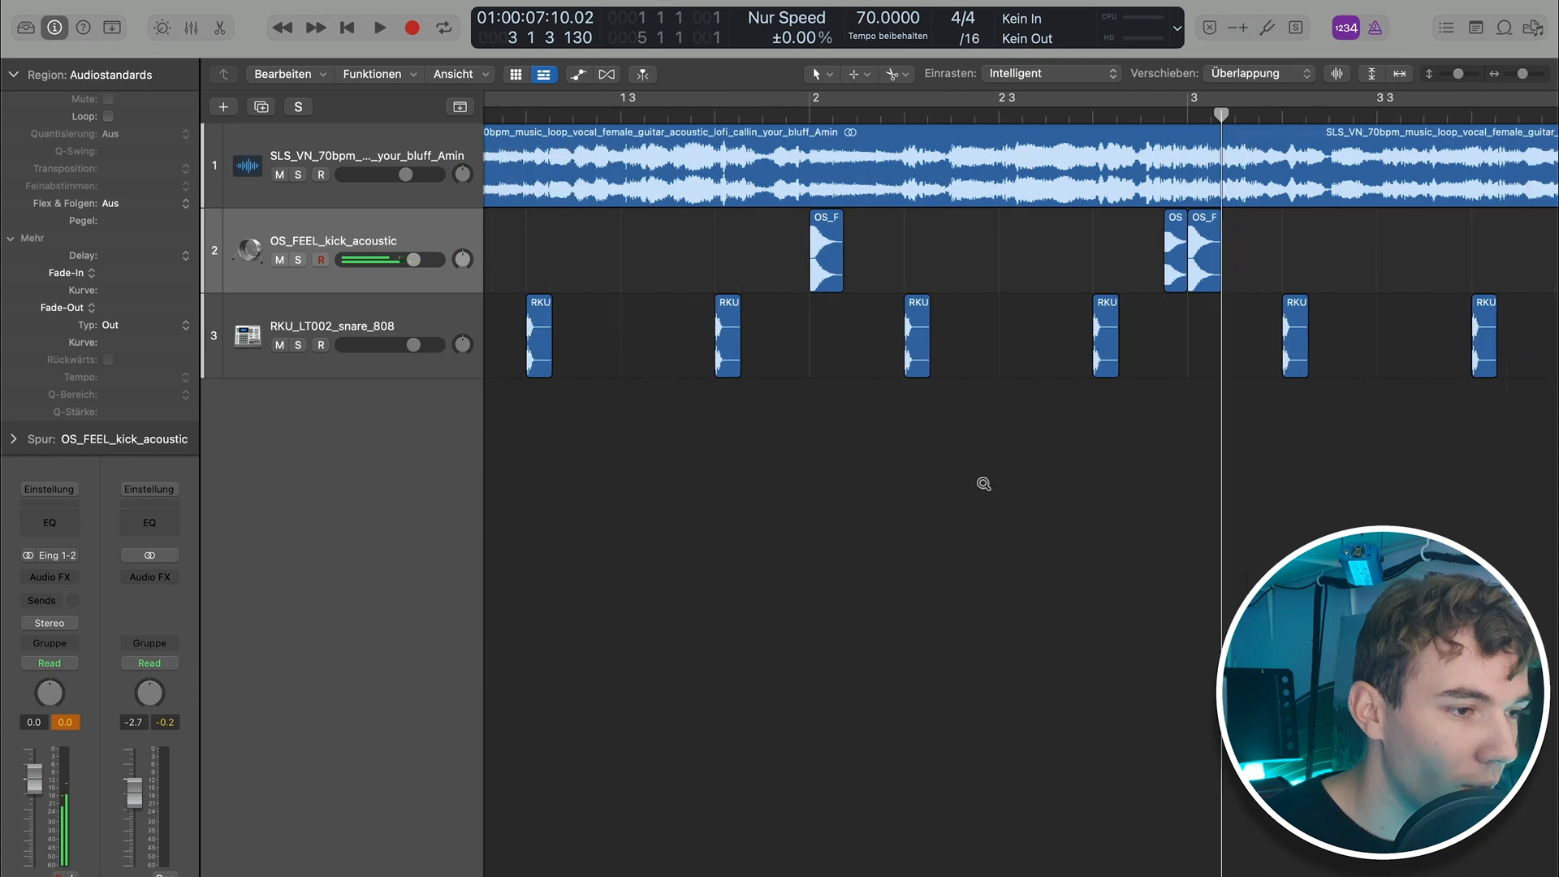
# Add the DECAP_DTKX_hihat_lofi_knock sample on its own track and repeat it midway between the beats through bars 1 and 2
pyautogui.click(1055, 865)
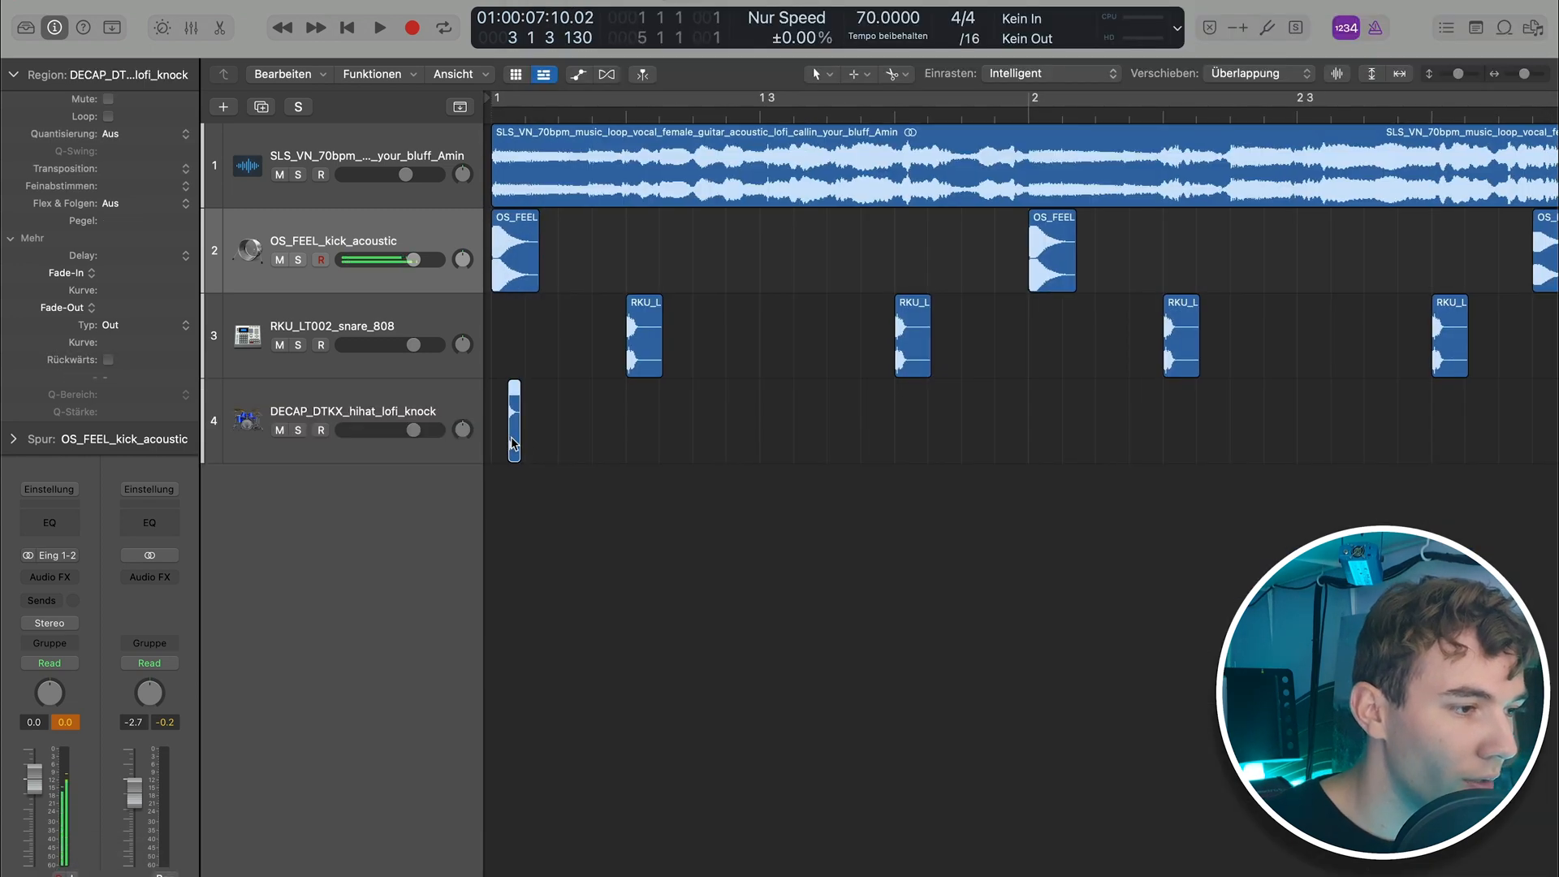
pyautogui.moveTo(512, 443); pyautogui.dragTo(565, 445)
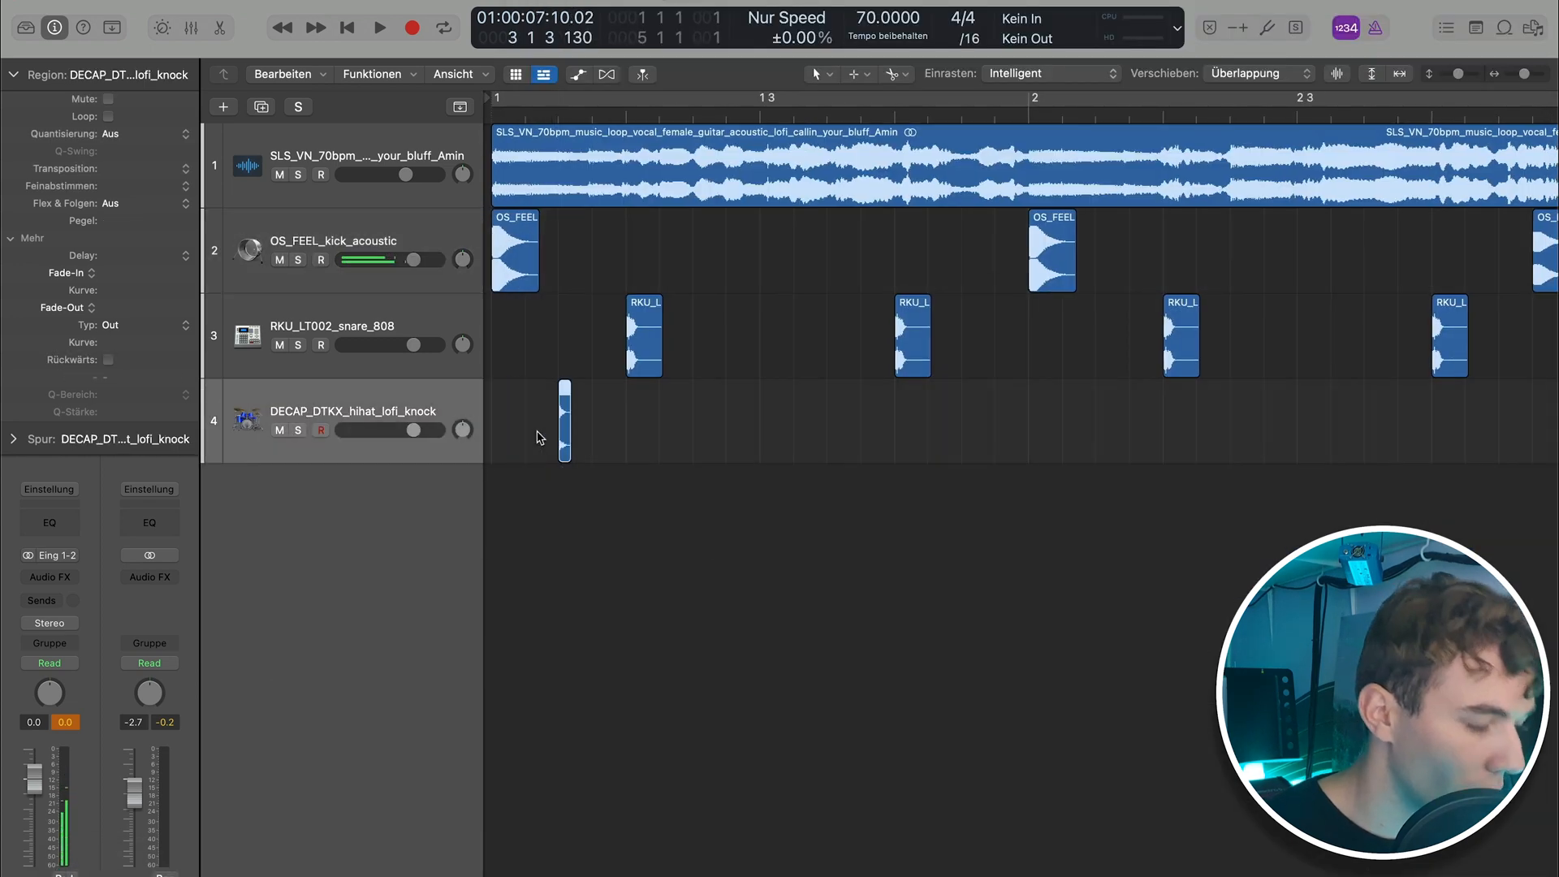
pyautogui.click(693, 119)
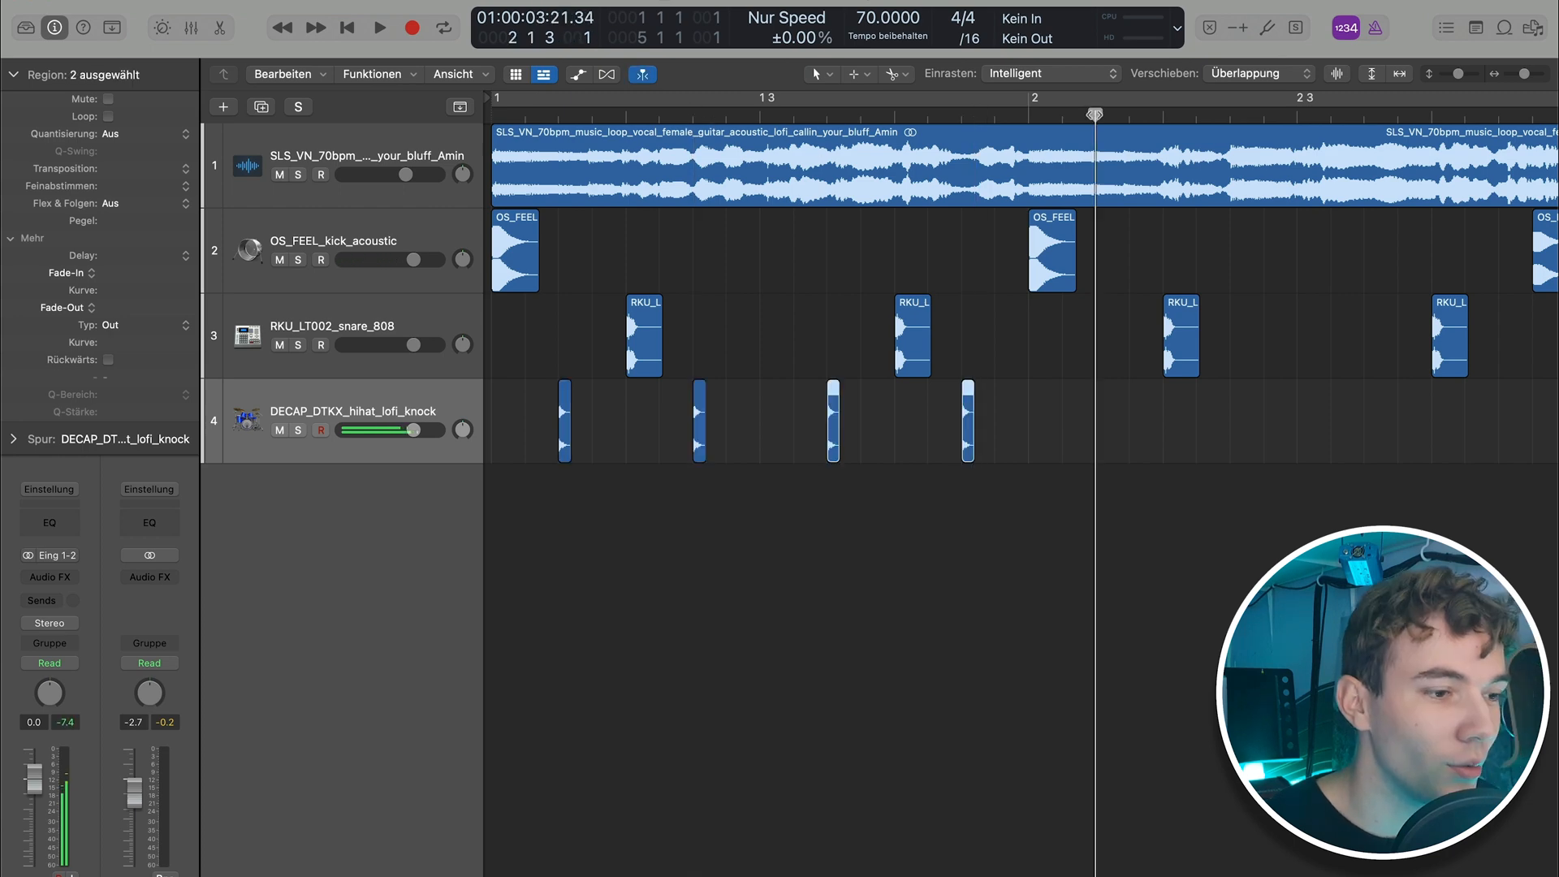
pyautogui.press('super+v')
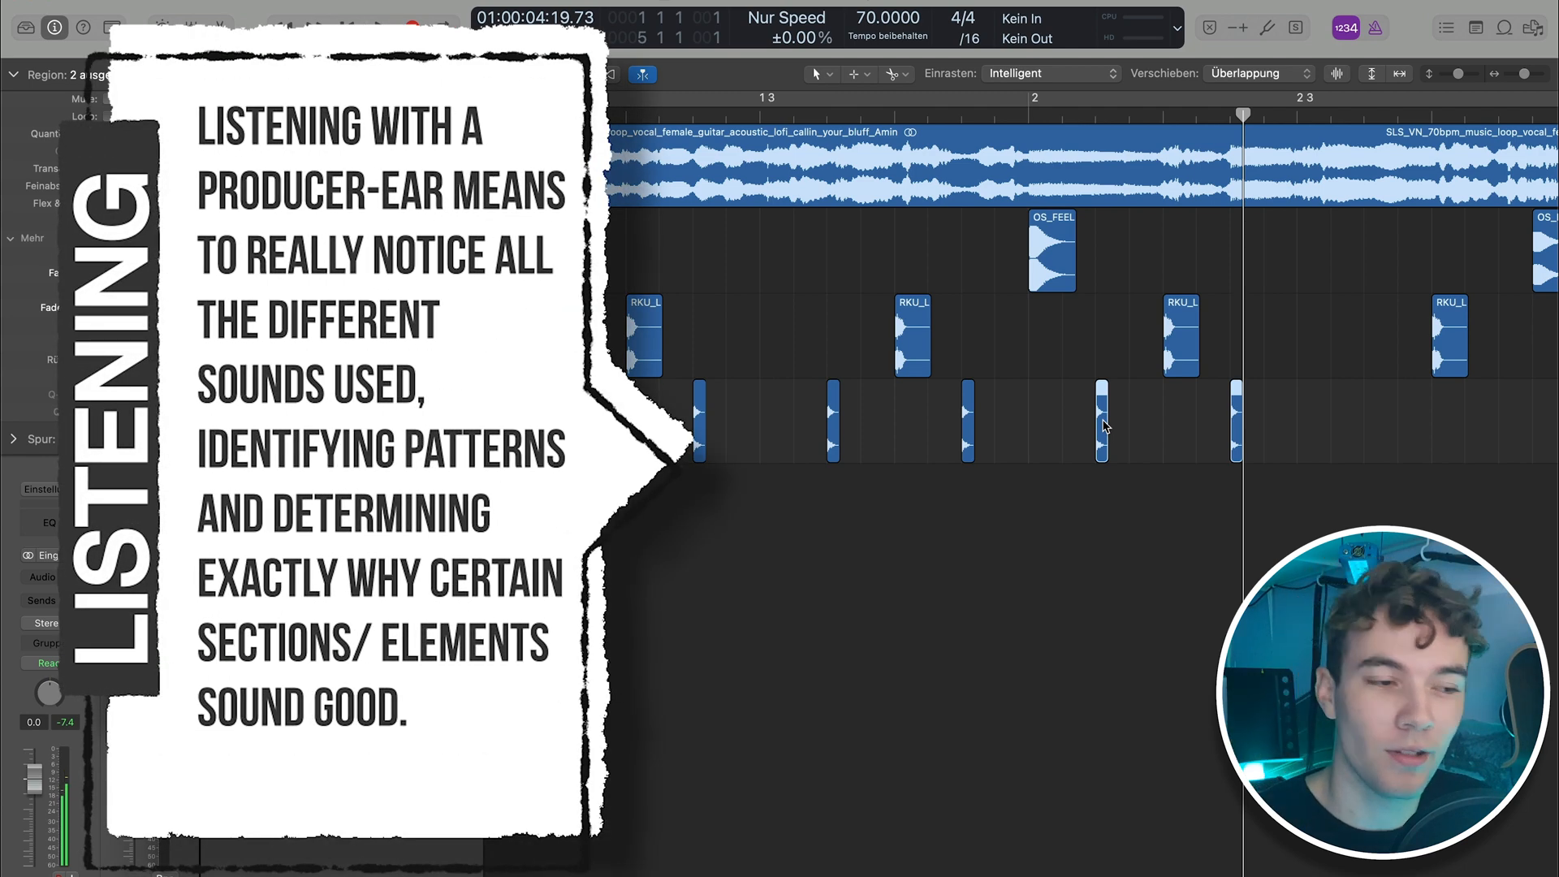
pyautogui.moveTo(1292, 443); pyautogui.dragTo(1068, 427)
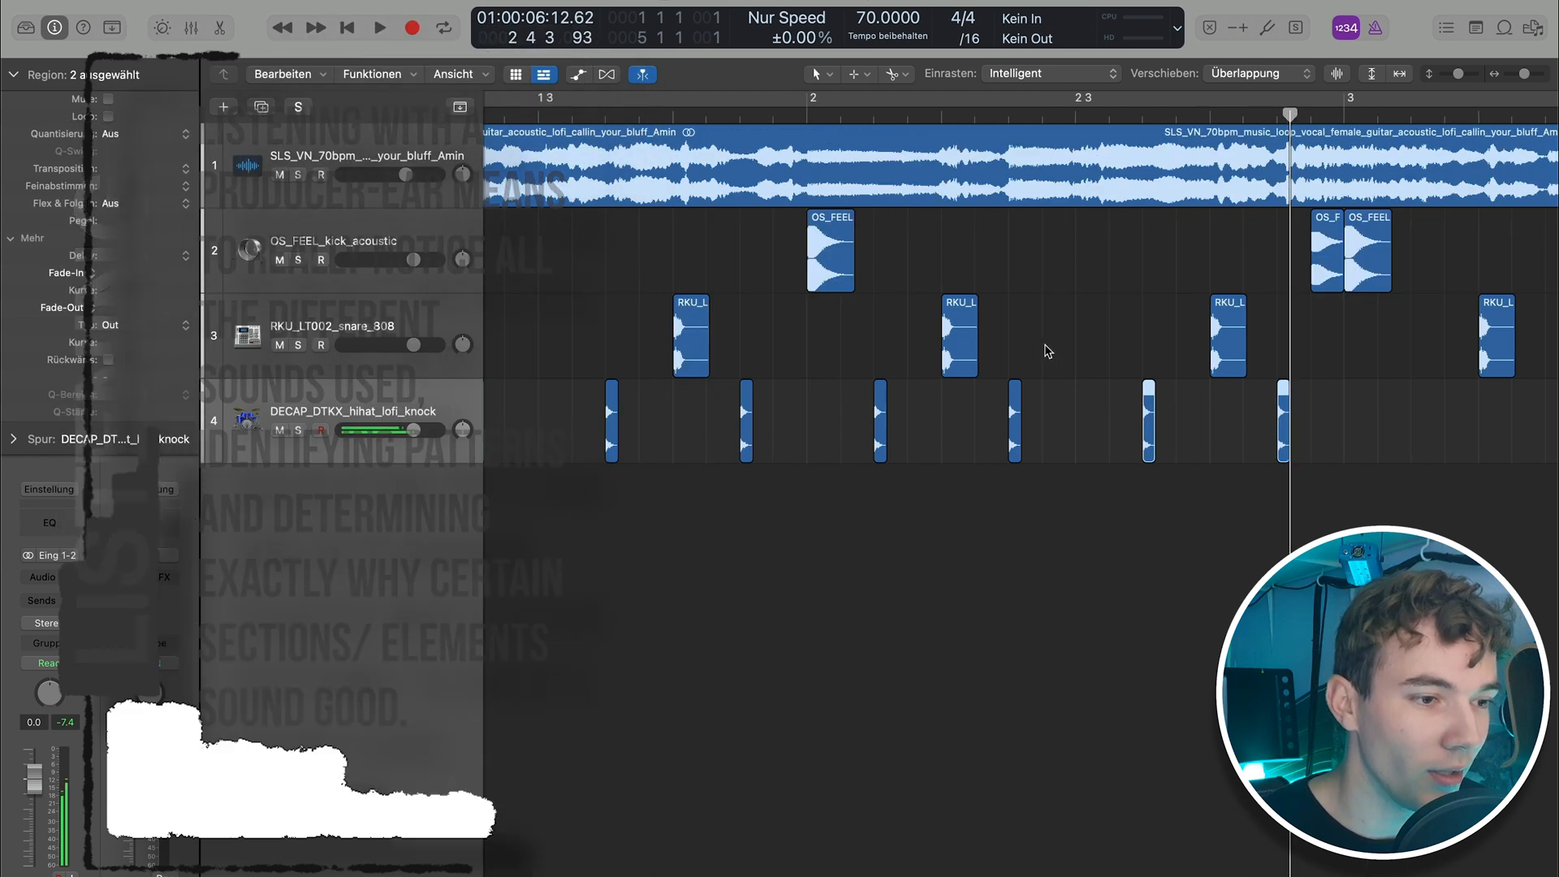
pyautogui.press('Return')
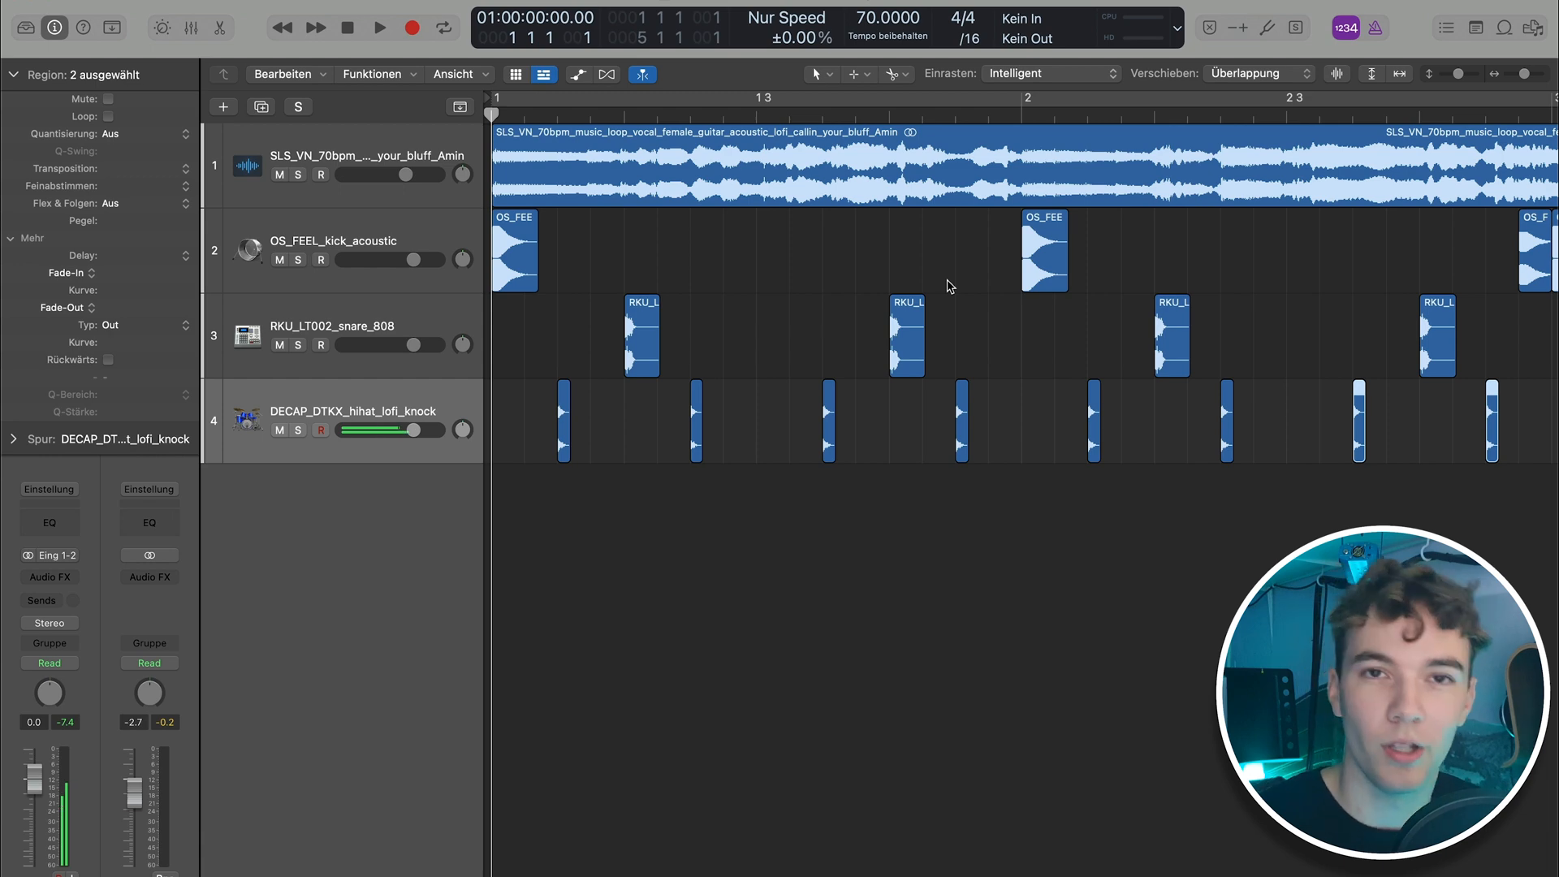
# Copy the four hi-hat hits of bar 2 into bars 3 and 4
pyautogui.scroll(-3, 998, 380)
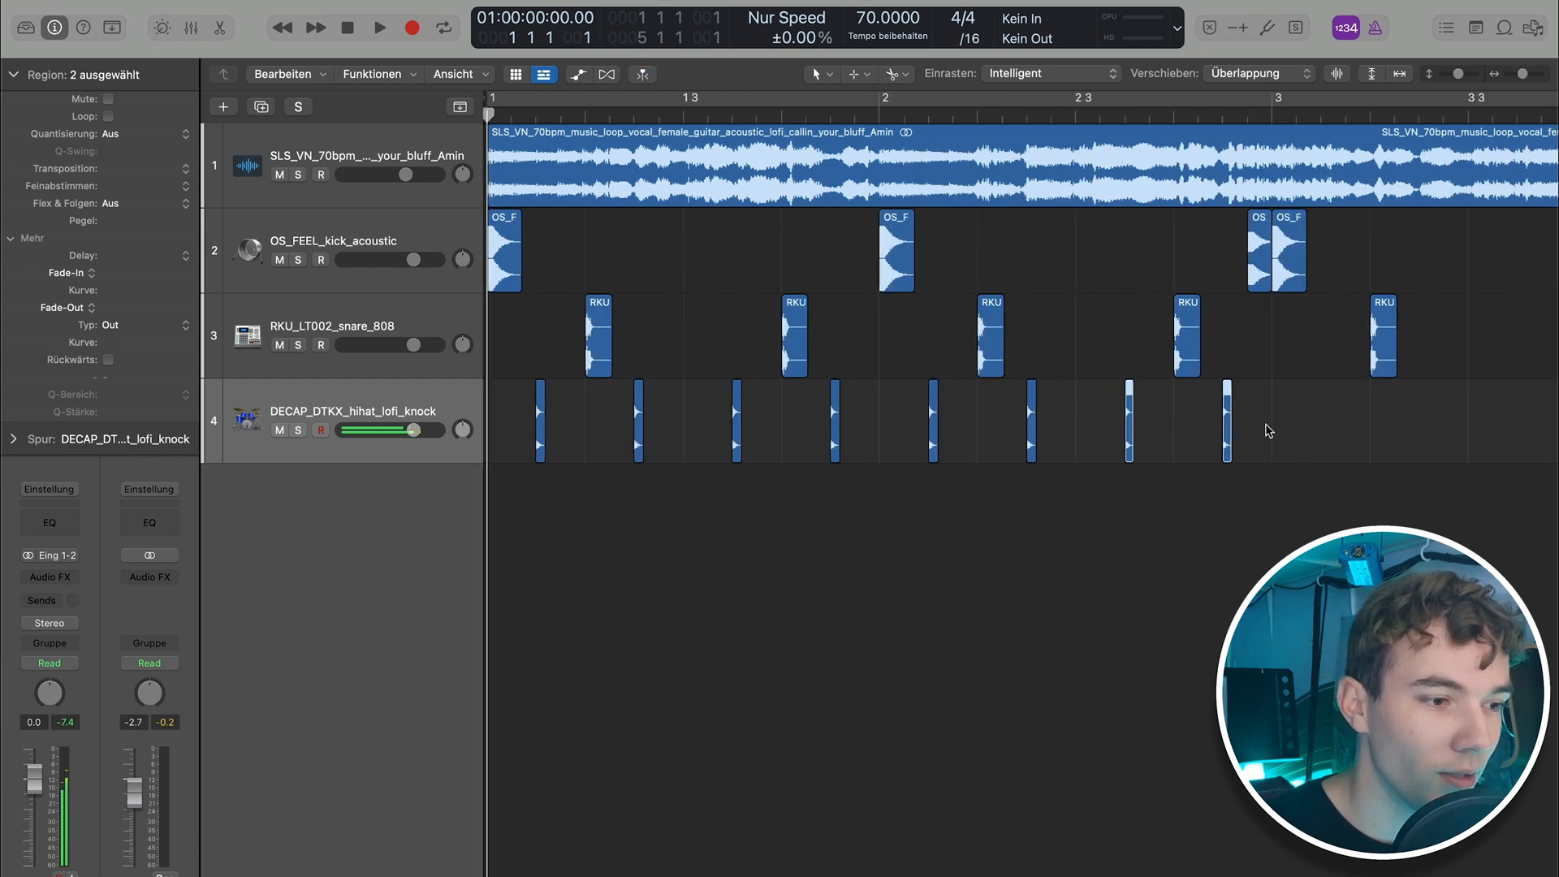
pyautogui.moveTo(1283, 423); pyautogui.dragTo(934, 424)
pyautogui.hscroll(5, 1020, 390)
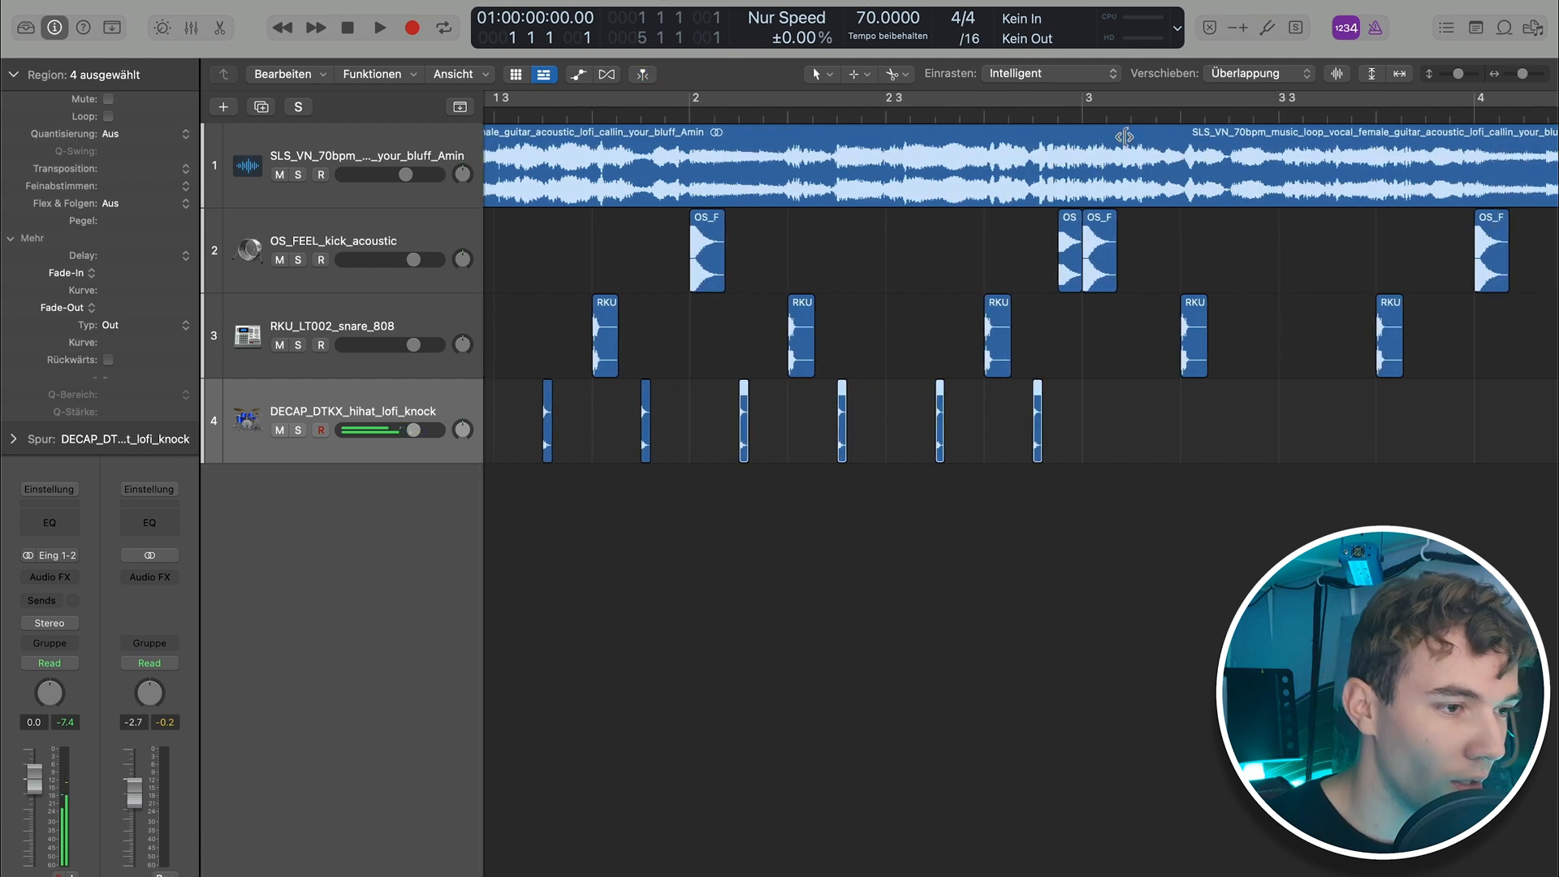
pyautogui.press('space')
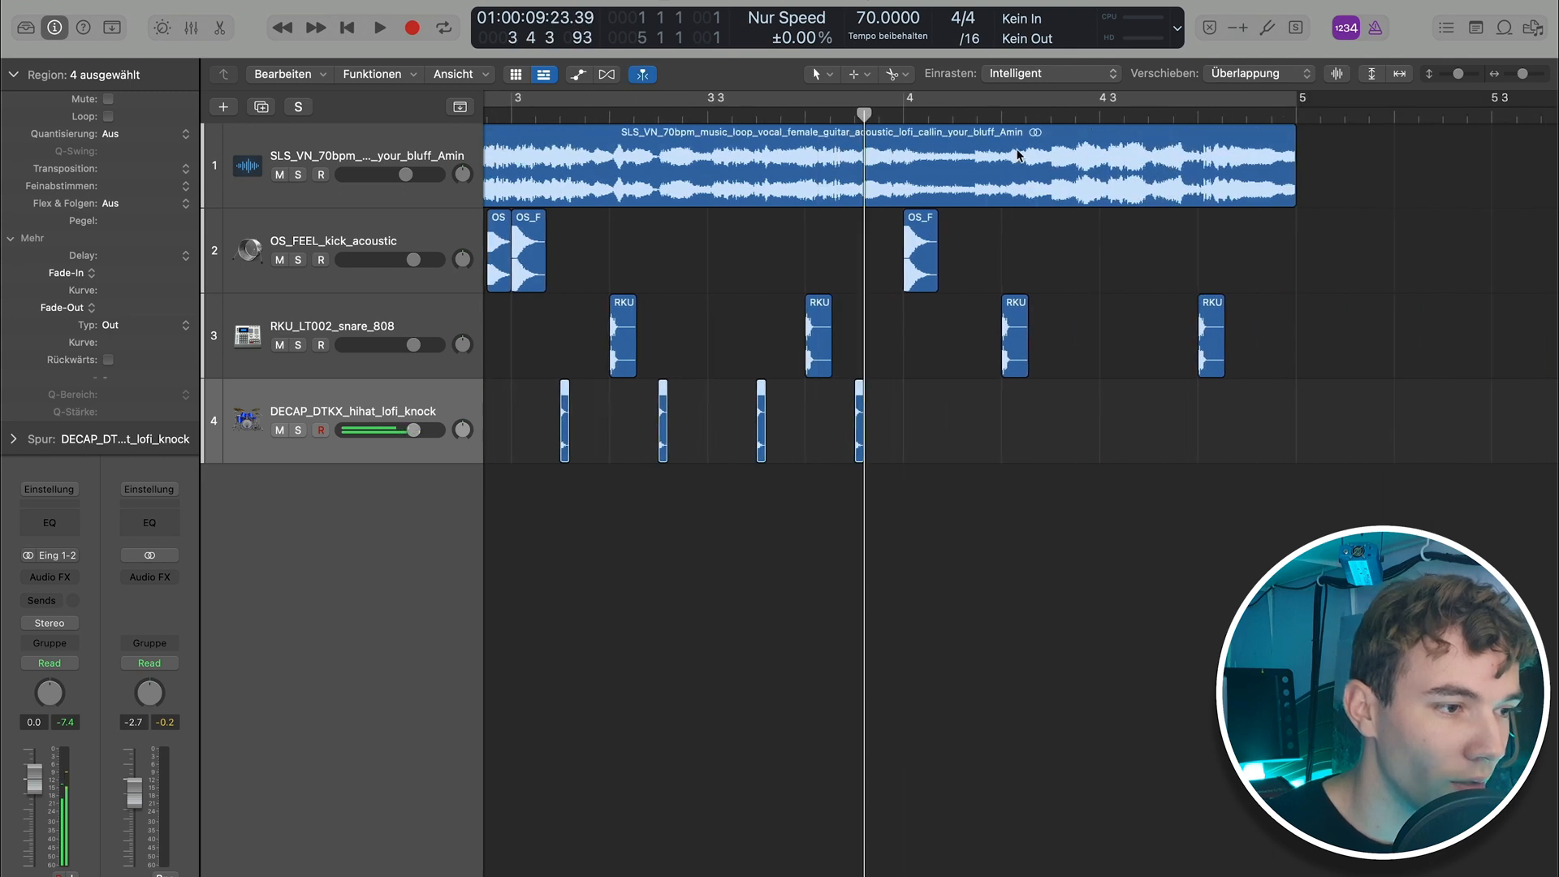
pyautogui.click(950, 115)
pyautogui.press('super+v')
pyautogui.hscroll(-10, 884, 345)
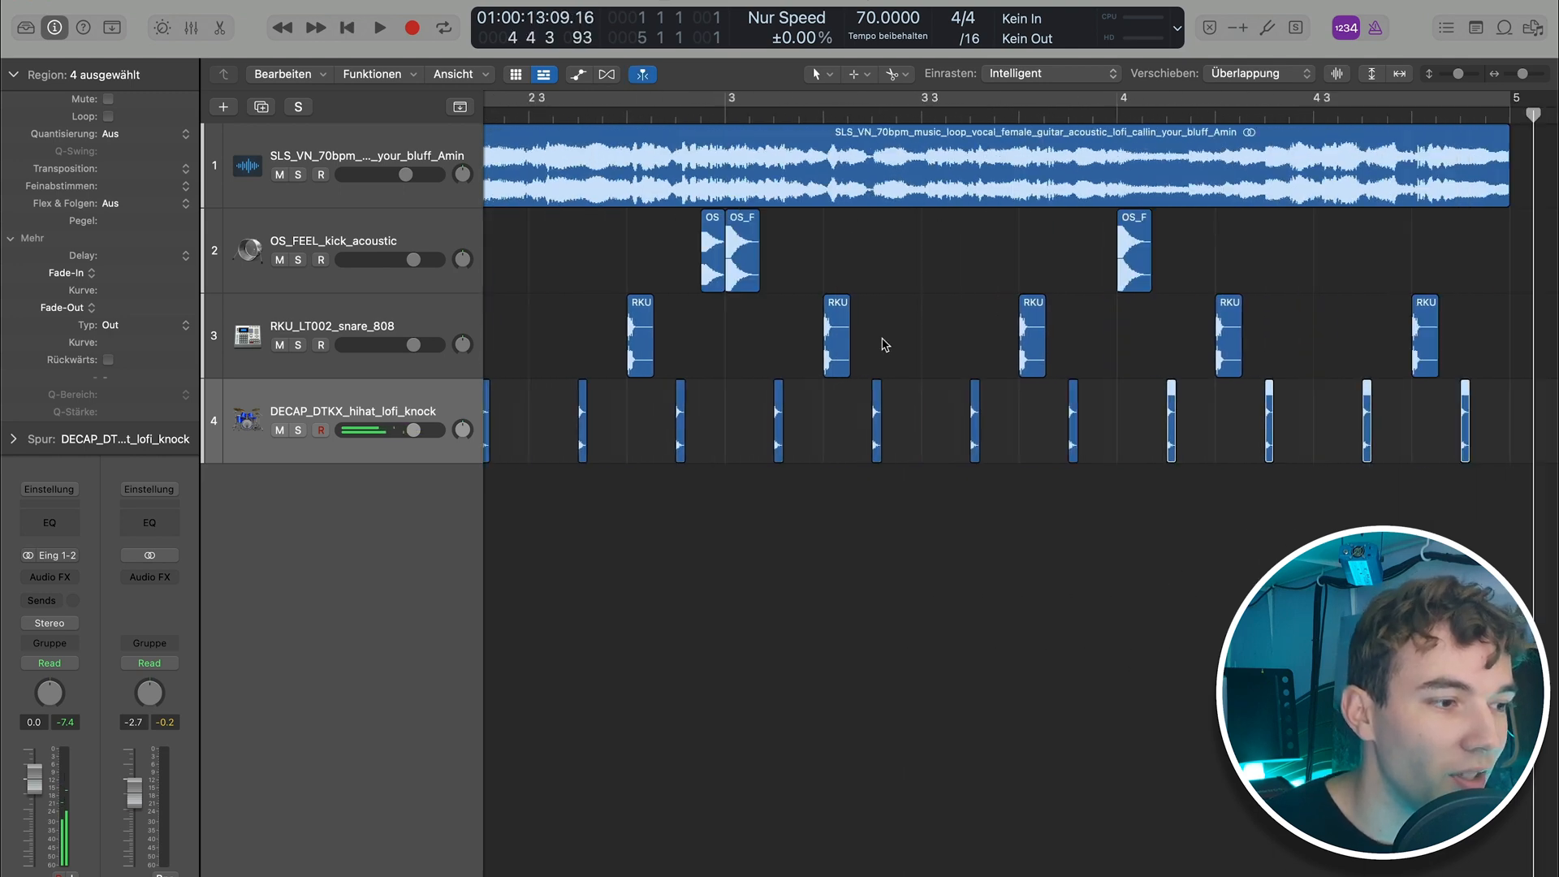
pyautogui.scroll(-2, 665, 336)
pyautogui.click(657, 295)
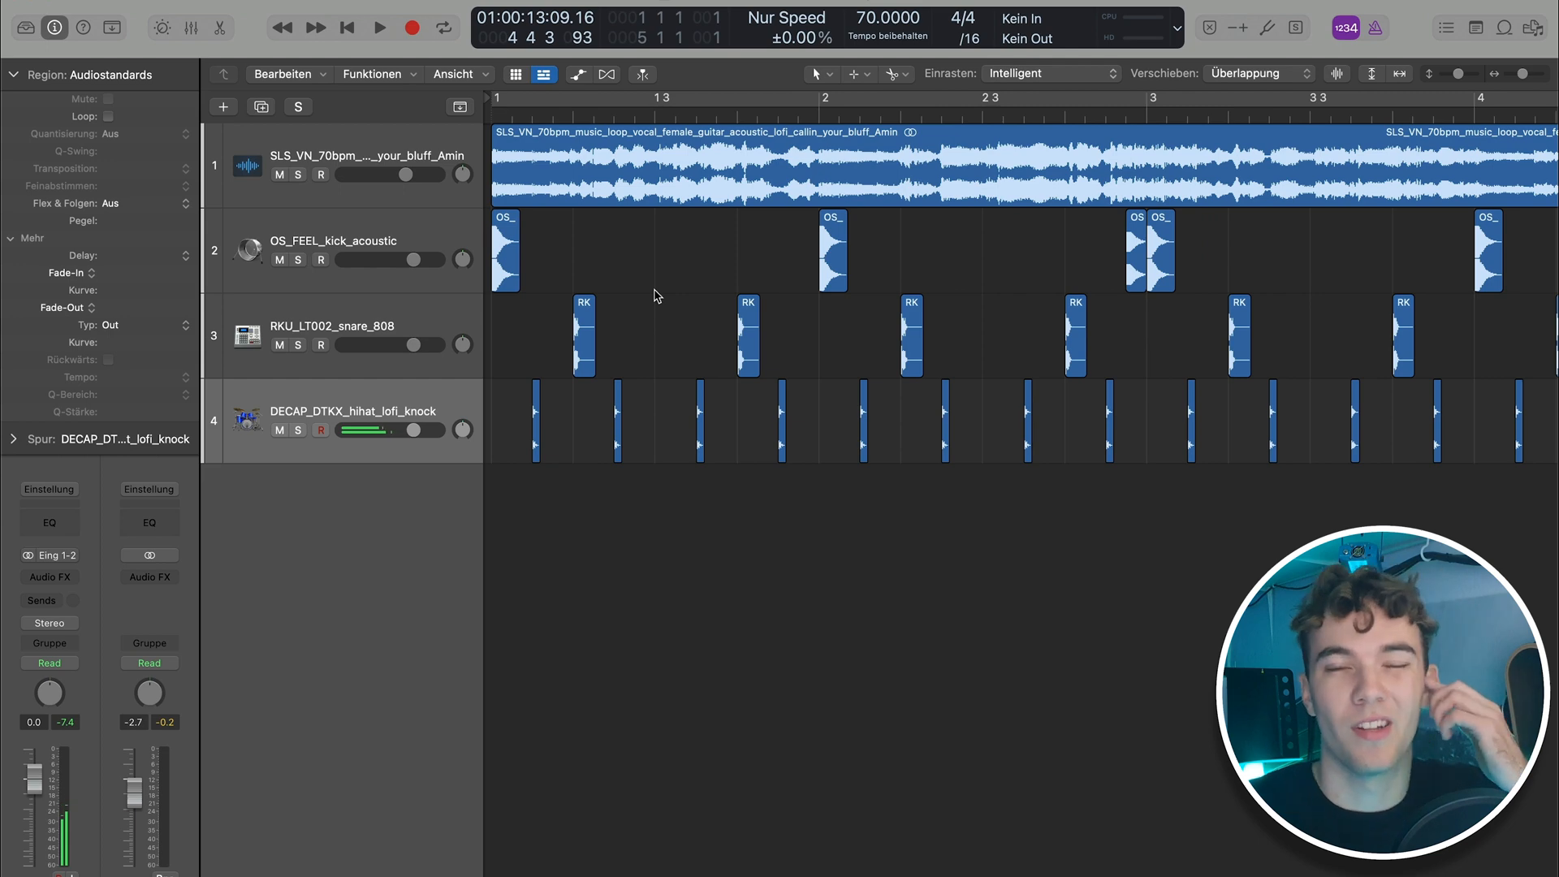
# Play the full drum pattern with the loop from the start and review the whole four-bar arrangement
pyautogui.press('Return')
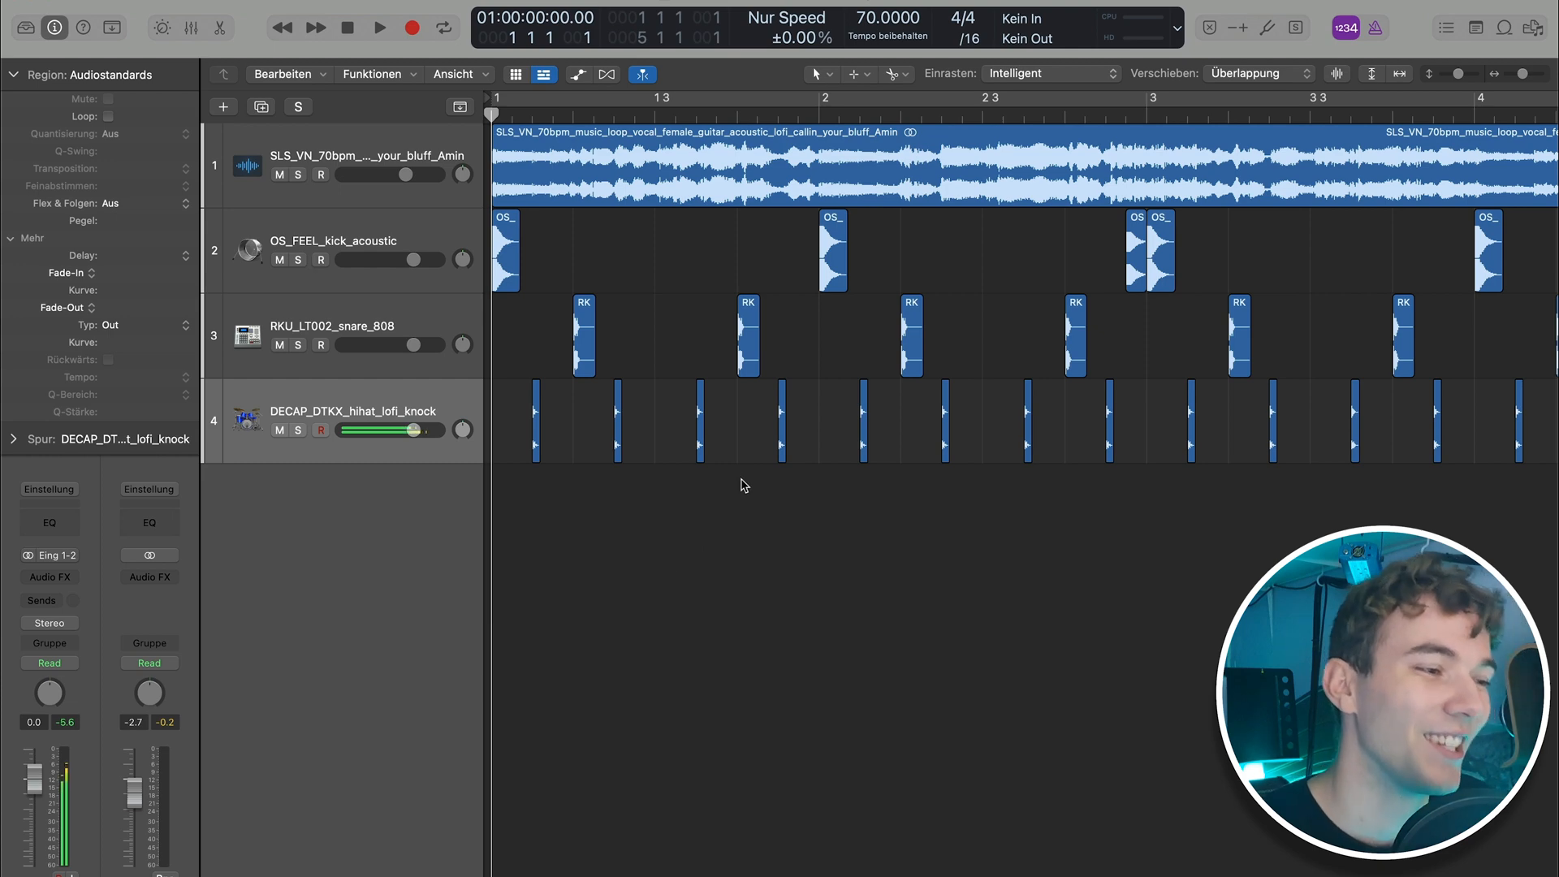
pyautogui.press('space')
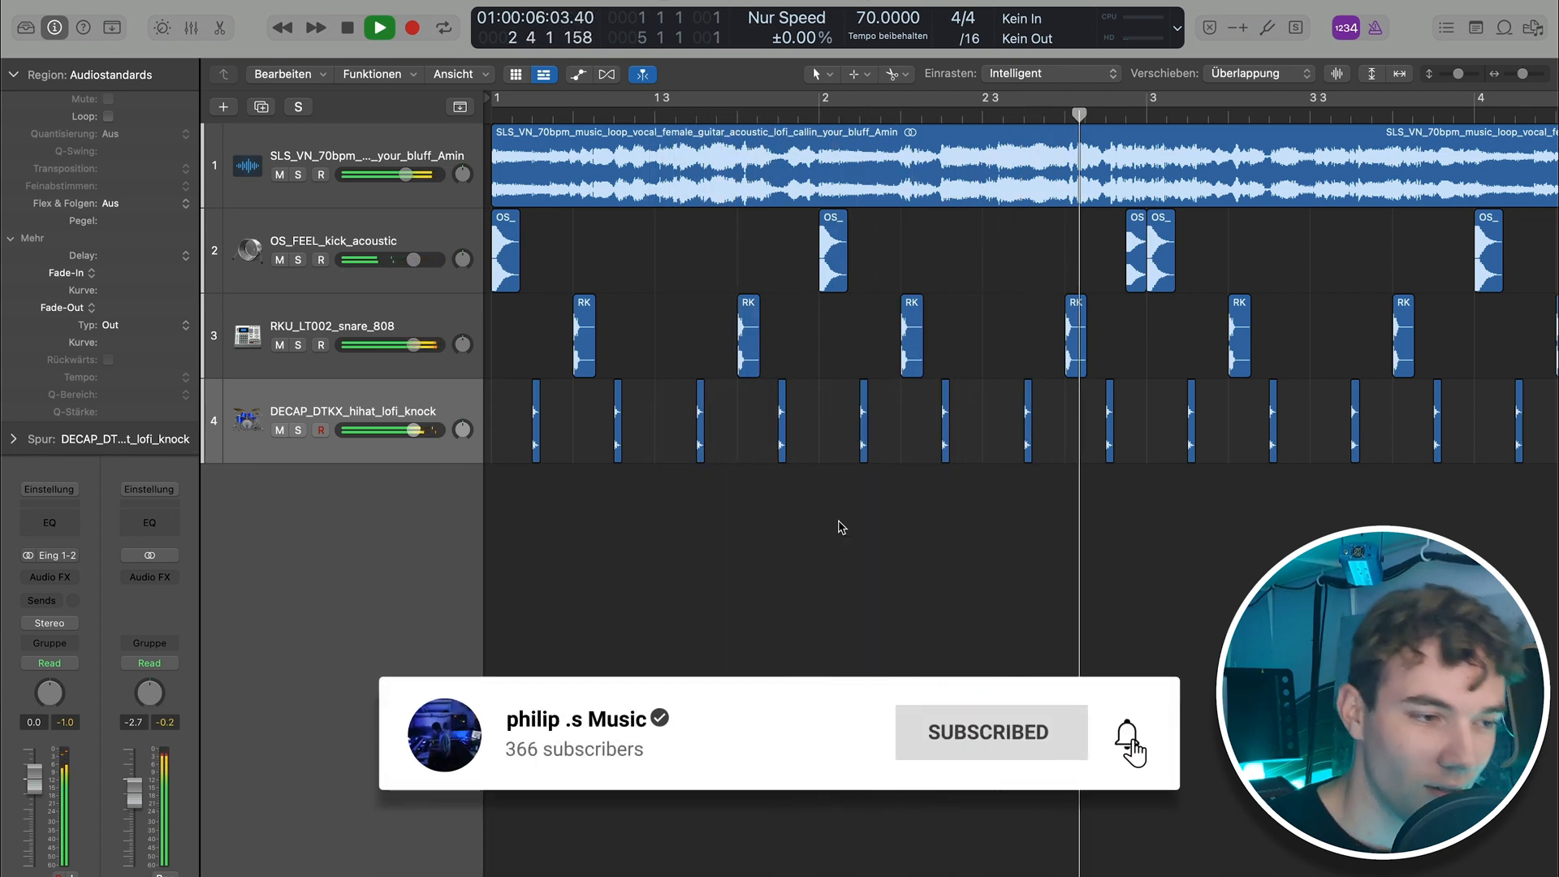
pyautogui.press('space')
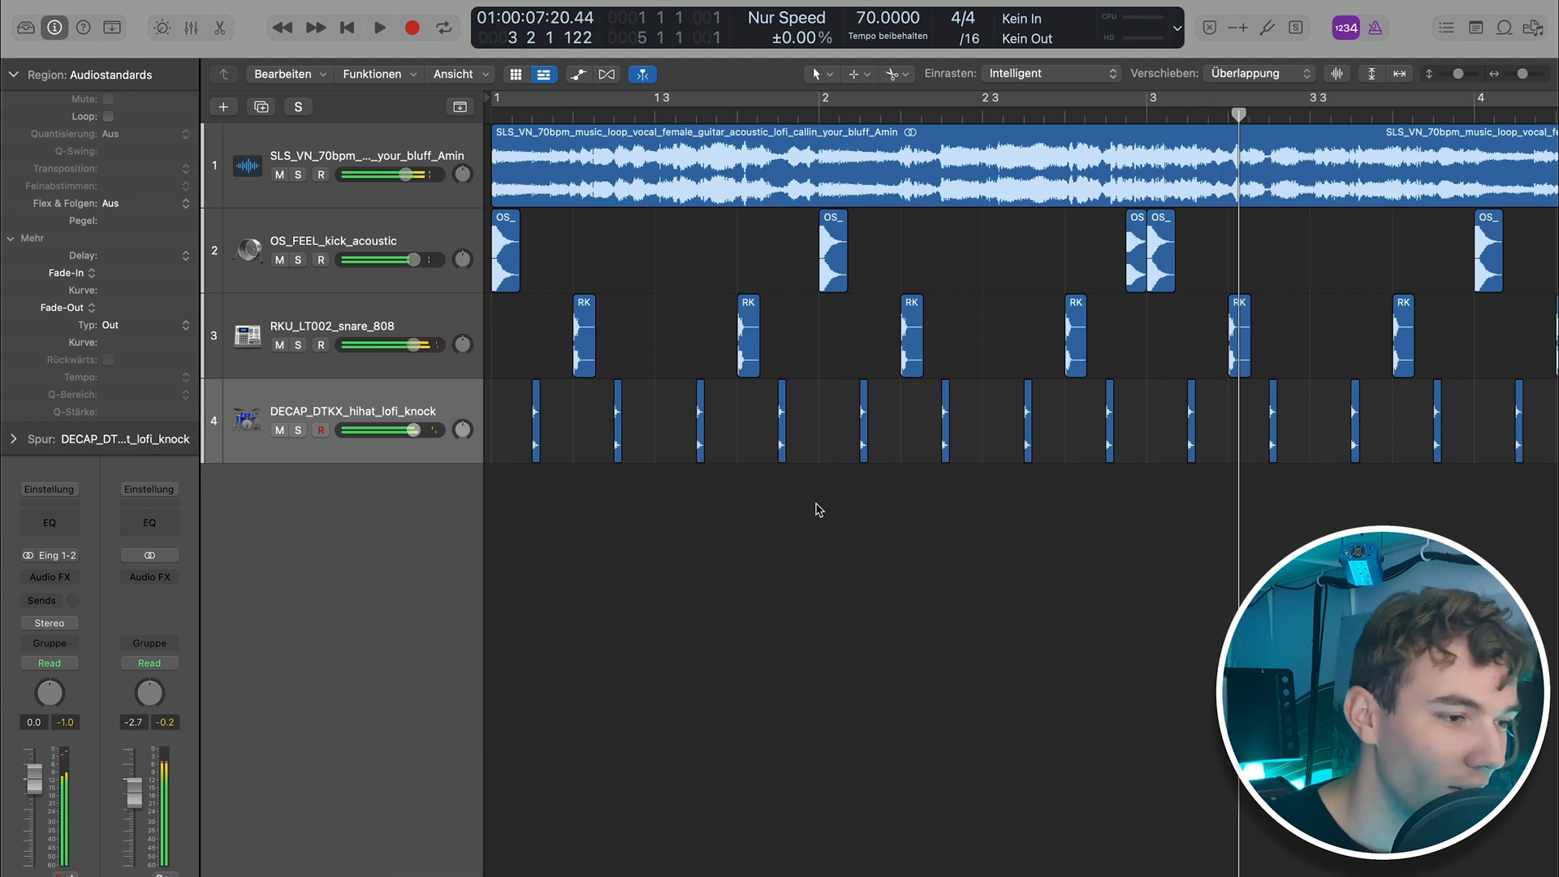
pyautogui.scroll(-3, 807, 488)
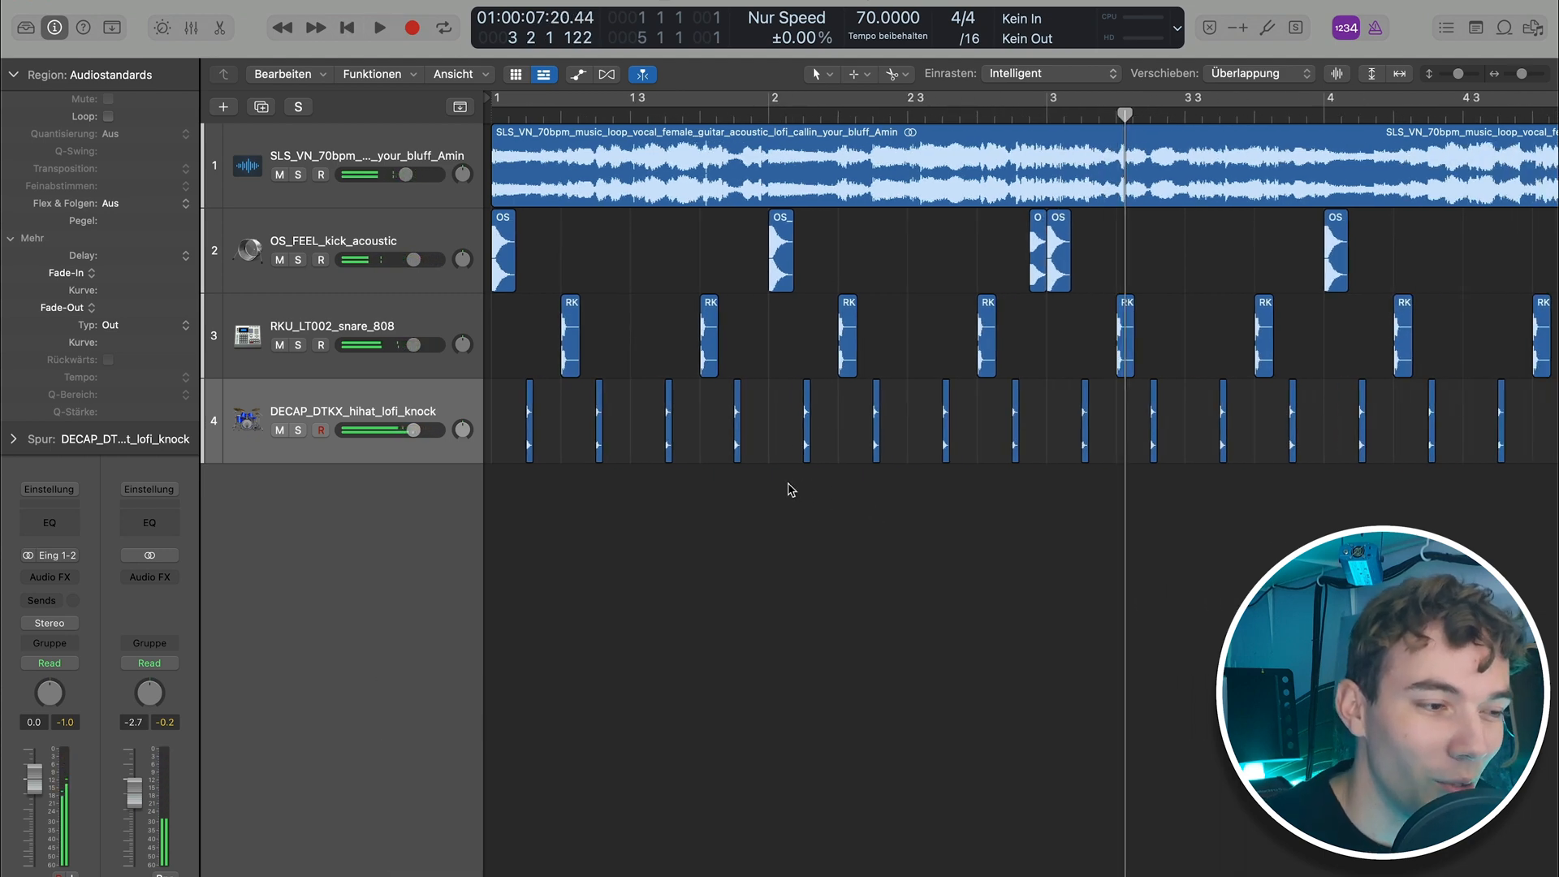
pyautogui.scroll(-3, 779, 488)
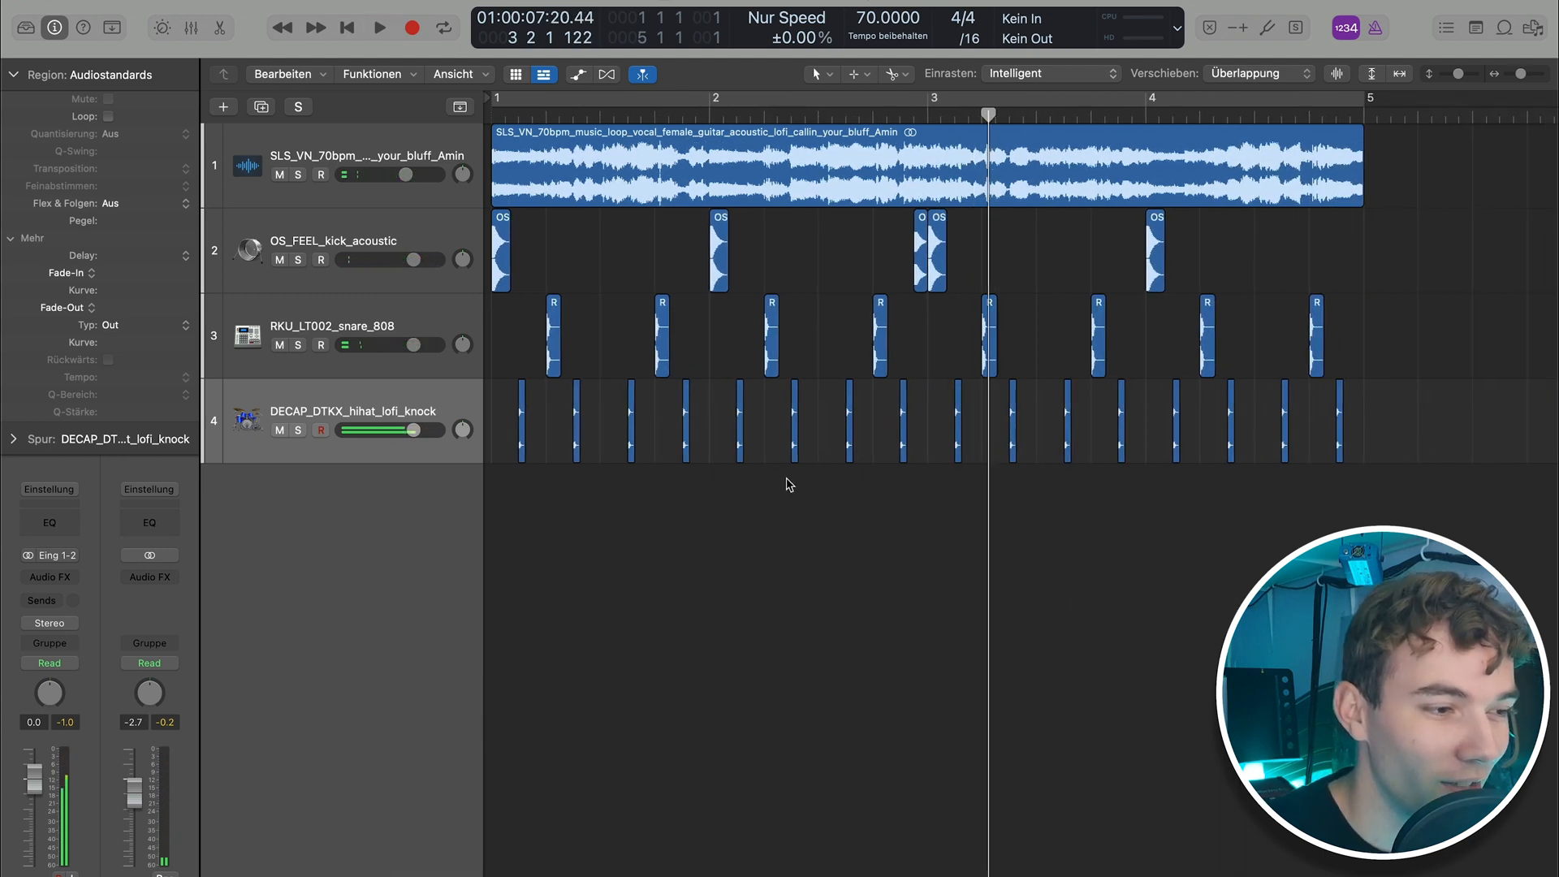
pyautogui.scroll(2, 788, 485)
pyautogui.hscroll(-3, 780, 491)
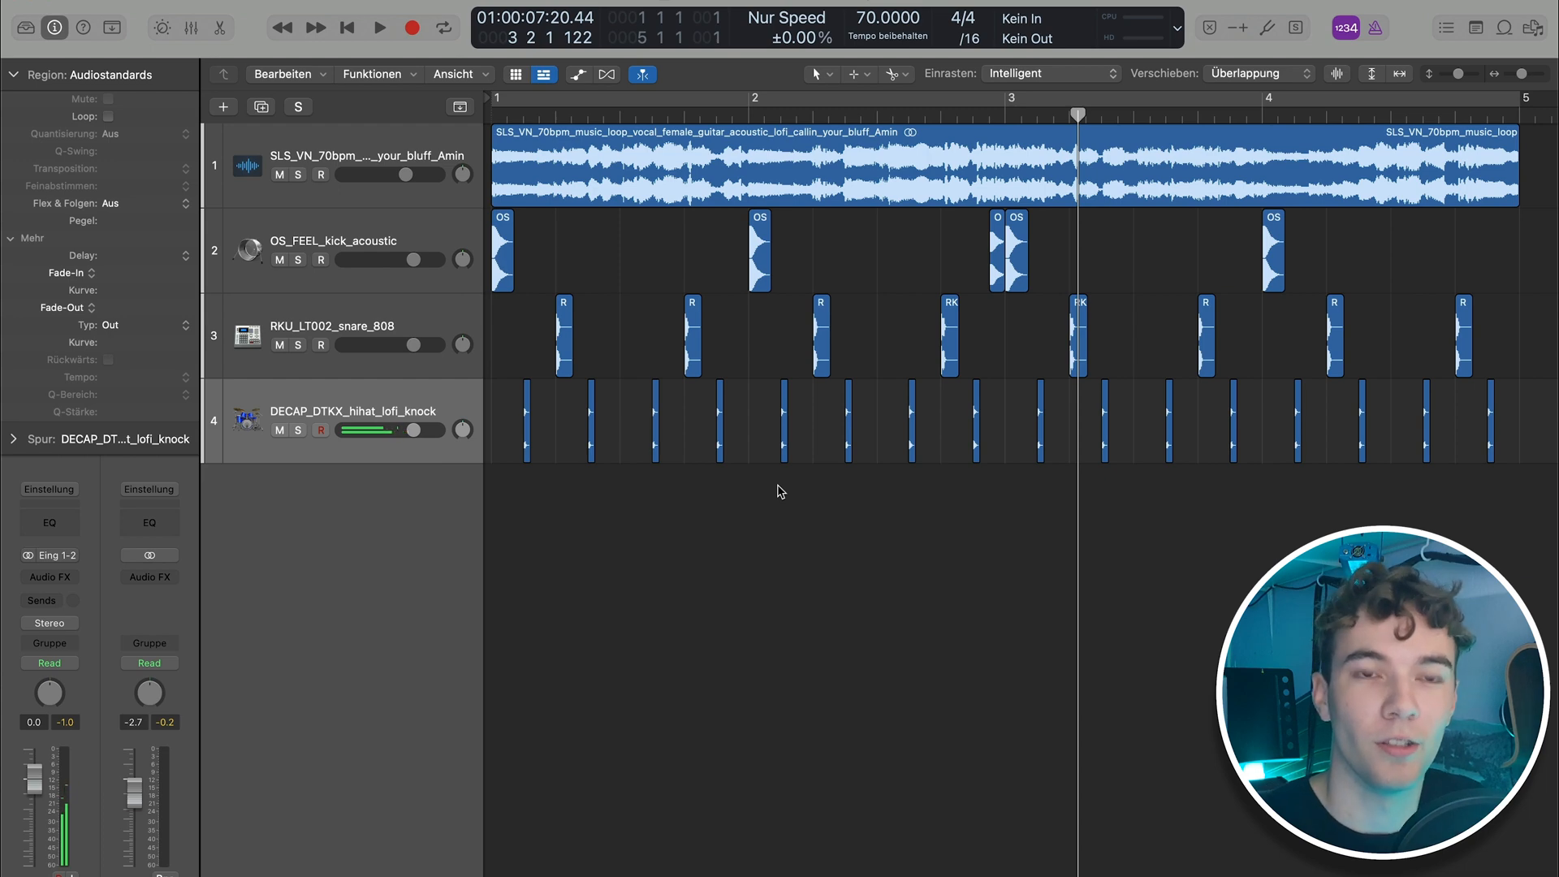
pyautogui.press('Return')
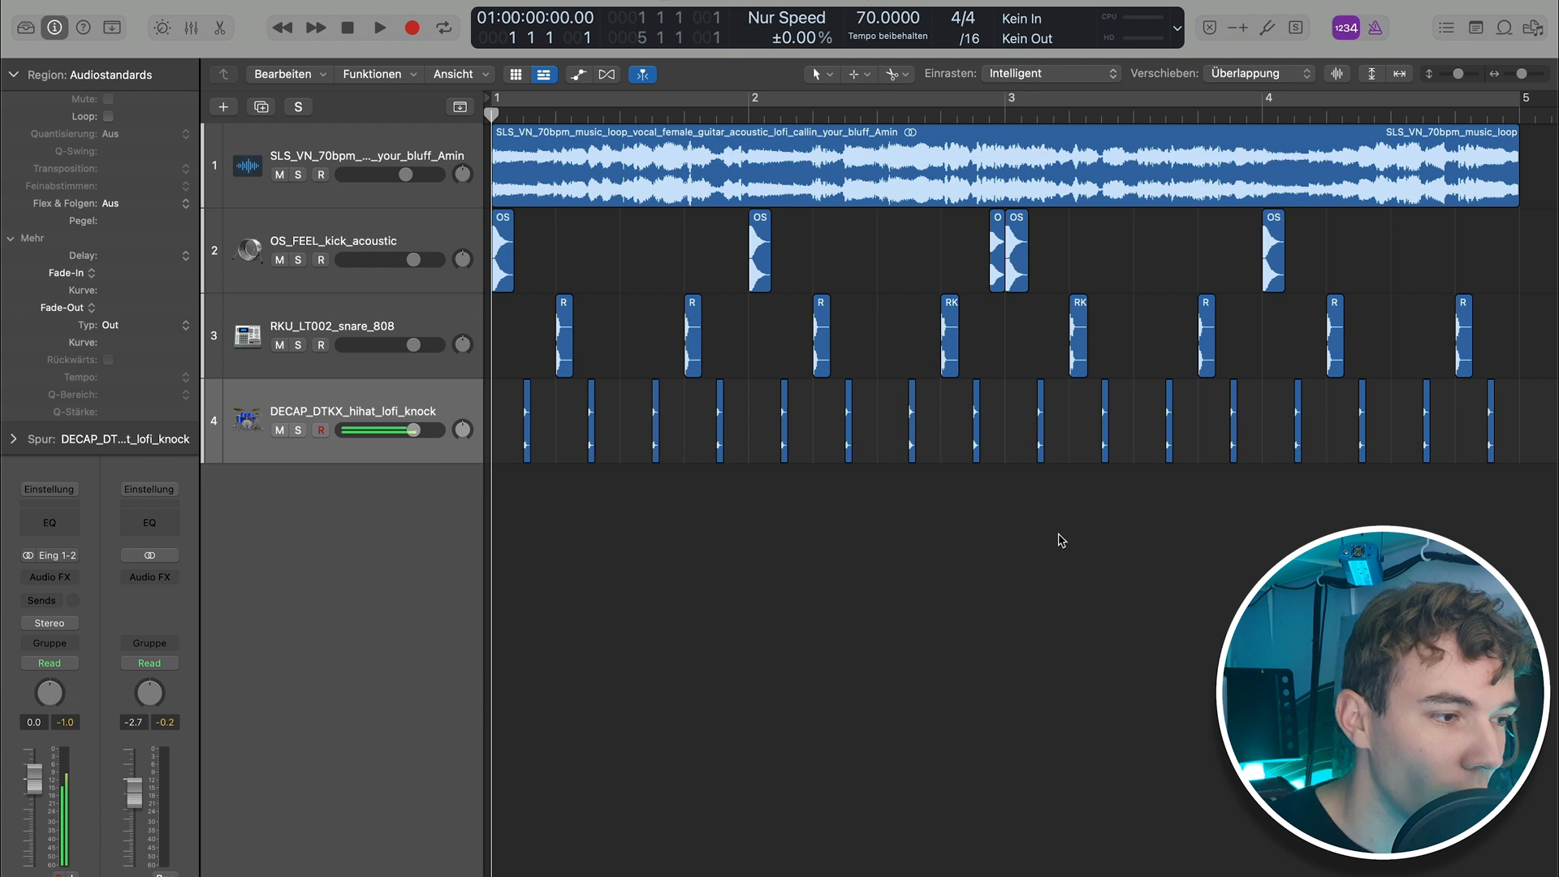
# Insert the stereo Pro-C 2 compressor on the acoustic guitar vocal loop track
pyautogui.click(732, 167)
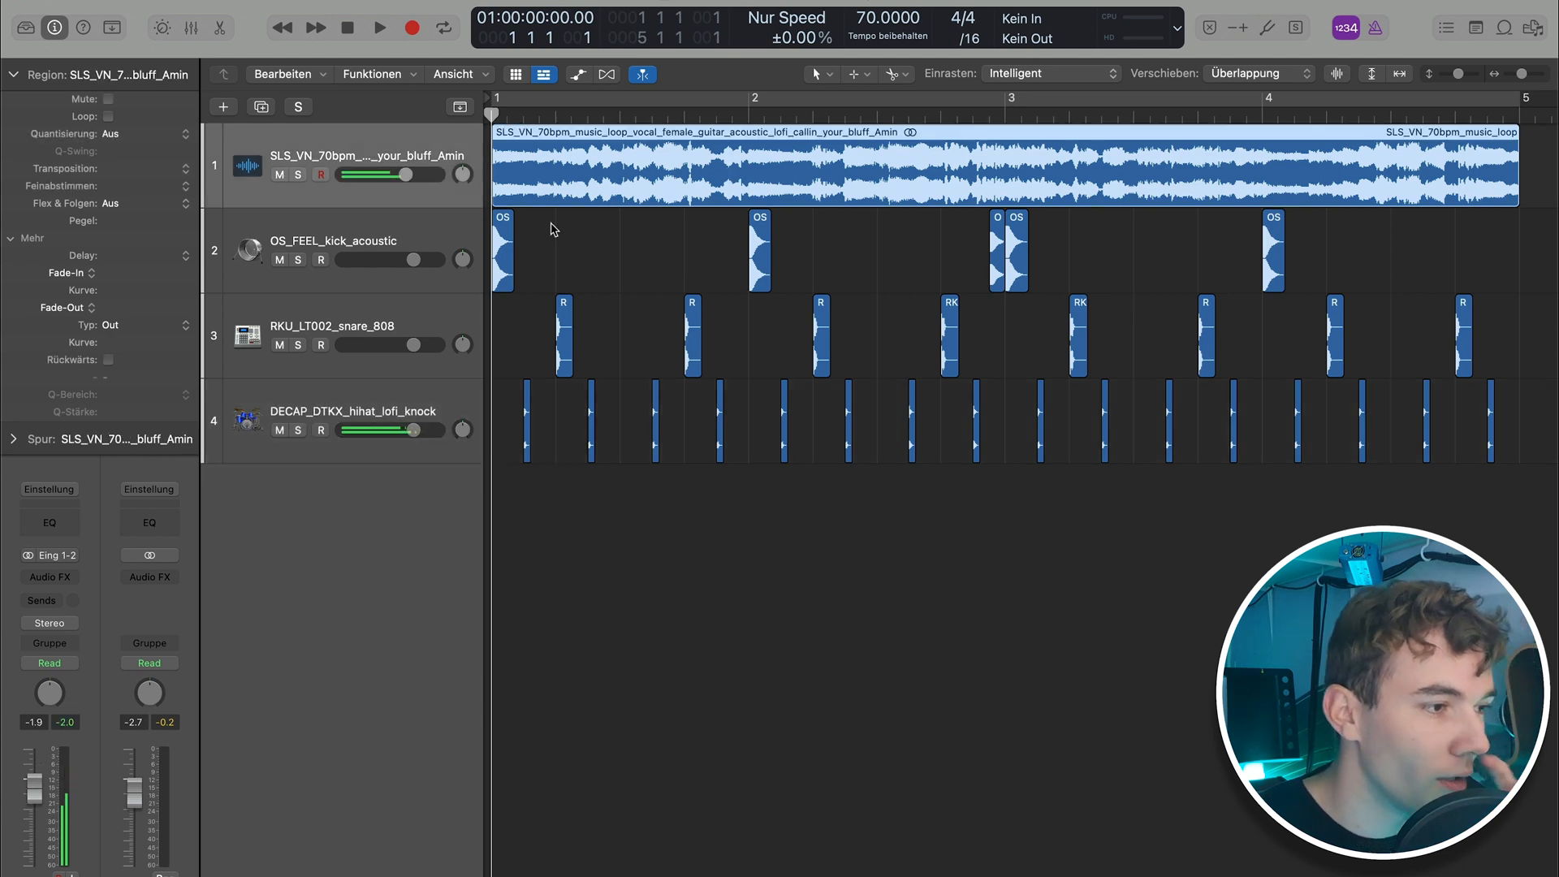
pyautogui.click(10, 74)
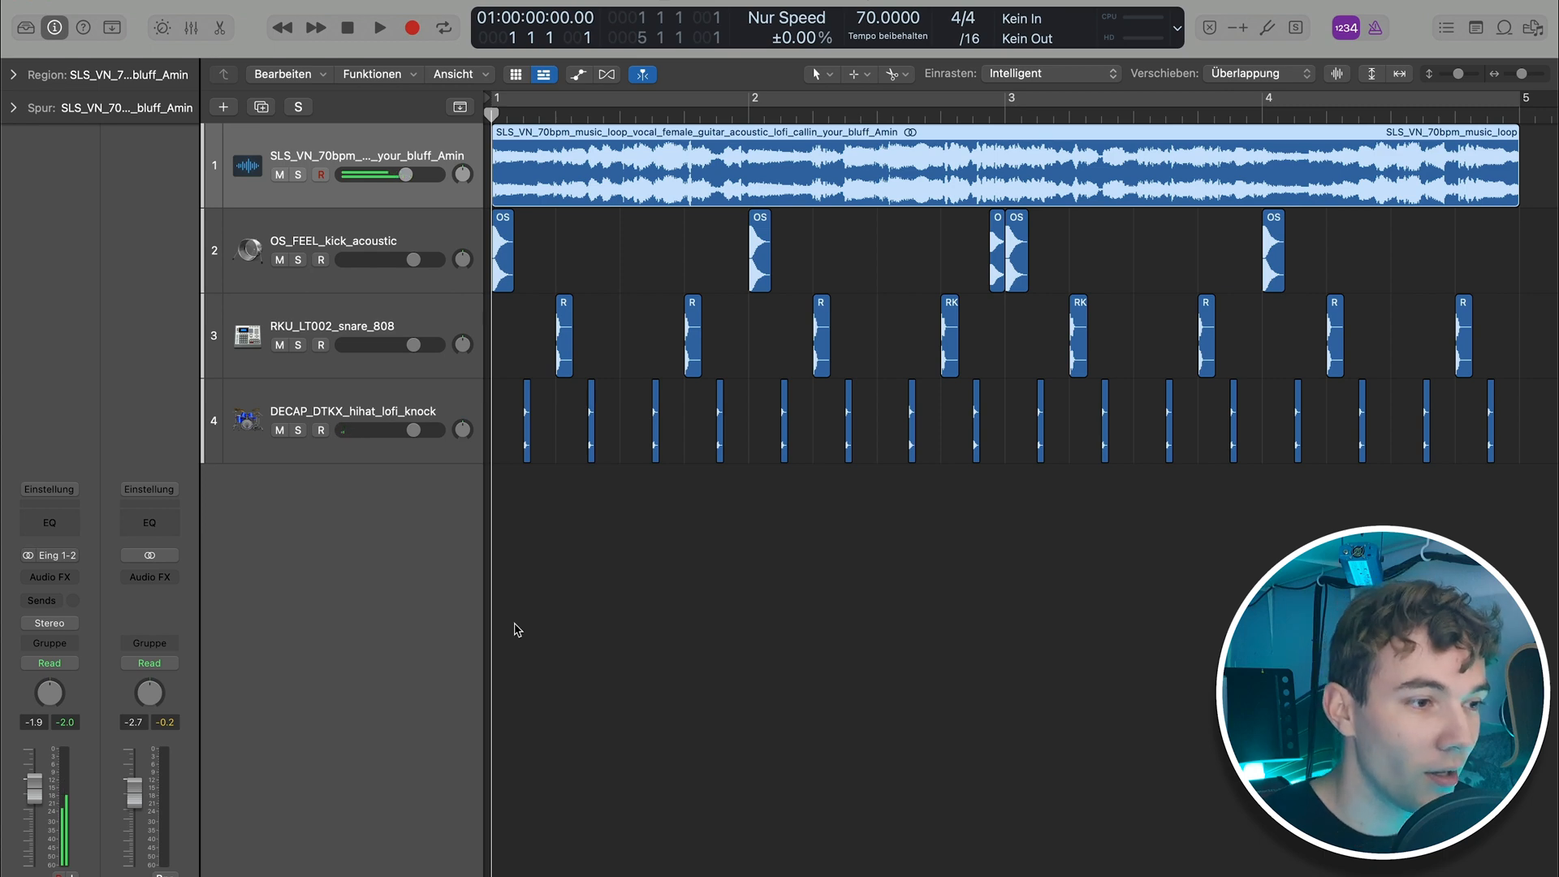
pyautogui.click(589, 638)
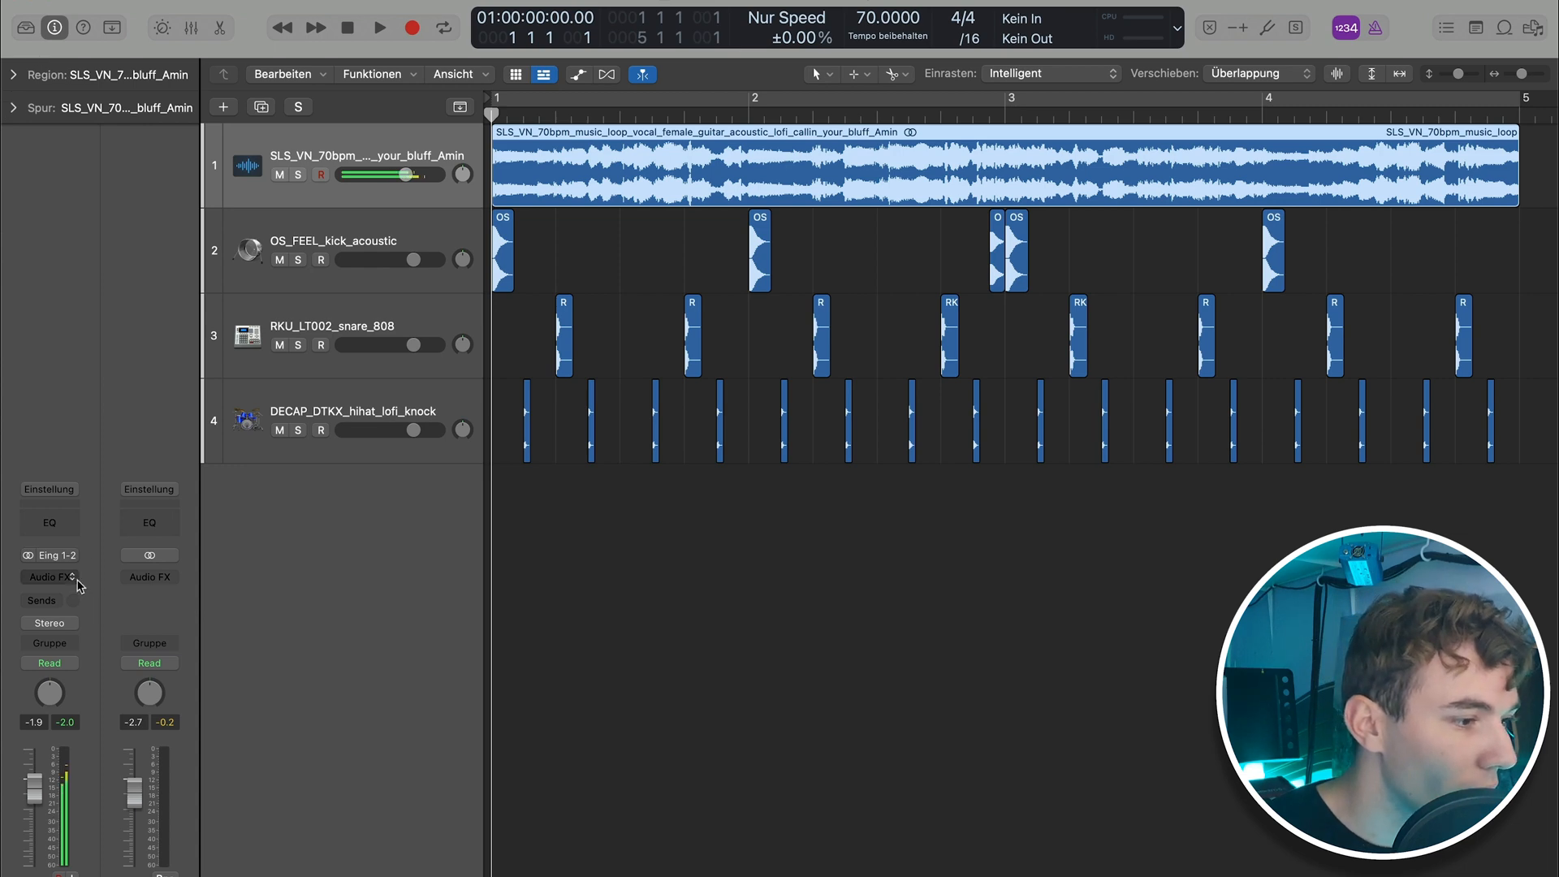
pyautogui.click(77, 578)
pyautogui.moveTo(89, 696)
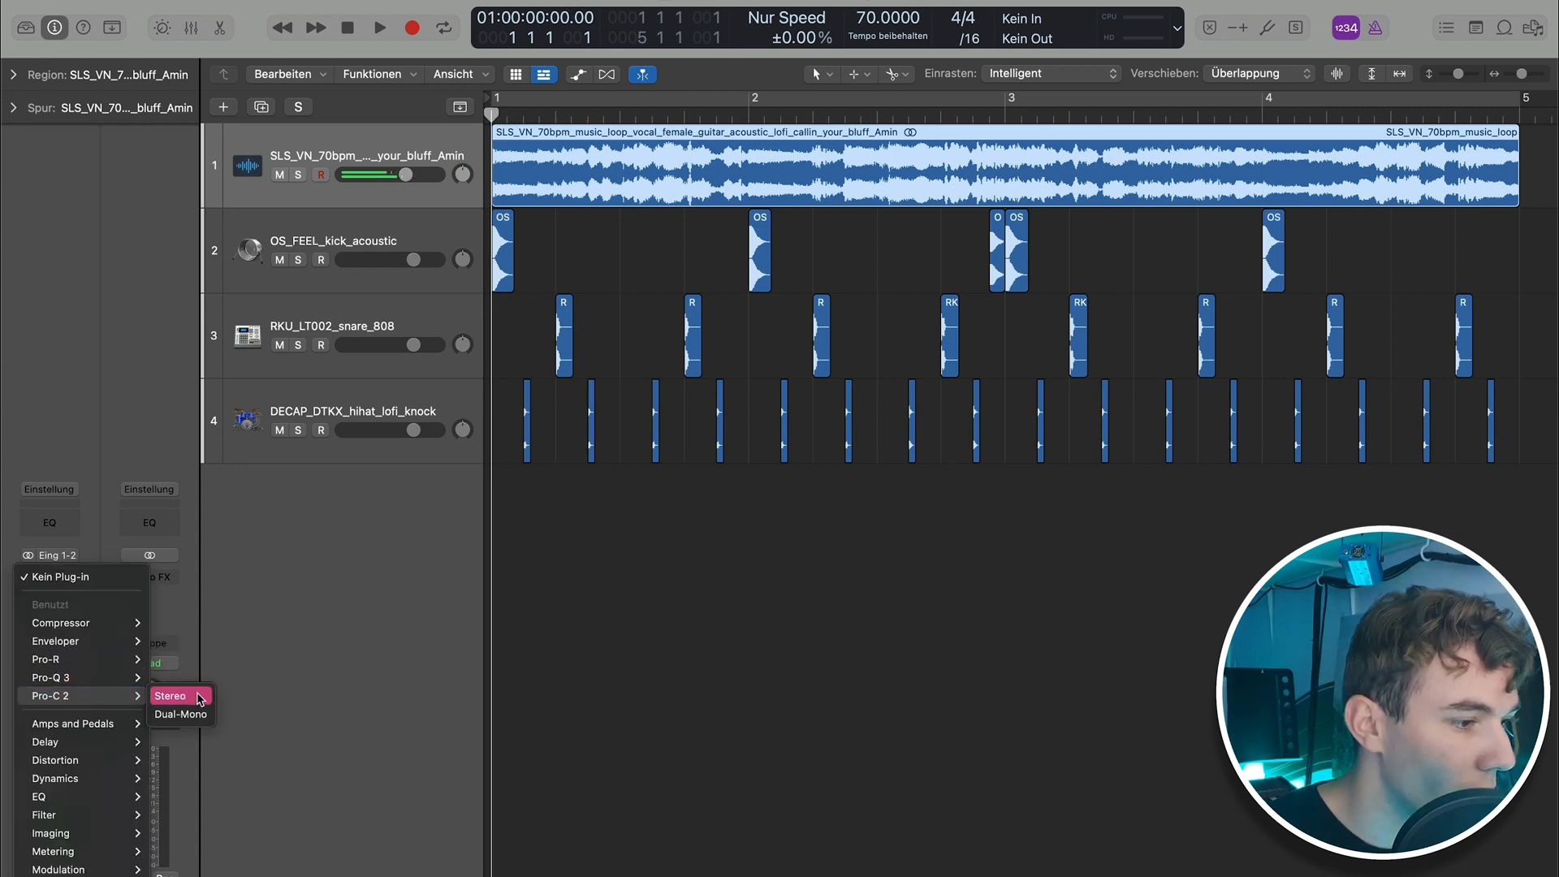
pyautogui.click(191, 697)
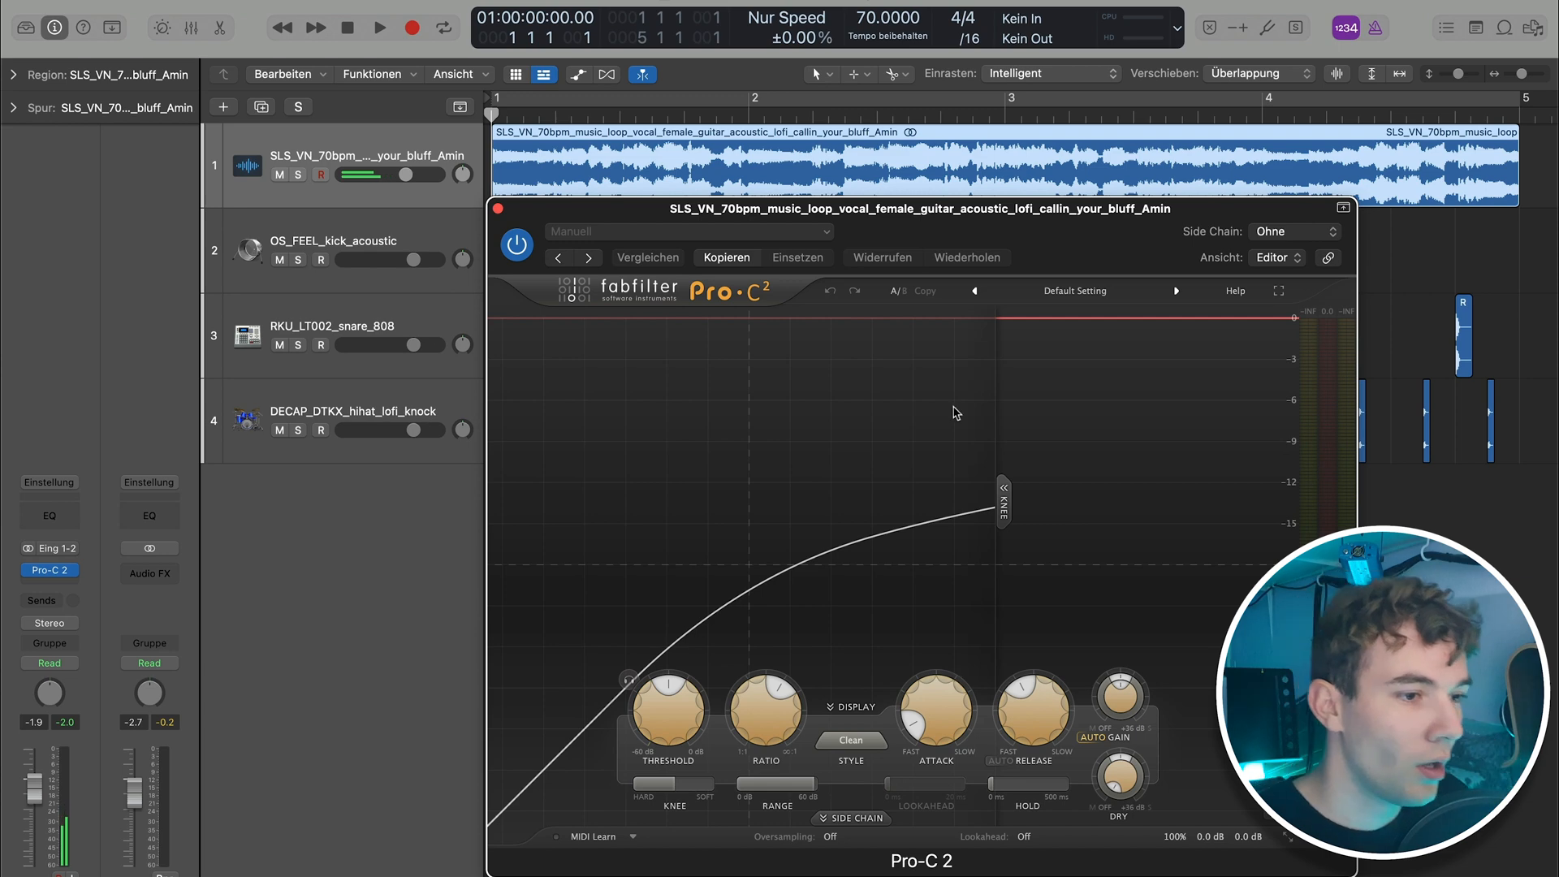
# Set Pro-C 2's side-chain source to the OS_FEEL_kick_acoustic track and reposition the plug-in window
pyautogui.moveTo(1264, 243); pyautogui.dragTo(1144, 235)
pyautogui.click(1151, 228)
pyautogui.moveTo(1148, 257)
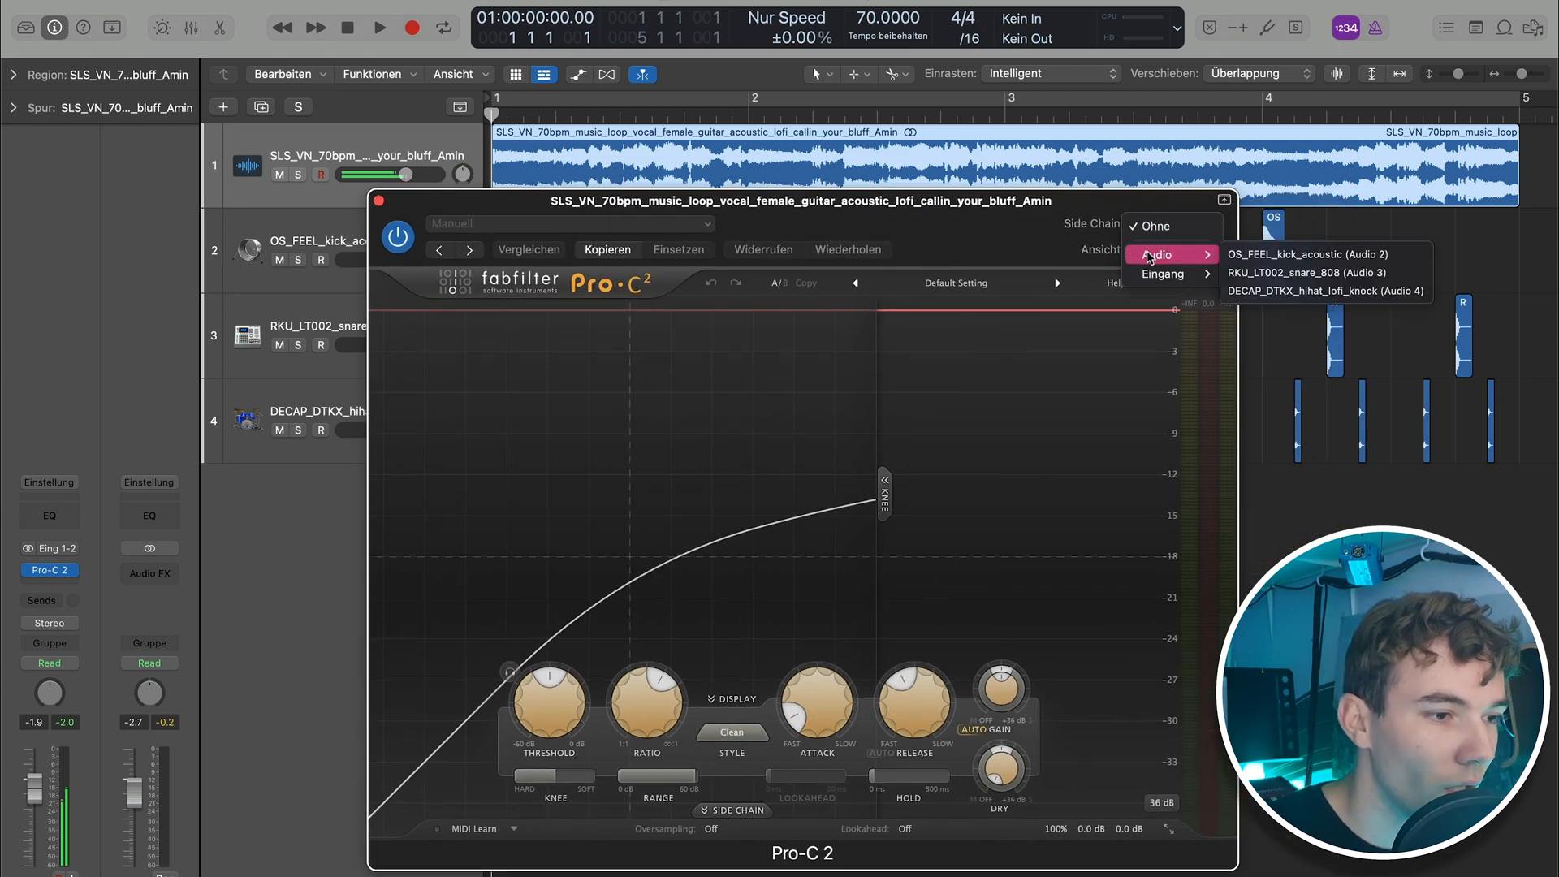
pyautogui.click(1256, 256)
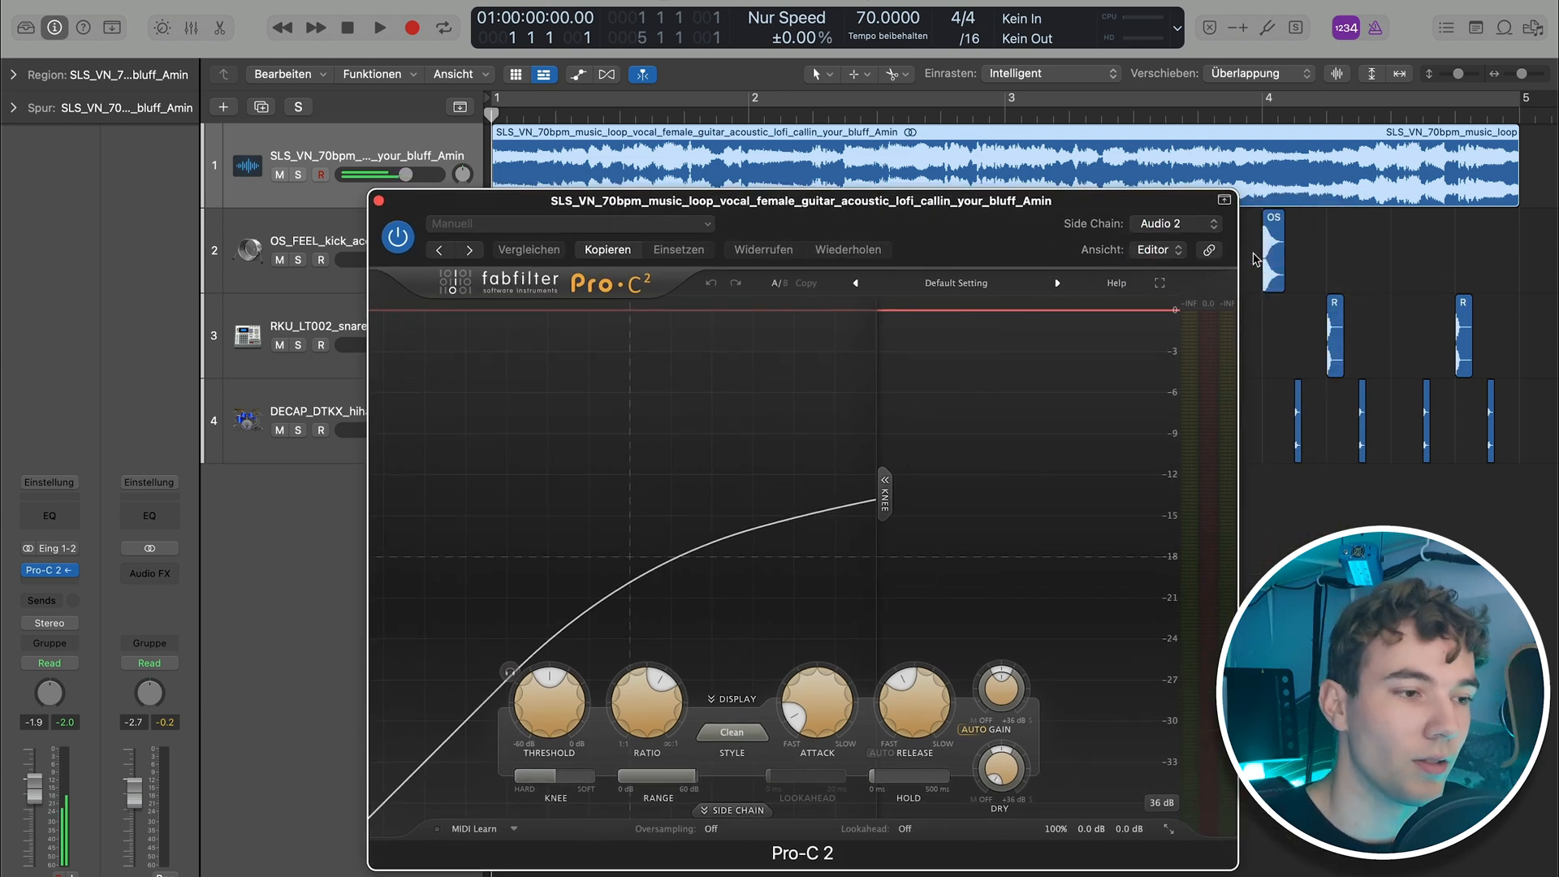
pyautogui.moveTo(886, 221); pyautogui.dragTo(888, 192)
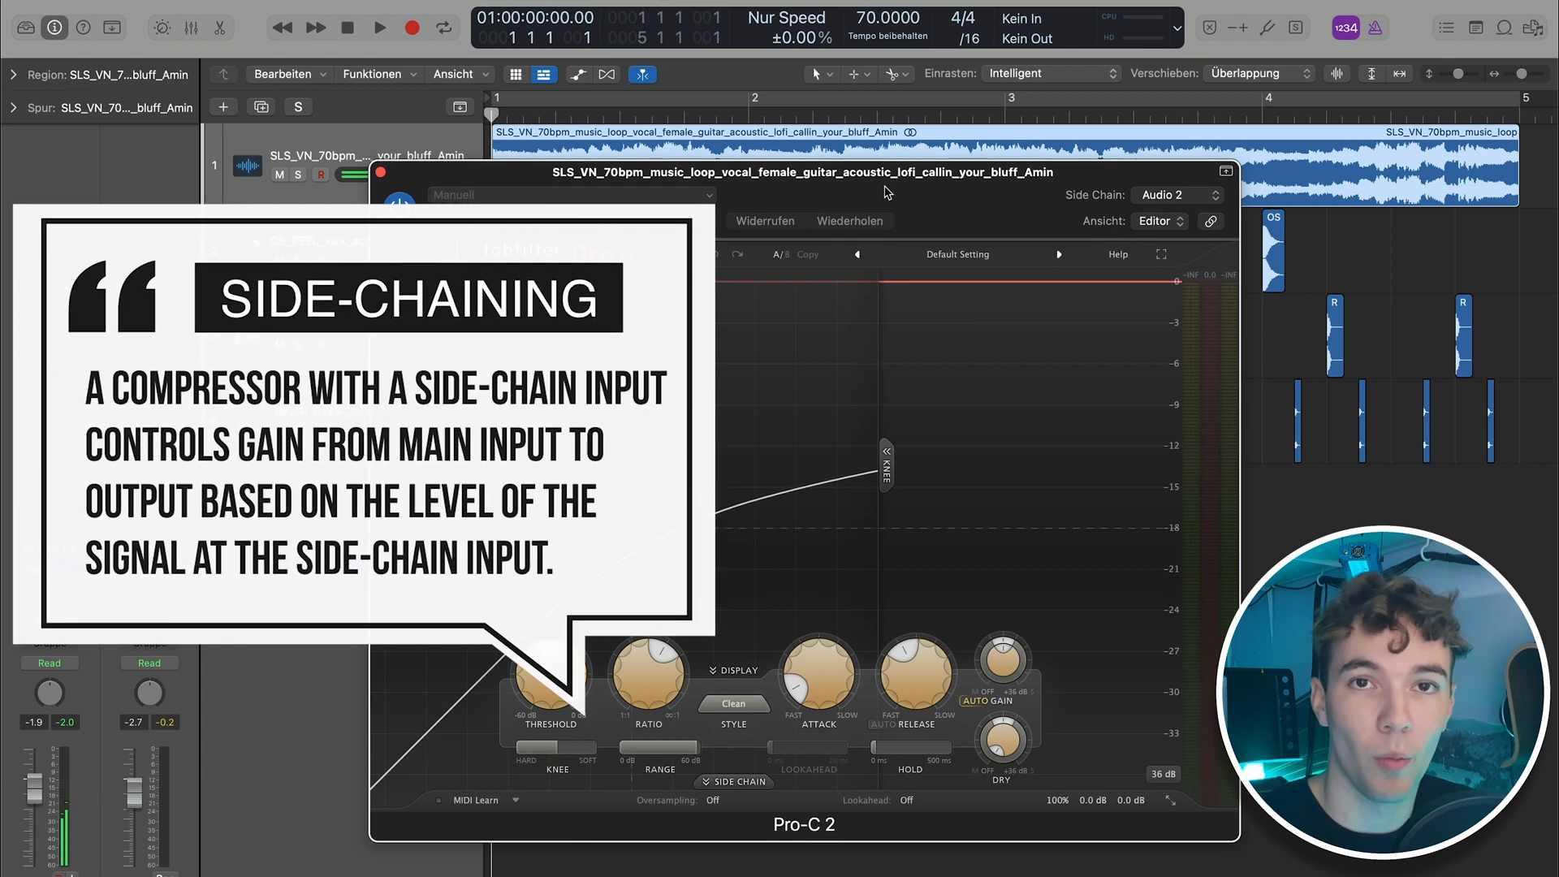
pyautogui.moveTo(886, 193); pyautogui.dragTo(784, 50)
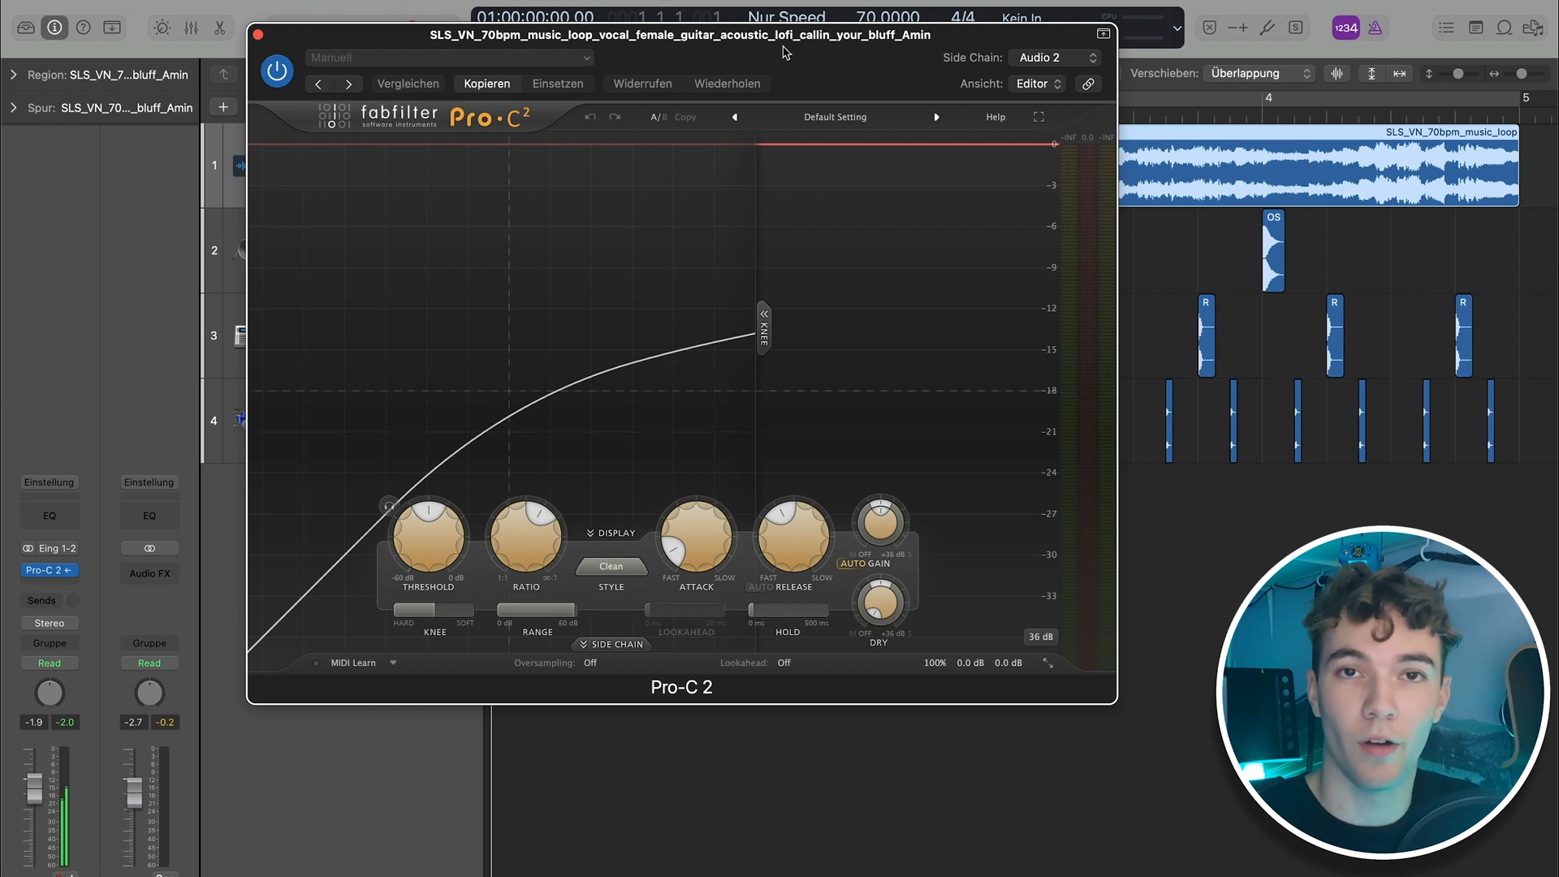
# Switch Pro-C 2's side chain to the external signal and play the beat to hear the ducking
pyautogui.click(615, 644)
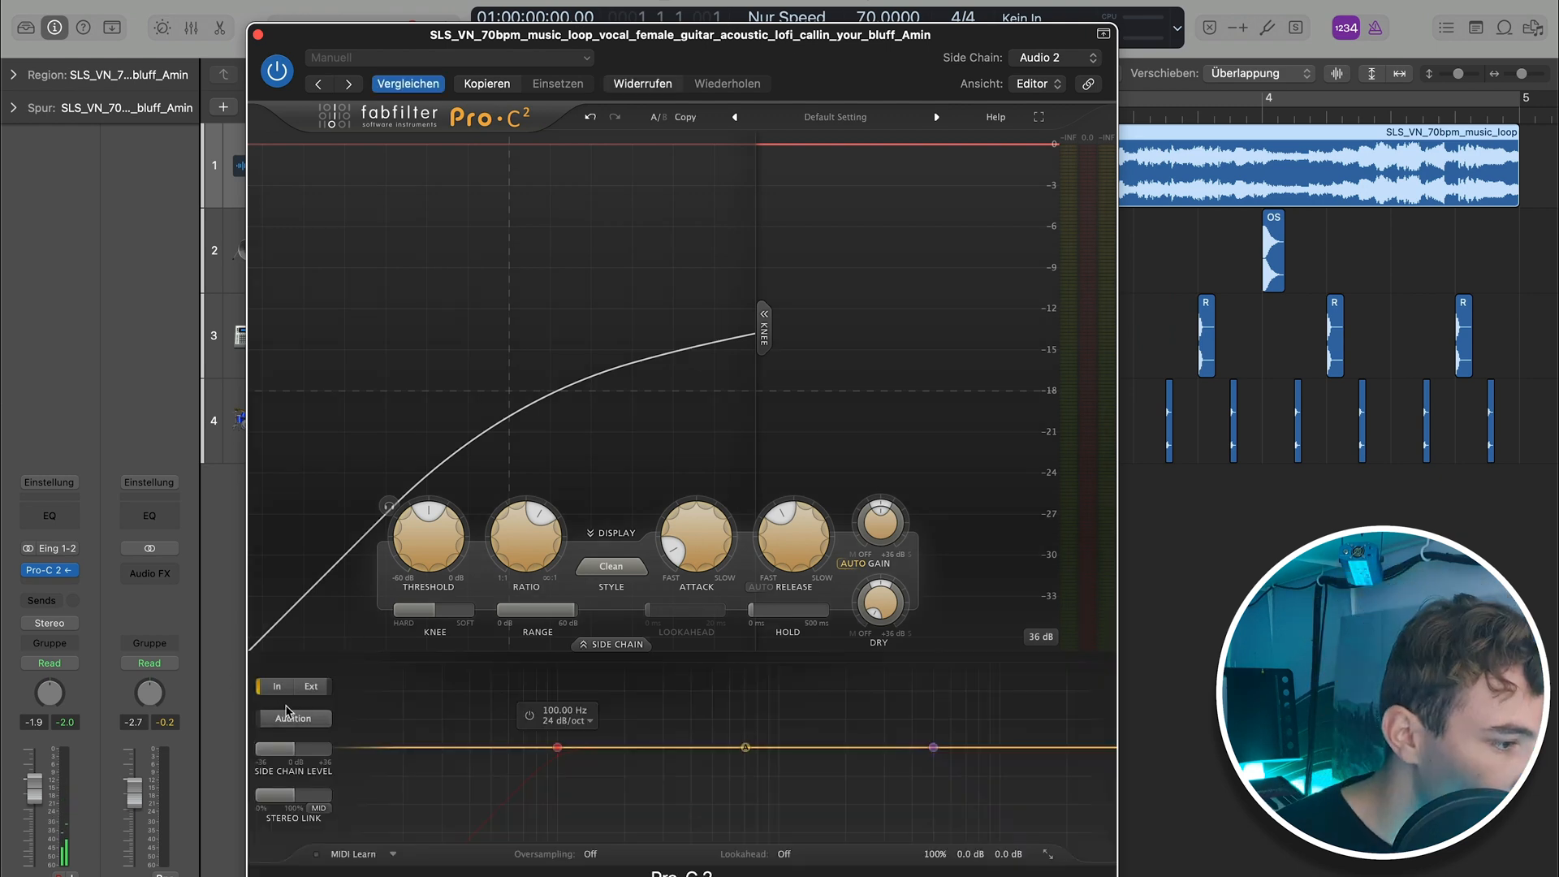
pyautogui.moveTo(711, 553)
pyautogui.press('space')
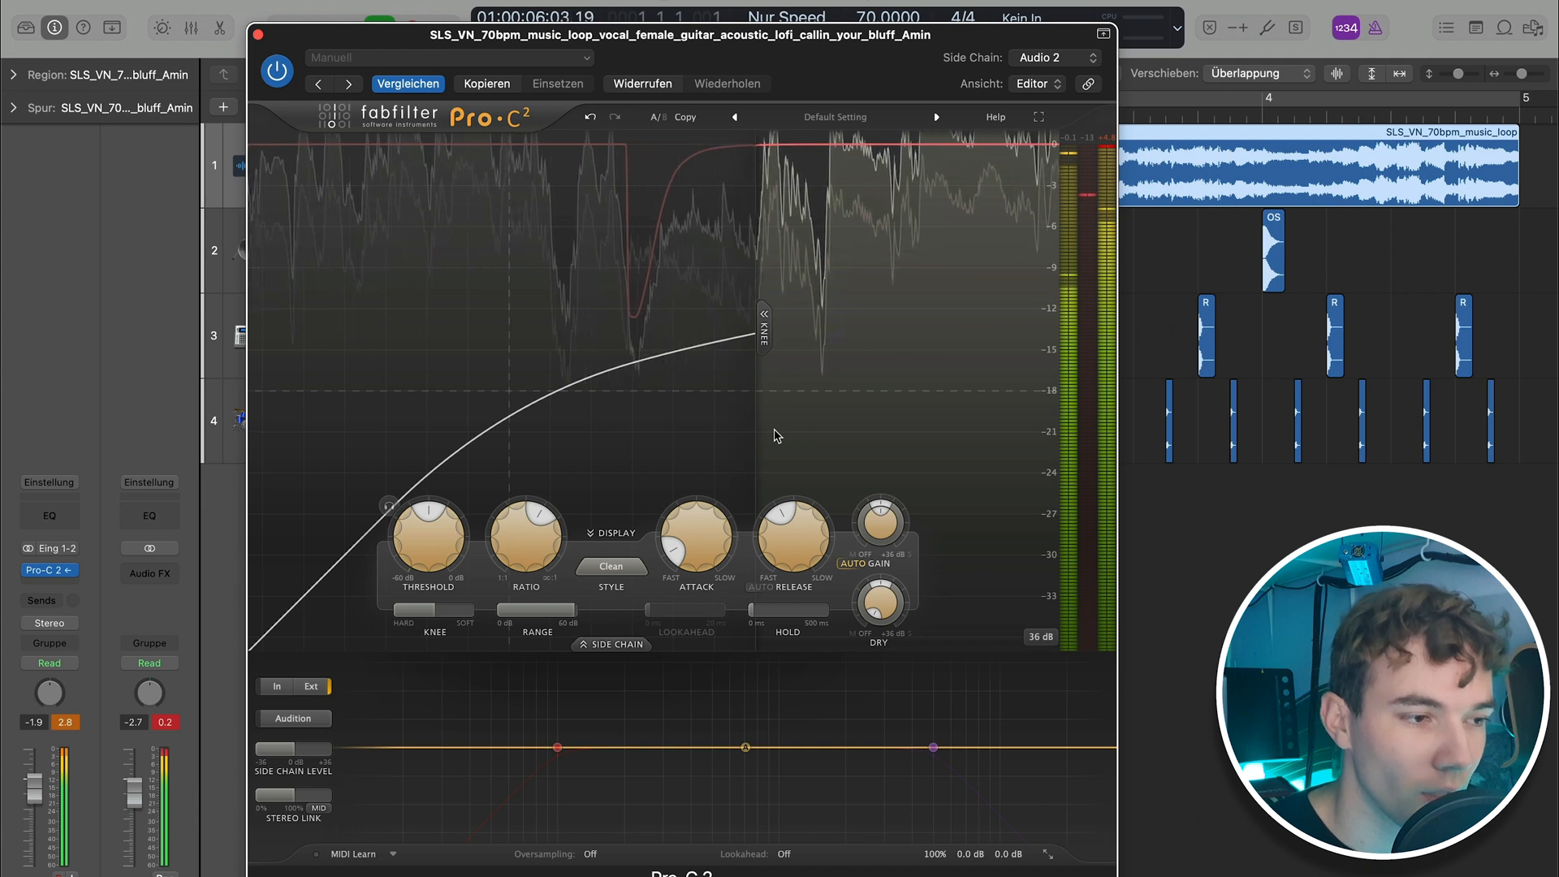
pyautogui.press('space')
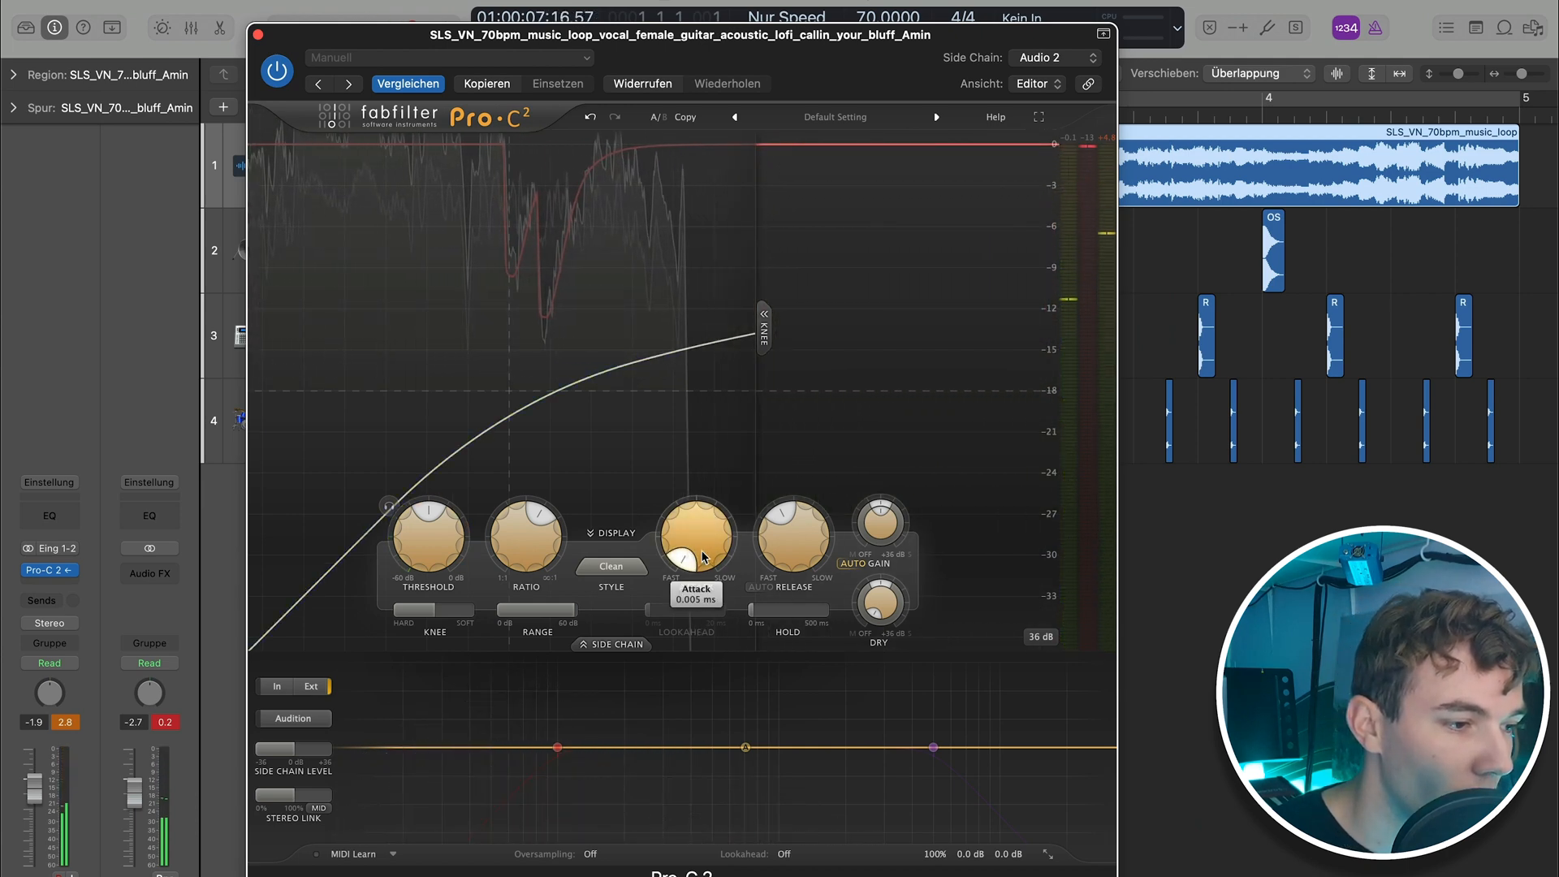
# Set Pro-C 2's attack to 0.005 ms with a longer release, and replay the beat from the start
pyautogui.moveTo(788, 514); pyautogui.dragTo(815, 520)
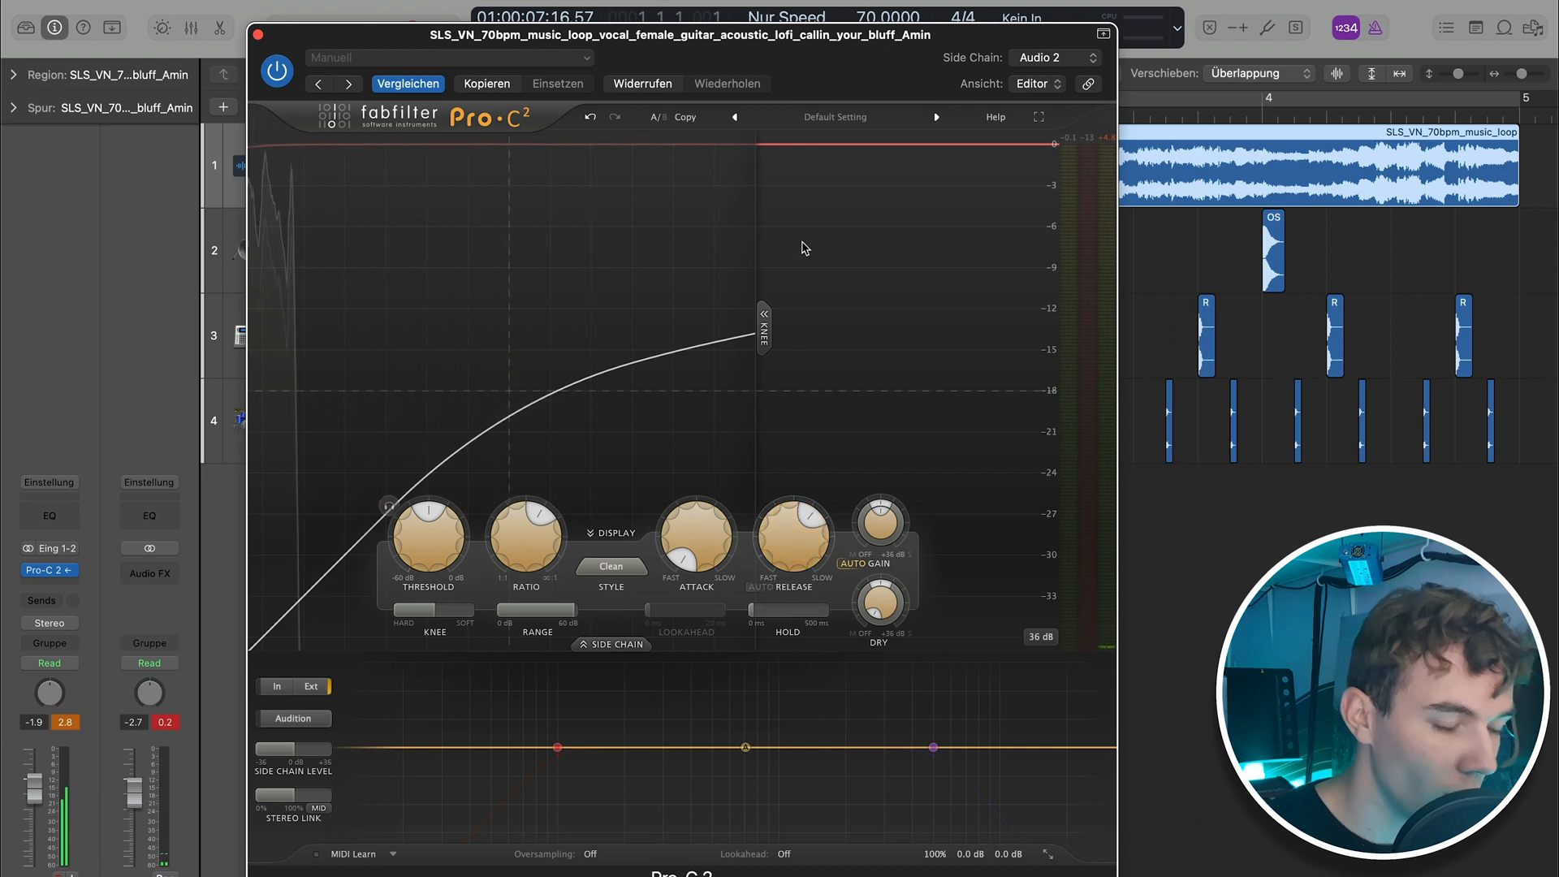
pyautogui.press('Return')
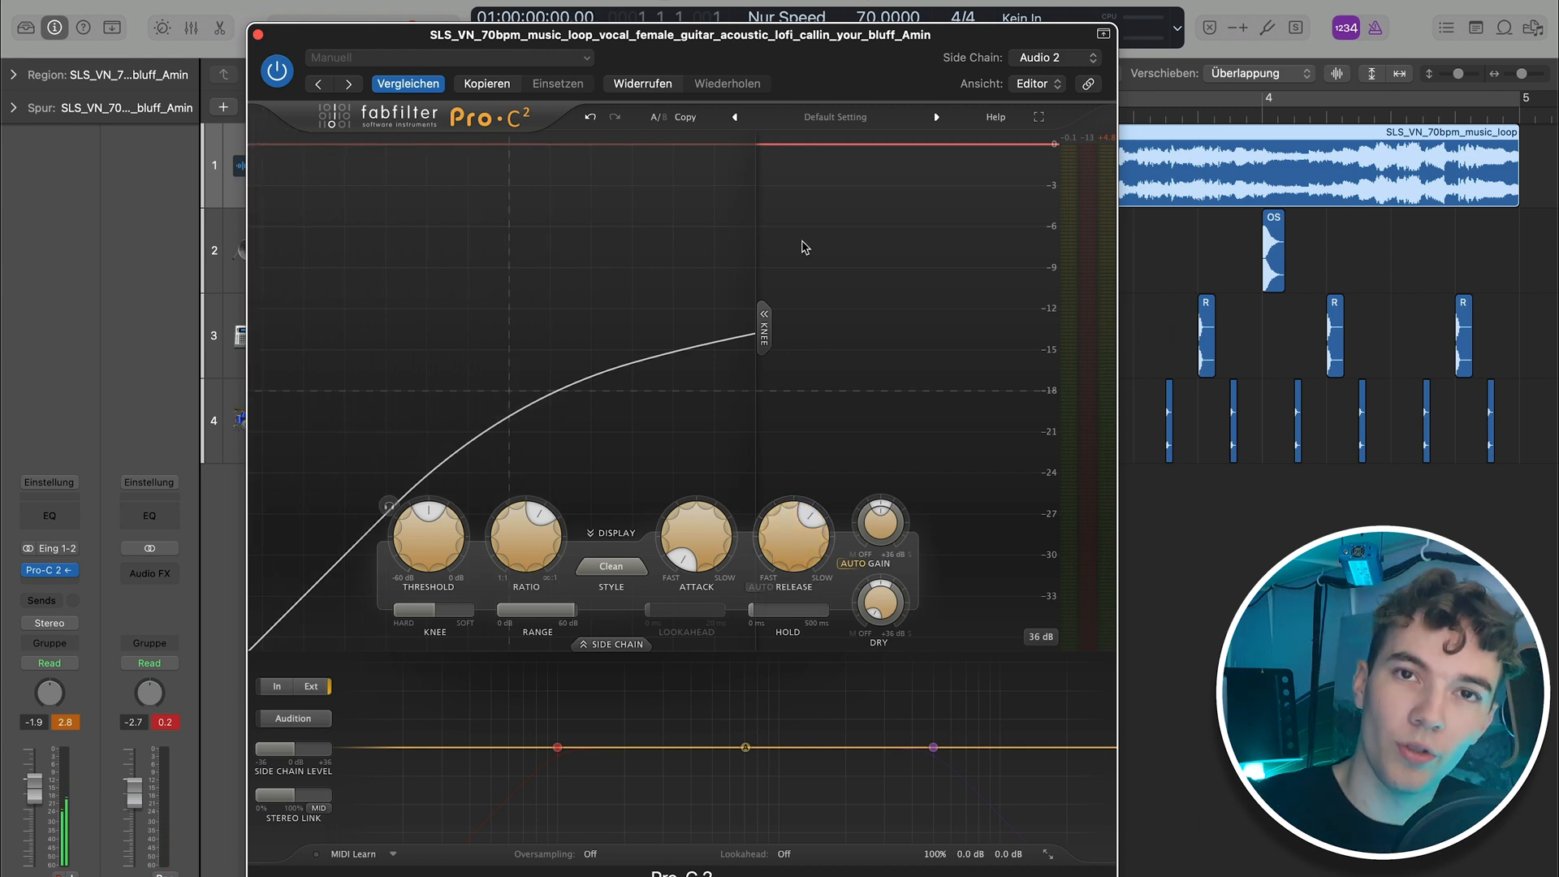
pyautogui.press('space')
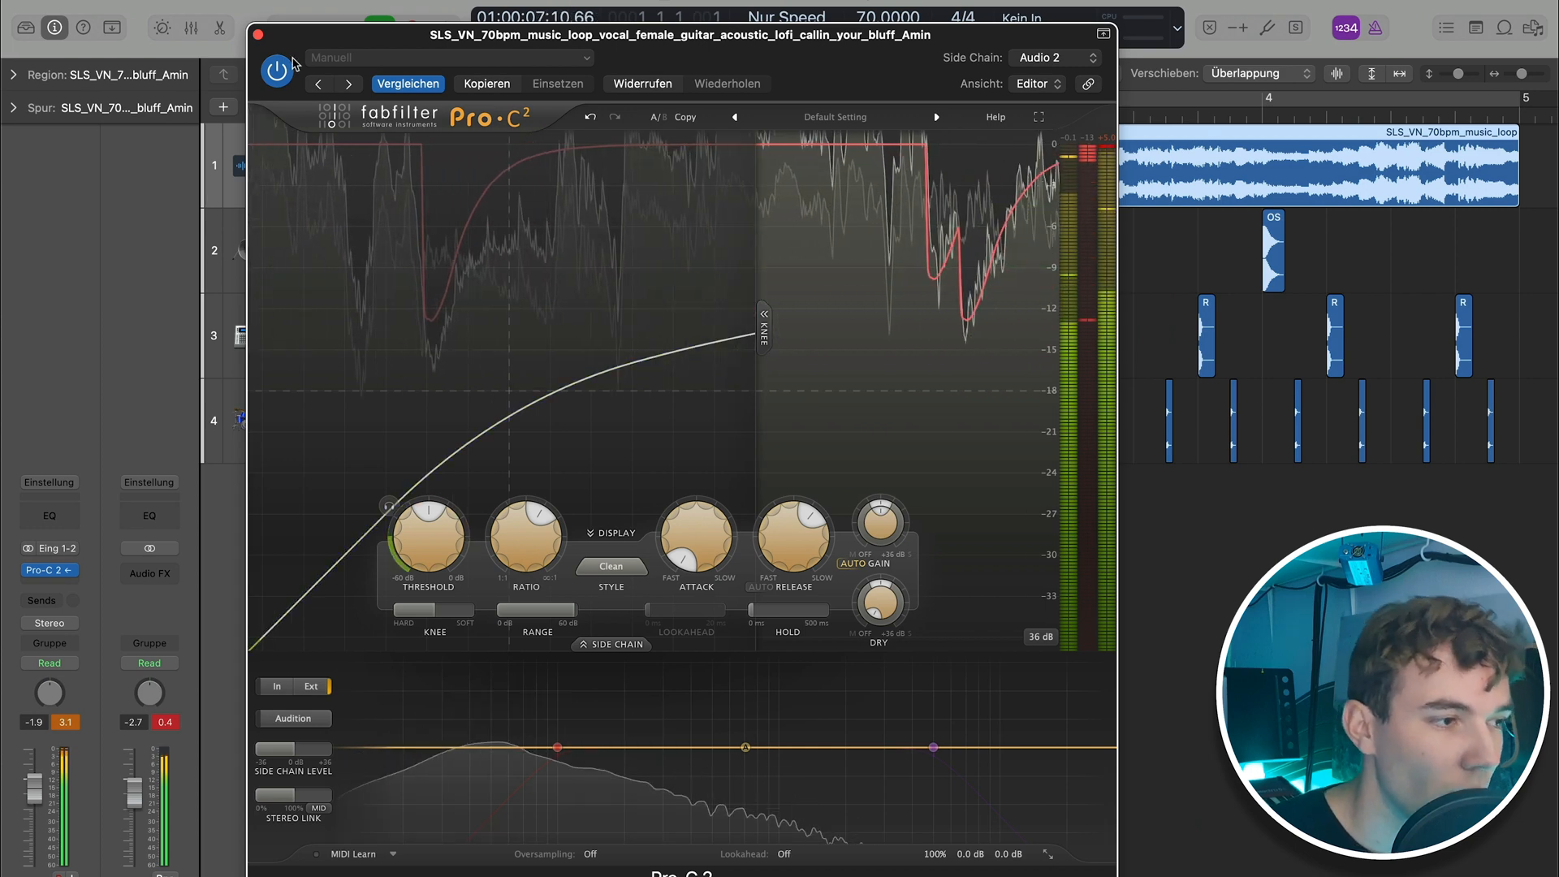
pyautogui.press('space')
pyautogui.click(258, 35)
pyautogui.scroll(-5, 695, 505)
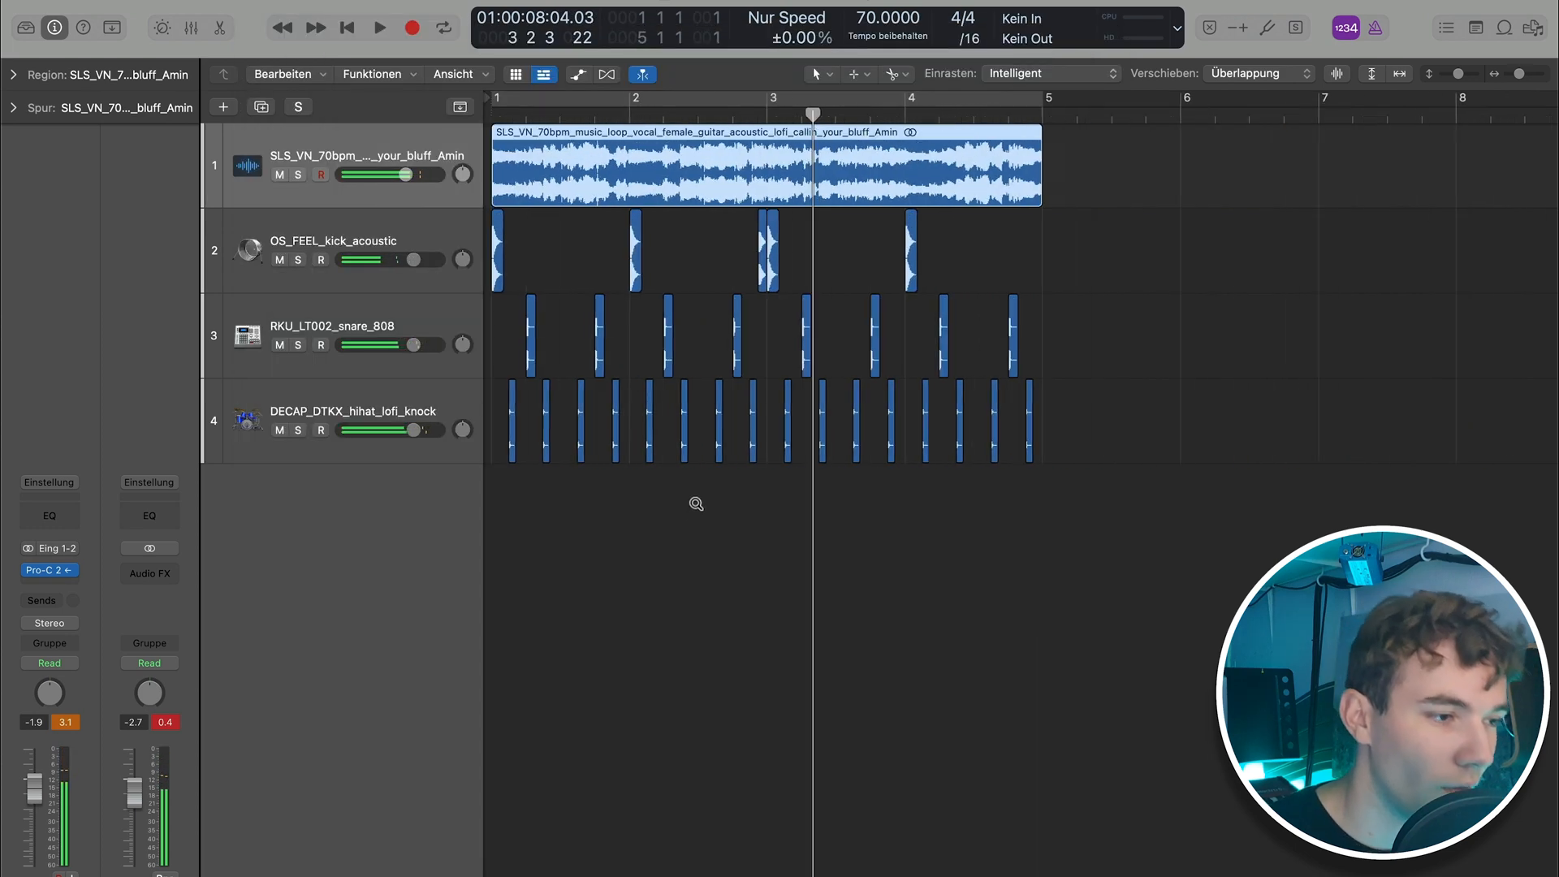
pyautogui.click(696, 505)
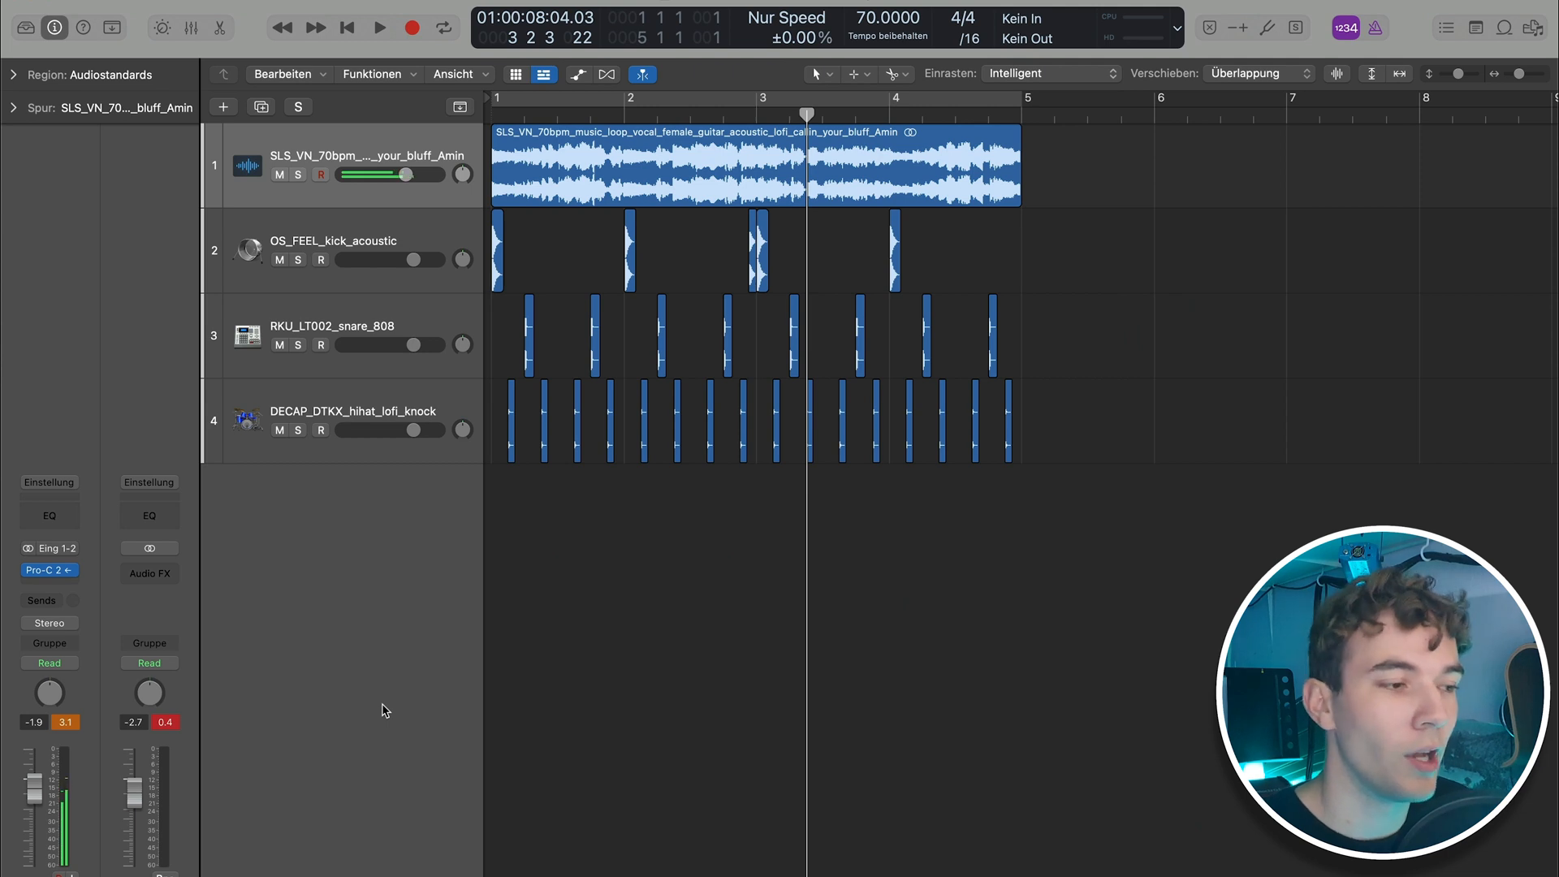
# Replace Pro-C 2 on the loop track with the stereo Compressor, side-chained to the OS_FEEL_kick_acoustic track
pyautogui.click(71, 572)
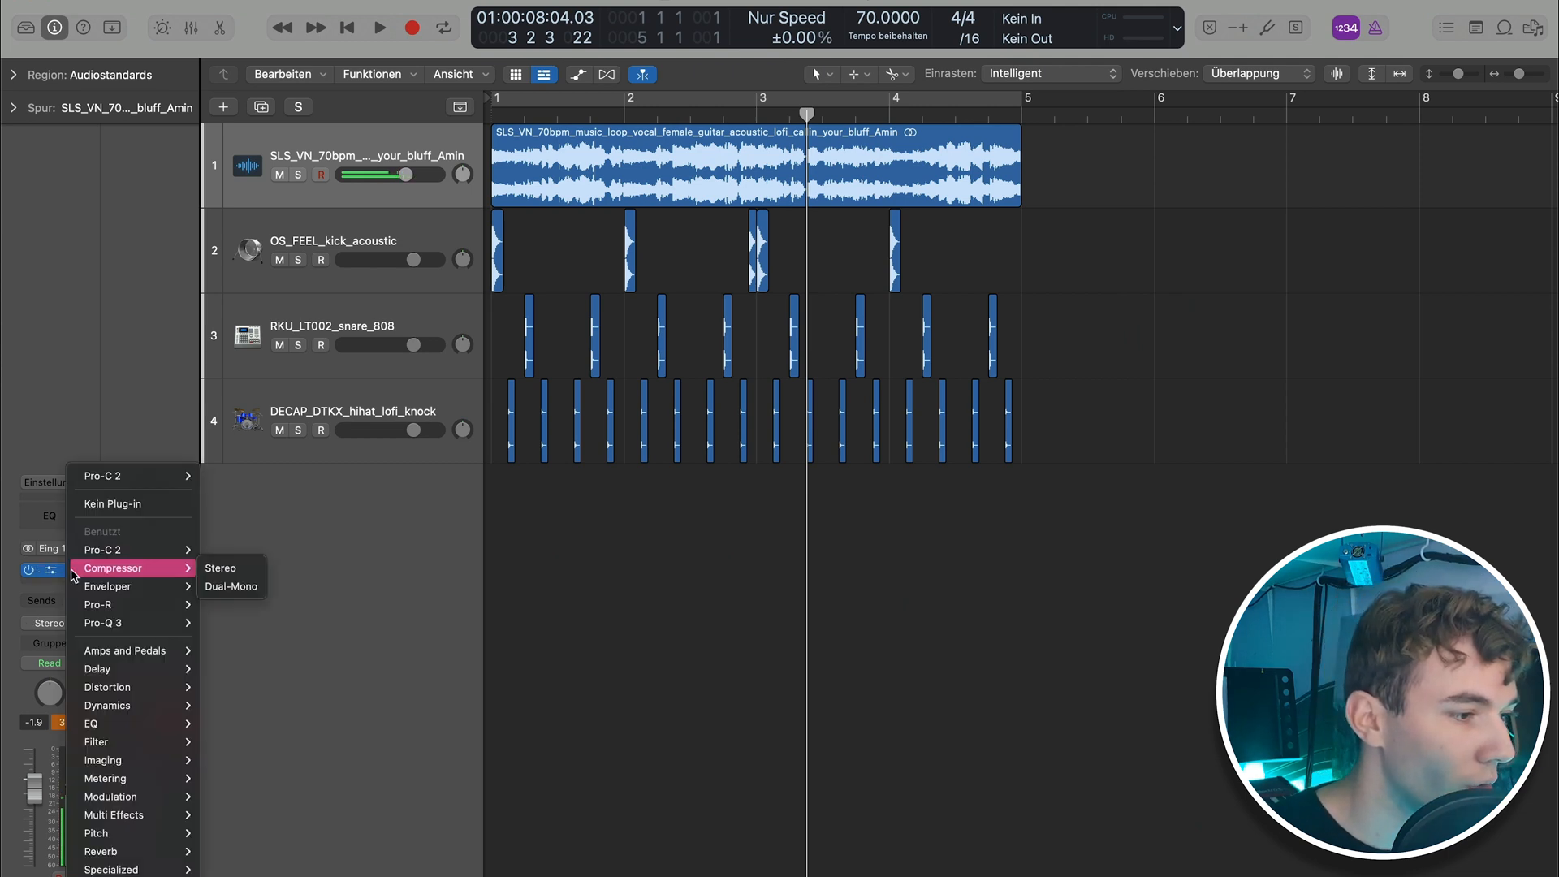
pyautogui.click(241, 571)
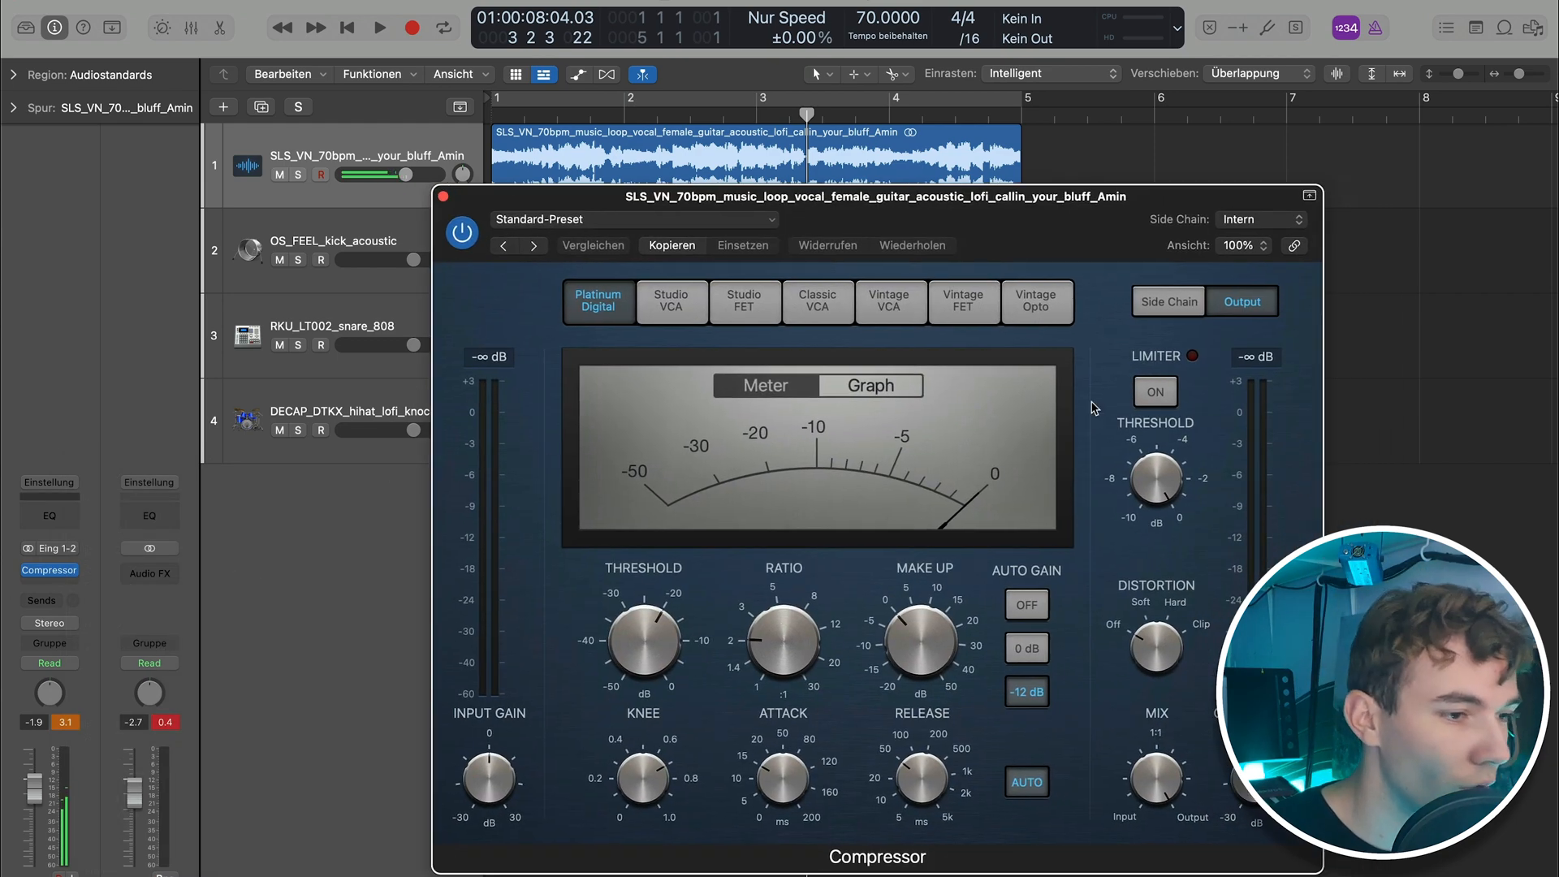
pyautogui.click(1245, 220)
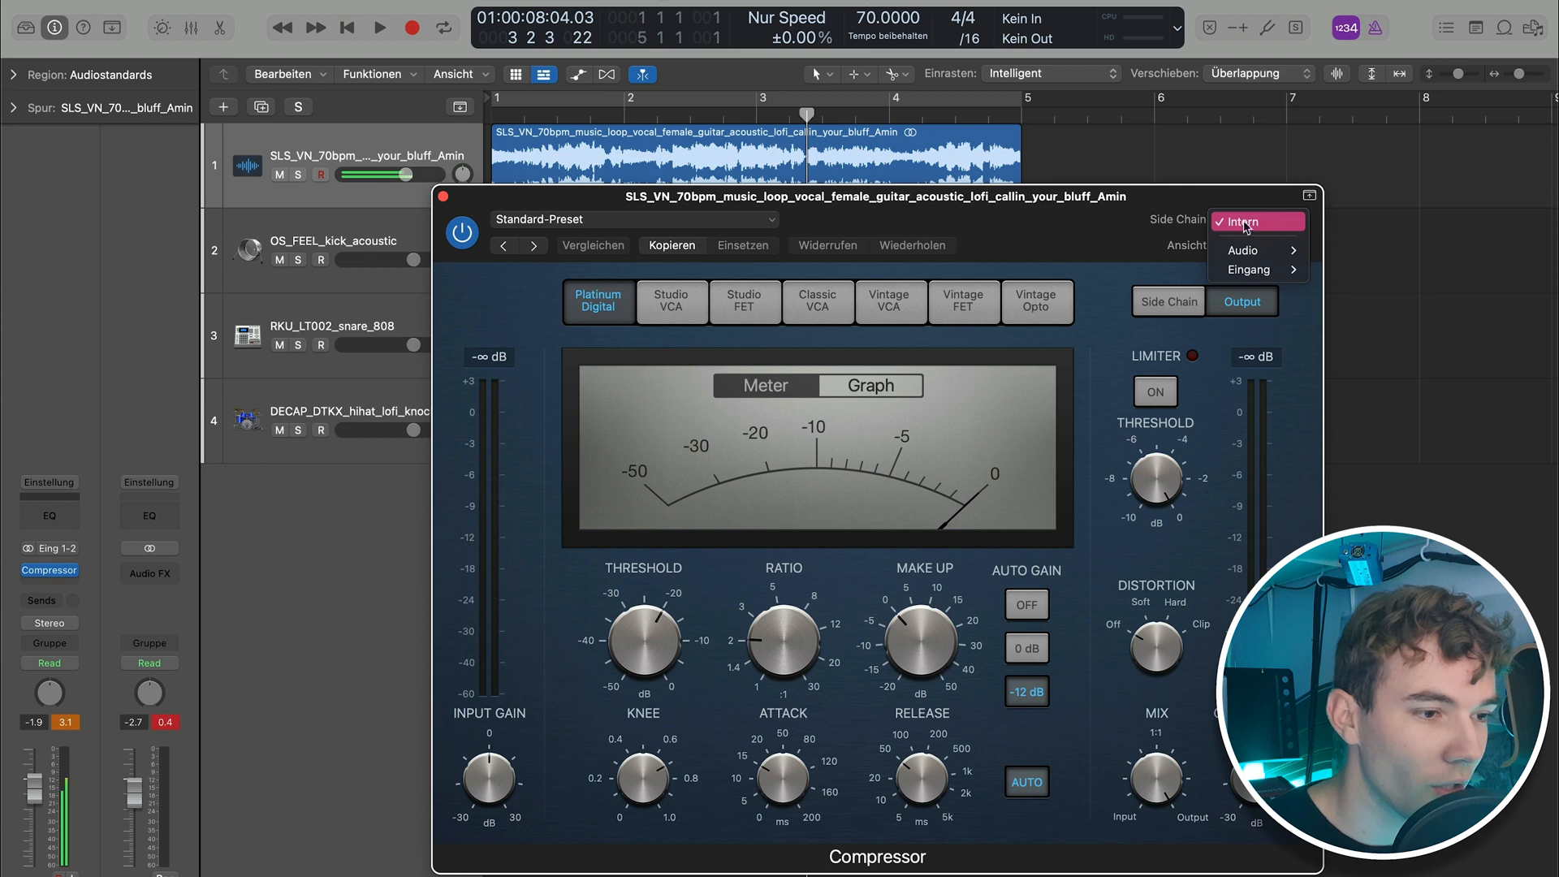
pyautogui.moveTo(1257, 252)
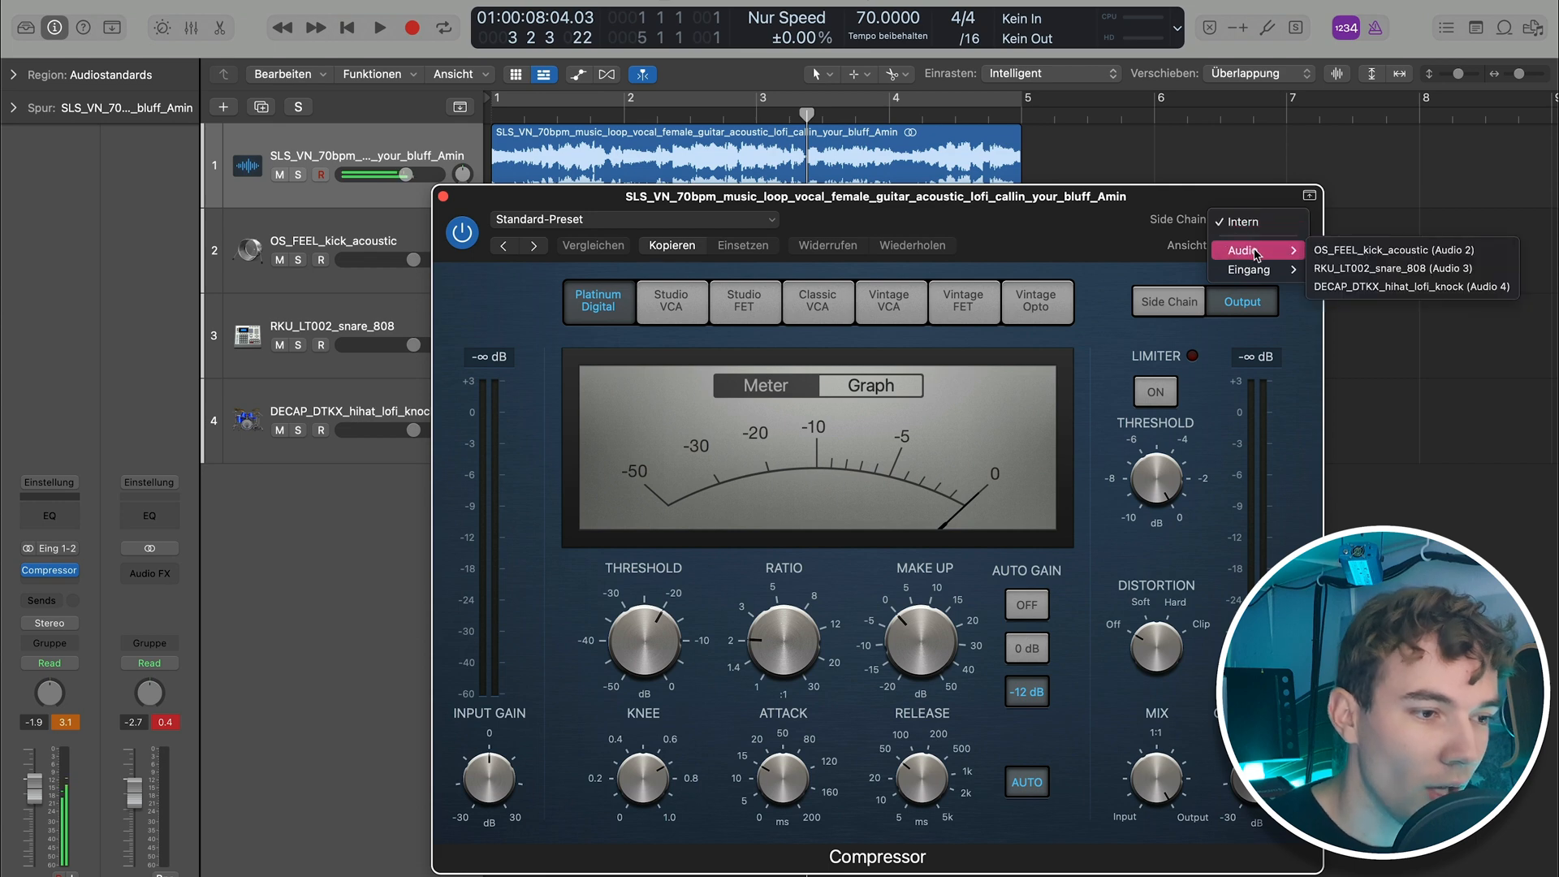
pyautogui.click(1322, 251)
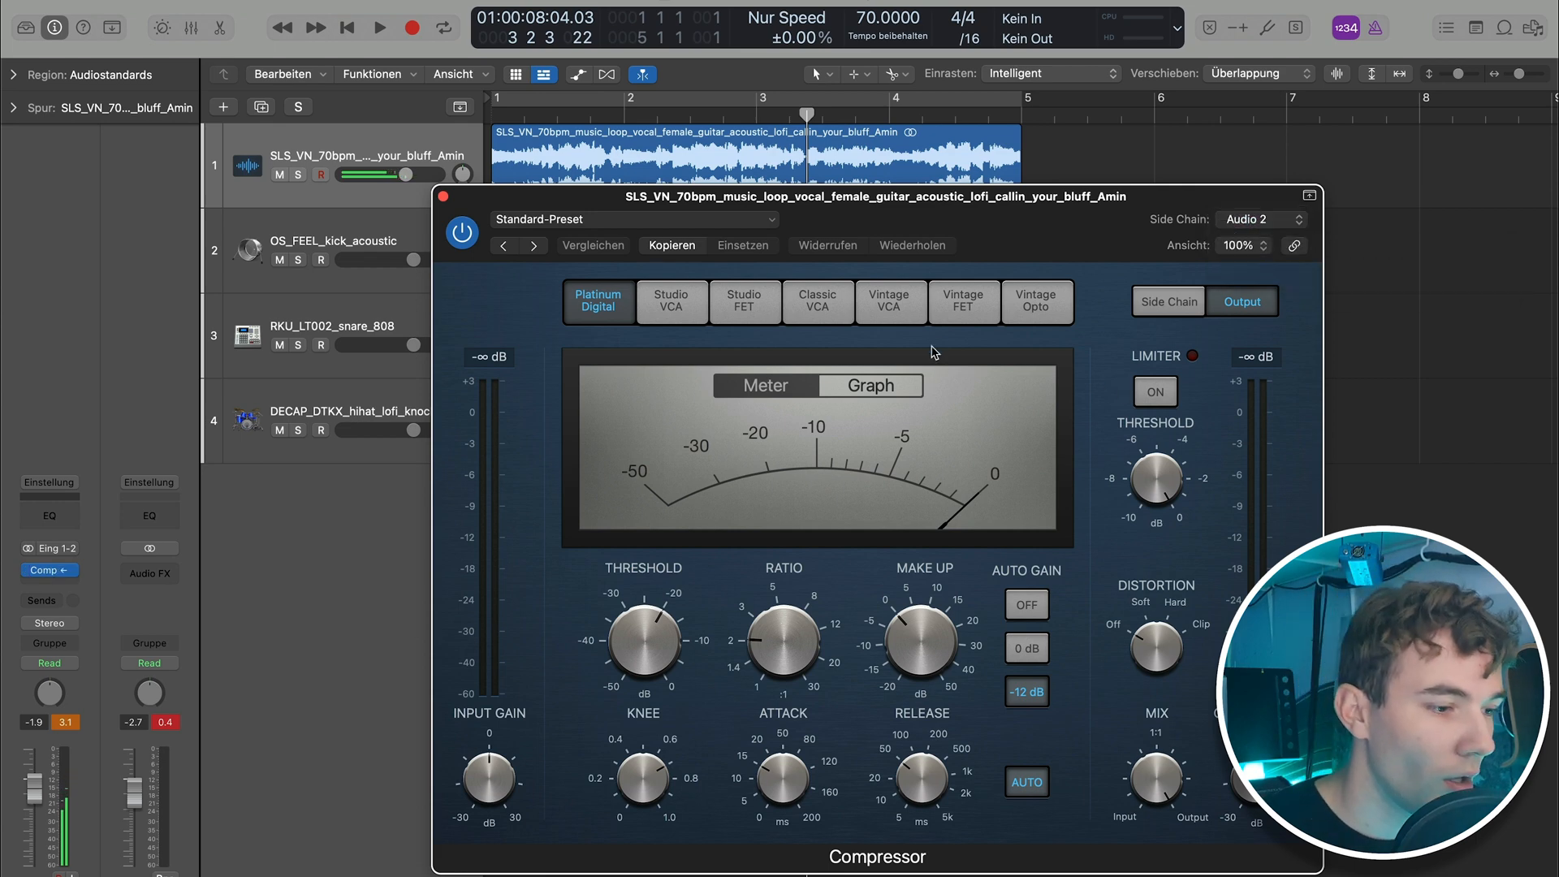
# Play the beat from the start to hear the side-chained Compressor, and close its window
pyautogui.press('Return')
pyautogui.press('space')
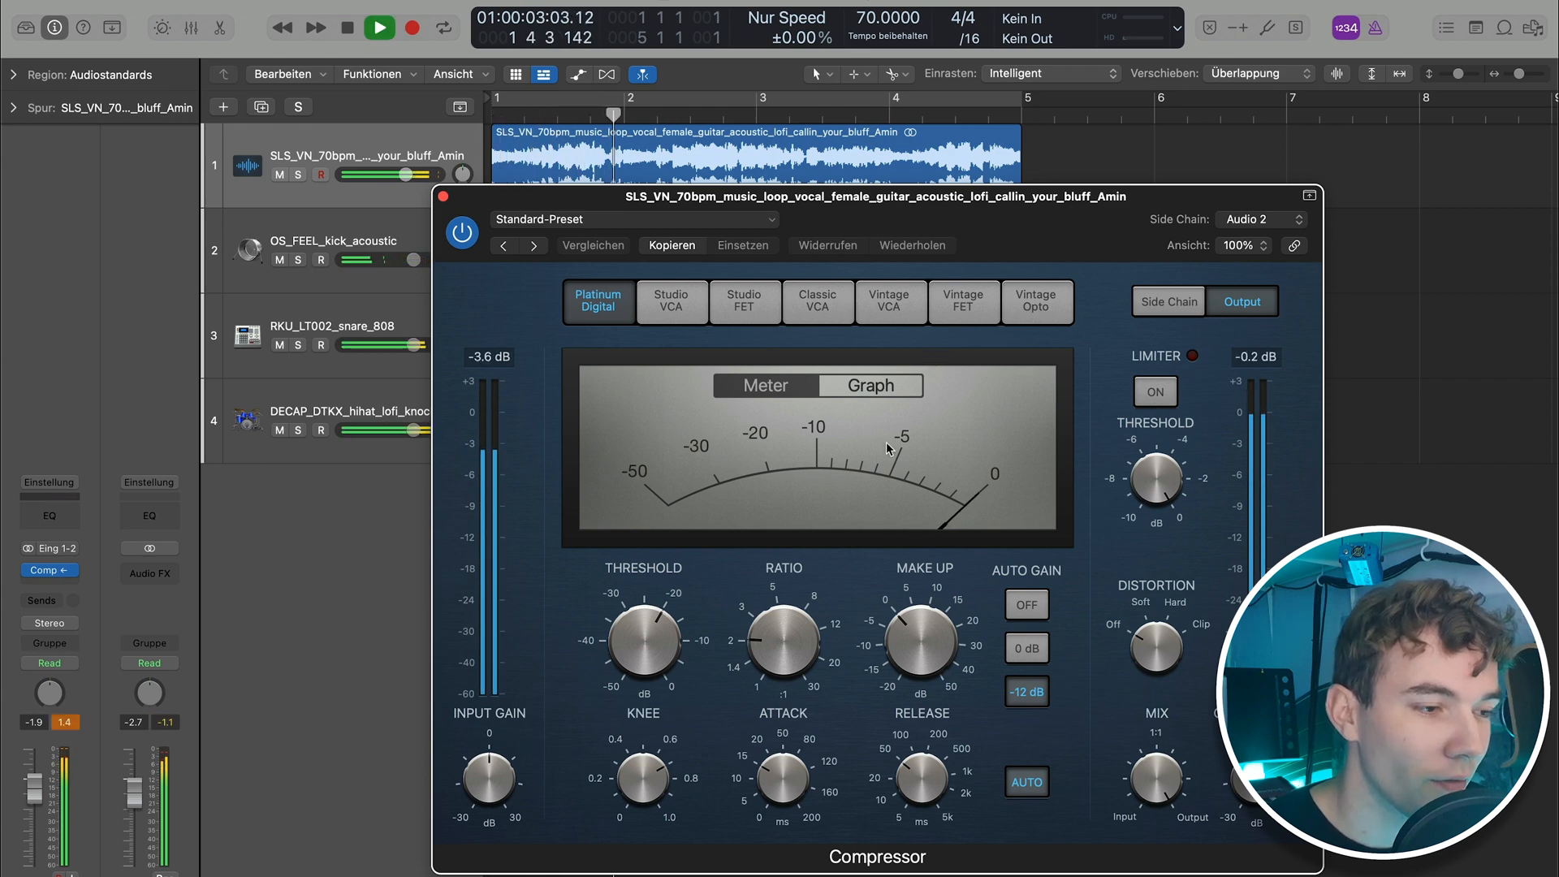
pyautogui.press('space')
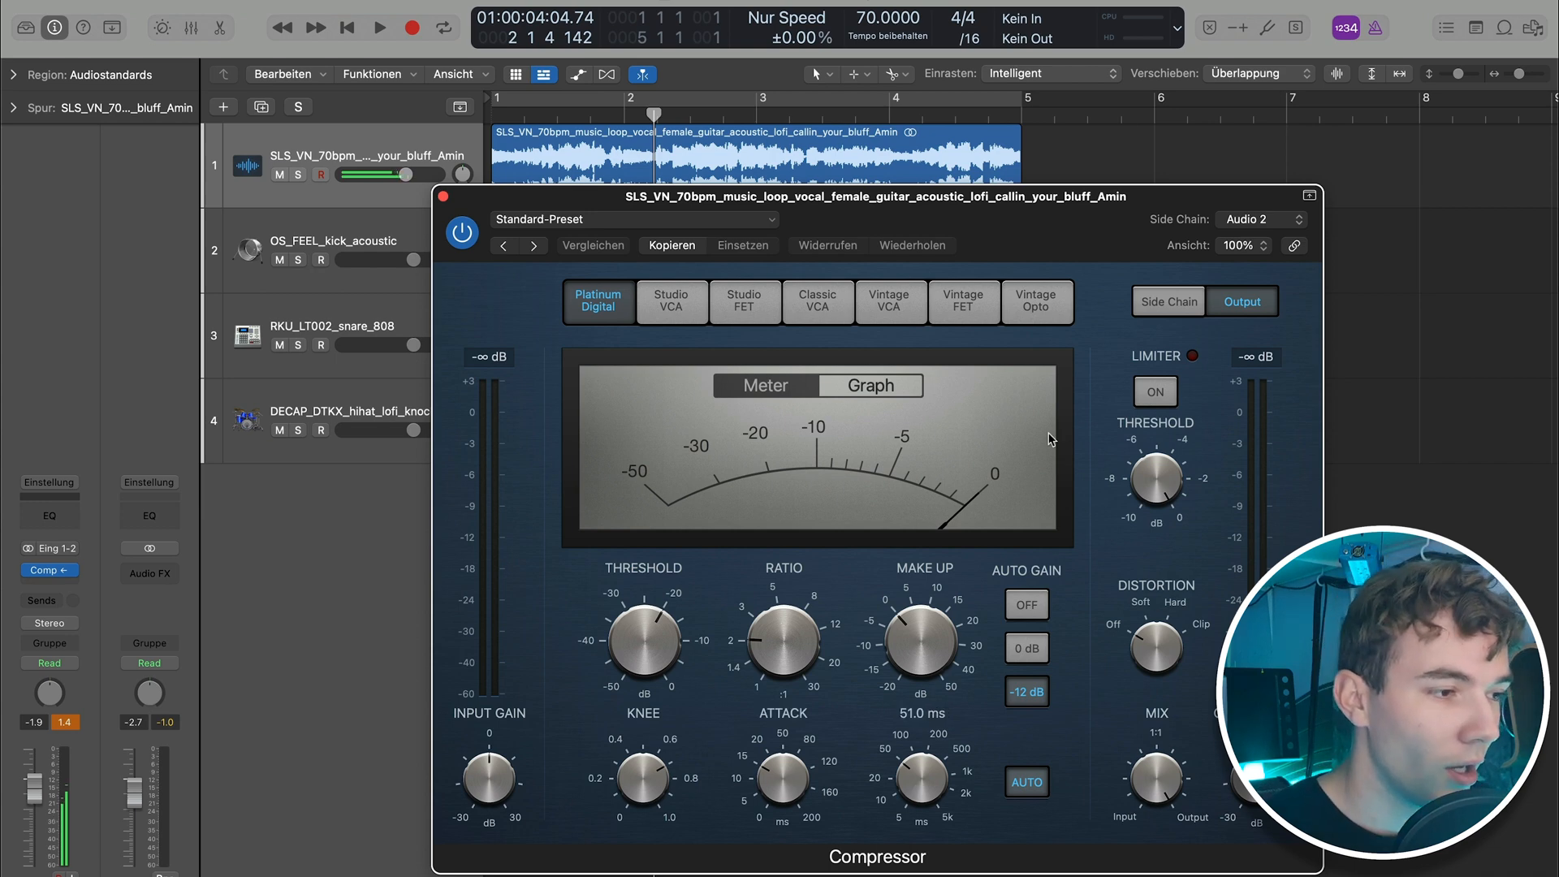
pyautogui.click(443, 196)
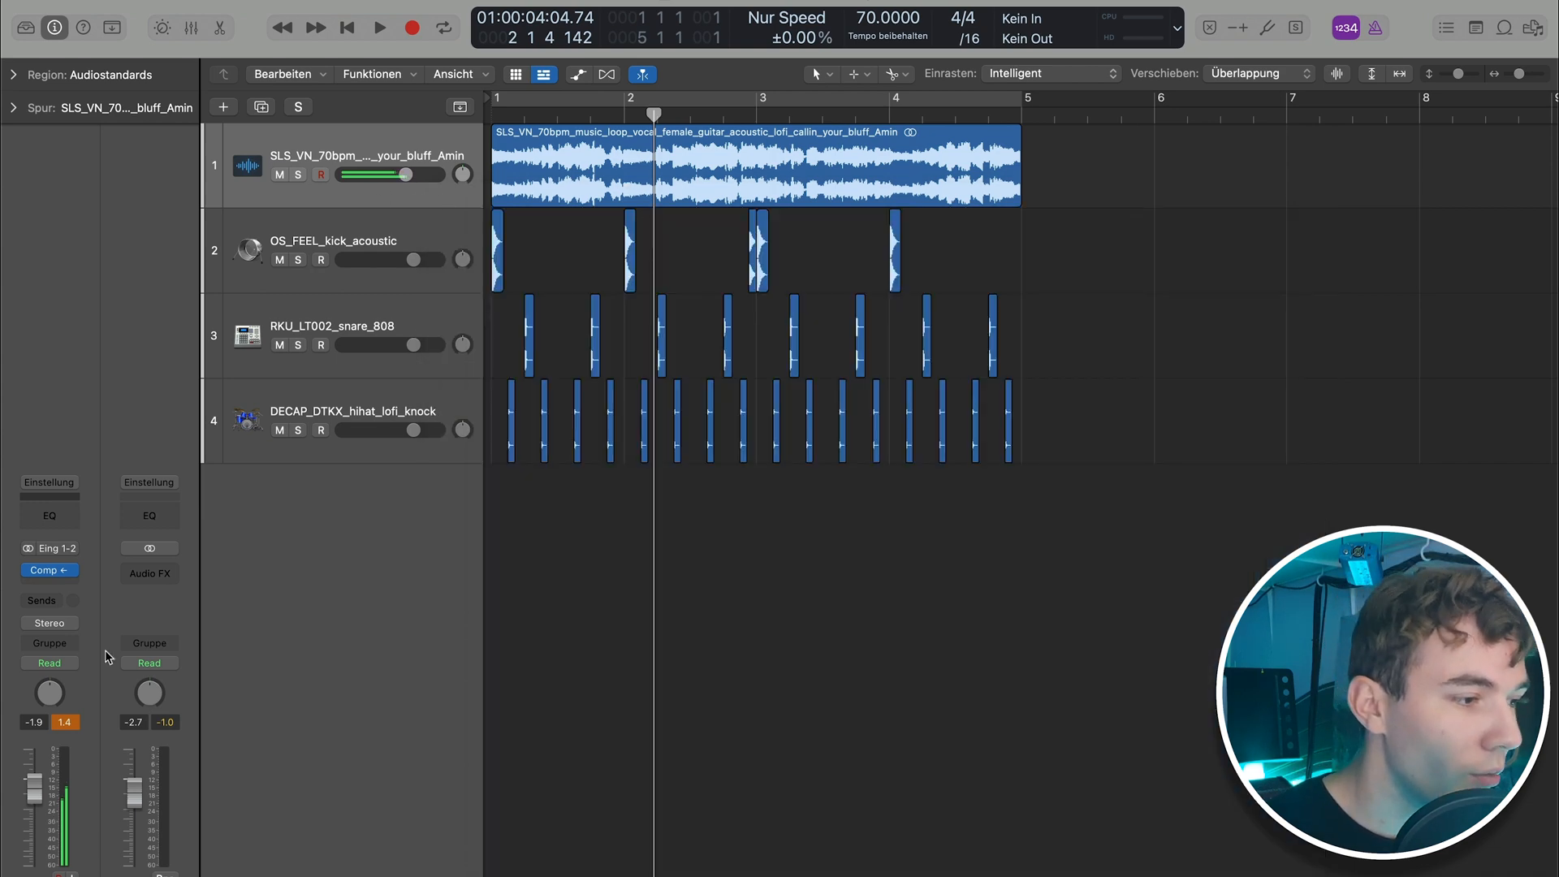
# Replace the Compressor with the stereo Pro-C 2 and side-chain it to the kick track
pyautogui.click(74, 573)
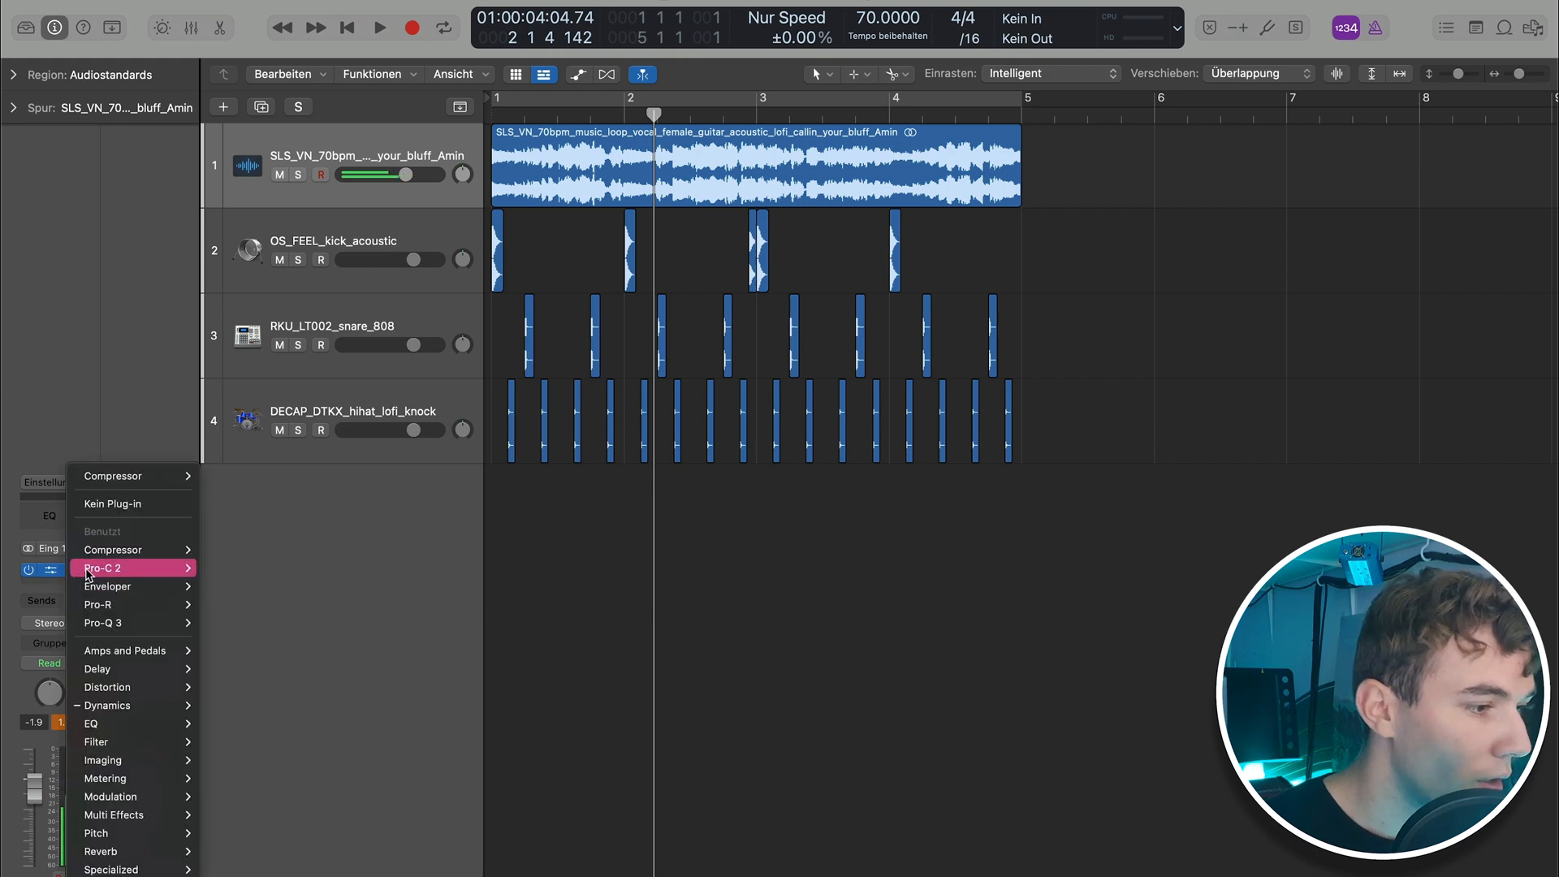
pyautogui.click(220, 568)
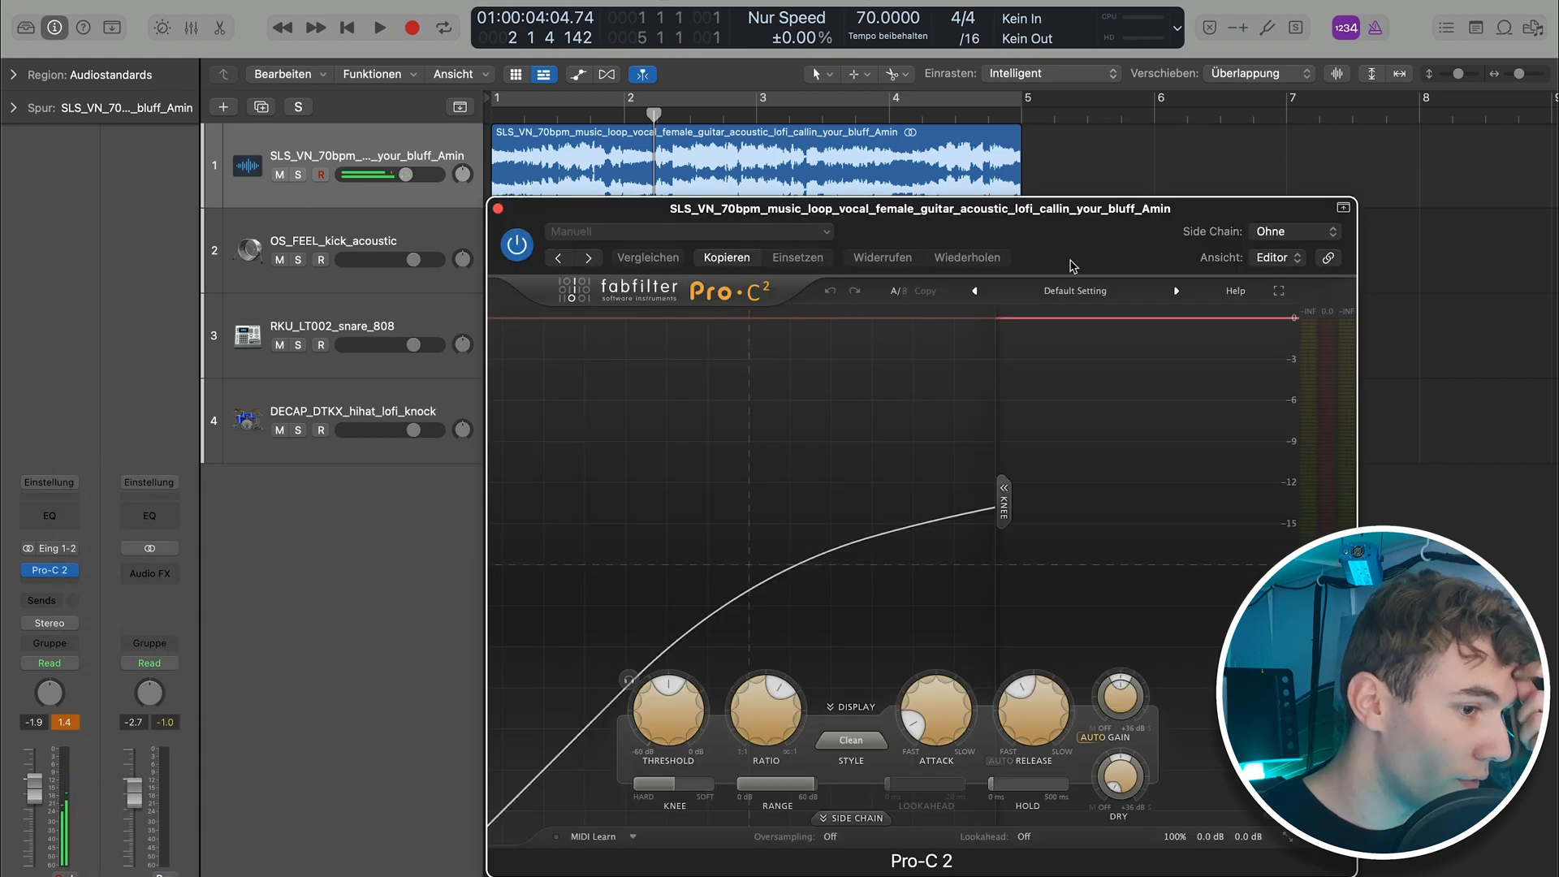
pyautogui.click(1275, 233)
pyautogui.moveTo(1287, 262)
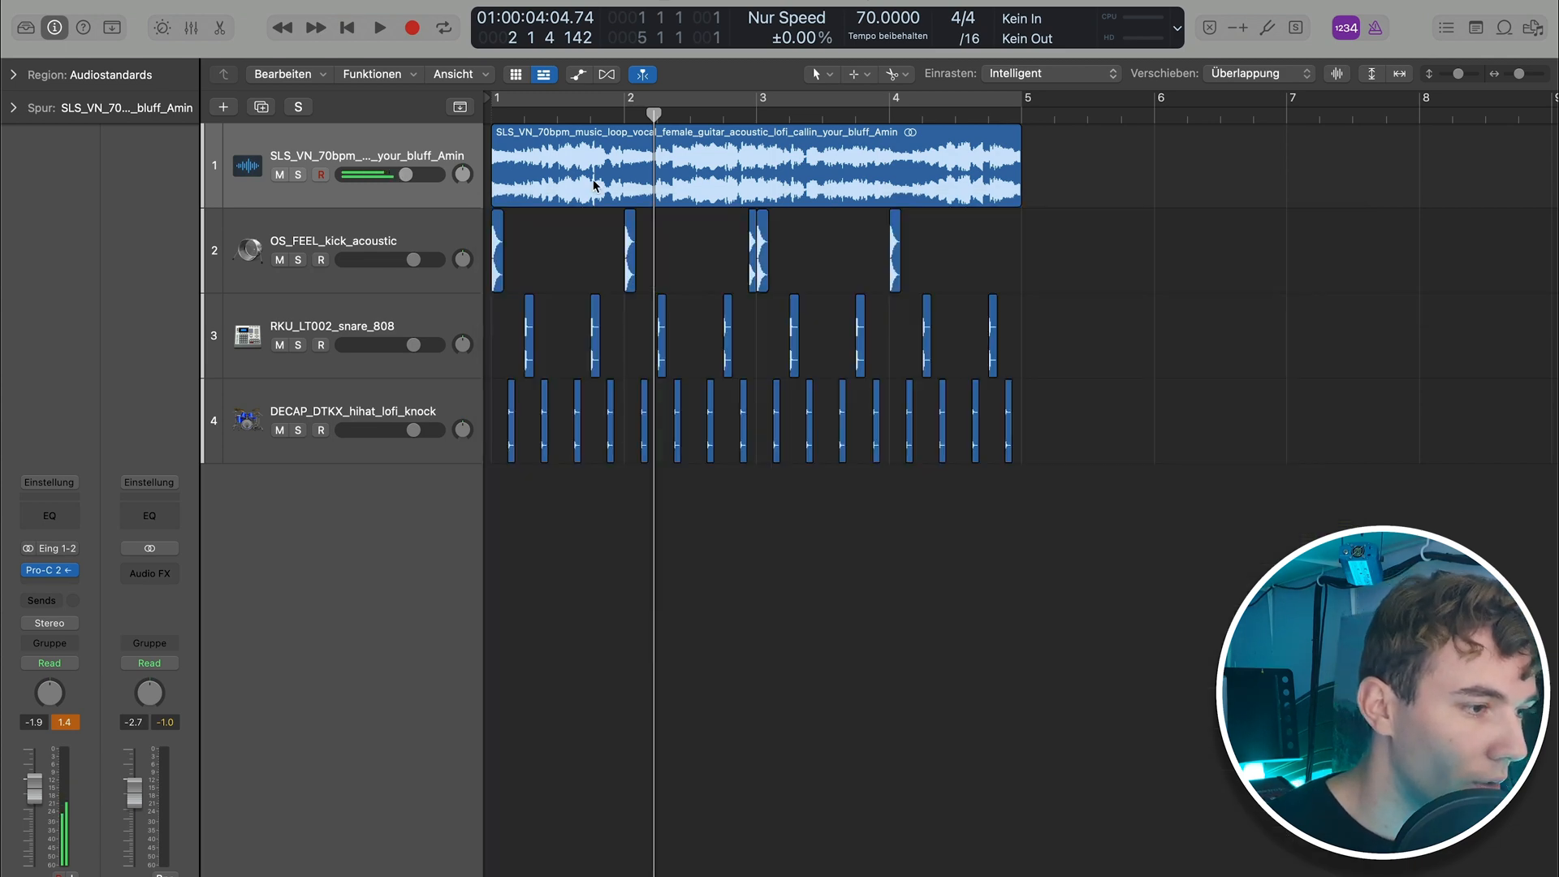
# Add an empty audio track below the loop and move all kick, snare and hi-hat regions to start at bar 5
pyautogui.click(589, 167)
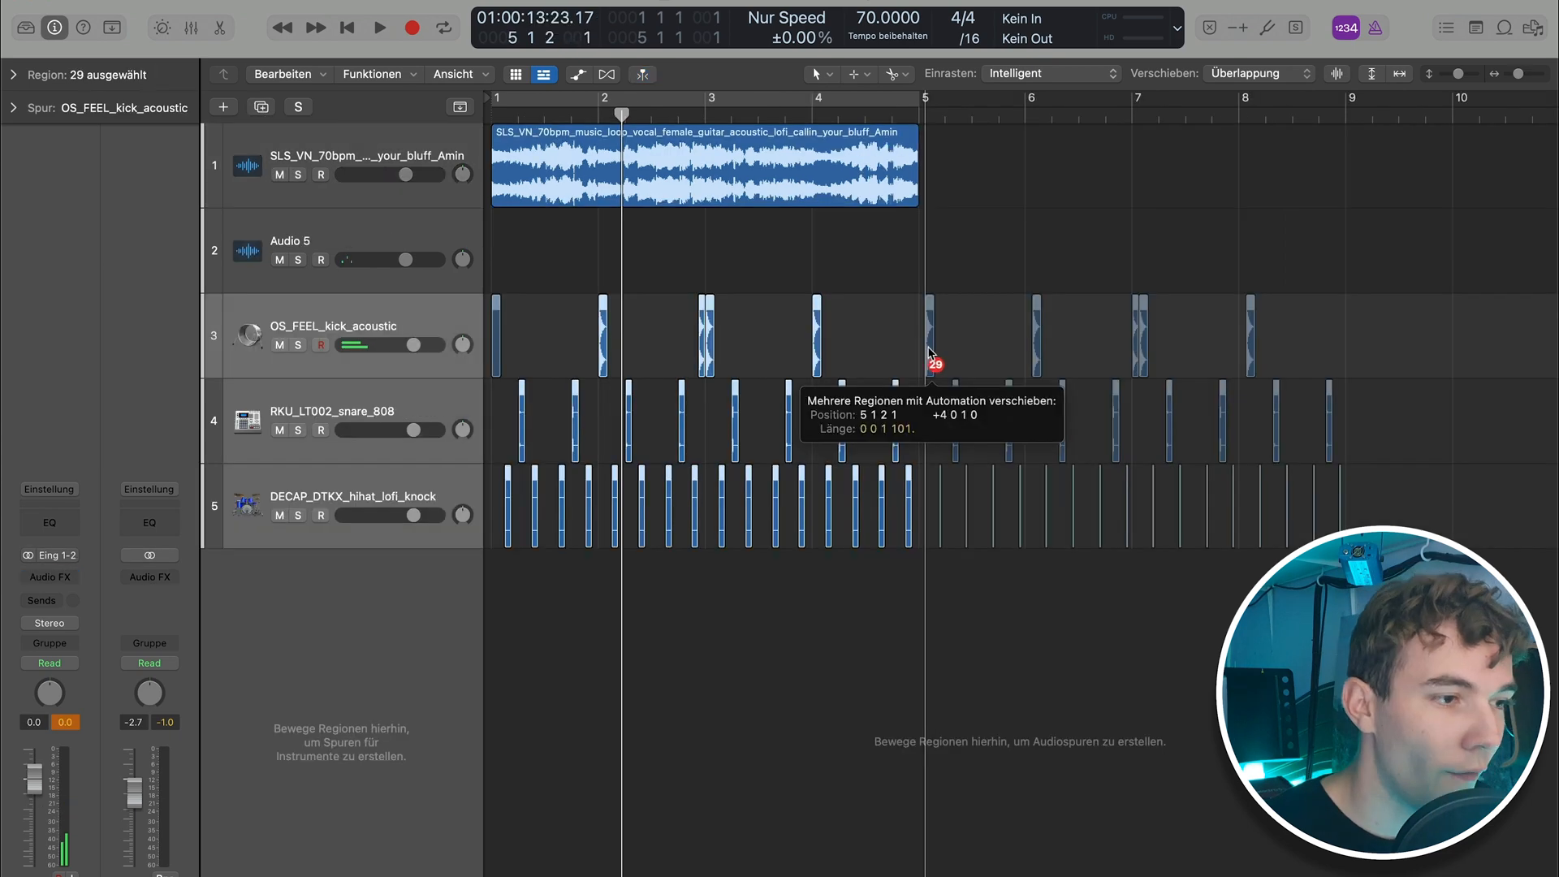
pyautogui.moveTo(933, 359); pyautogui.dragTo(867, 314)
# Place the bars 1 to 4 loop on Audio 5 as the top track and a second instance on the Pro-C 2 track from bar 5
pyautogui.click(694, 181)
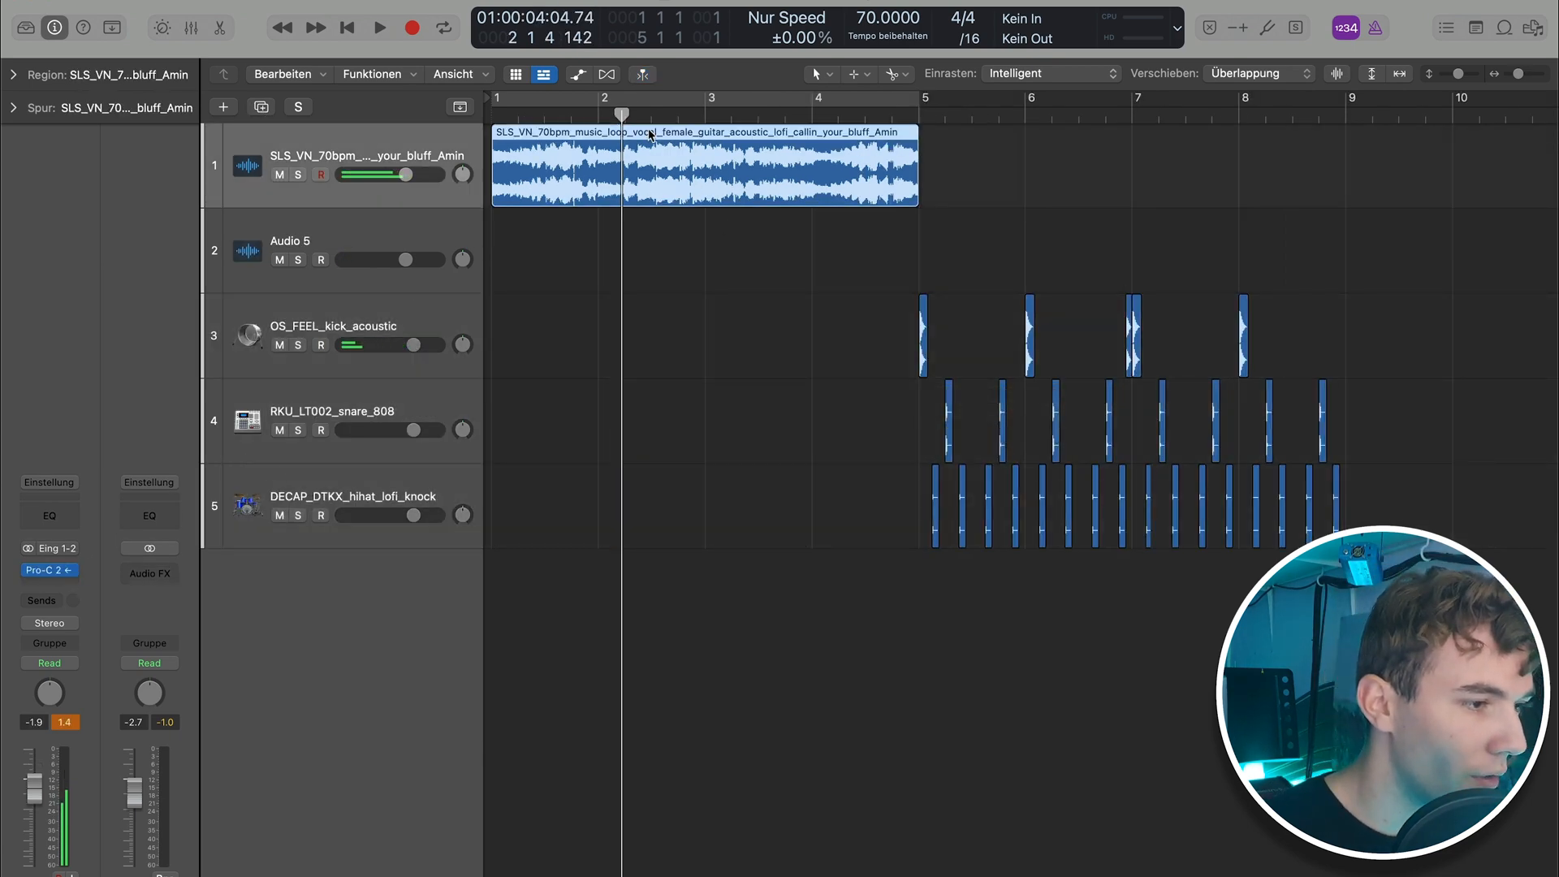
pyautogui.moveTo(436, 230); pyautogui.dragTo(441, 149)
pyautogui.moveTo(624, 250)
pyautogui.mouseDown()
pyautogui.moveTo(1059, 240)
pyautogui.moveTo(654, 170)
pyautogui.moveTo(623, 227)
pyautogui.mouseUp()
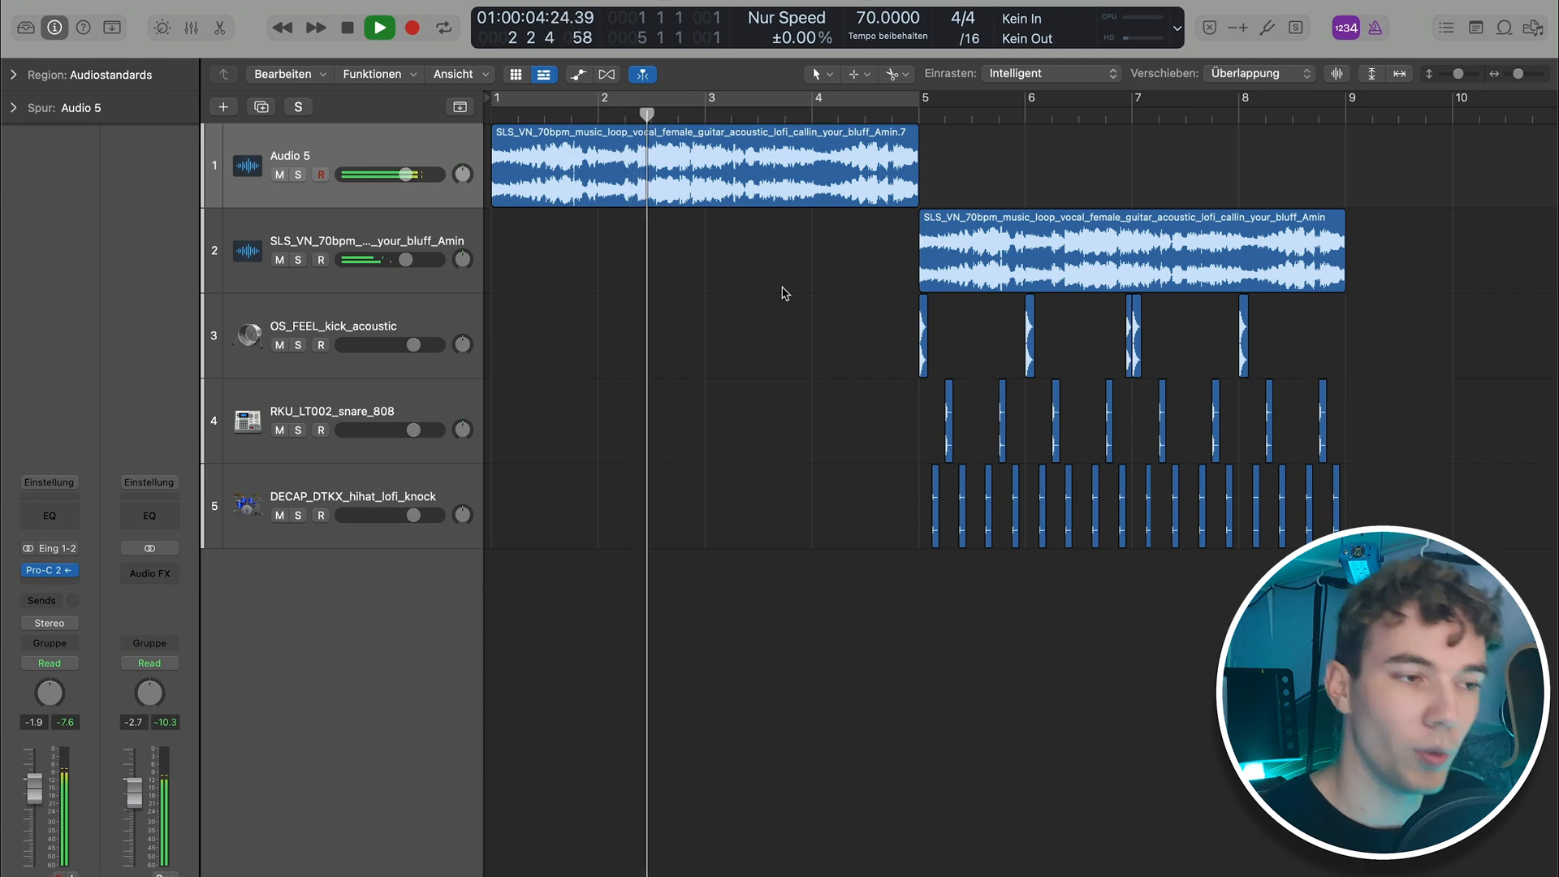
pyautogui.press('space')
# Insert a Pro-Q 3 after the Pro-C 2 on the loop track that starts at bar 5
pyautogui.click(997, 247)
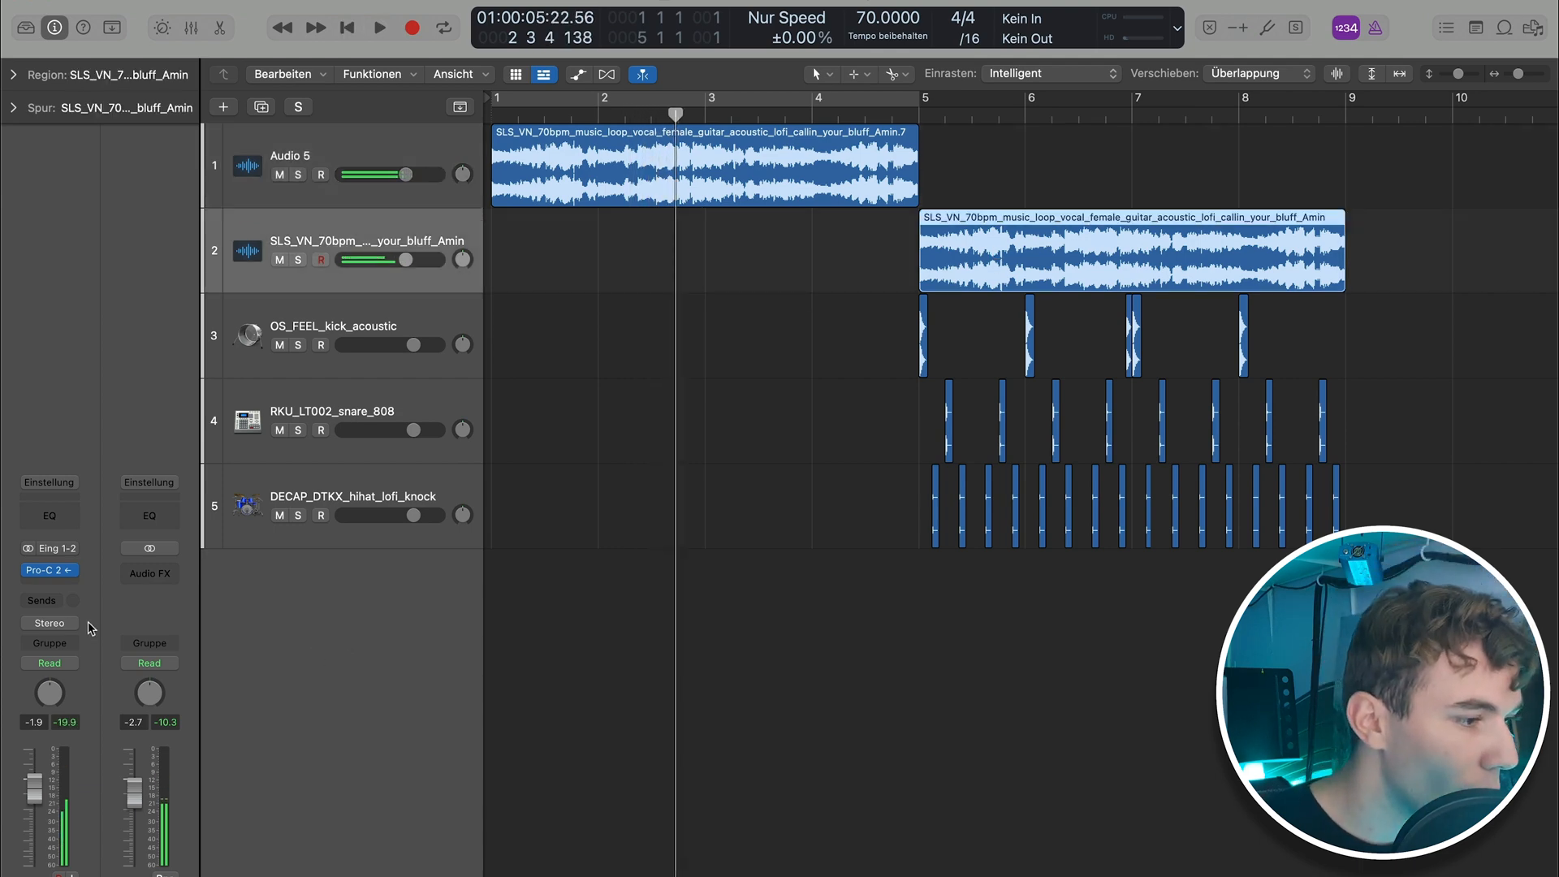
pyautogui.click(61, 590)
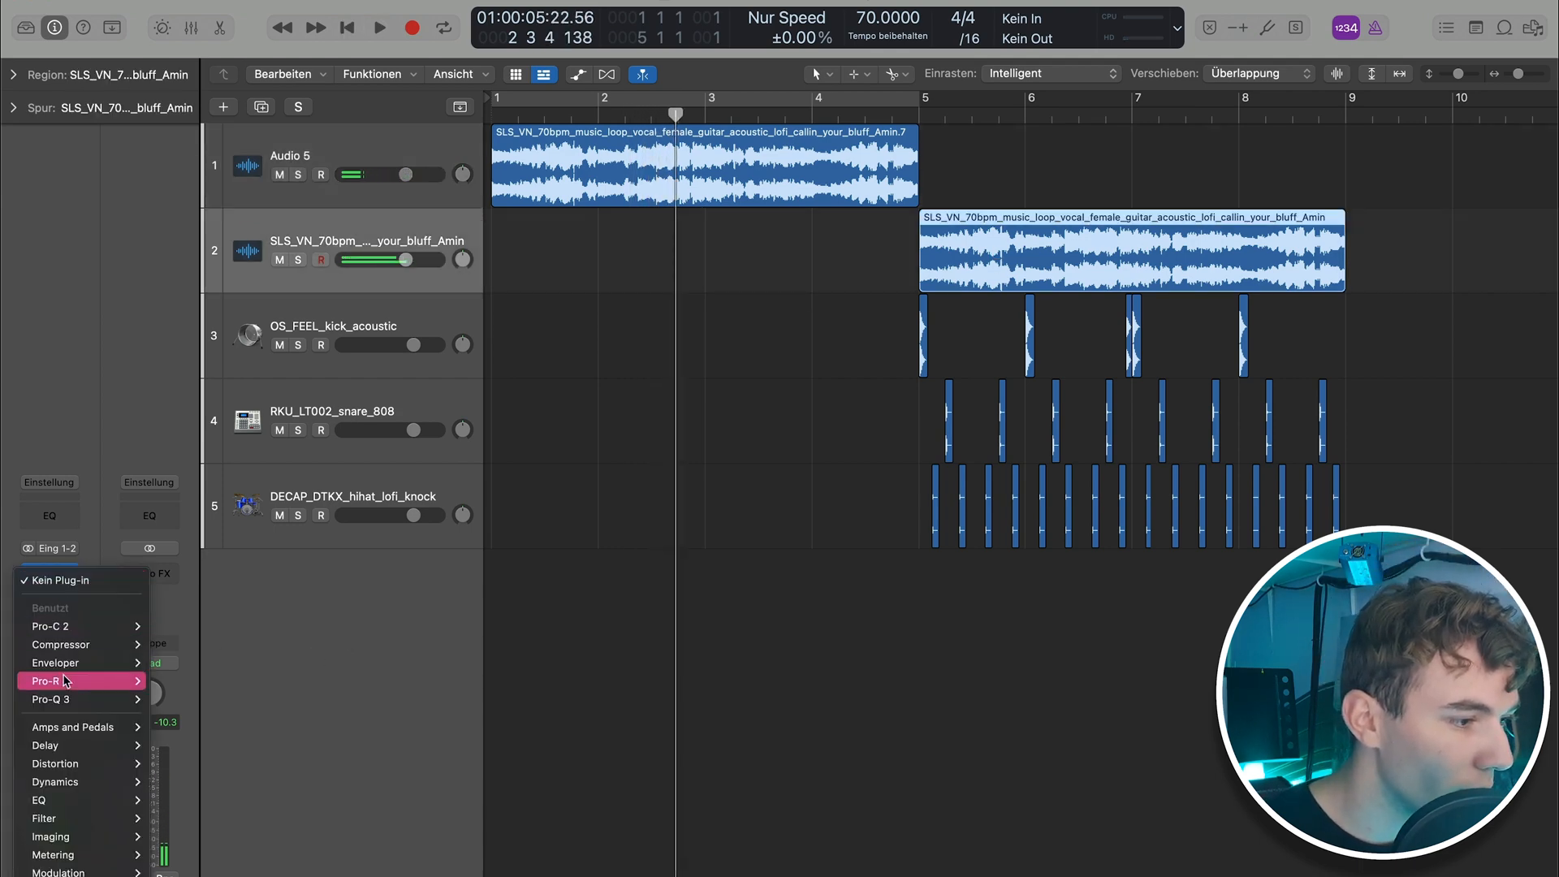
pyautogui.click(170, 699)
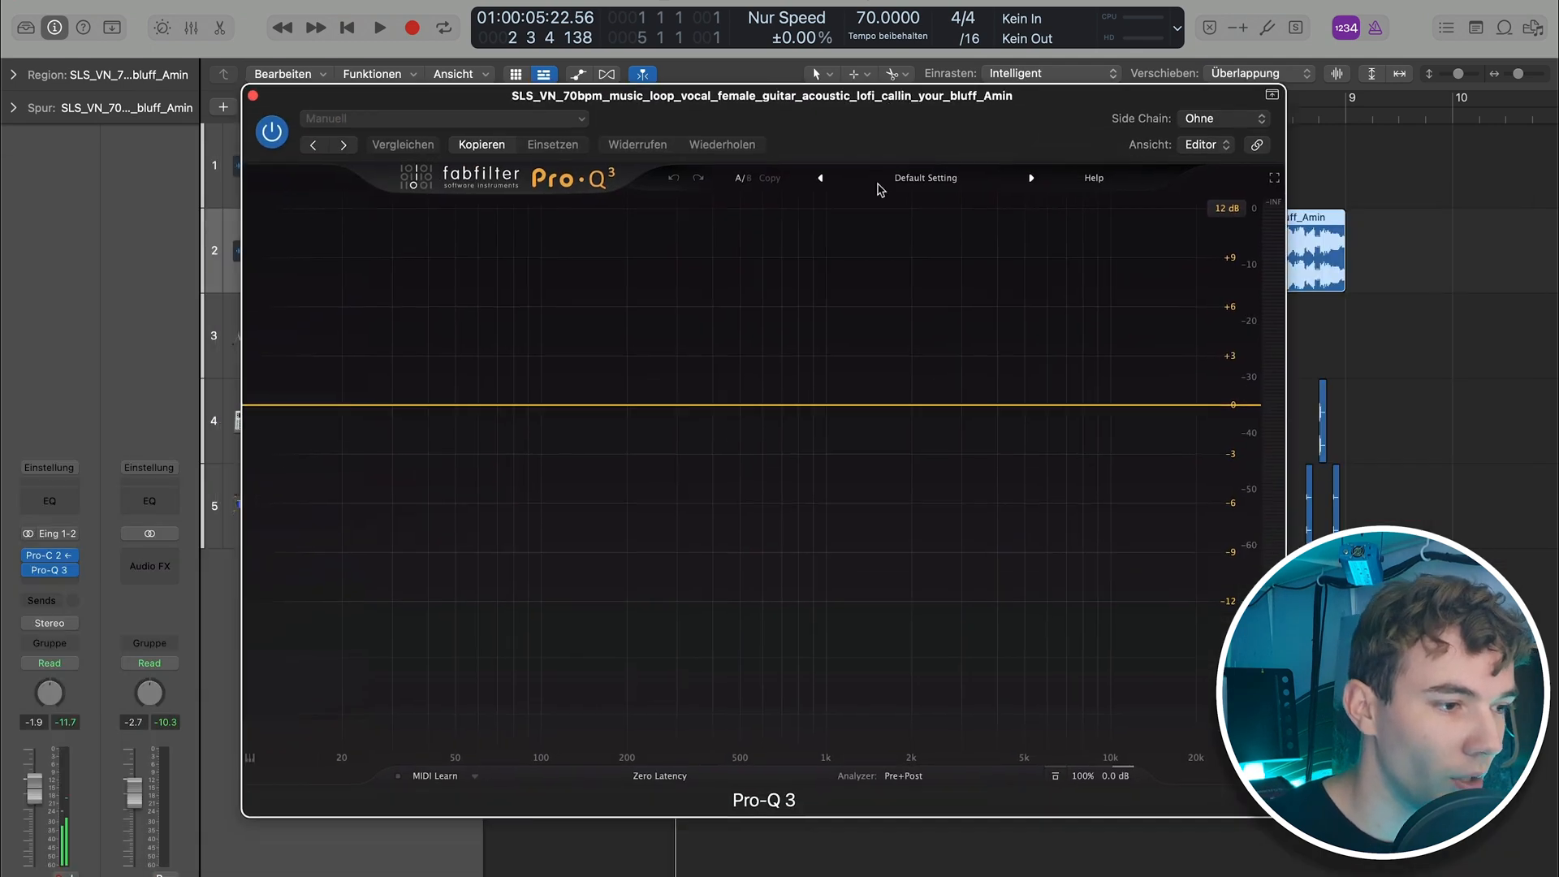
# Add a 12 dB/oct high cut in the treble and a 12 dB/oct low cut at about 62 Hz in the Pro-Q 3
pyautogui.click(1032, 405)
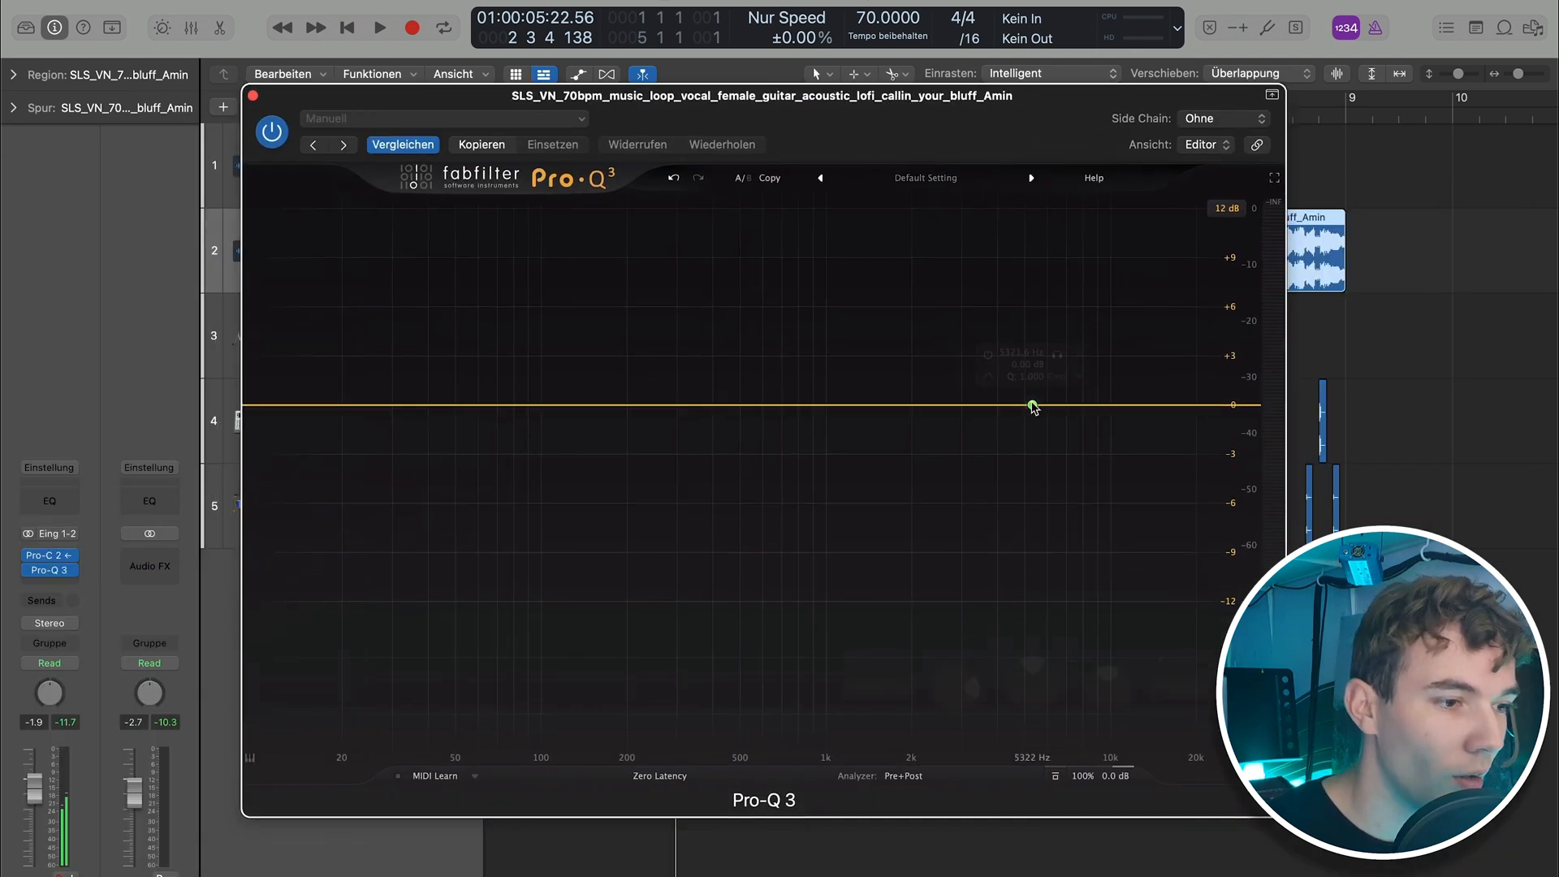
pyautogui.click(1153, 405)
pyautogui.moveTo(1189, 405); pyautogui.dragTo(1034, 415)
pyautogui.click(367, 404)
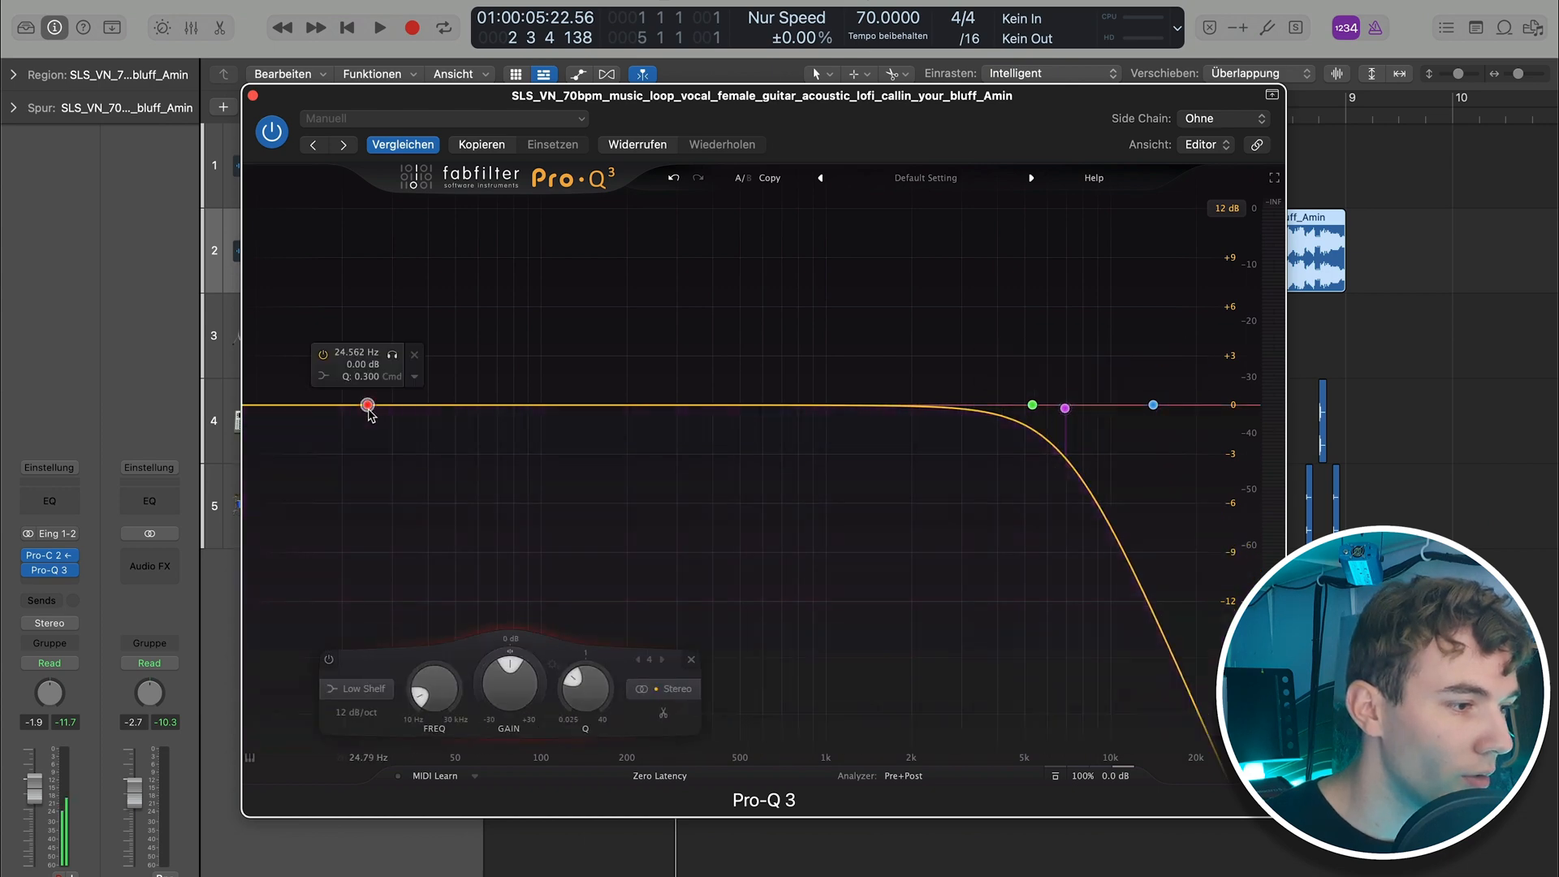
pyautogui.click(300, 406)
pyautogui.moveTo(300, 406); pyautogui.dragTo(481, 406)
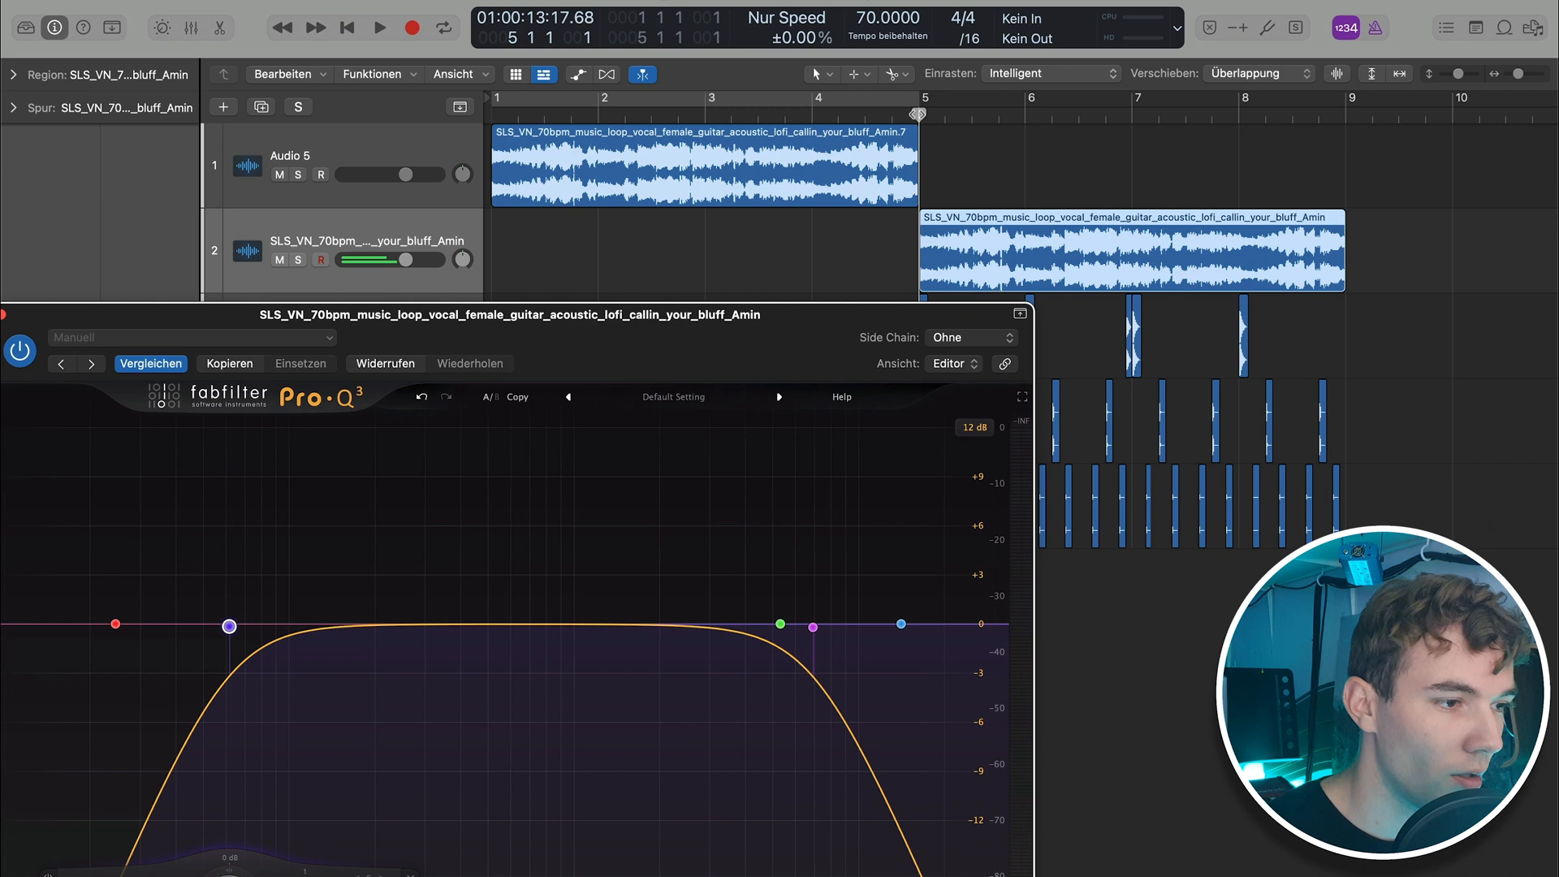
# During playback from bar 5, raise the Pro-Q 3 low cut above 100 Hz and lower the high cut to about 2920 Hz
pyautogui.press('space')
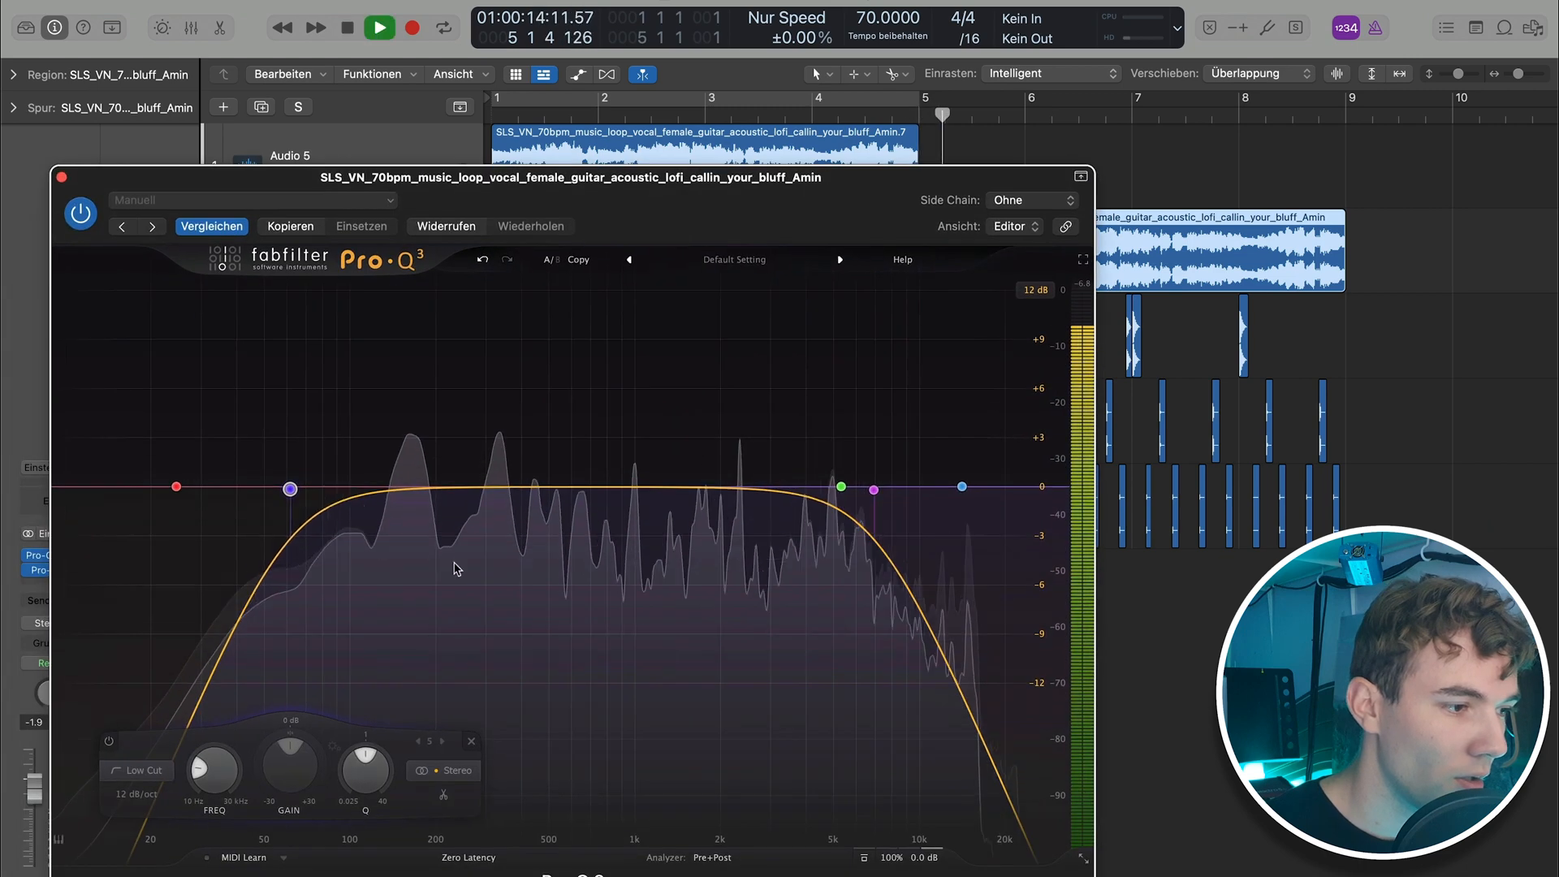
pyautogui.moveTo(291, 489)
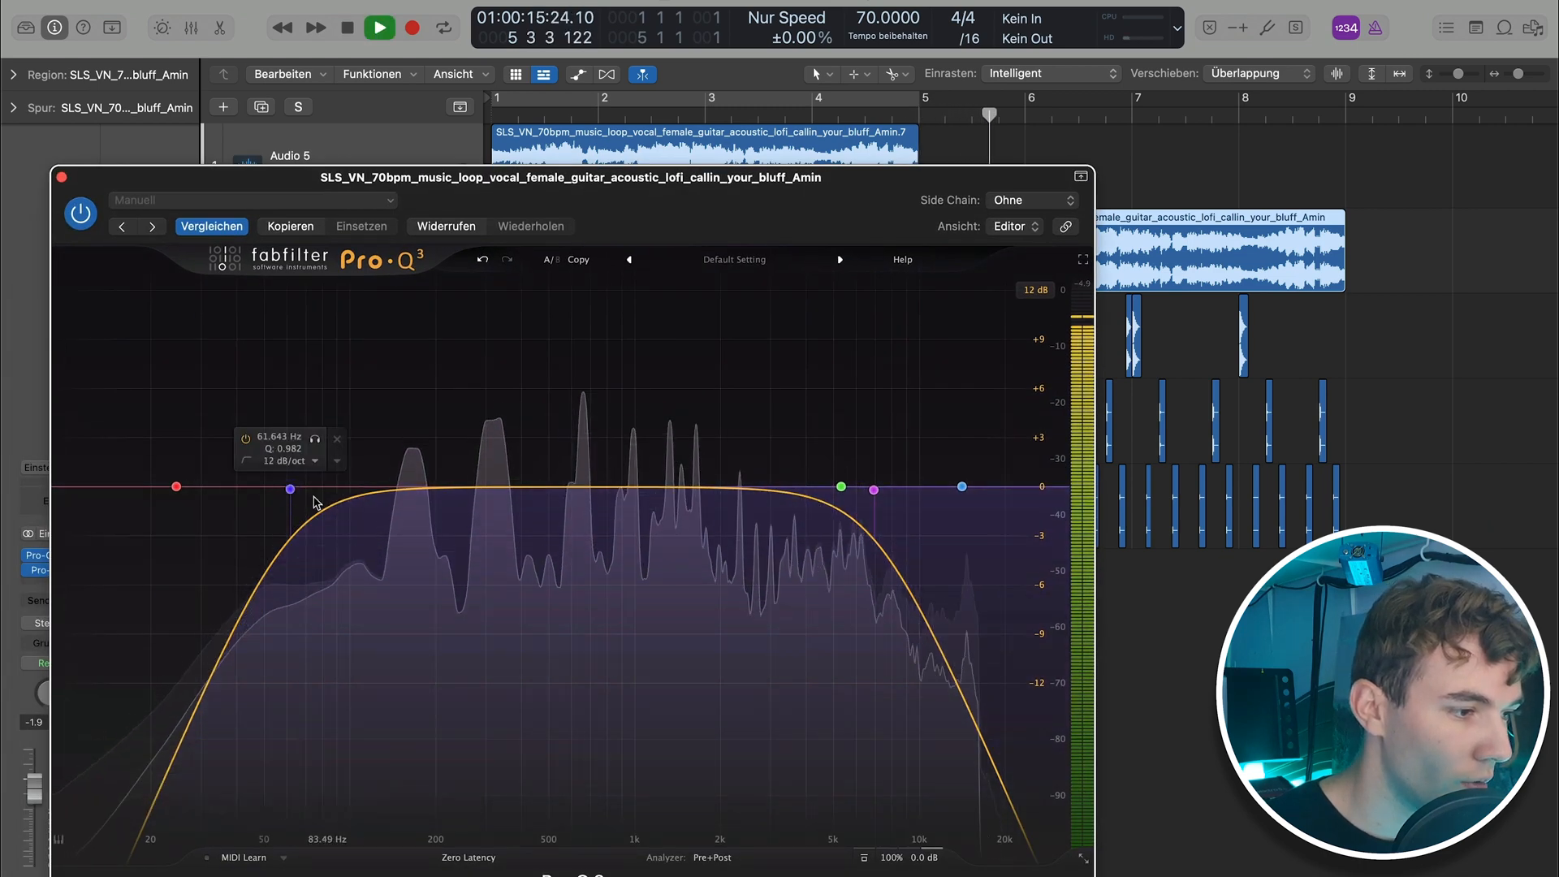
pyautogui.moveTo(291, 489); pyautogui.dragTo(368, 494)
pyautogui.moveTo(872, 490); pyautogui.dragTo(789, 502)
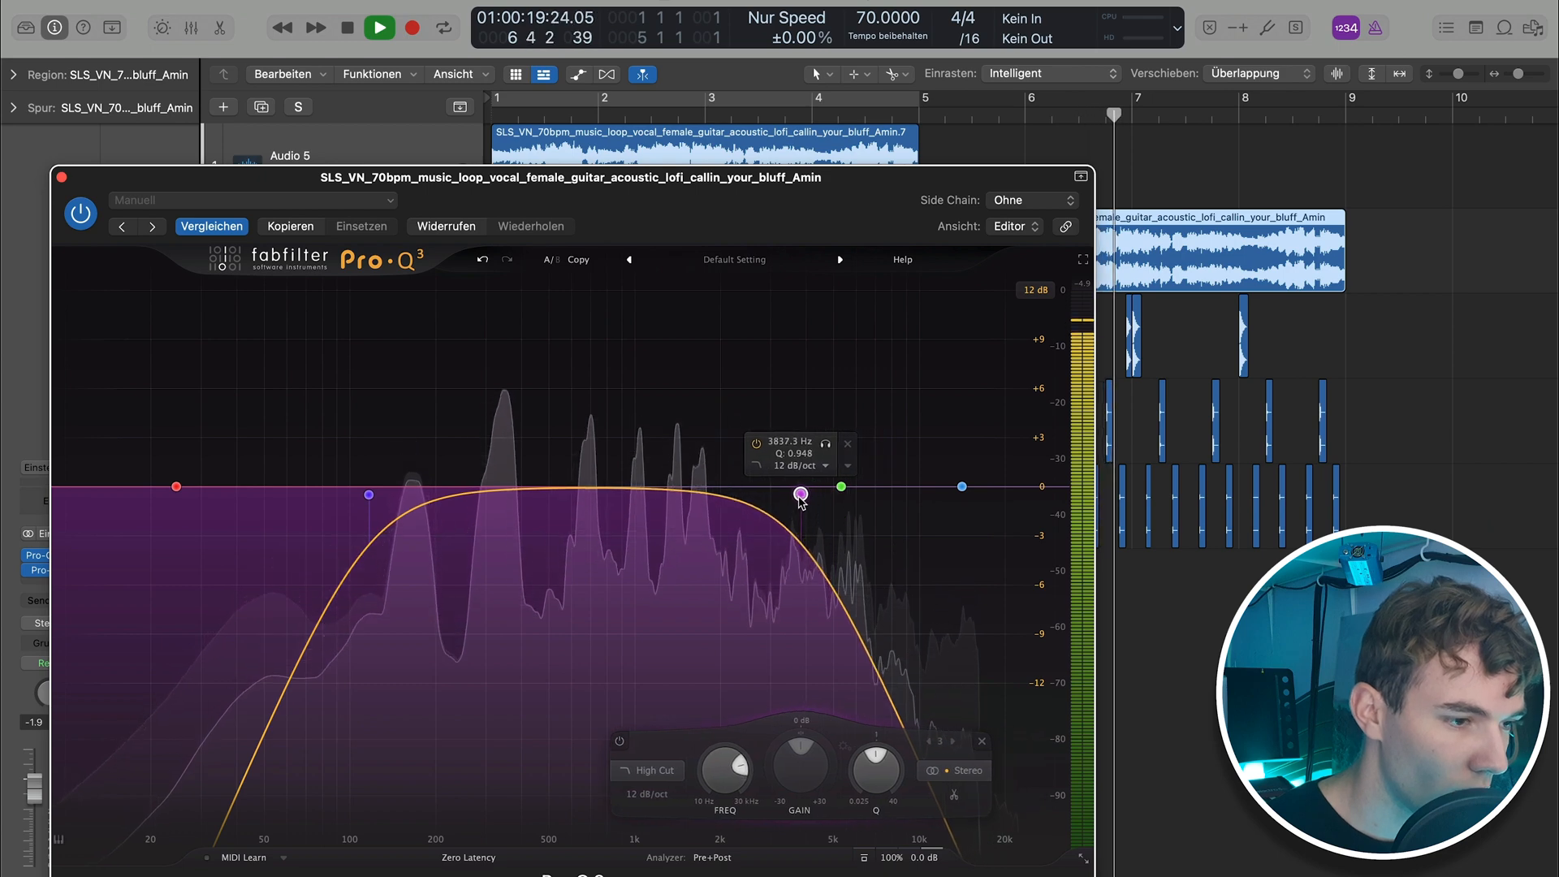
pyautogui.moveTo(368, 493); pyautogui.dragTo(385, 494)
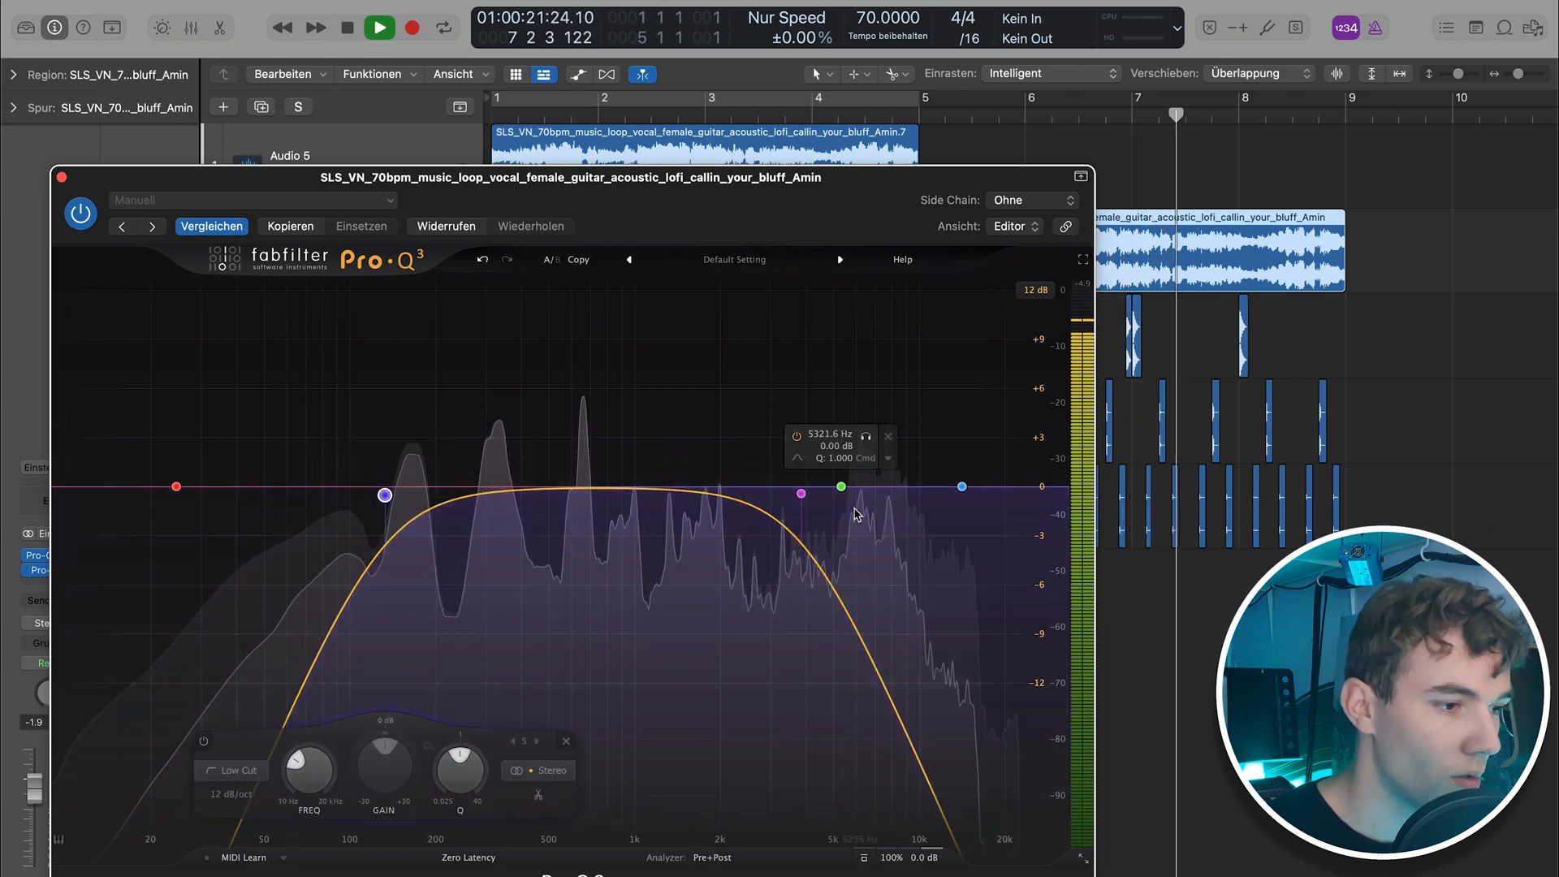
pyautogui.moveTo(808, 501); pyautogui.dragTo(773, 504)
pyautogui.press('space')
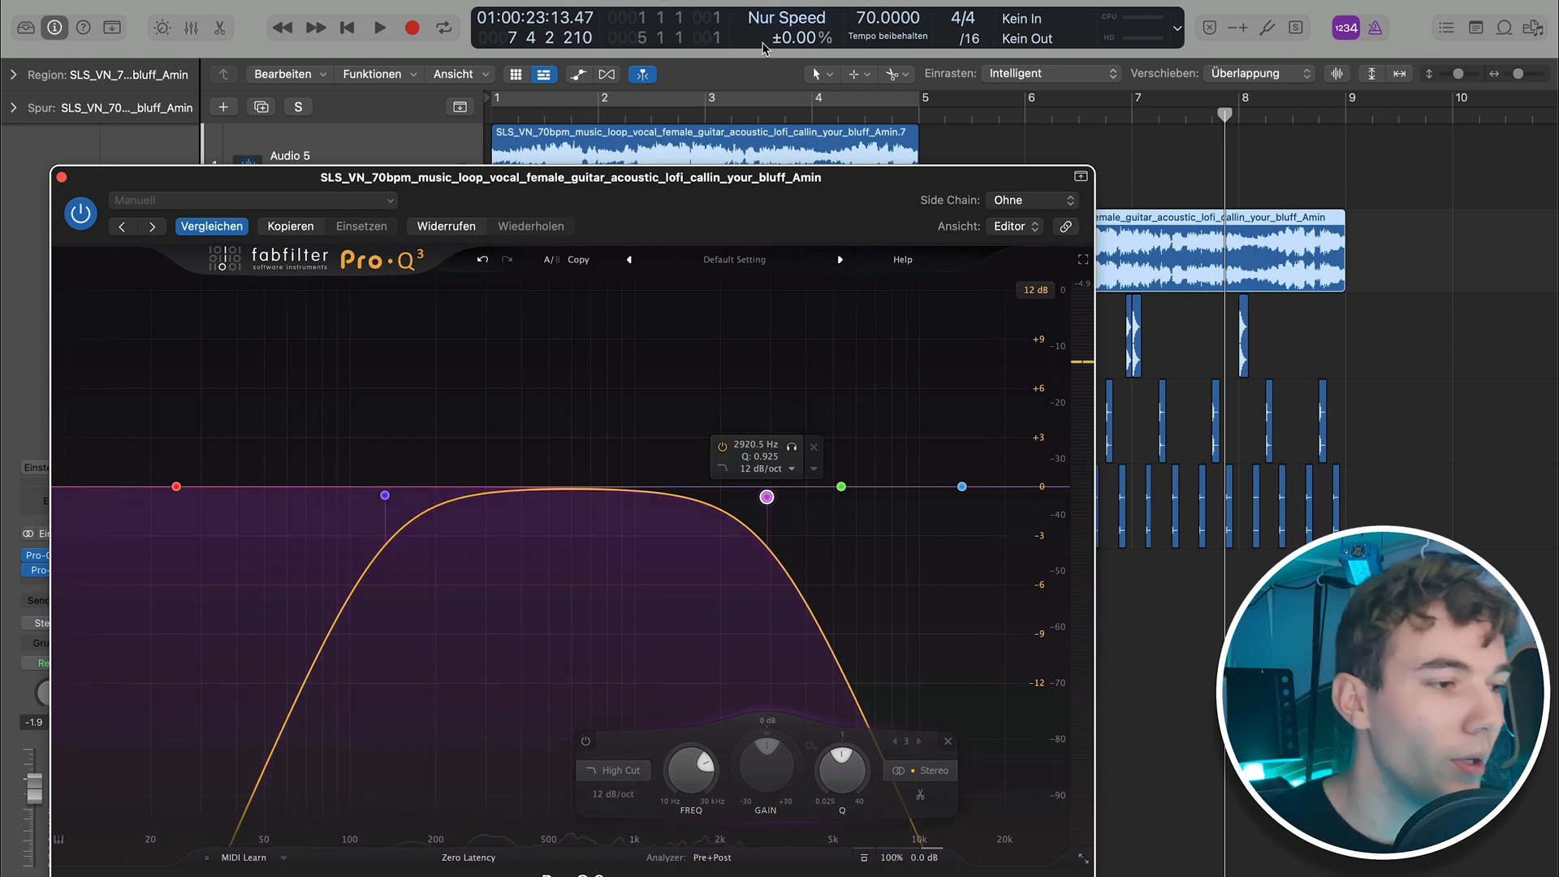
# Move the Pro-Q 3 low cut slightly higher and the high cut slightly below 2351 Hz, and close the plug-in window
pyautogui.moveTo(834, 186); pyautogui.dragTo(600, 235)
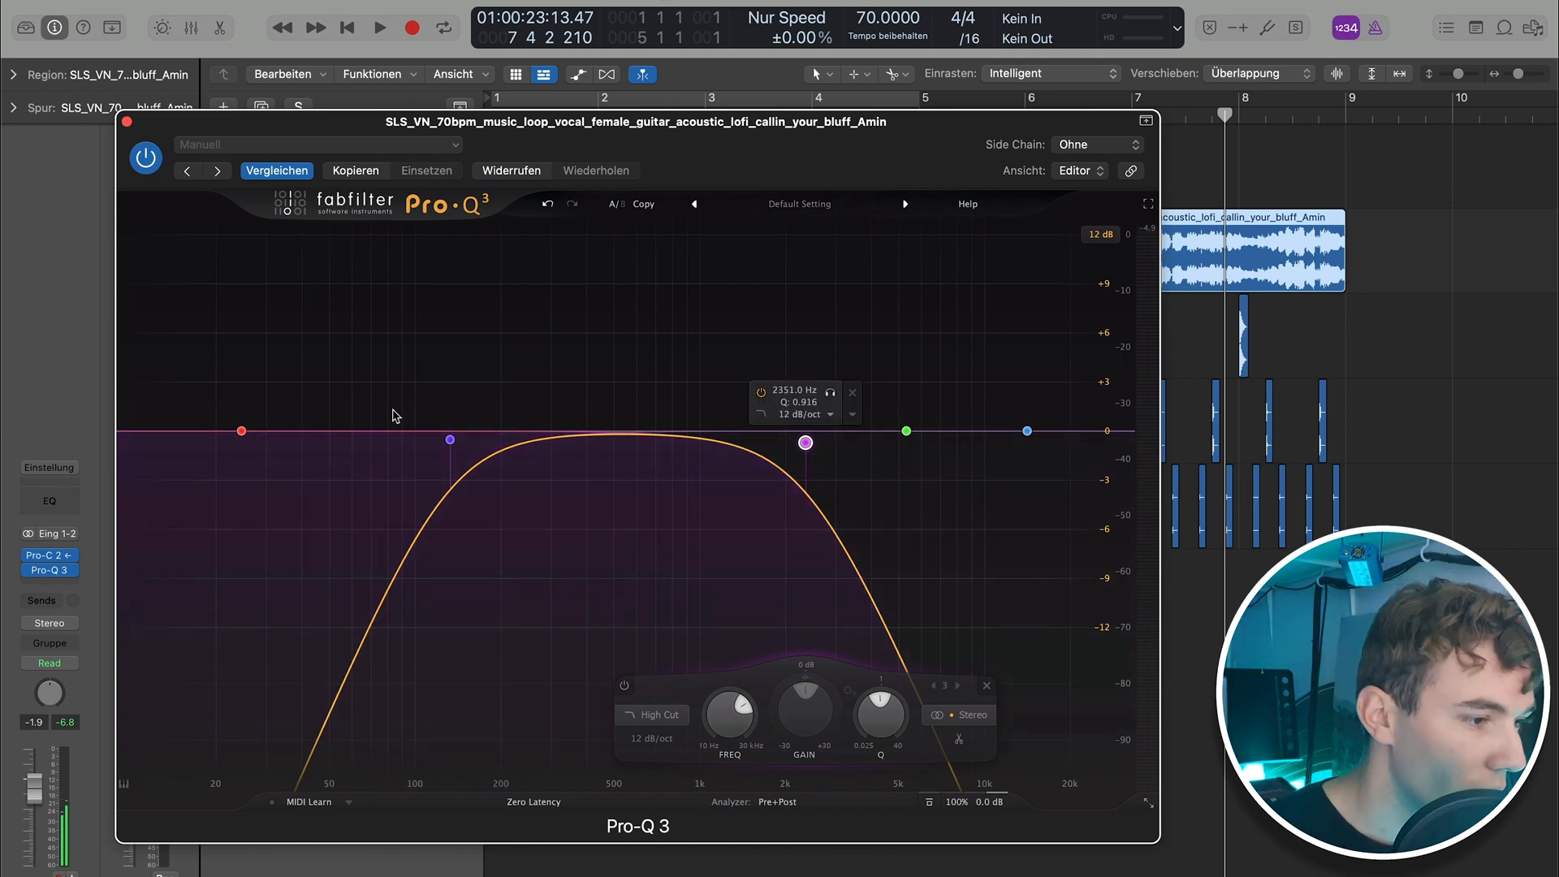
pyautogui.moveTo(454, 444); pyautogui.dragTo(470, 446)
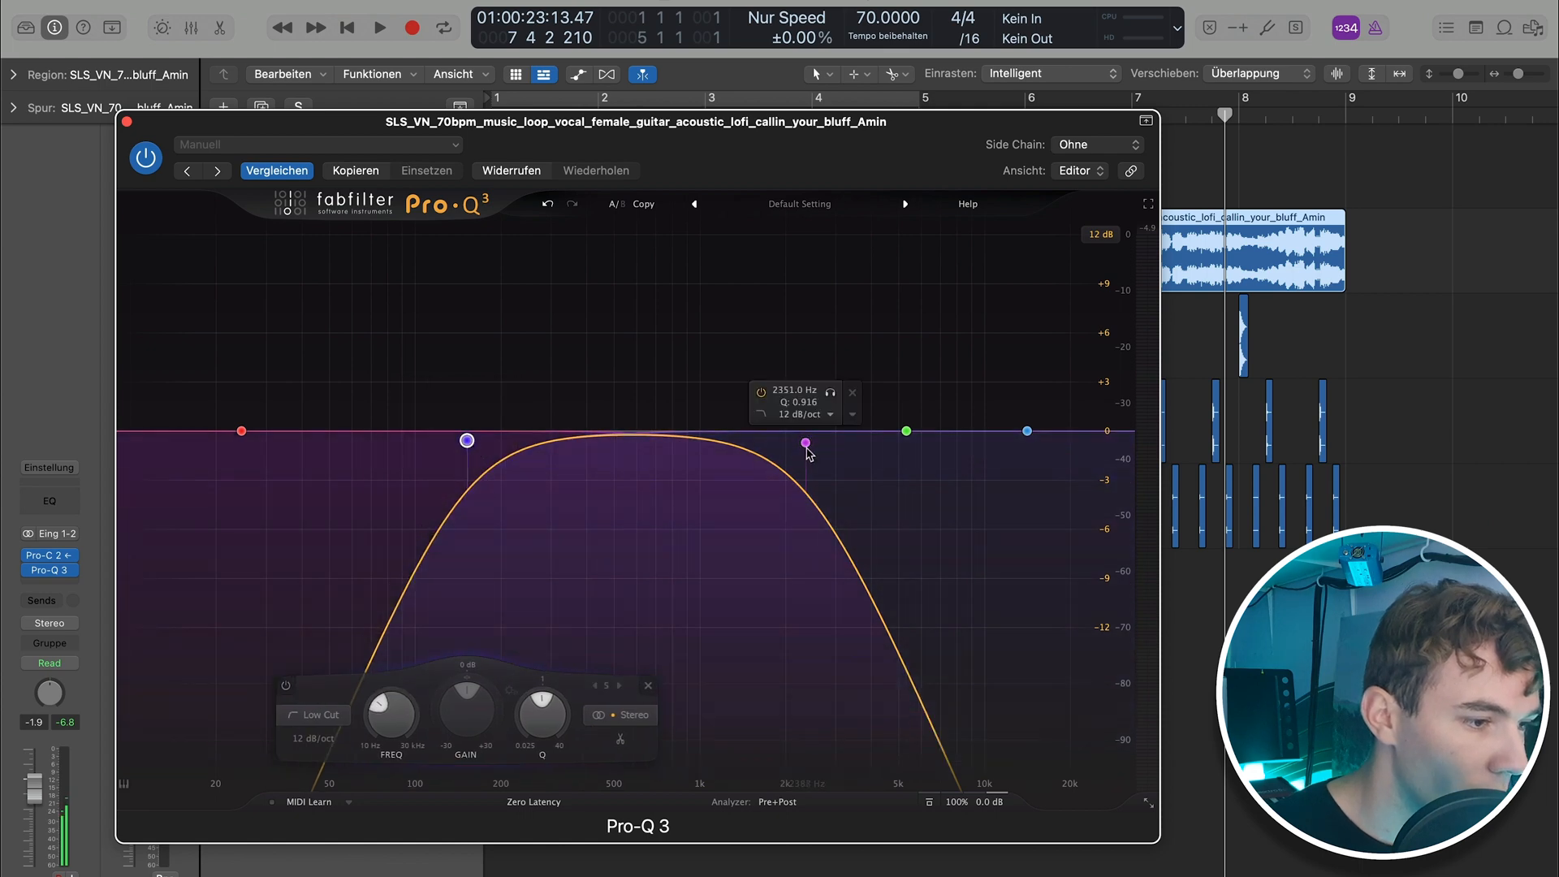
pyautogui.moveTo(806, 443); pyautogui.dragTo(796, 442)
pyautogui.click(127, 122)
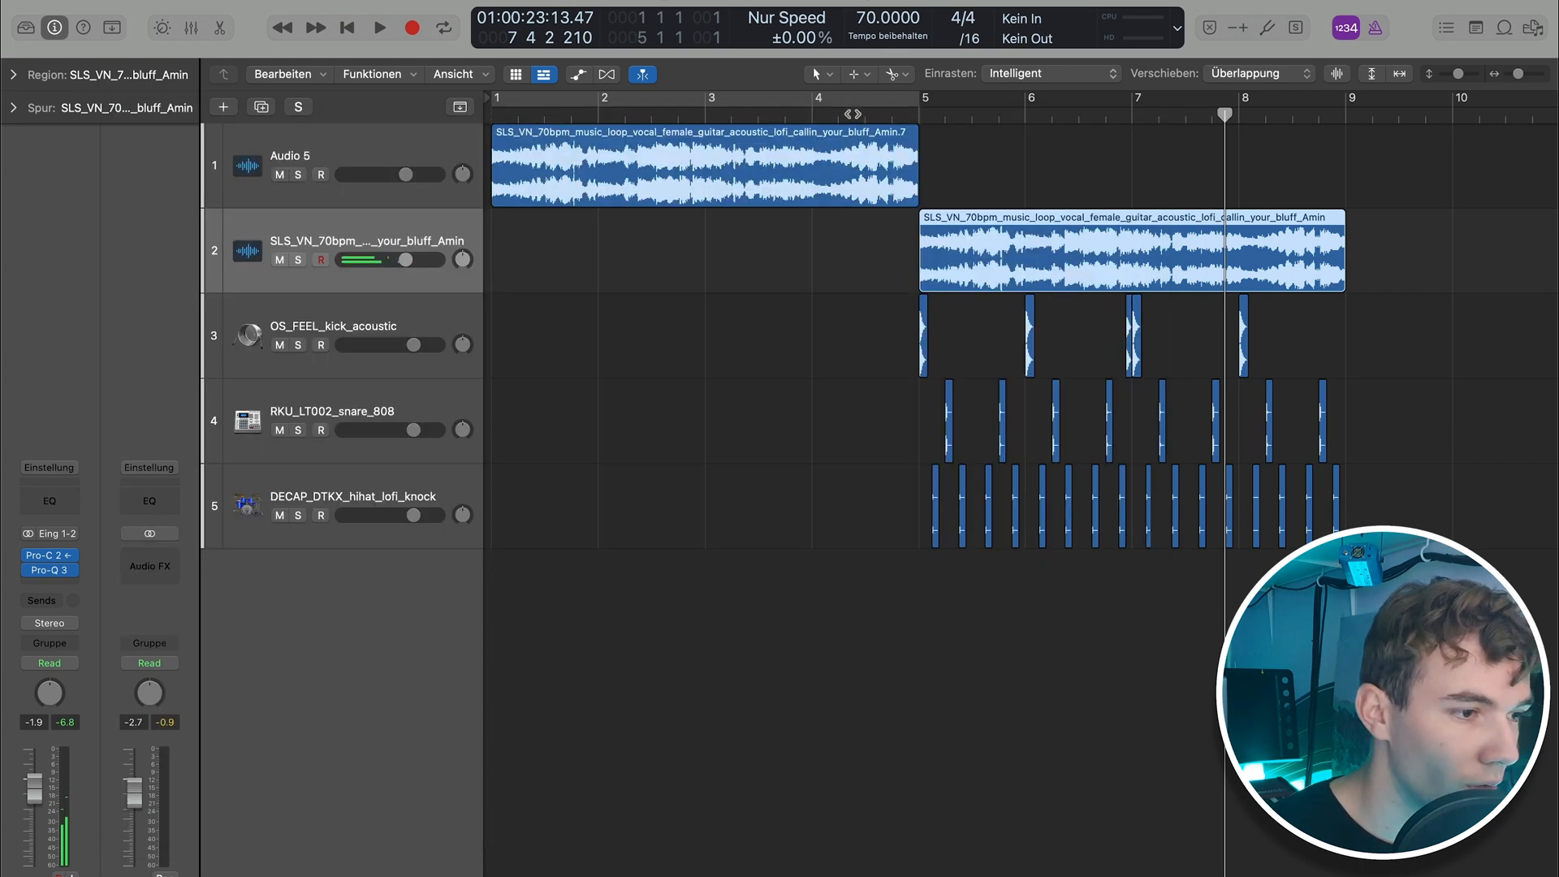
# Play from shortly before bar 4 into bar 7 to hear the change from intro to filtered drum section
pyautogui.click(851, 113)
pyautogui.click(772, 421)
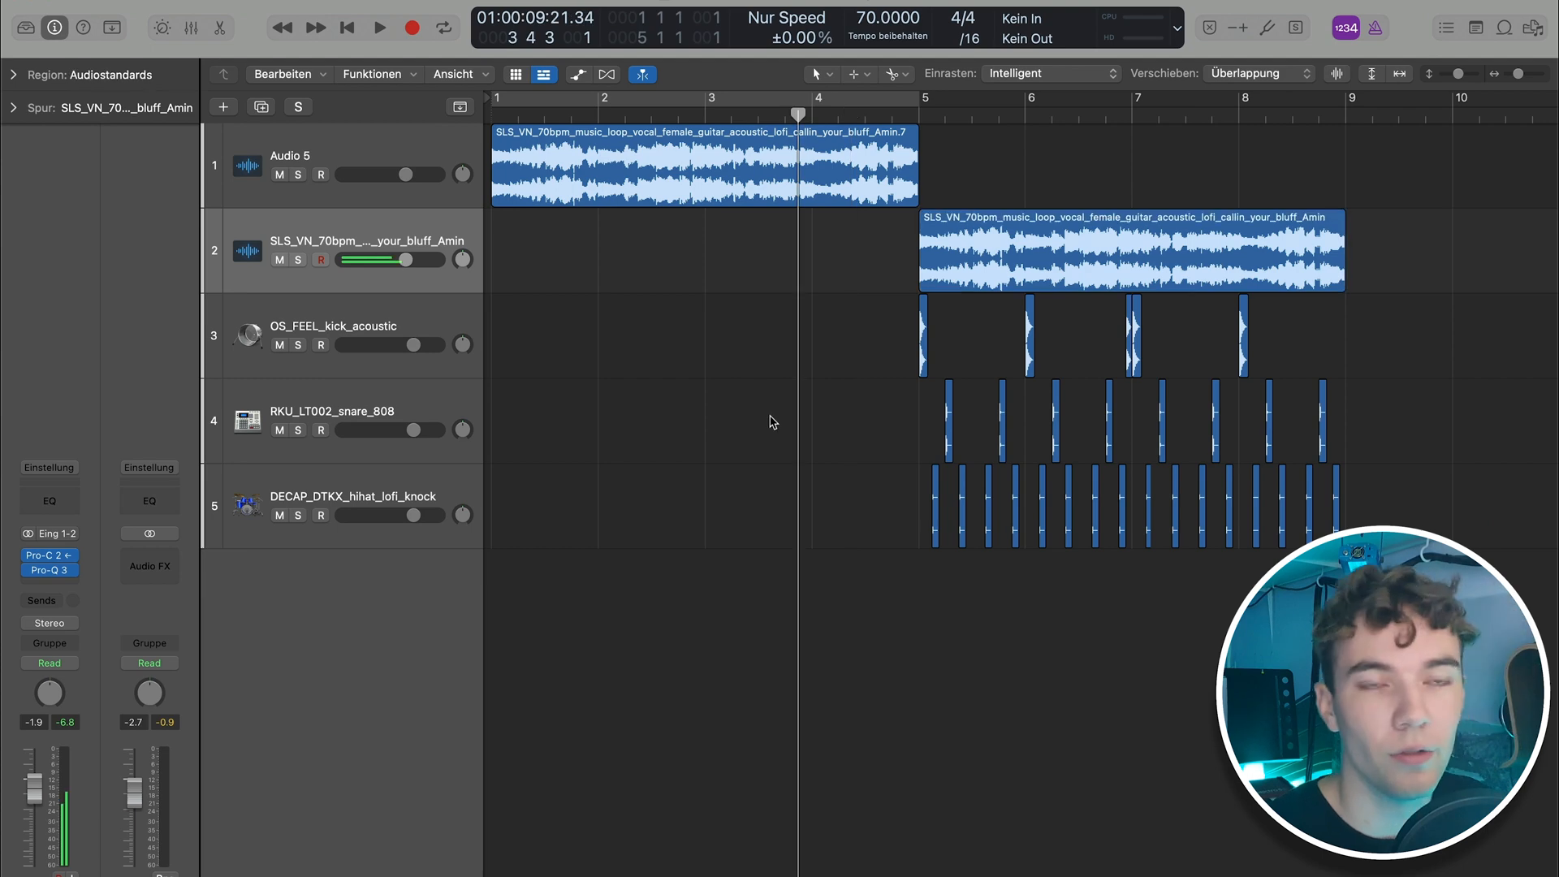
pyautogui.press('space')
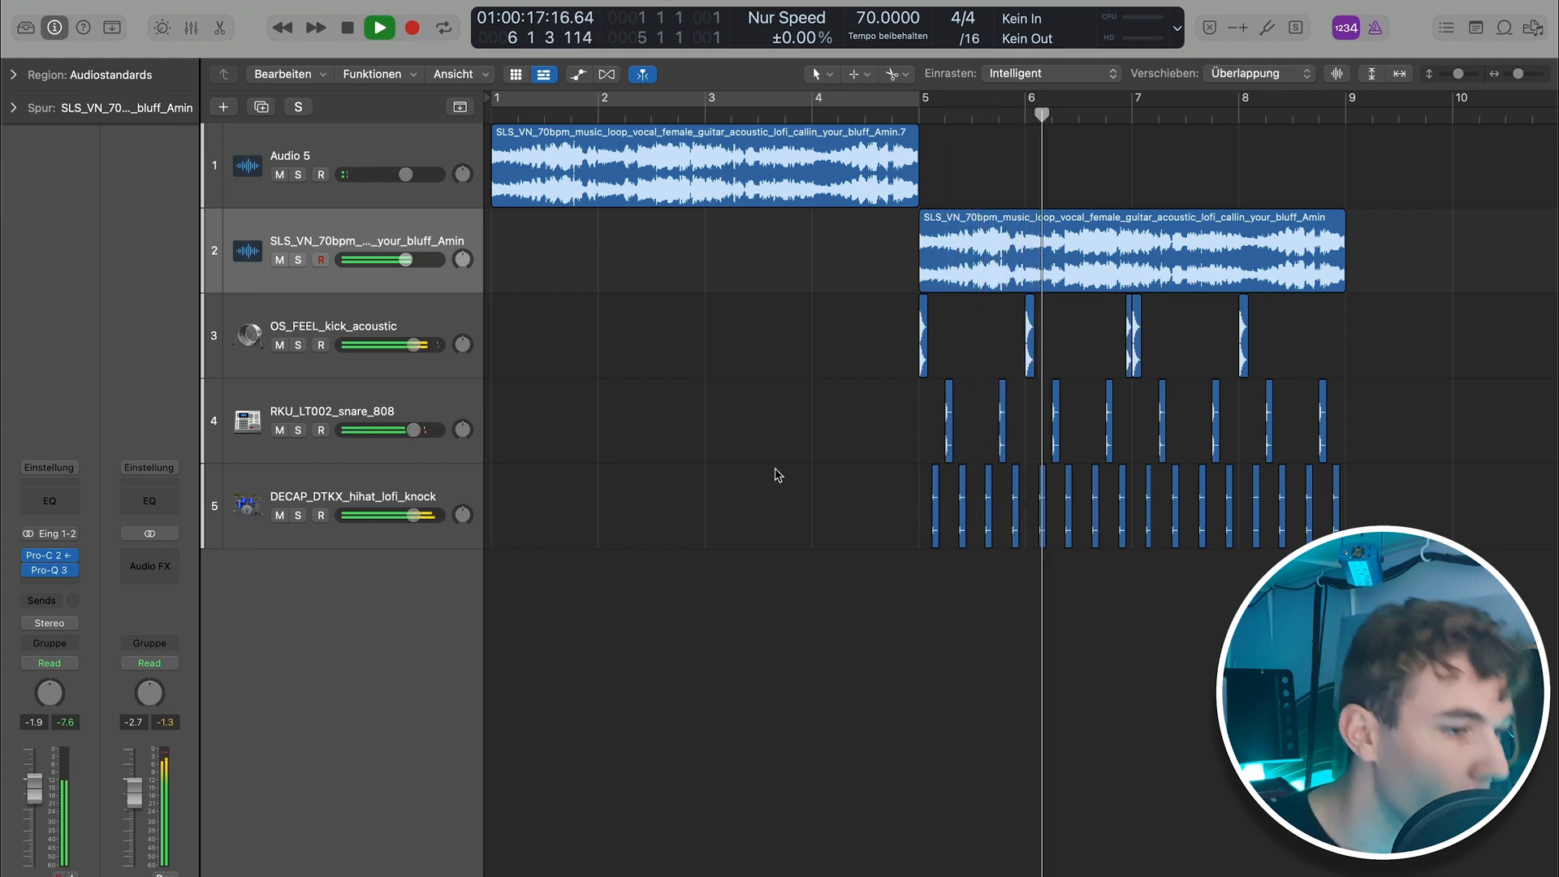
pyautogui.press('space')
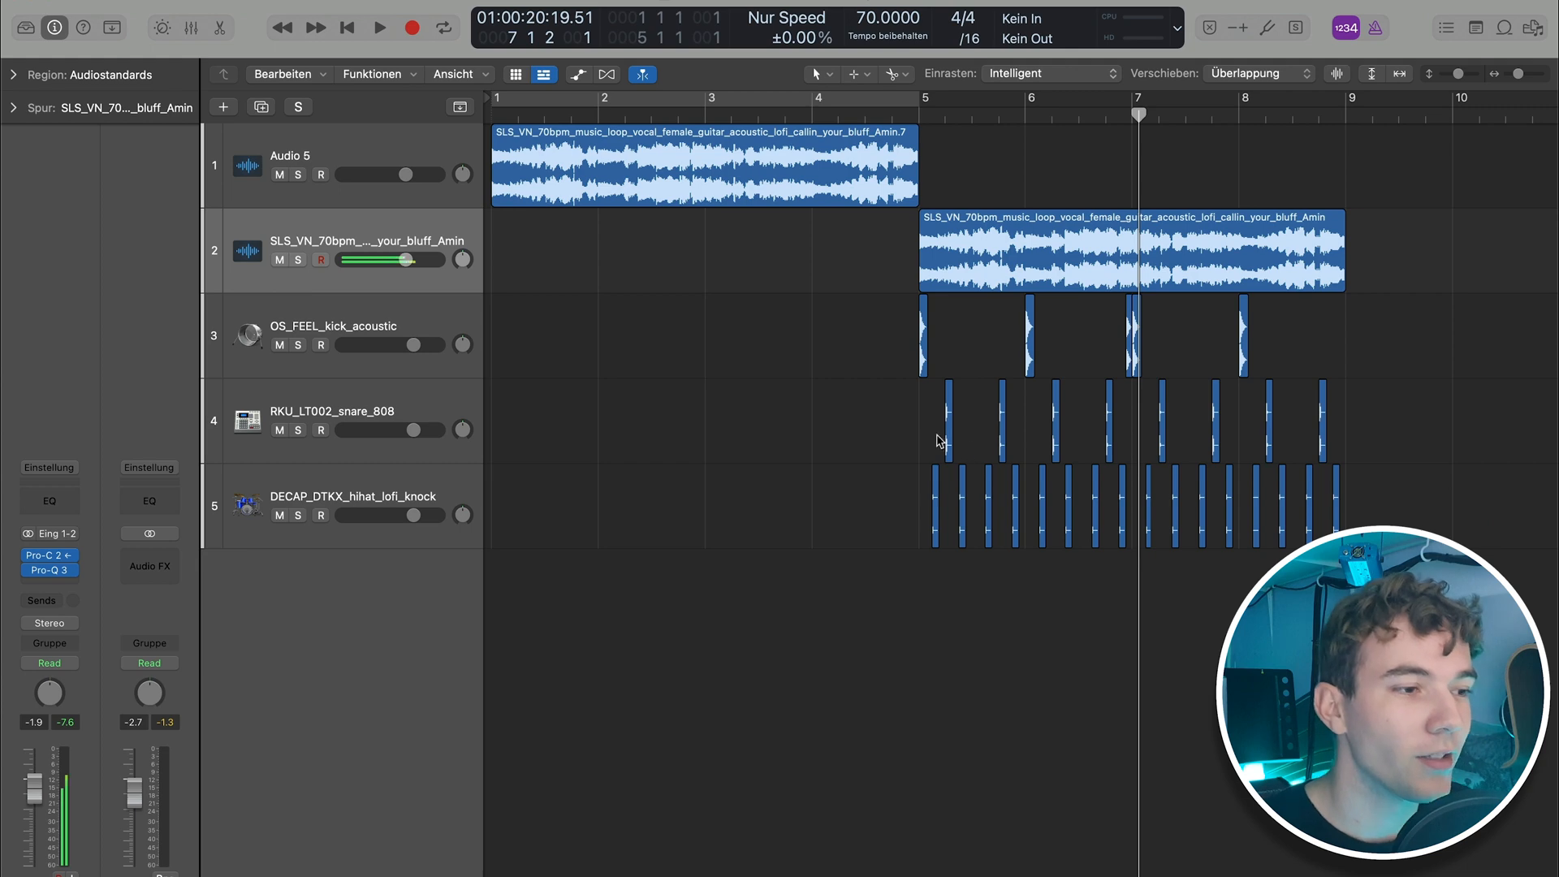
# Continue the filtered loop on the second track from bar 9 to bar 13
pyautogui.press('super+Down')
pyautogui.press('super+Down')
pyautogui.press('Return')
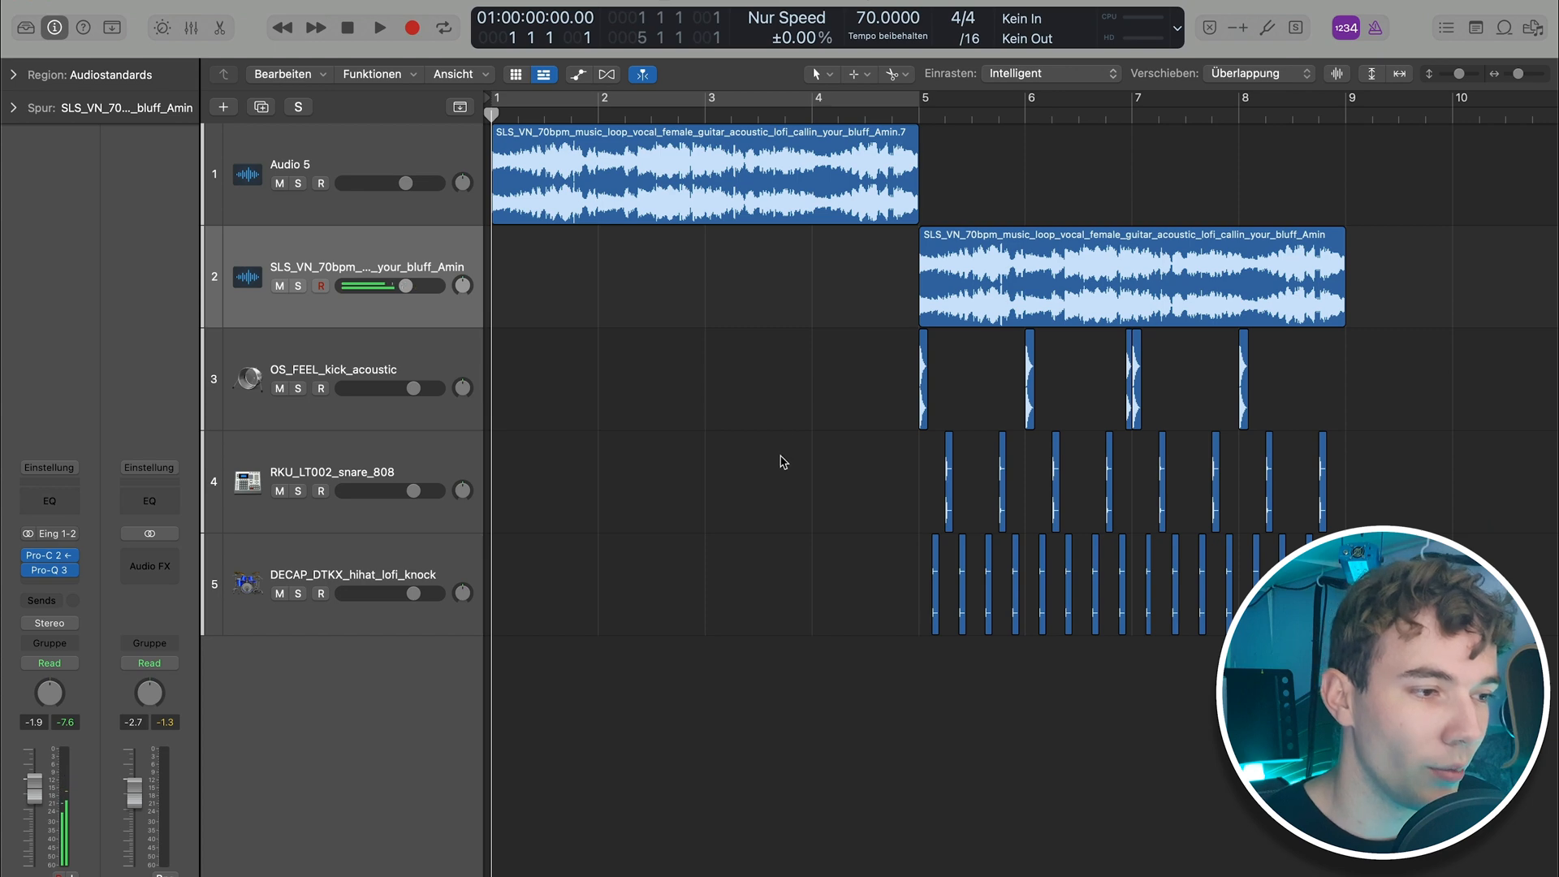
pyautogui.scroll(4, 764, 432)
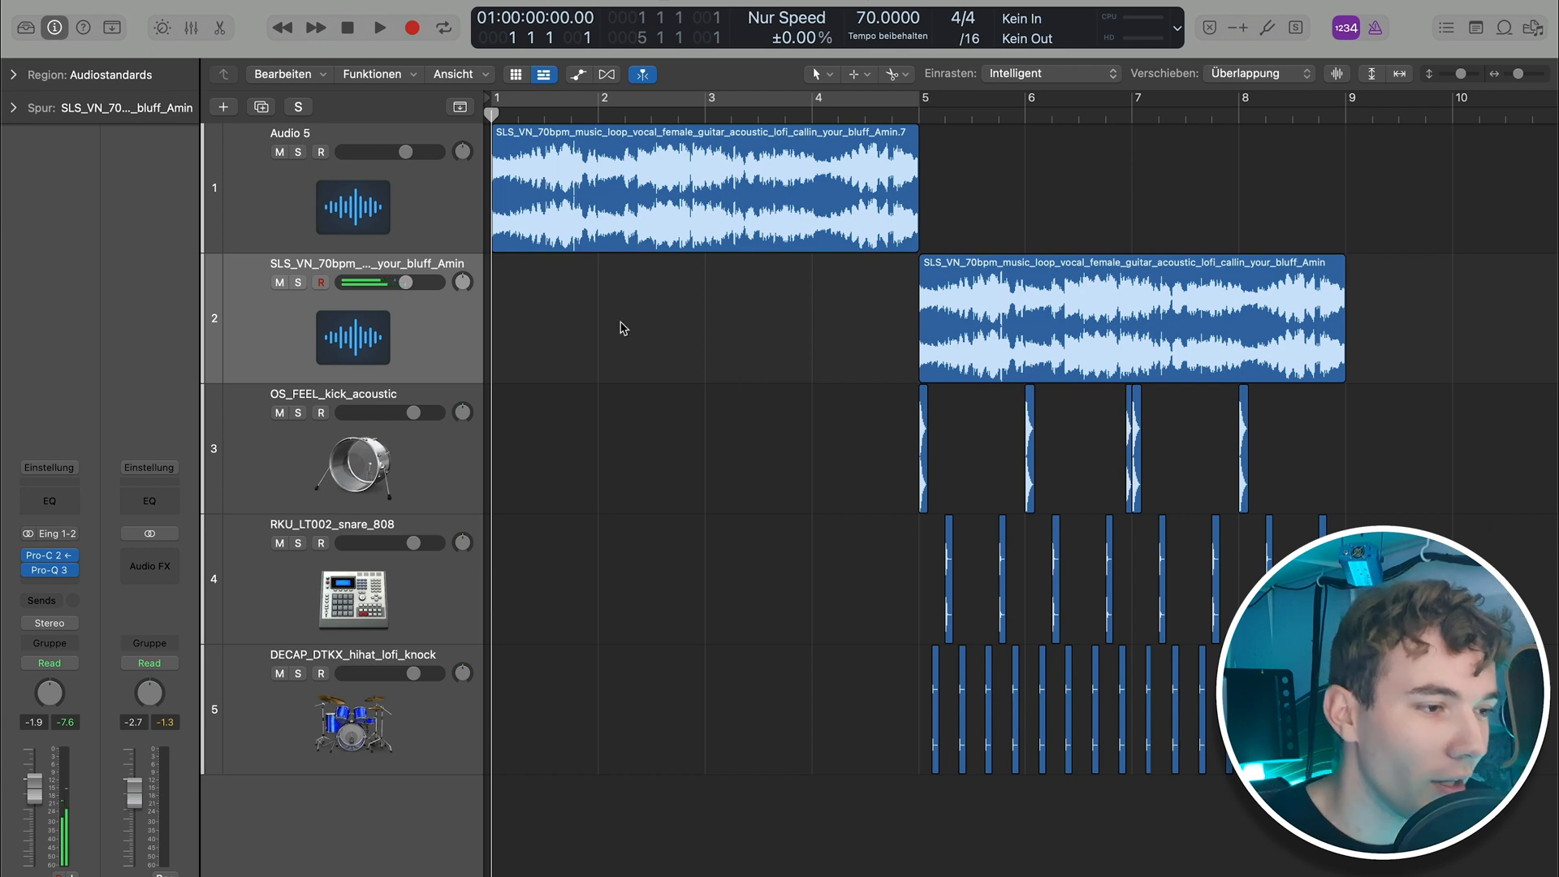
pyautogui.hscroll(4, 1116, 414)
pyautogui.scroll(2, 1105, 400)
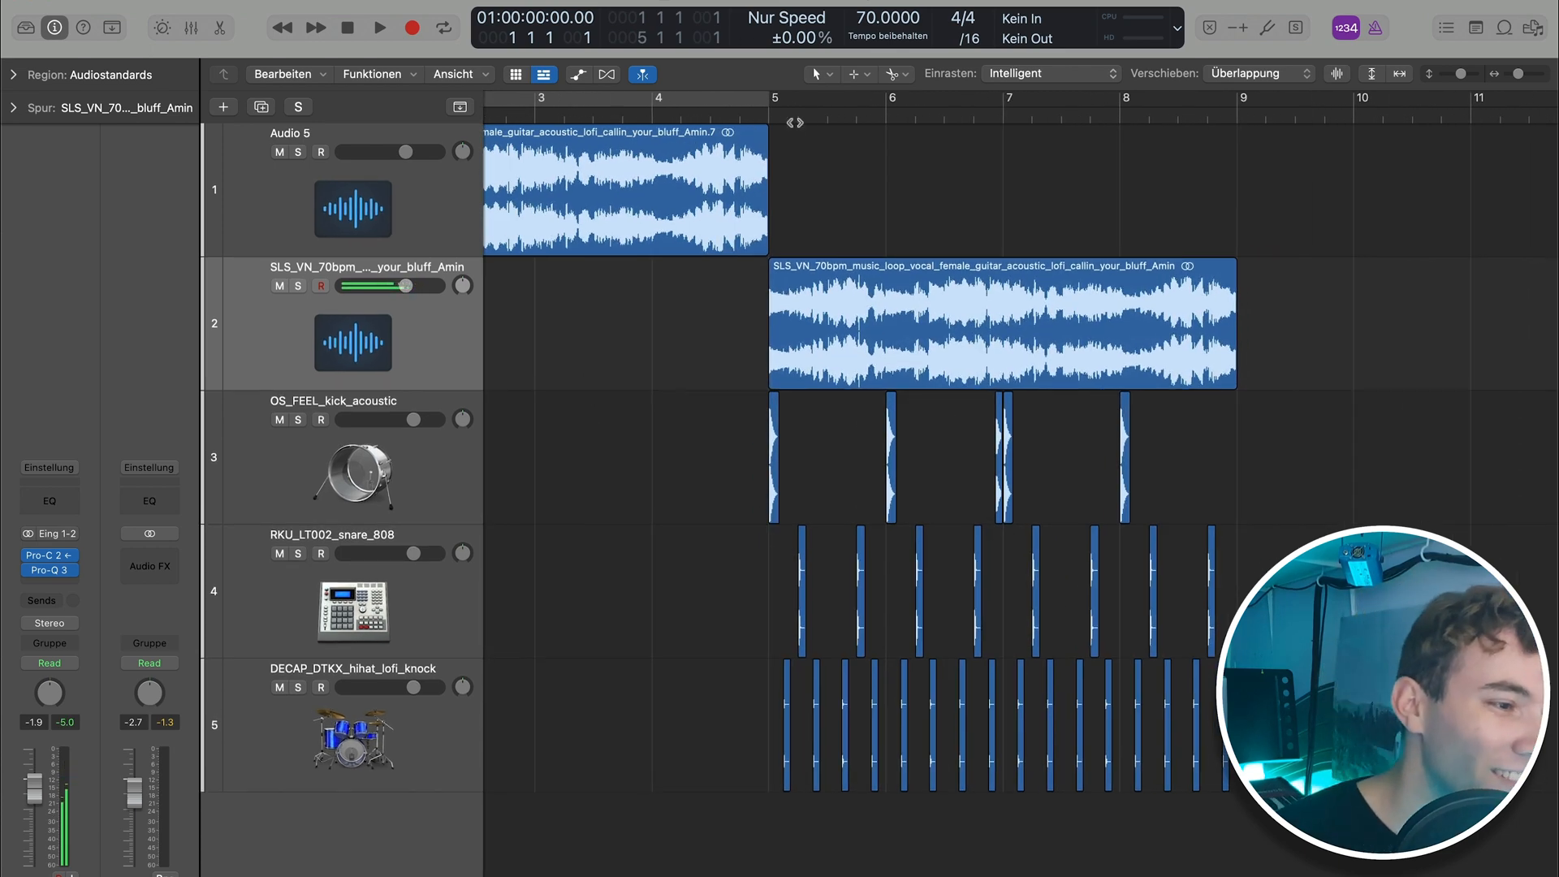
pyautogui.click(772, 114)
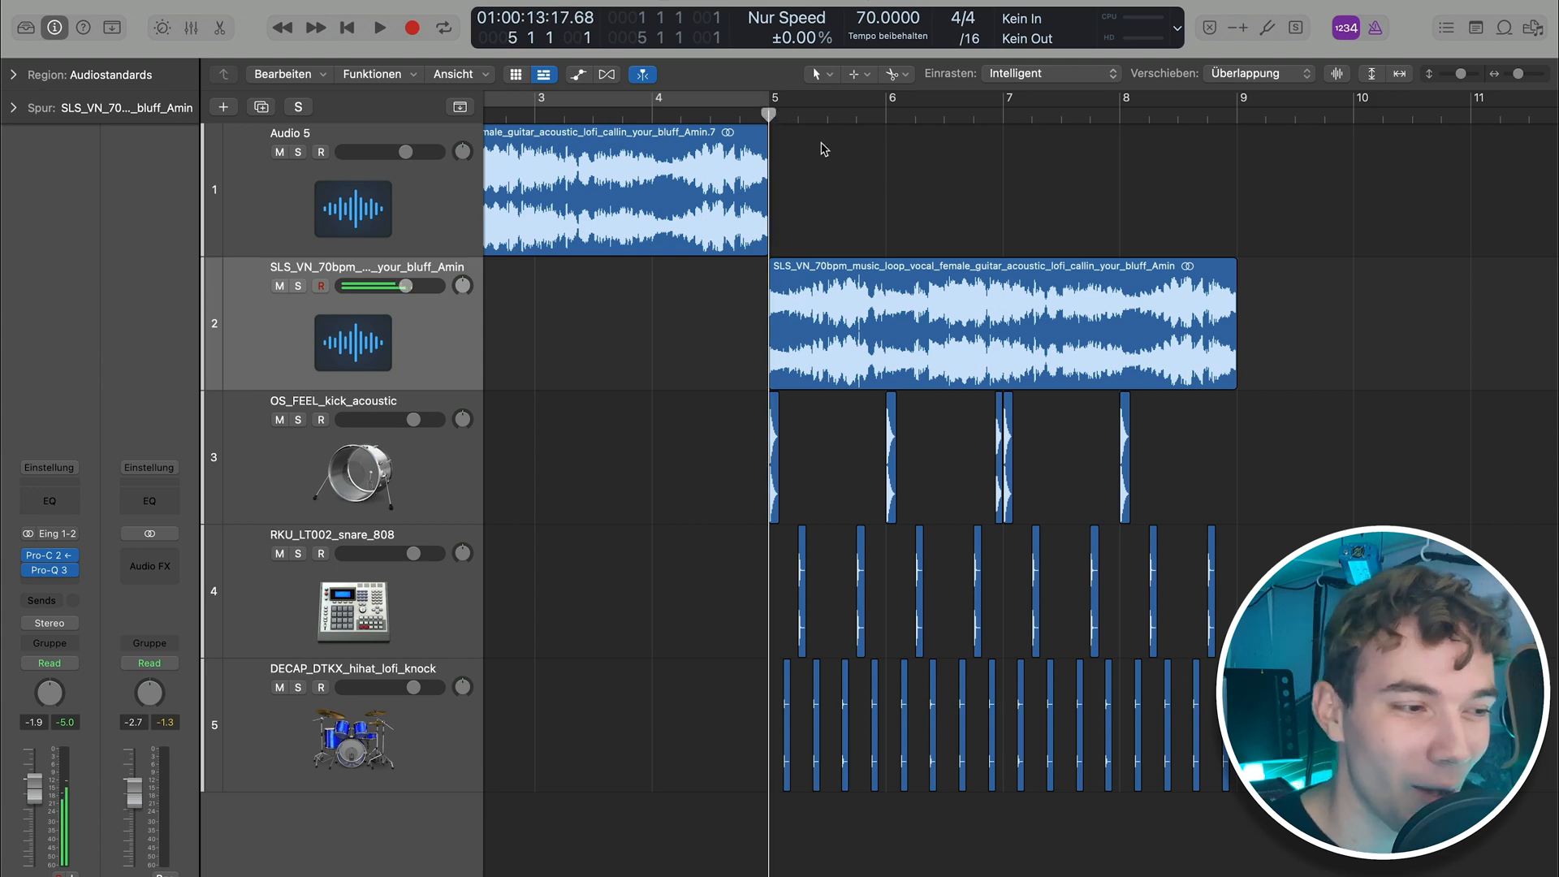
pyautogui.scroll(-3, 819, 235)
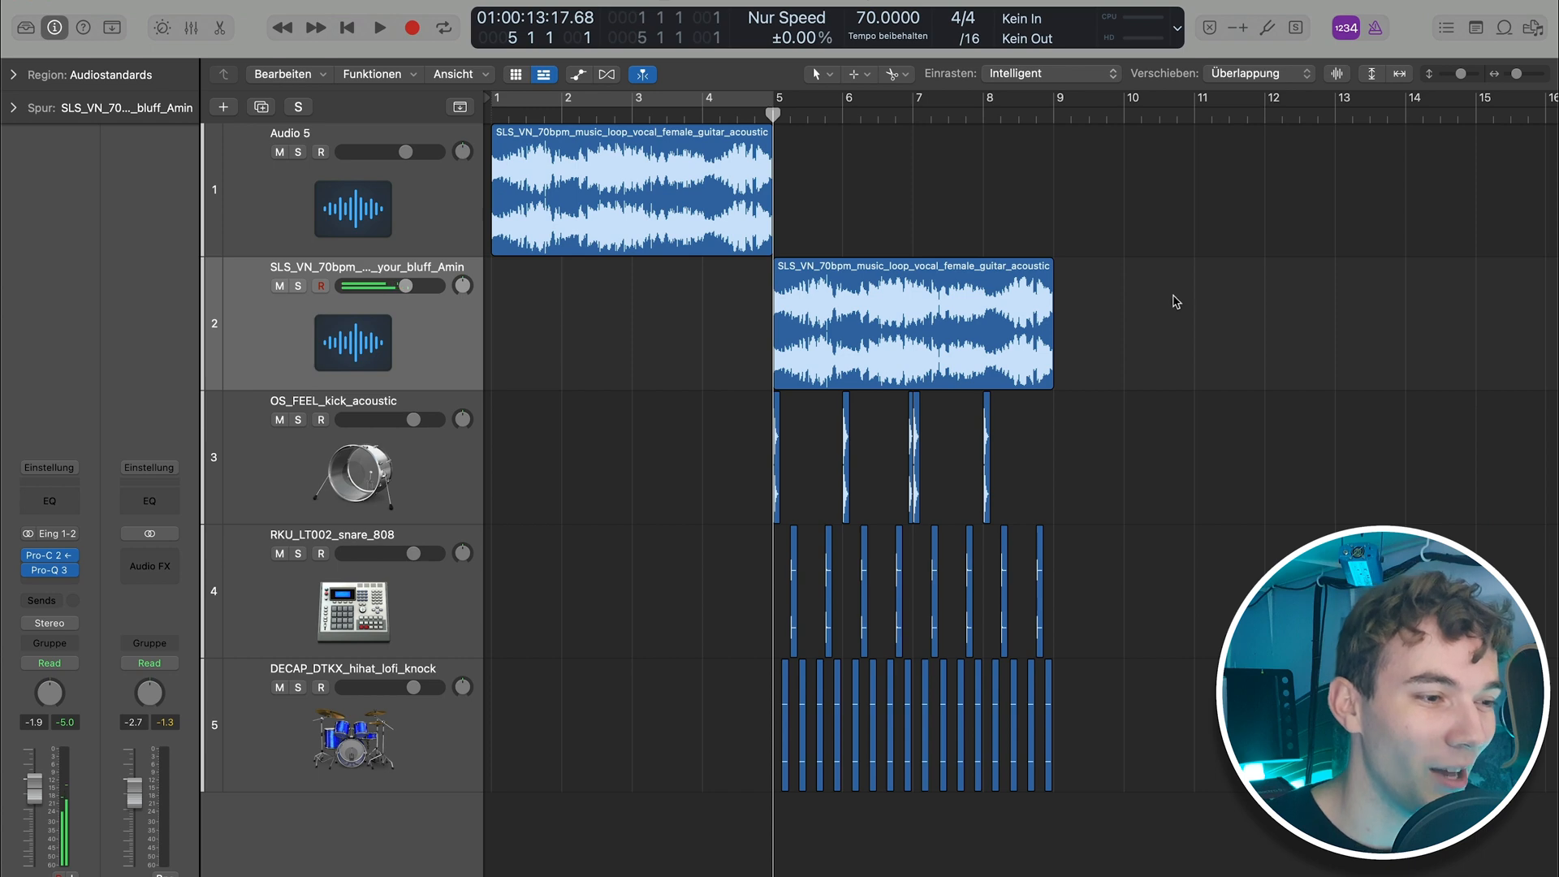
pyautogui.scroll(-3, 1061, 361)
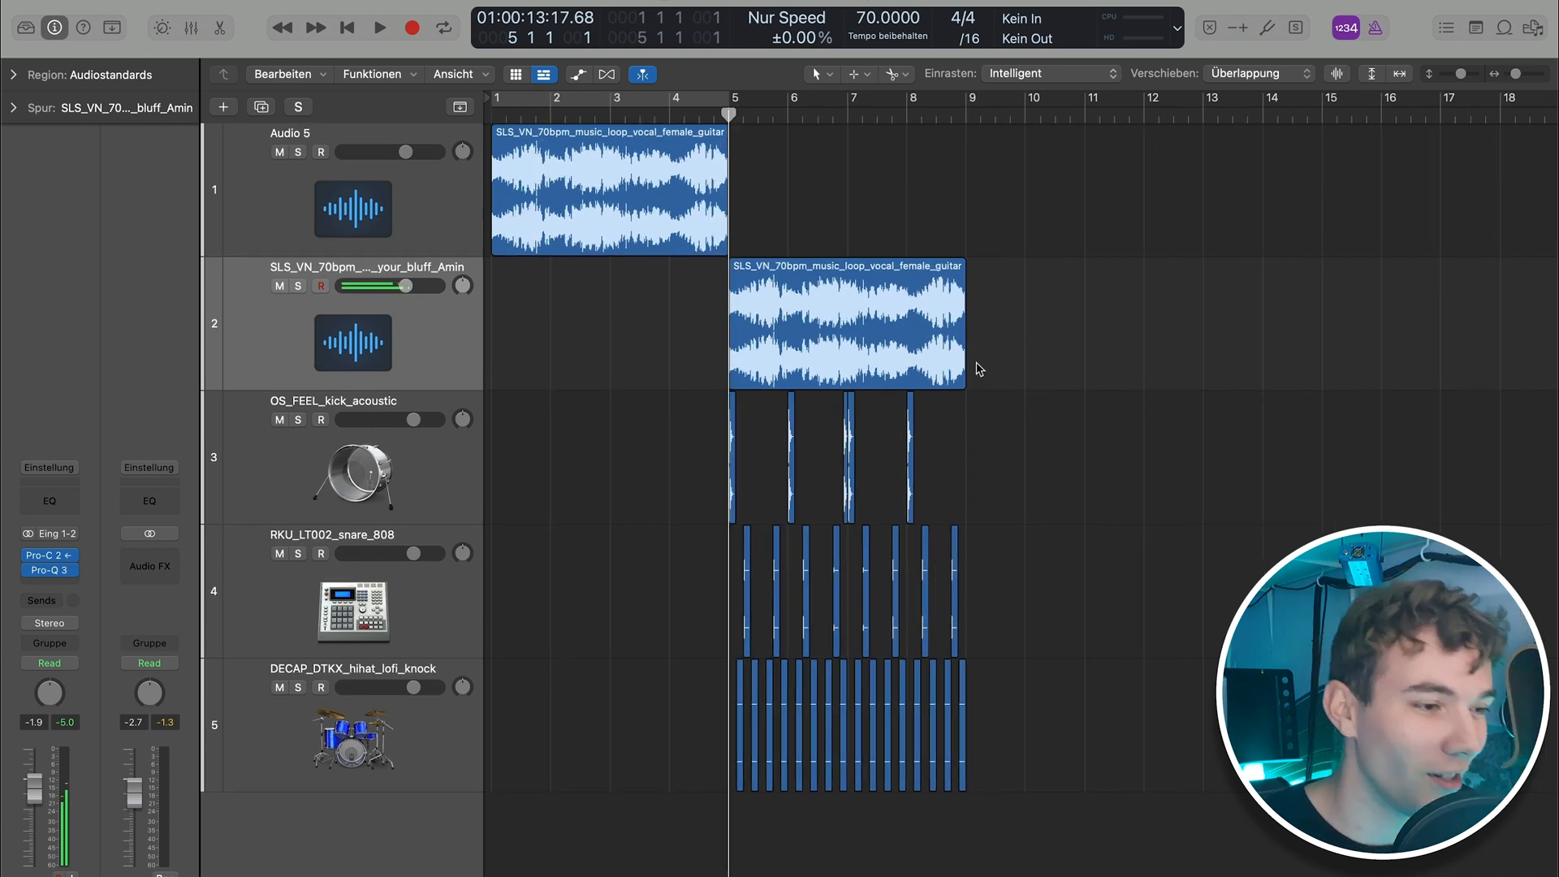
pyautogui.moveTo(962, 370); pyautogui.dragTo(1183, 436)
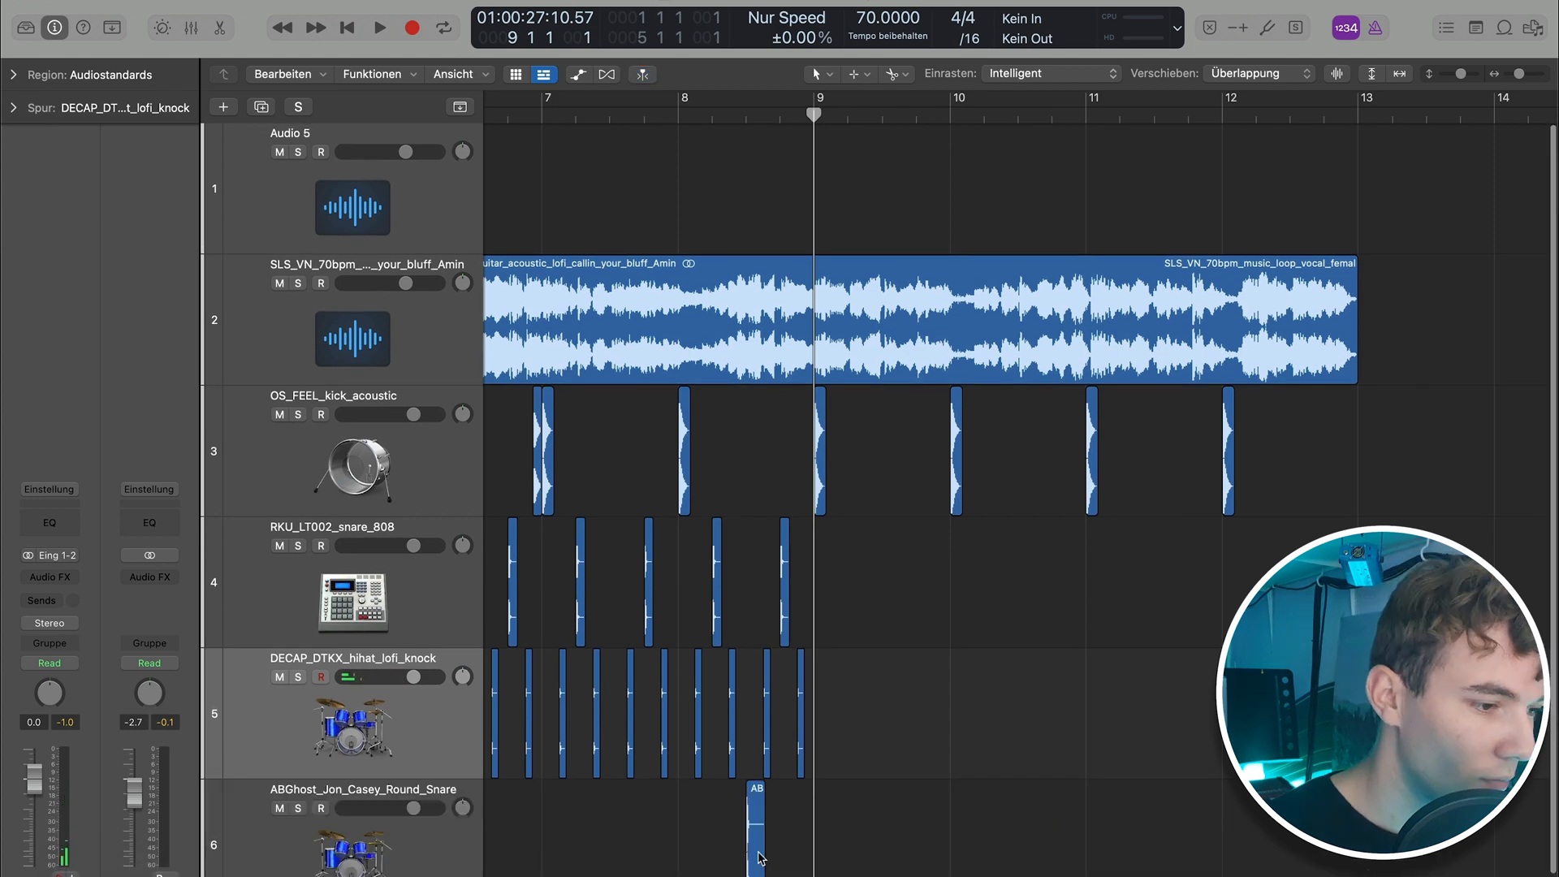
# Place ABGhost_Jon_Casey_Round_Snare hits on beats 2 and 4 from bar 9 through bar 12
pyautogui.click(760, 856)
pyautogui.moveTo(769, 861); pyautogui.dragTo(892, 858)
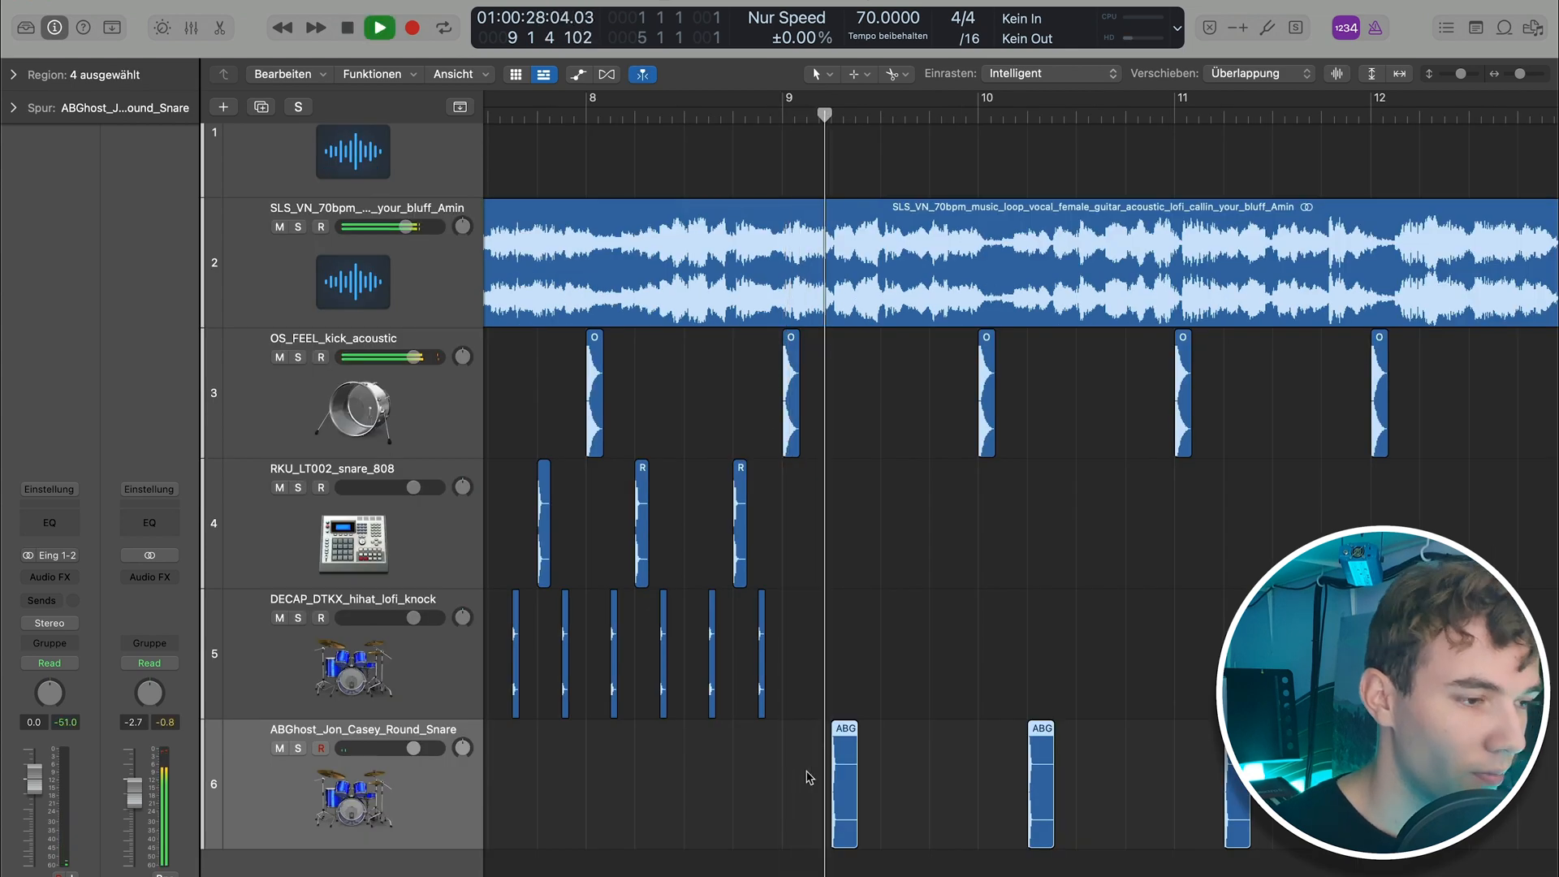
pyautogui.press('space')
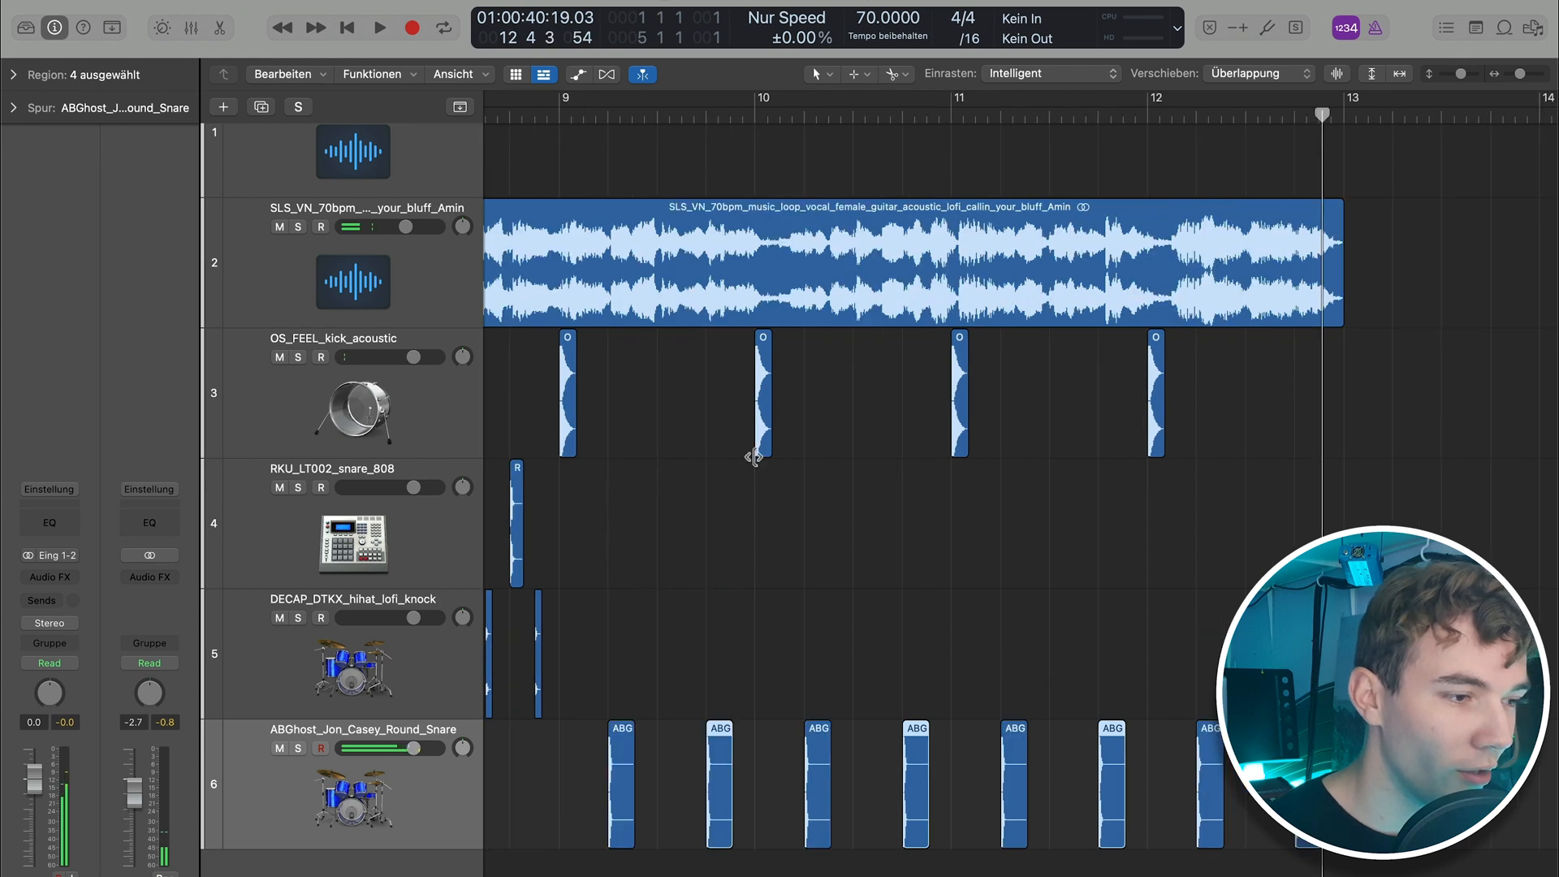
pyautogui.click(767, 520)
# Move the 91V_PR_hihat_vvs hit to bar 9 and repeat it on every sixteenth note up to the start of bar 10
pyautogui.hscroll(-3, 771, 522)
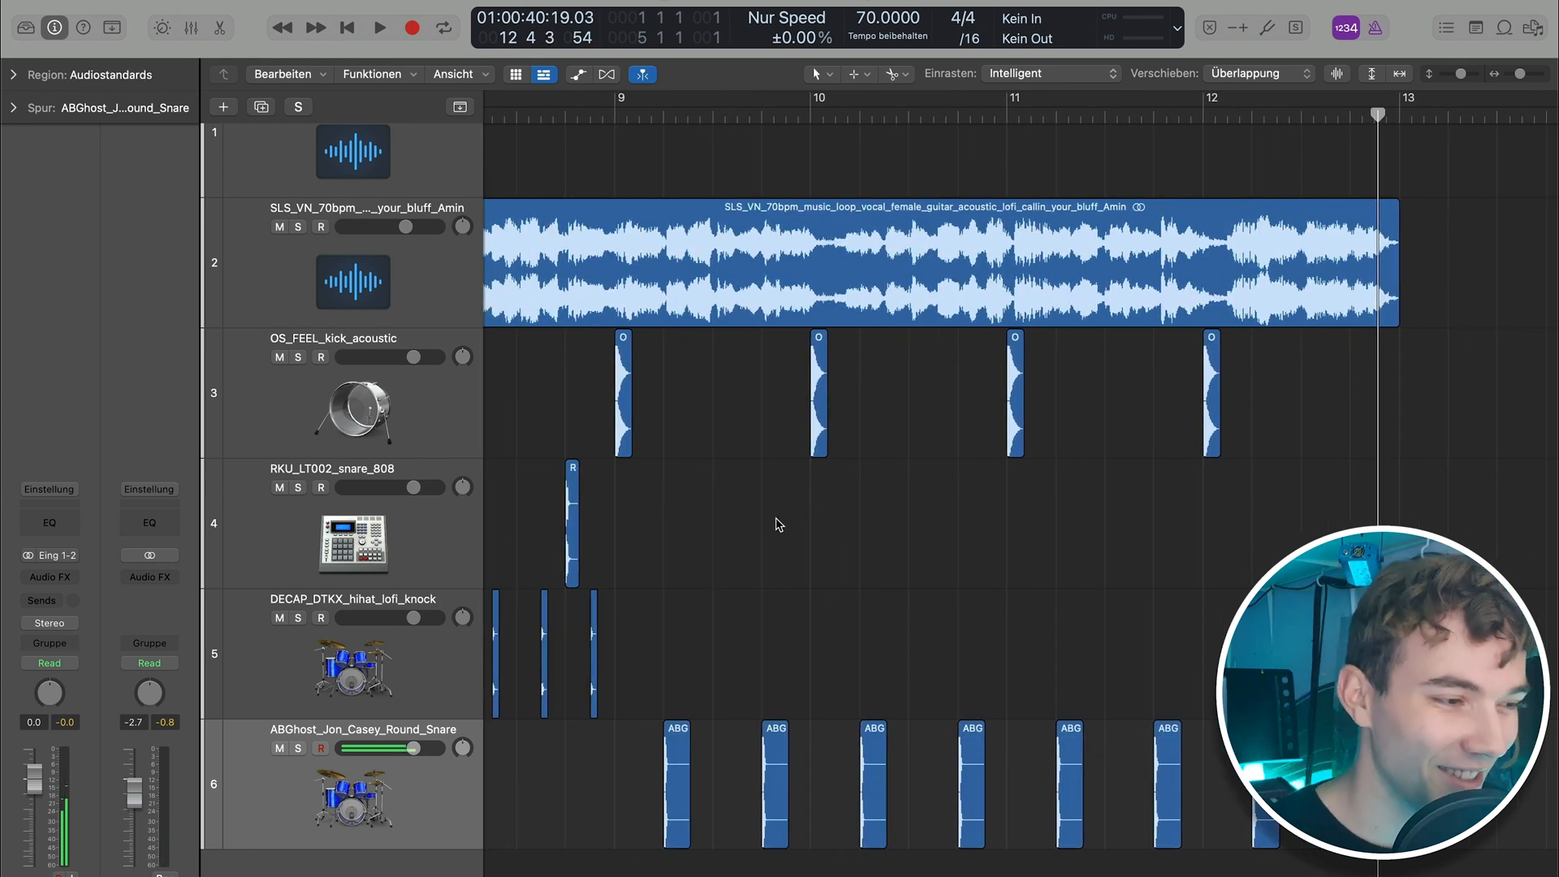
pyautogui.click(604, 120)
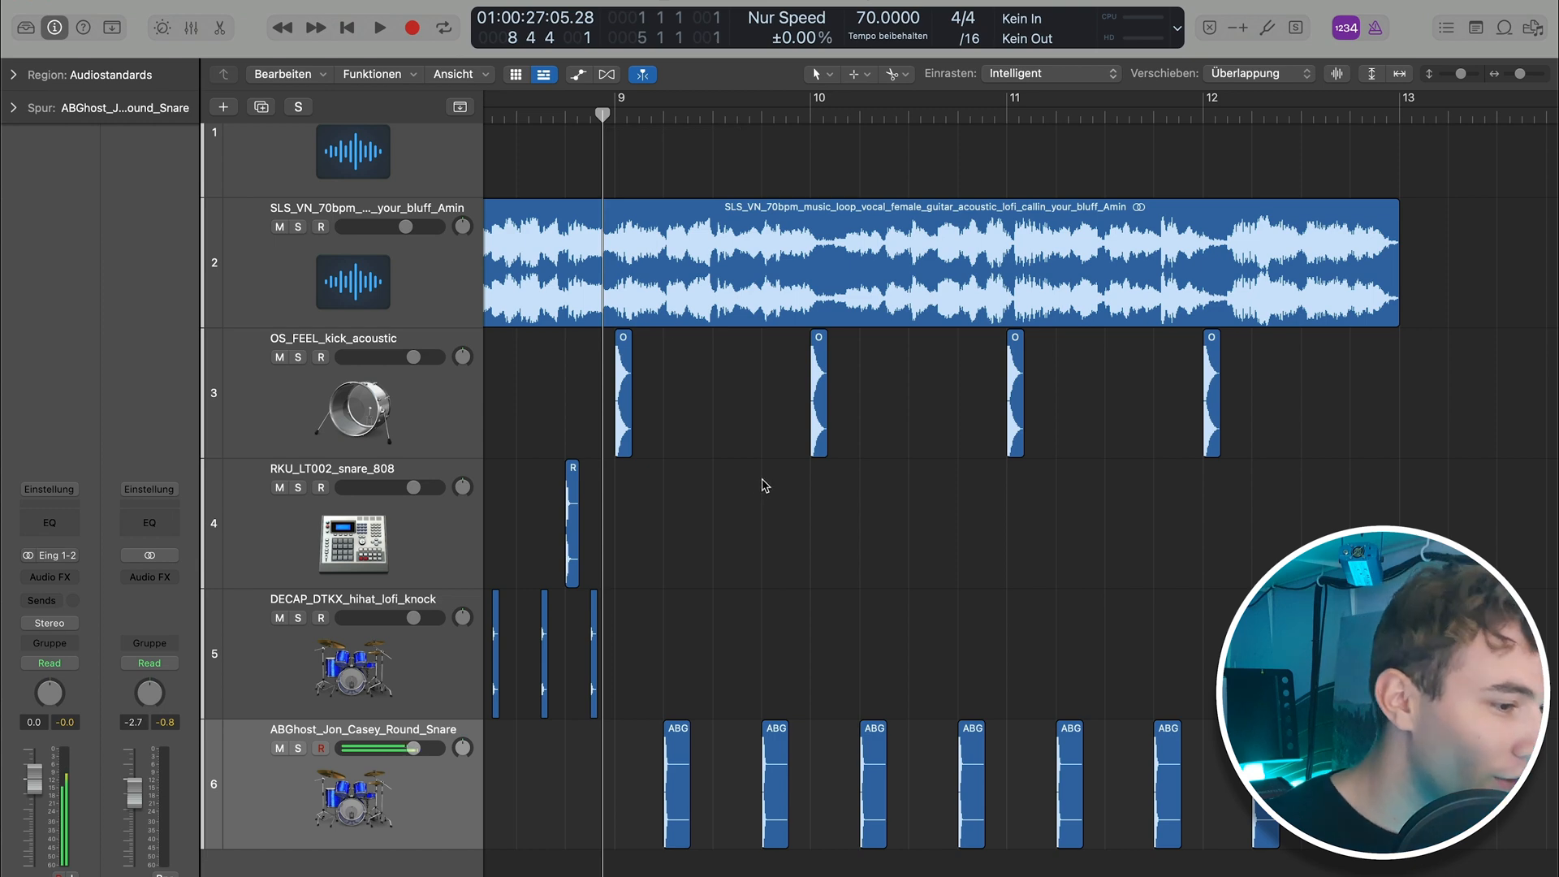
pyautogui.scroll(-4, 811, 728)
pyautogui.press('super+Right')
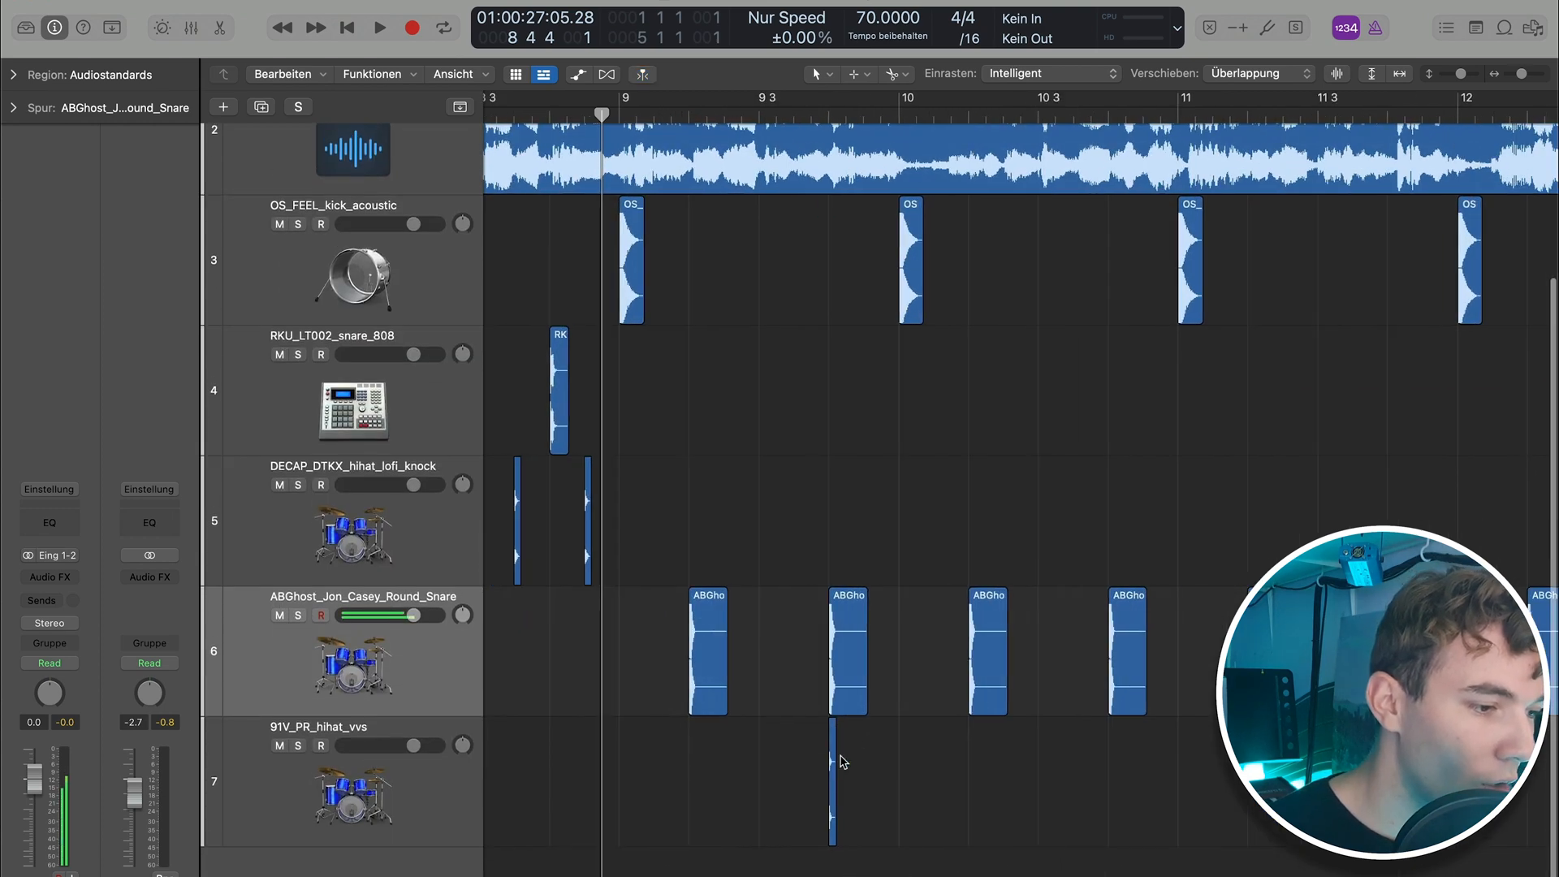
pyautogui.click(833, 759)
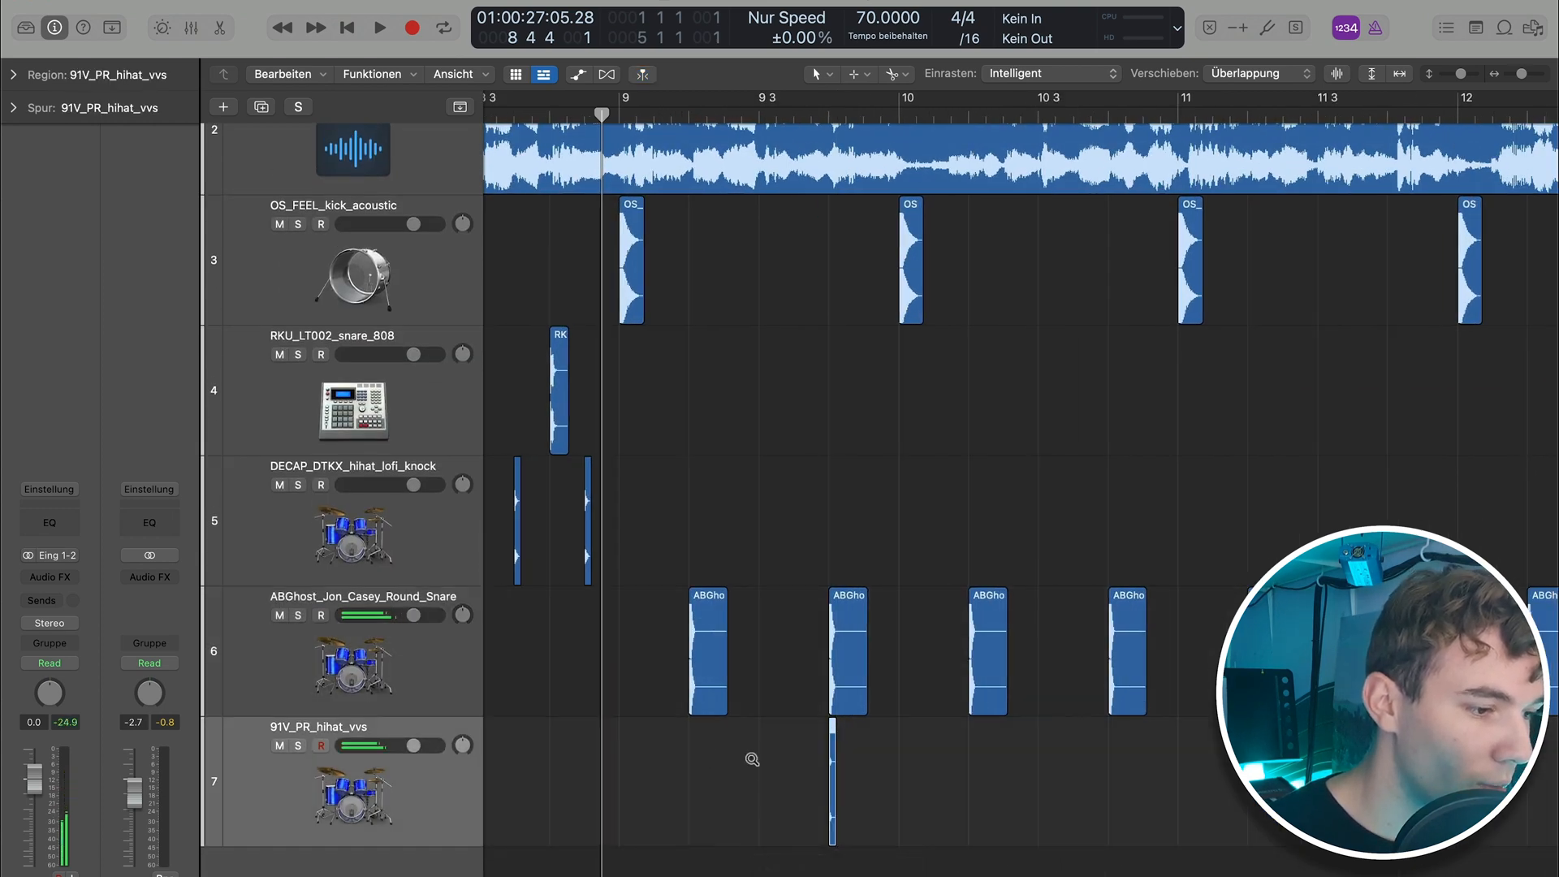
pyautogui.press('super+Right')
pyautogui.hscroll(-3, 893, 808)
pyautogui.moveTo(915, 800); pyautogui.dragTo(634, 790)
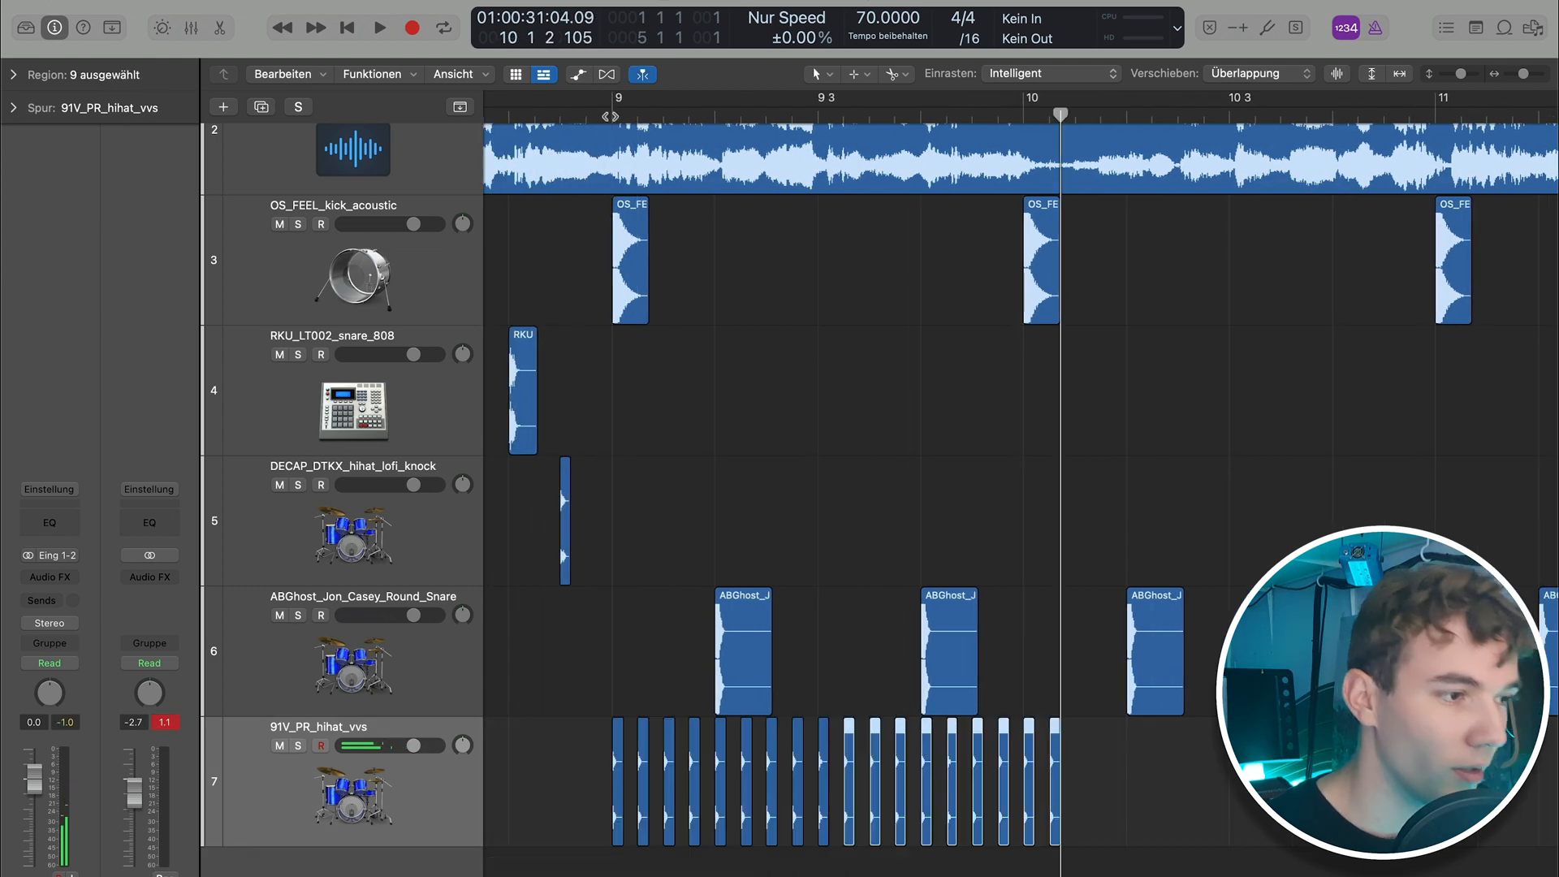
# Play the new section from bar 9, stop, and continue the sixteenth-note hi-hats across the following bars of the section
pyautogui.click(612, 114)
pyautogui.scroll(2, 804, 294)
pyautogui.press('space')
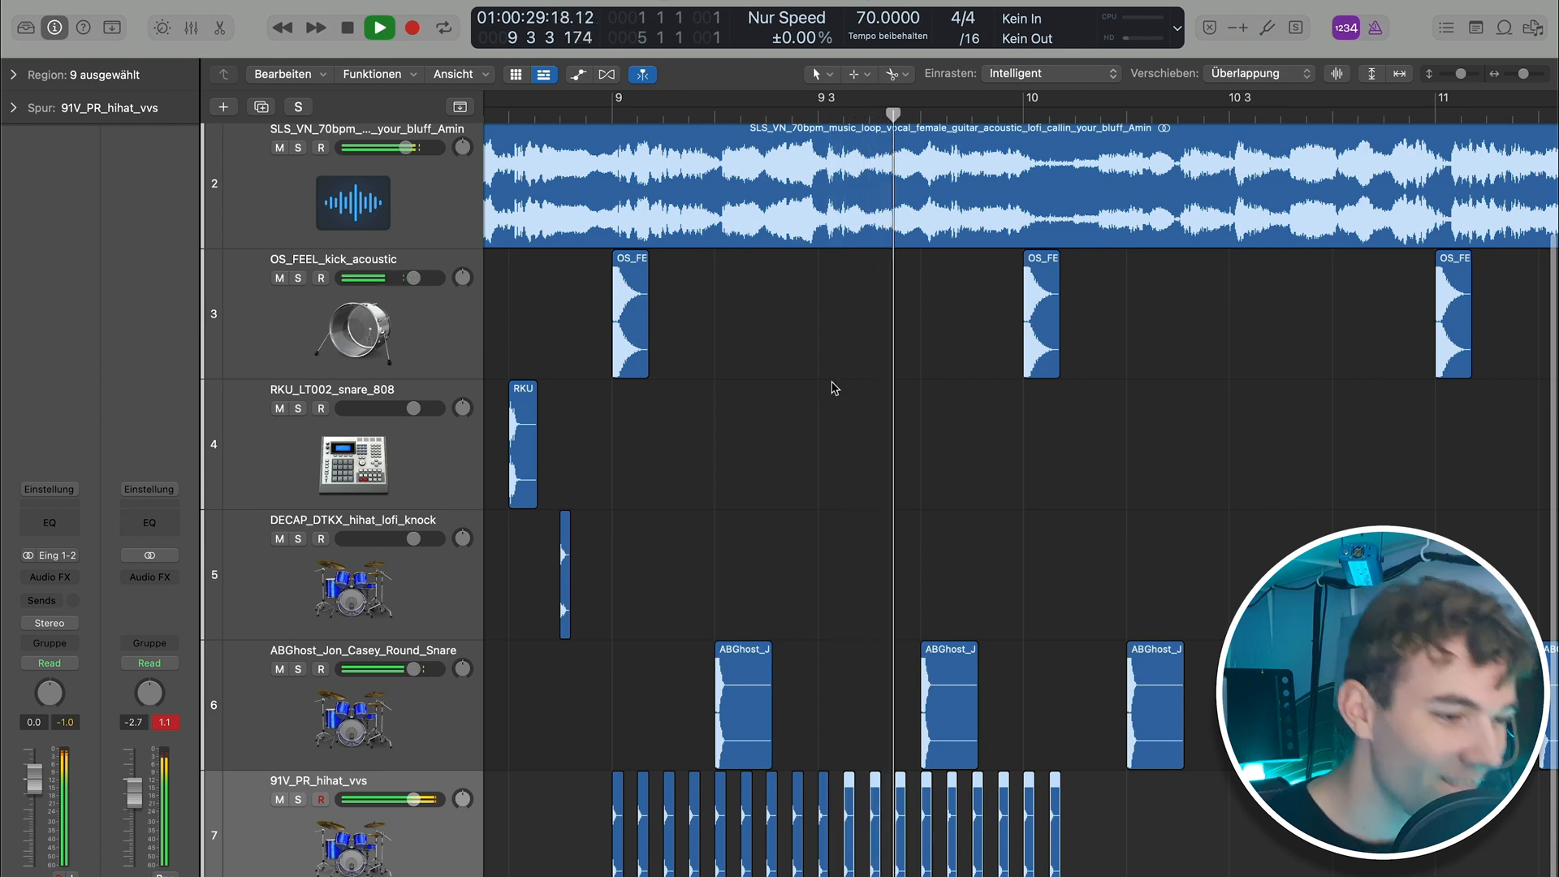
pyautogui.press('space')
pyautogui.moveTo(1126, 855); pyautogui.dragTo(539, 826)
pyautogui.click(1049, 117)
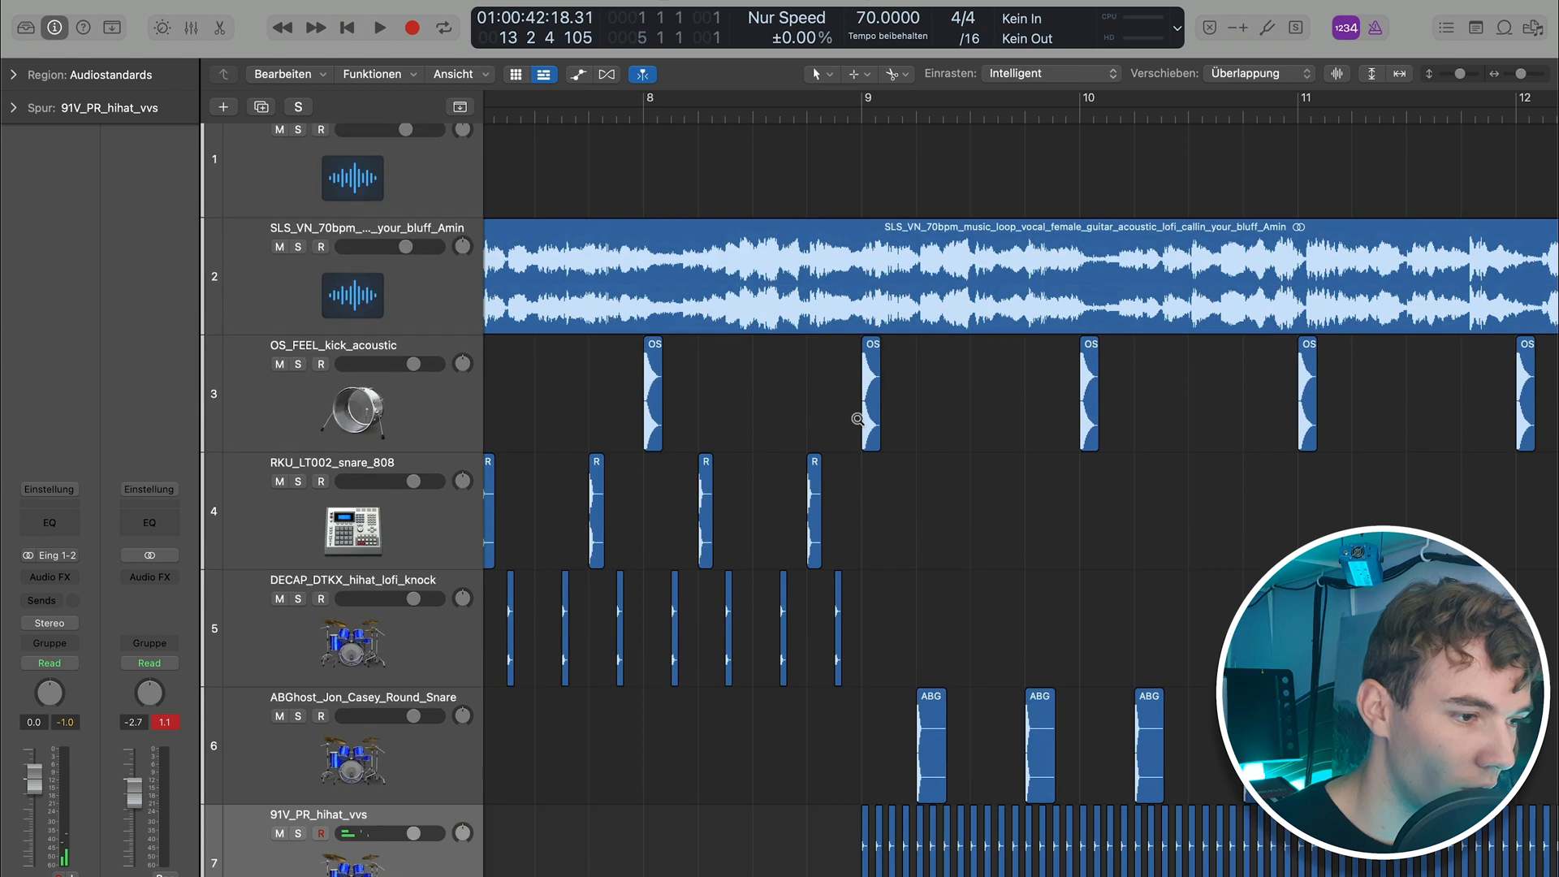
# Add two extra kicks in bar 9, one shortly after beat 2 and one late in beat 4, and play from bar 9
pyautogui.scroll(-5, 803, 172)
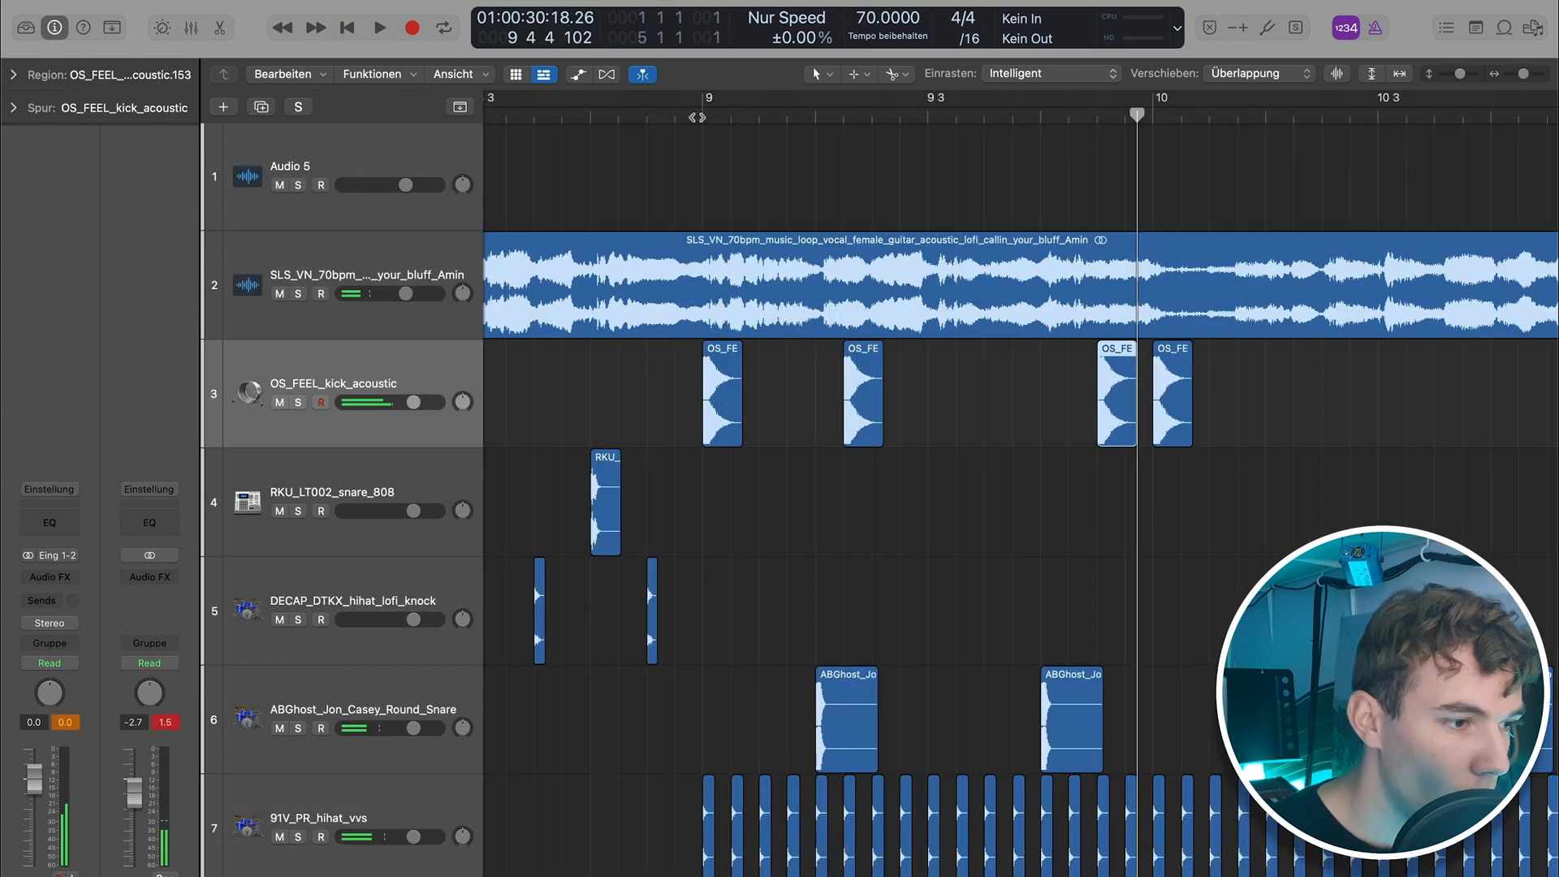
pyautogui.click(708, 117)
pyautogui.press('space')
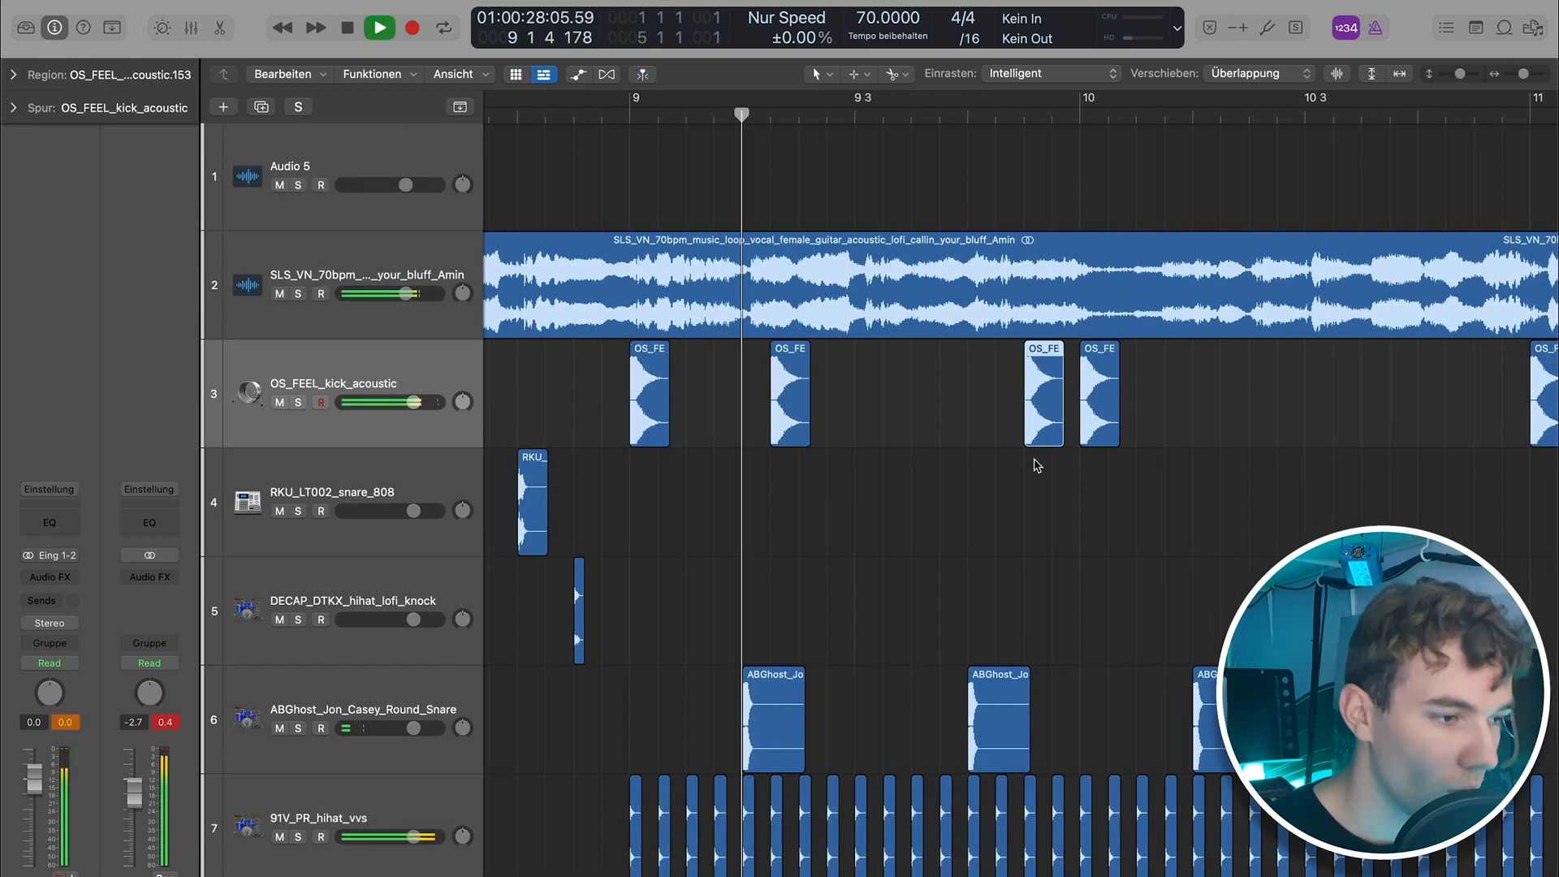
# Set the gain of the kick just before bar 10 to -2.5 dB and play from 9 3 2
pyautogui.hscroll(2, 1037, 464)
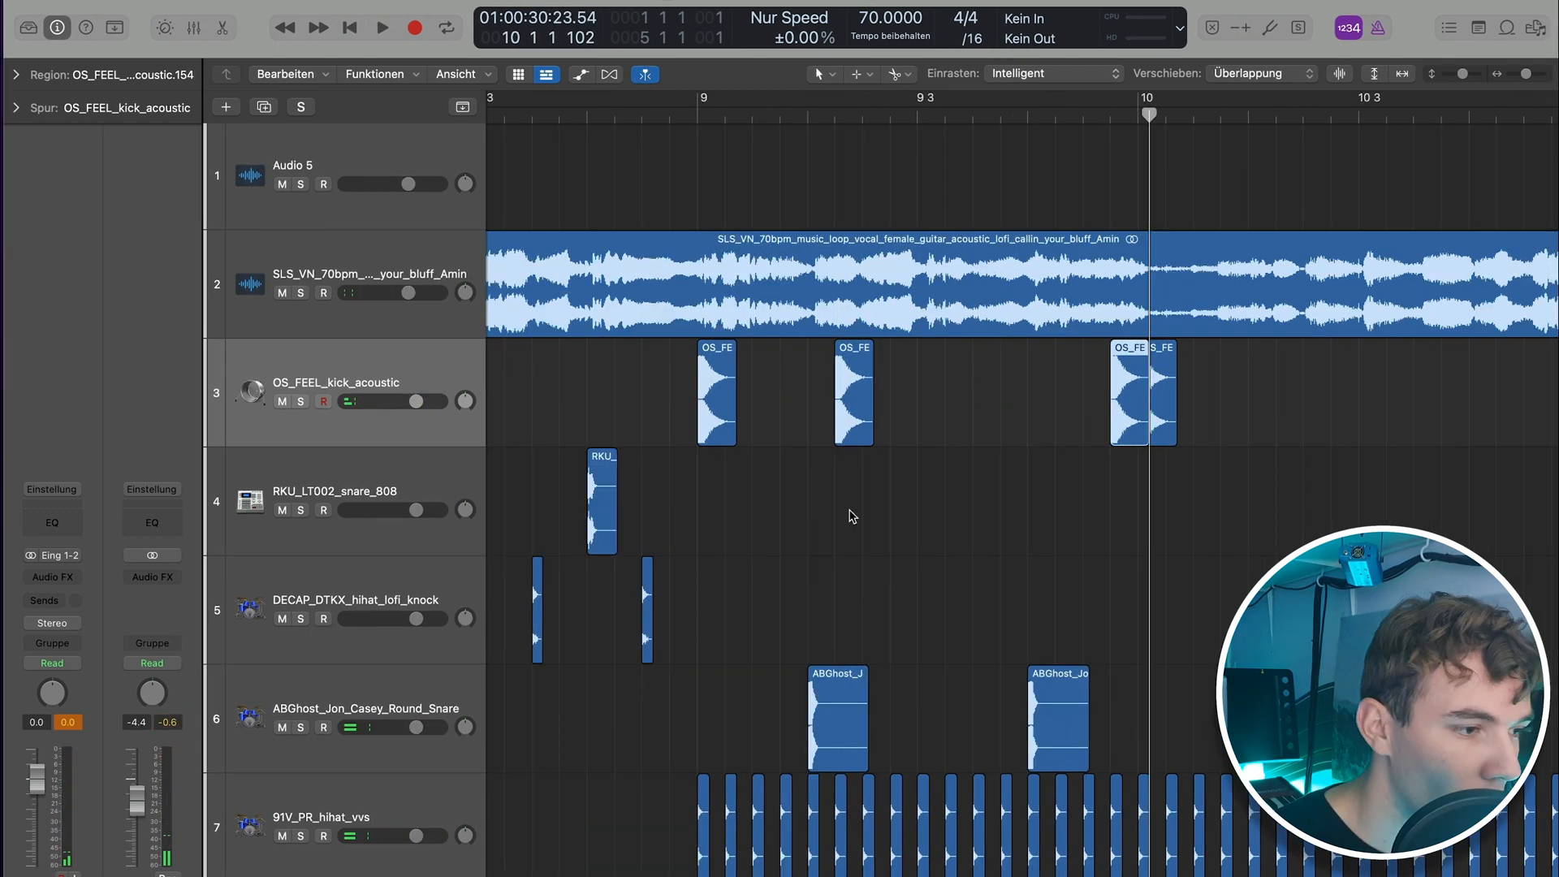
pyautogui.click(15, 74)
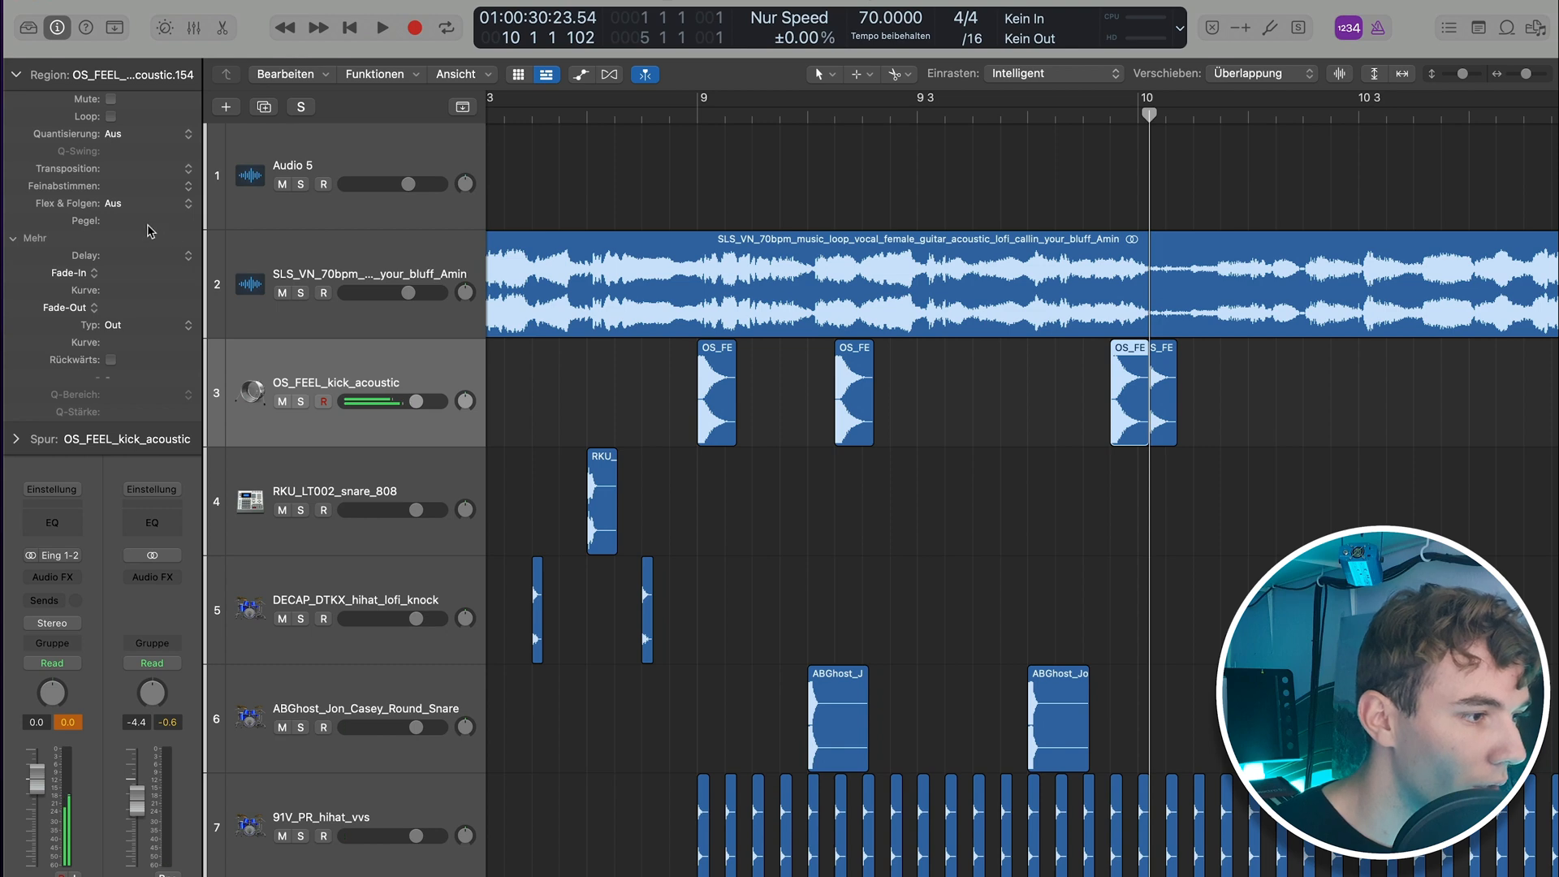
pyautogui.moveTo(149, 230); pyautogui.dragTo(149, 296)
pyautogui.doubleClick(942, 130)
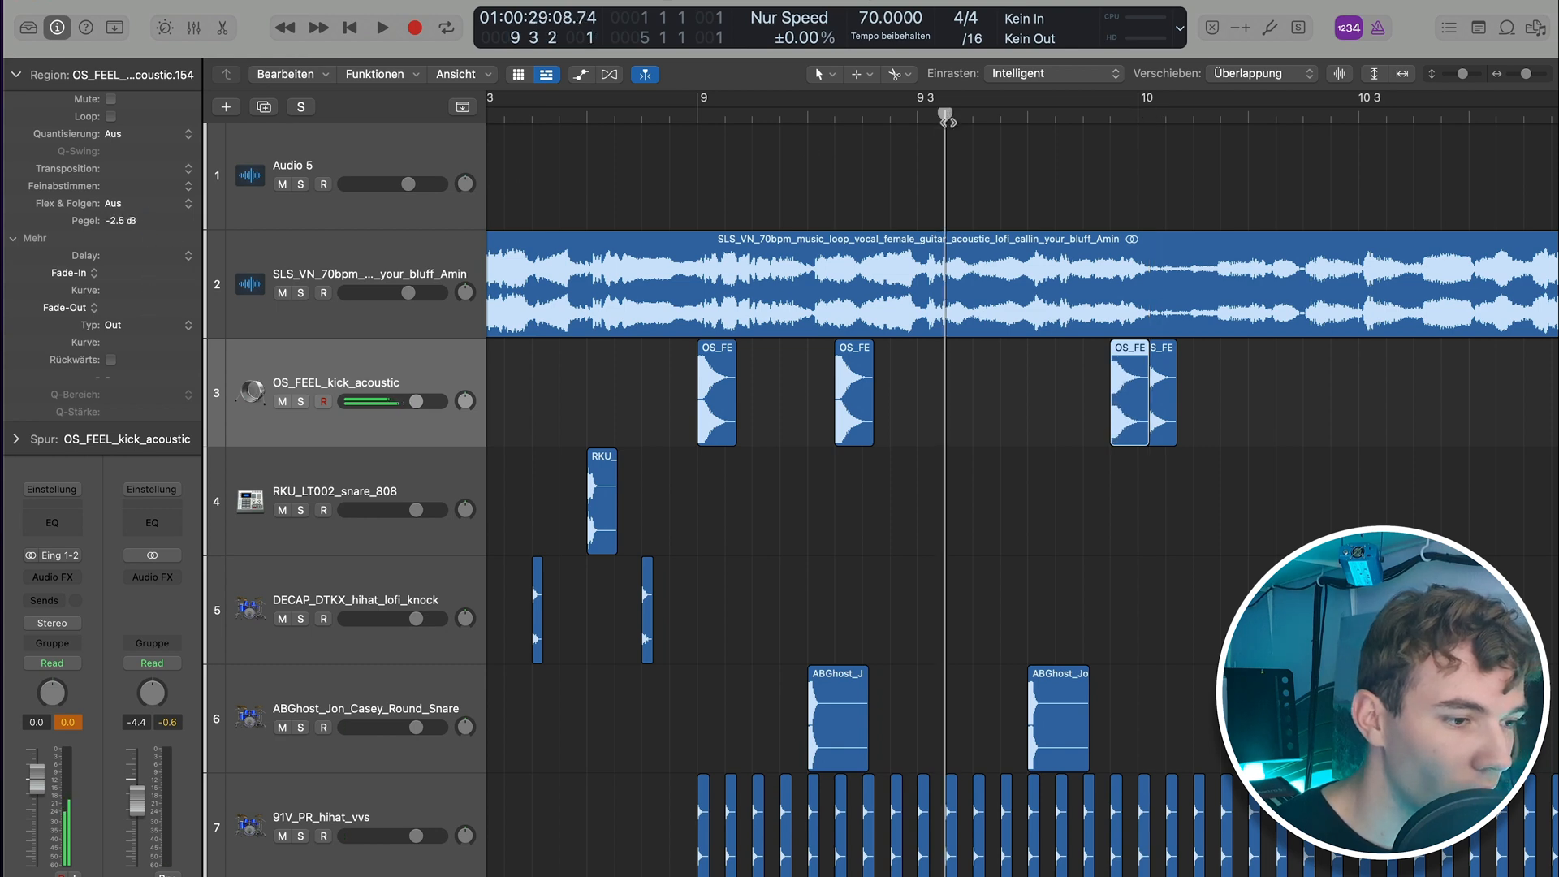
pyautogui.click(1052, 397)
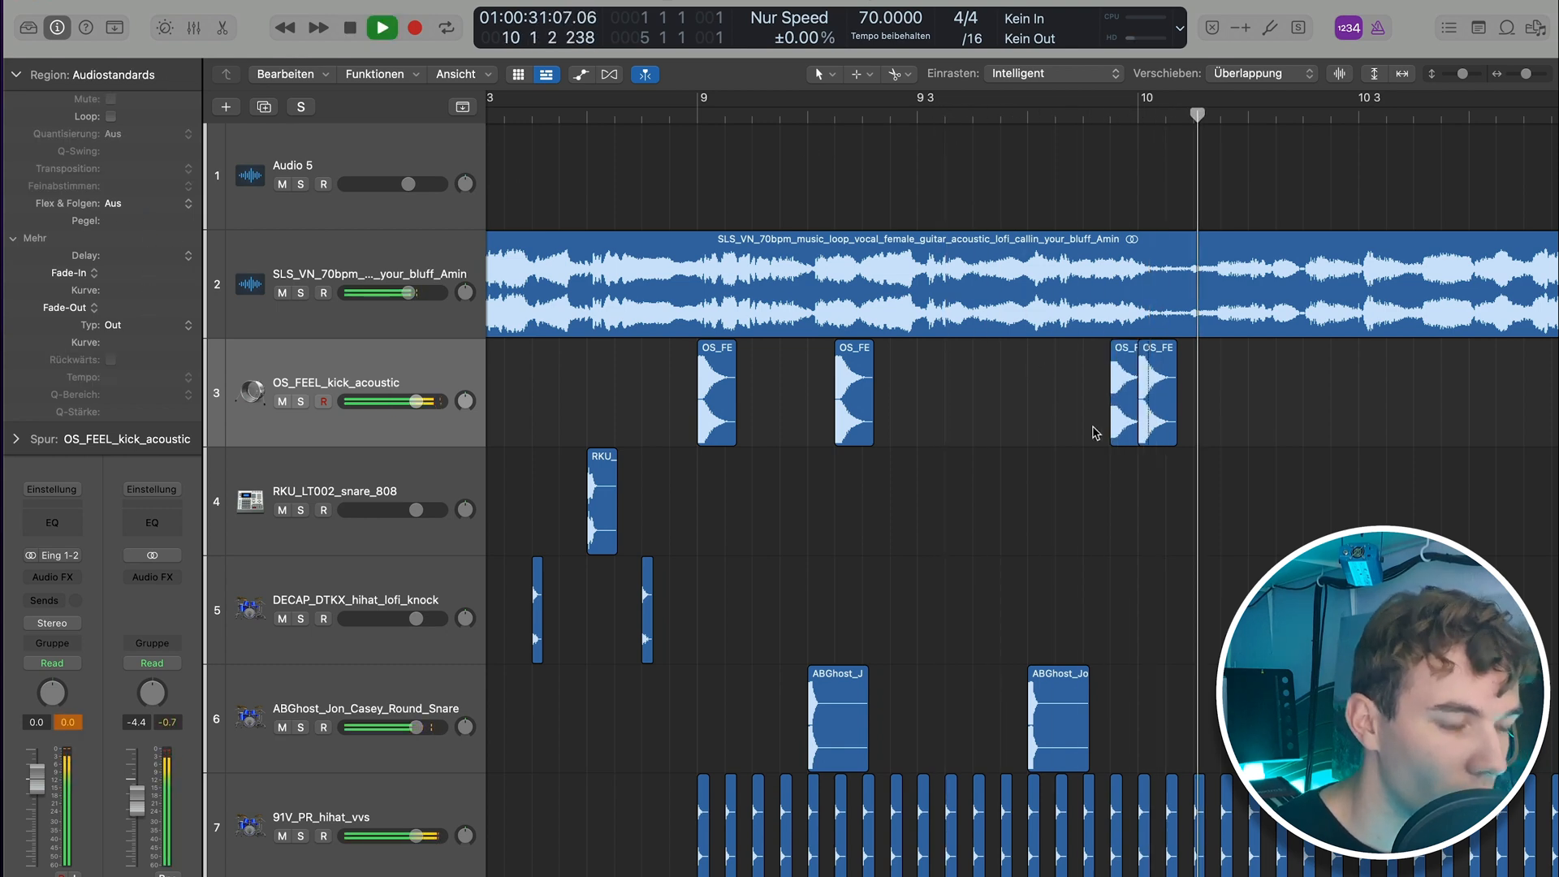
# Add kicks at 11 1 2, 11 2 3 and 12 2 2, playing from just before bar 11 along the way
pyautogui.press('space')
pyautogui.hscroll(5, 1257, 196)
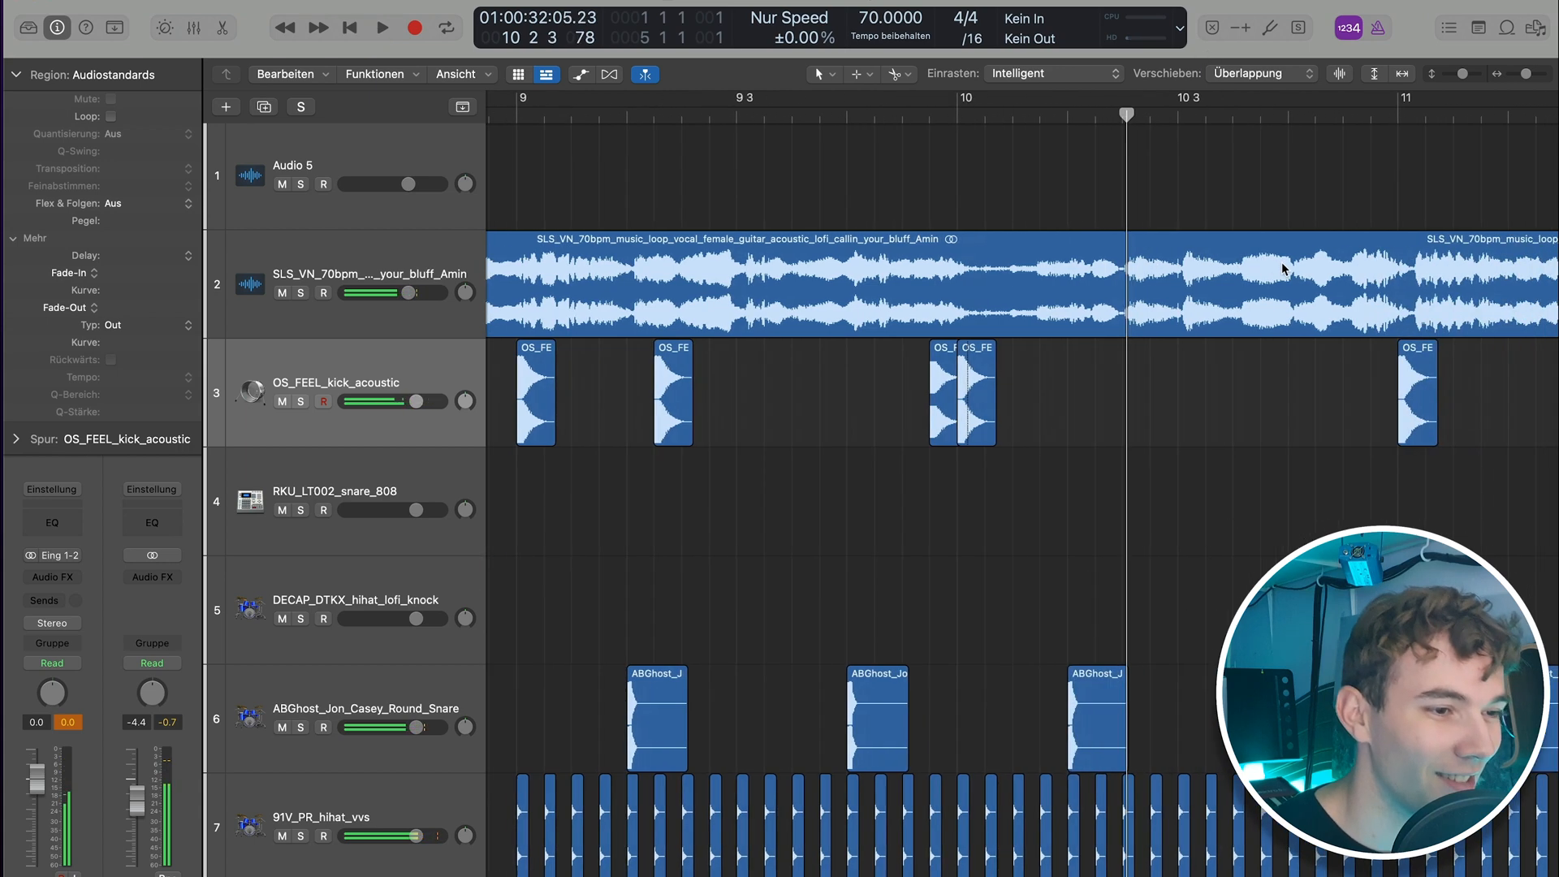
pyautogui.press('Right')
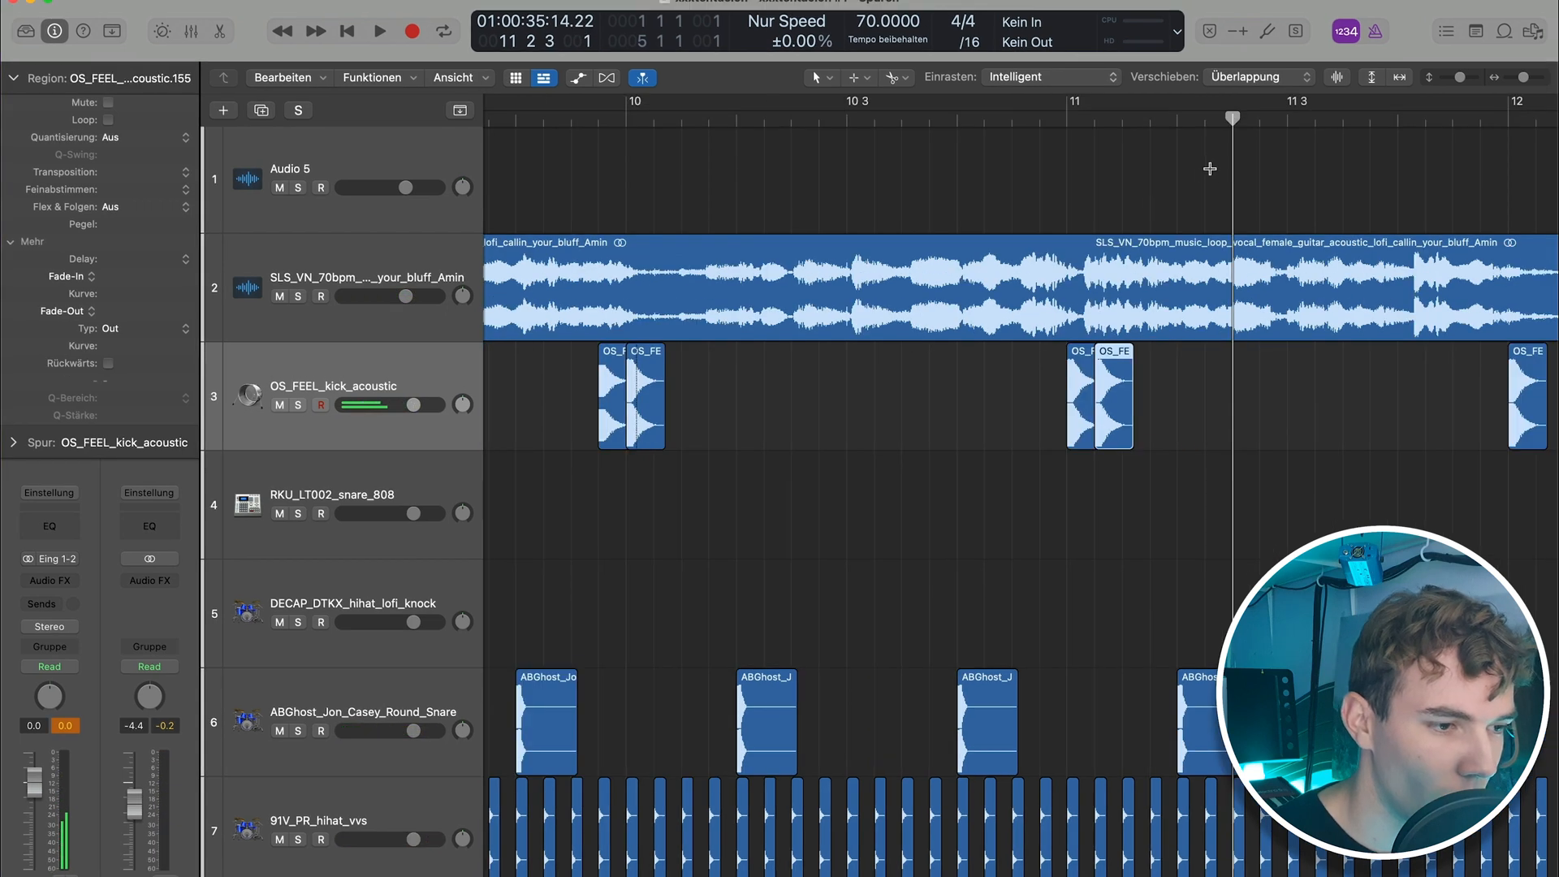
pyautogui.press('super+v')
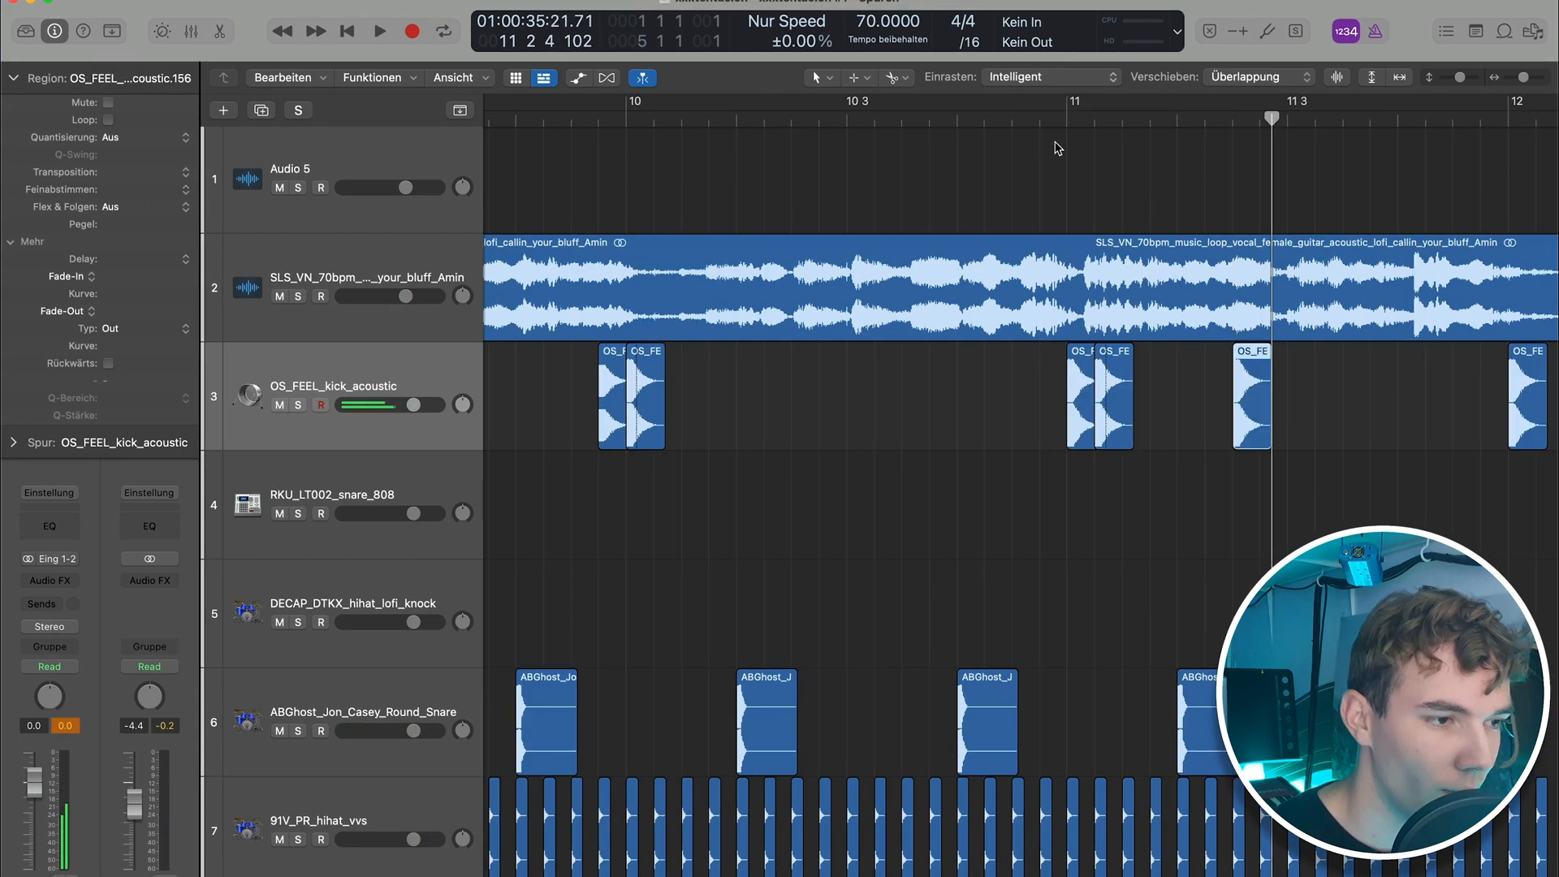
pyautogui.click(1047, 117)
pyautogui.press('space')
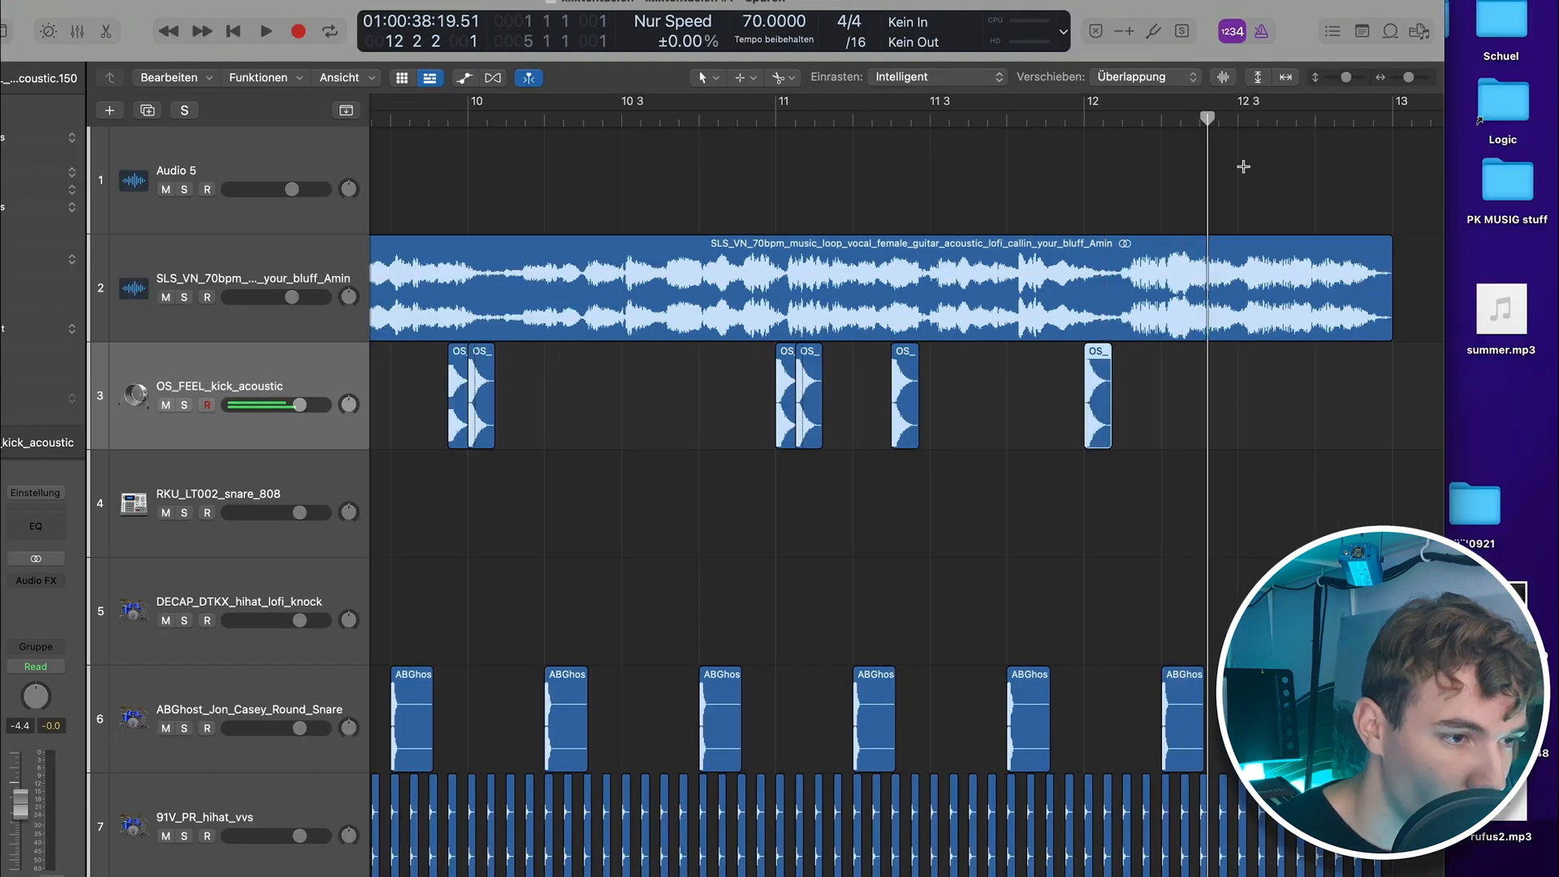
pyautogui.press('super+v')
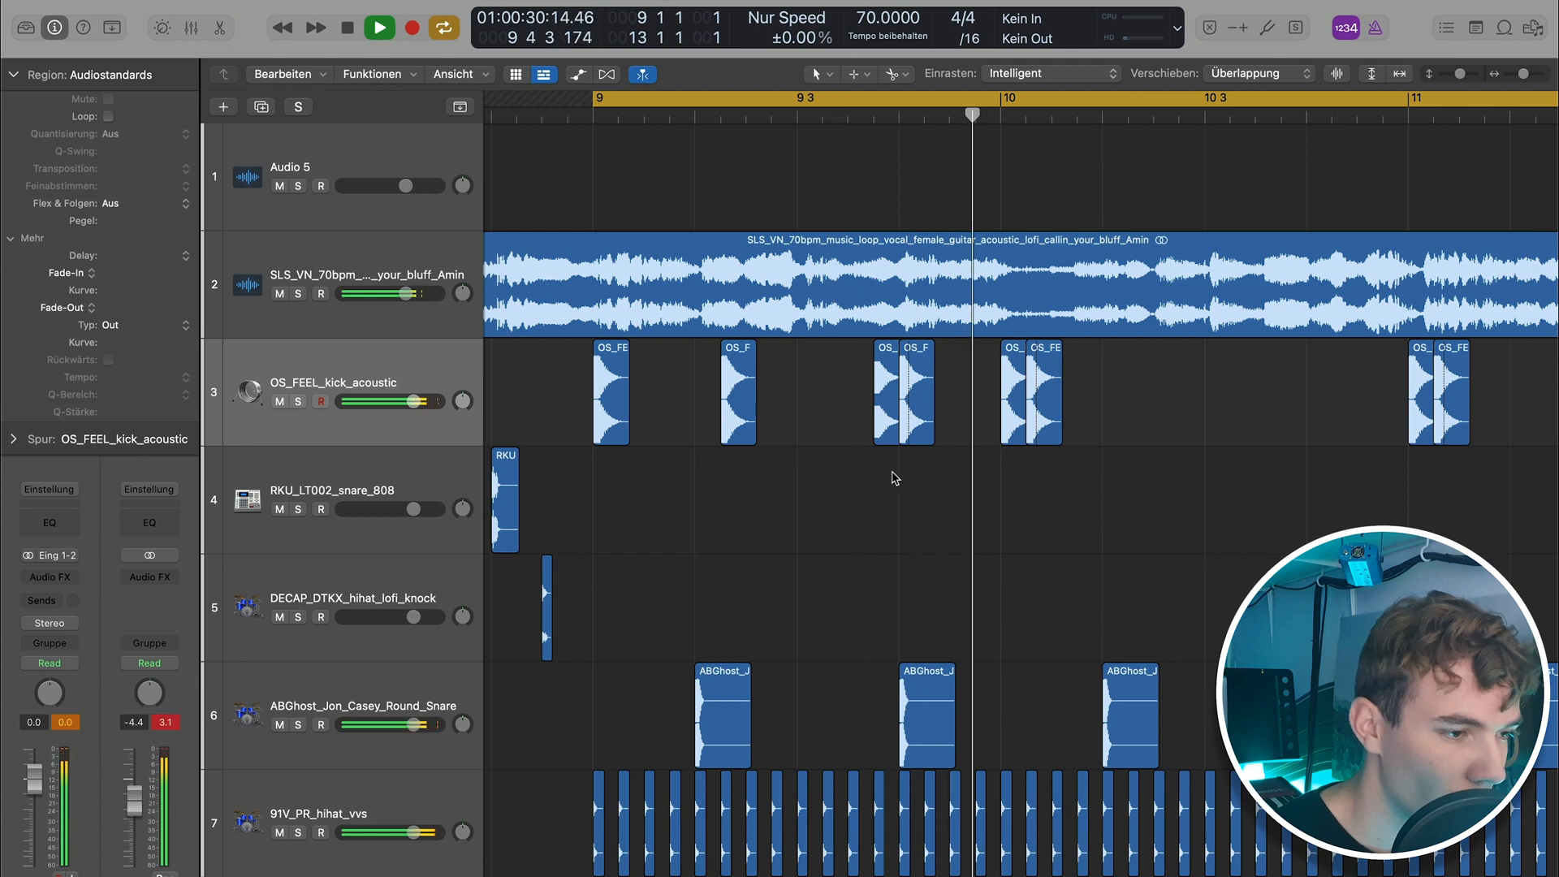
# Move the kick on beat 4 of bar 9 about a thirty-second note earlier and play from bar 9
pyautogui.press('space')
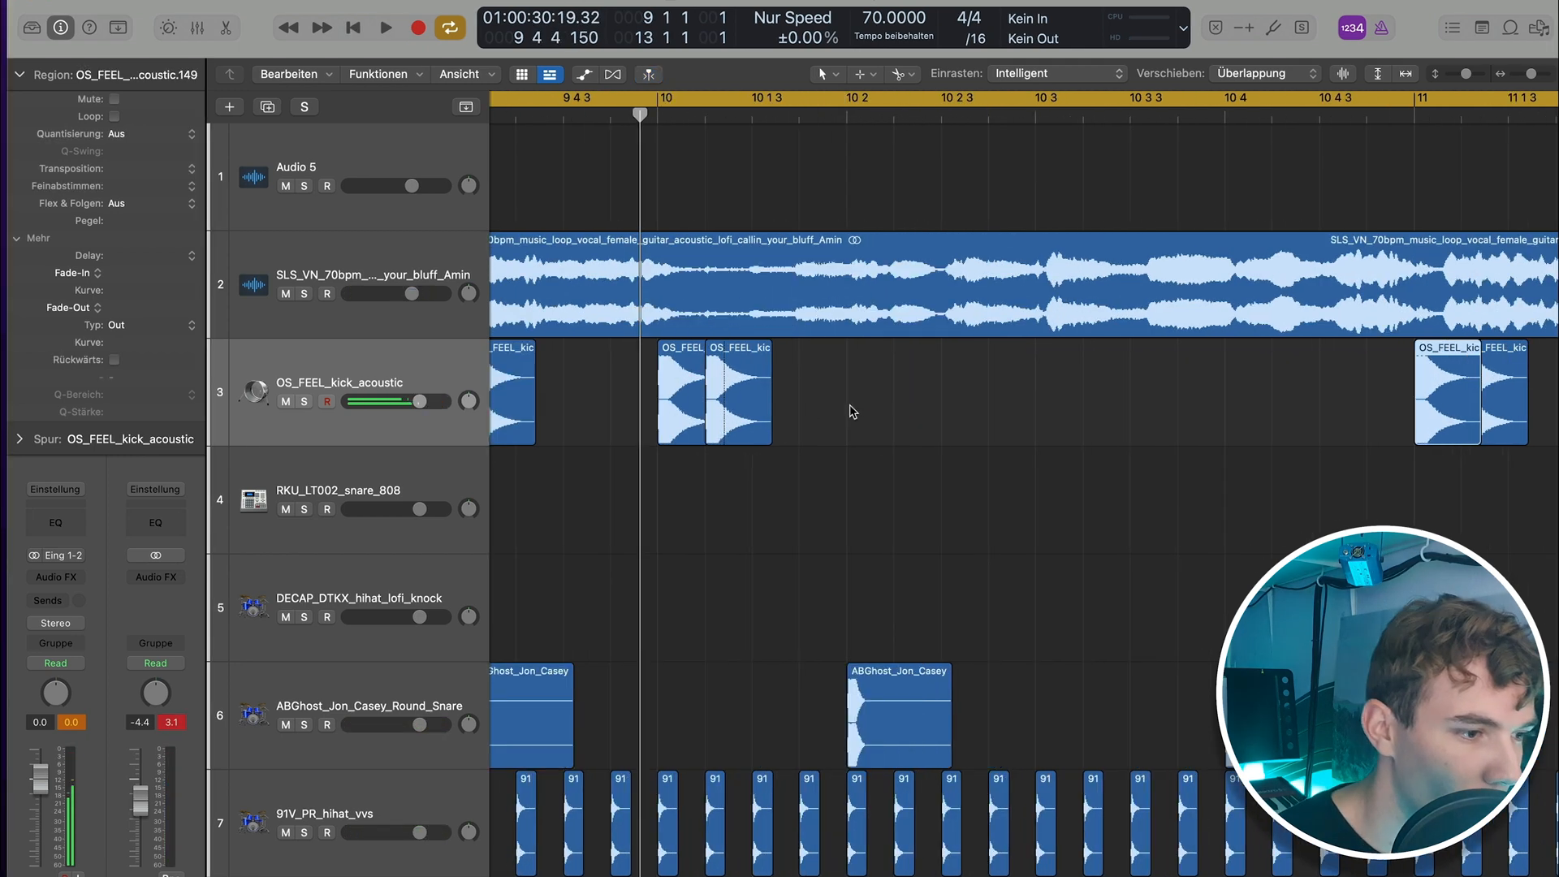
pyautogui.hscroll(-5, 853, 411)
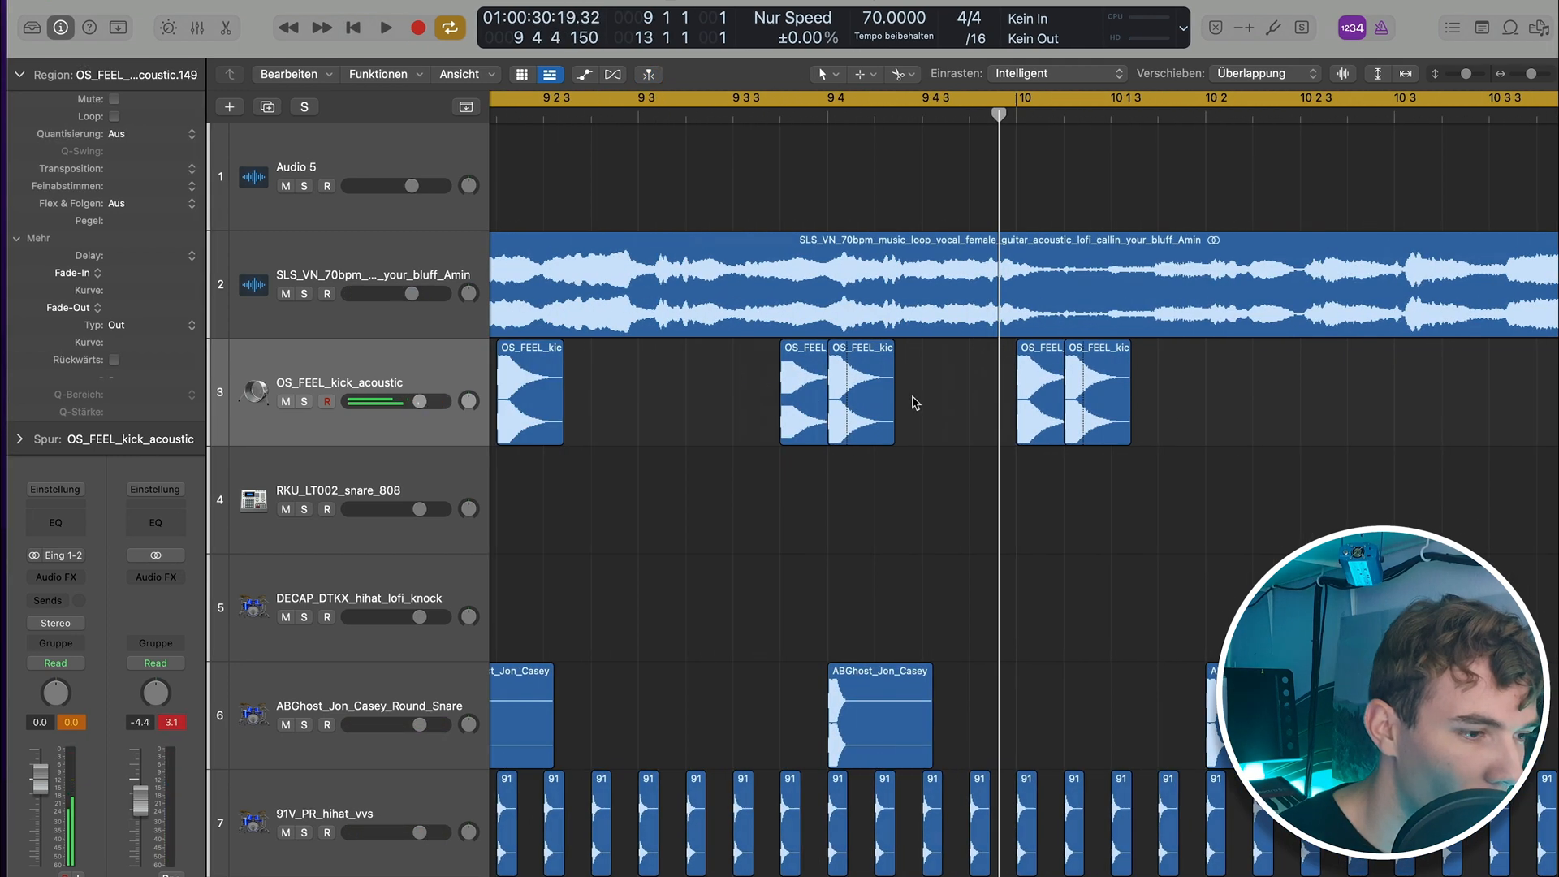
pyautogui.moveTo(864, 411); pyautogui.dragTo(841, 411)
pyautogui.press('space')
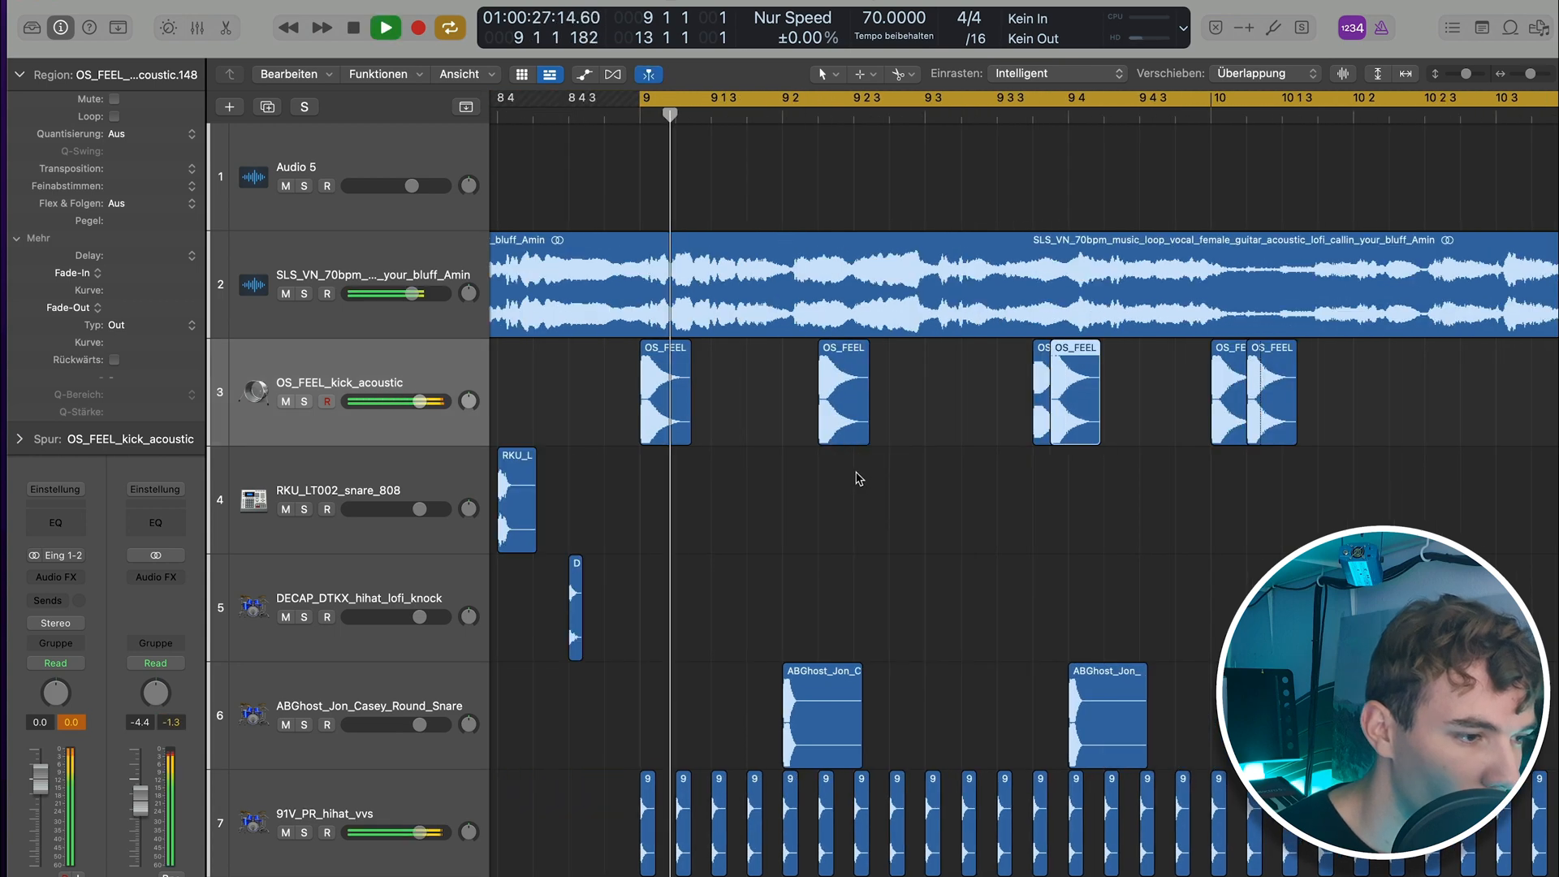
pyautogui.click(946, 476)
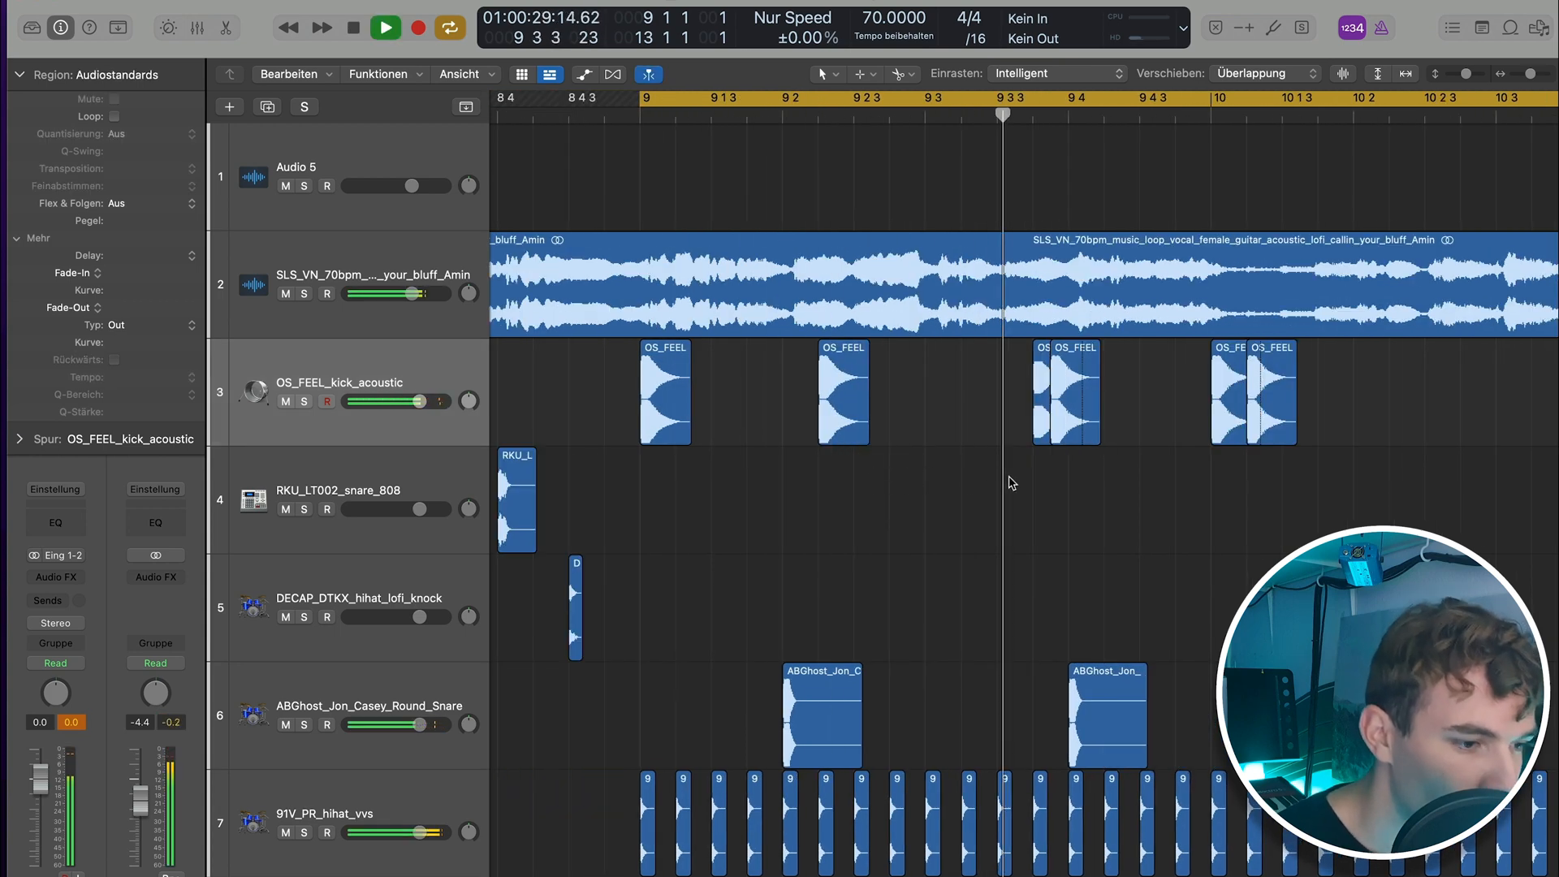
# Stop playback and shorten the -2.5 dB kick late in beat 3 of bar 9 so it ends at the following kick
pyautogui.hscroll(3, 1023, 466)
pyautogui.press('space')
pyautogui.click(948, 419)
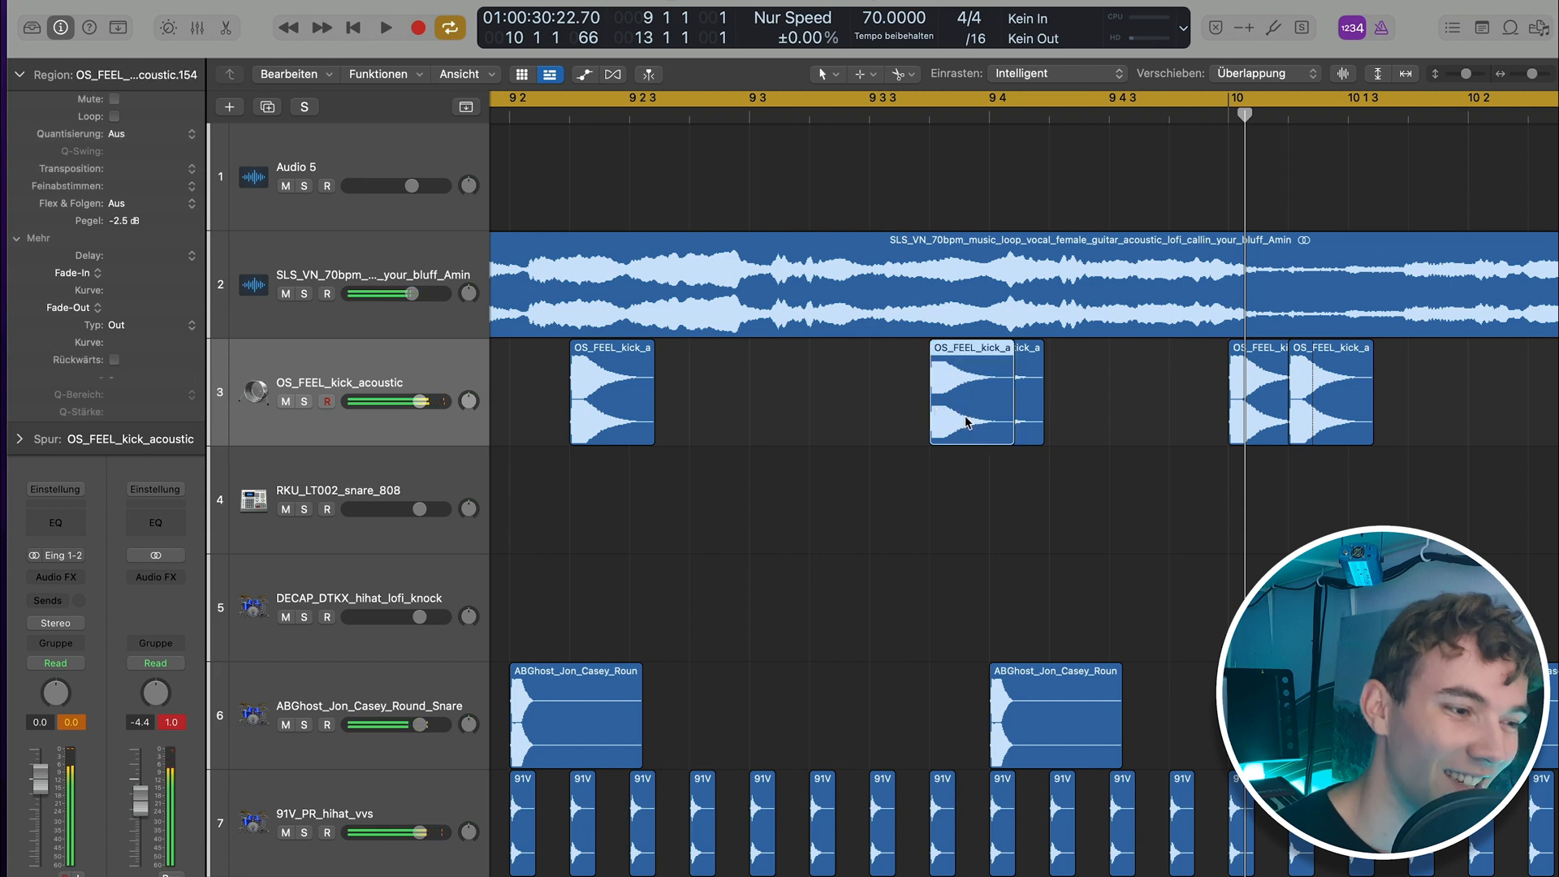
pyautogui.moveTo(1007, 431); pyautogui.dragTo(963, 431)
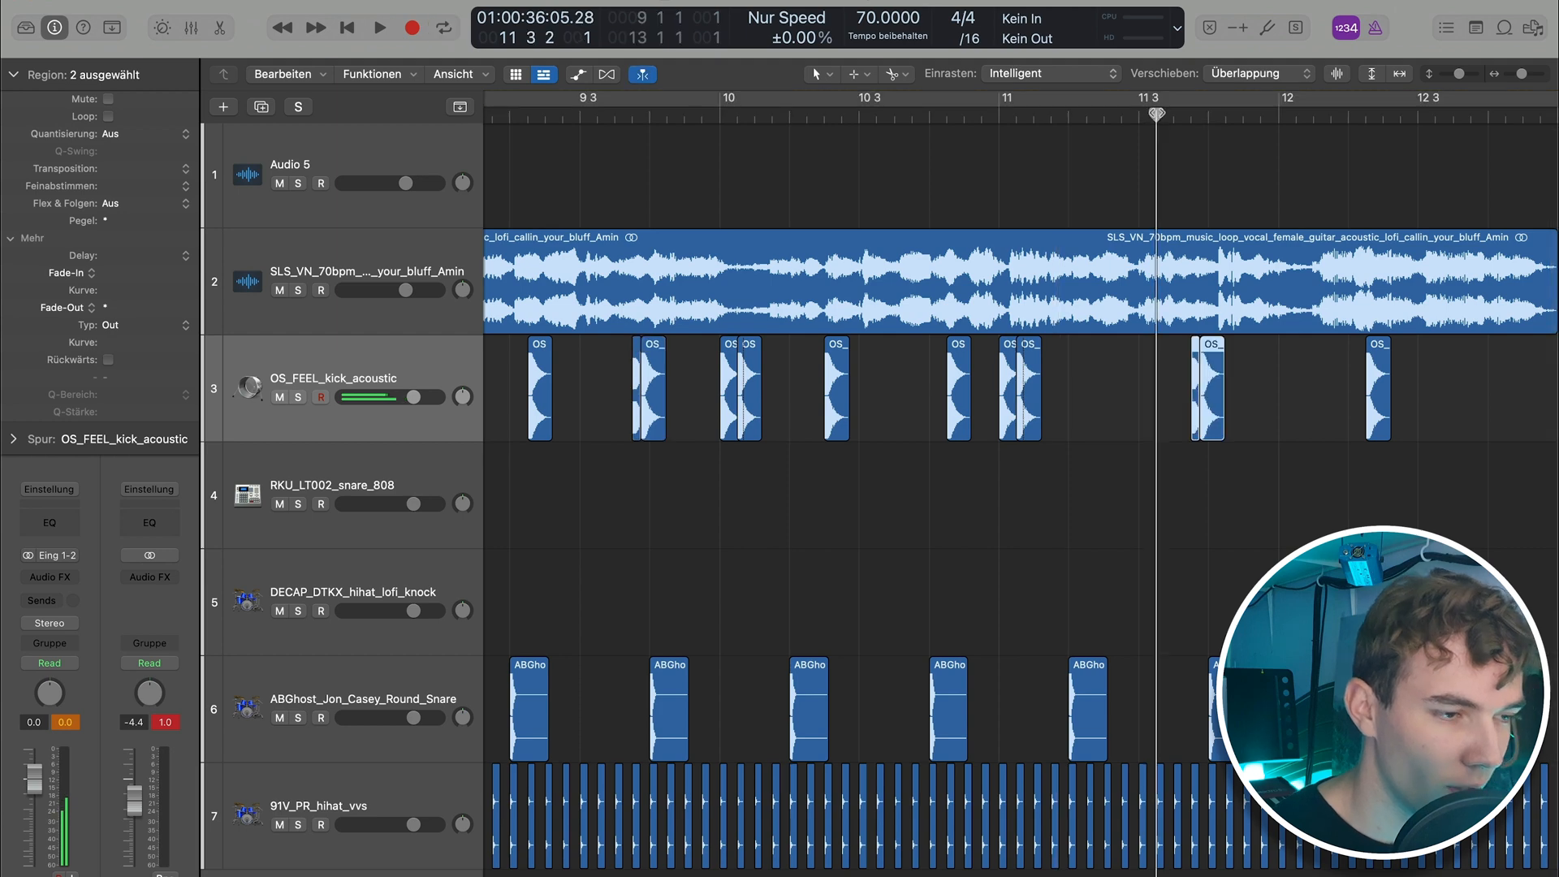
# Play the second half of bar 11 and move the kick in bar 12 to that bar's downbeat
pyautogui.press('space')
pyautogui.hscroll(3, 1145, 138)
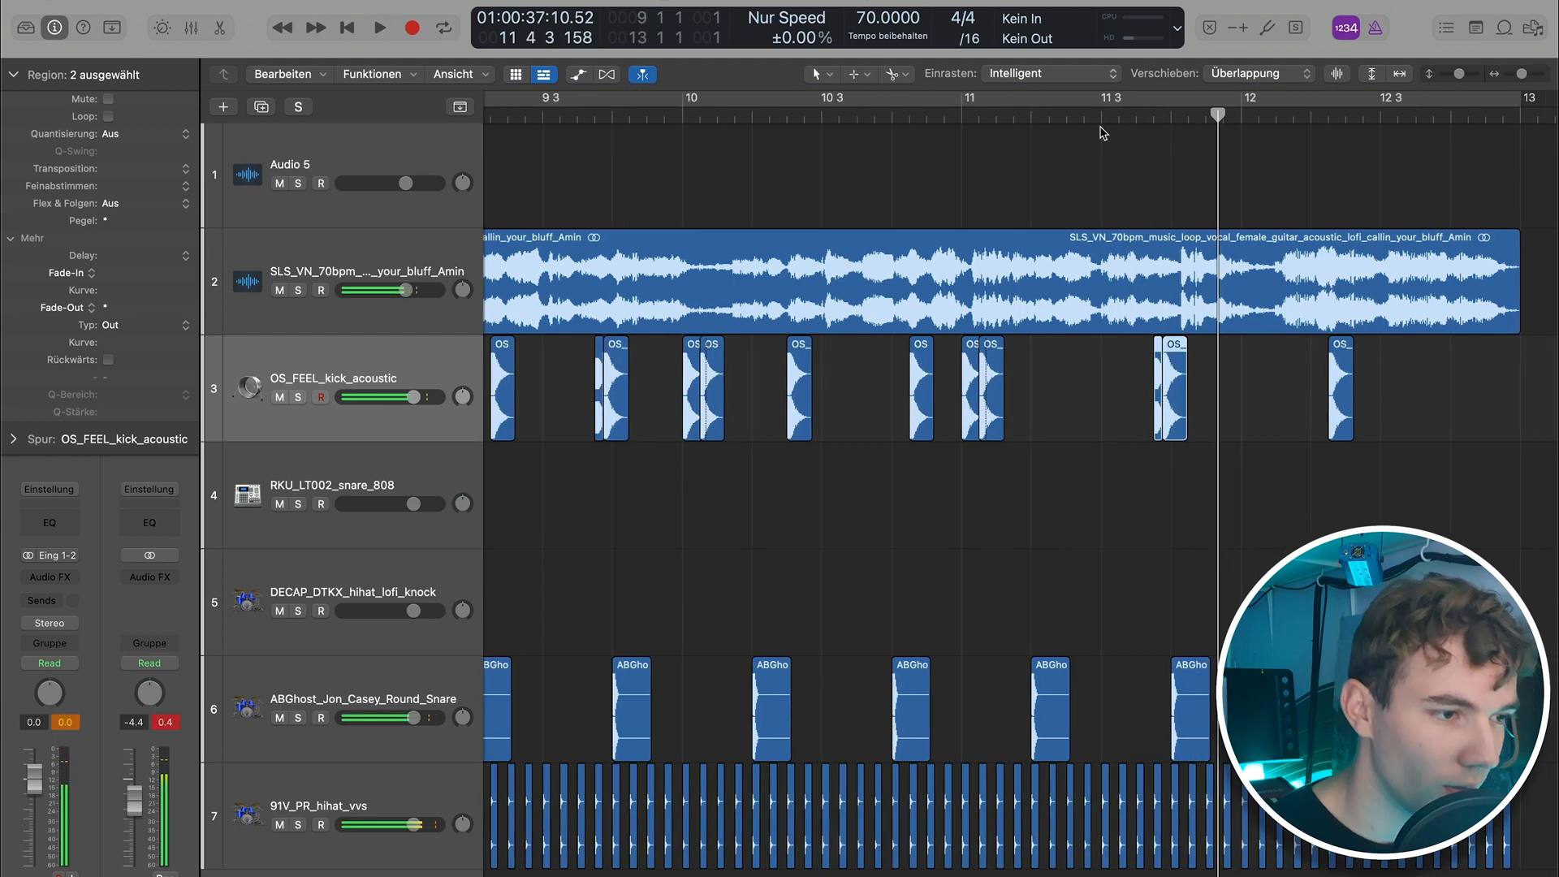
pyautogui.click(1095, 99)
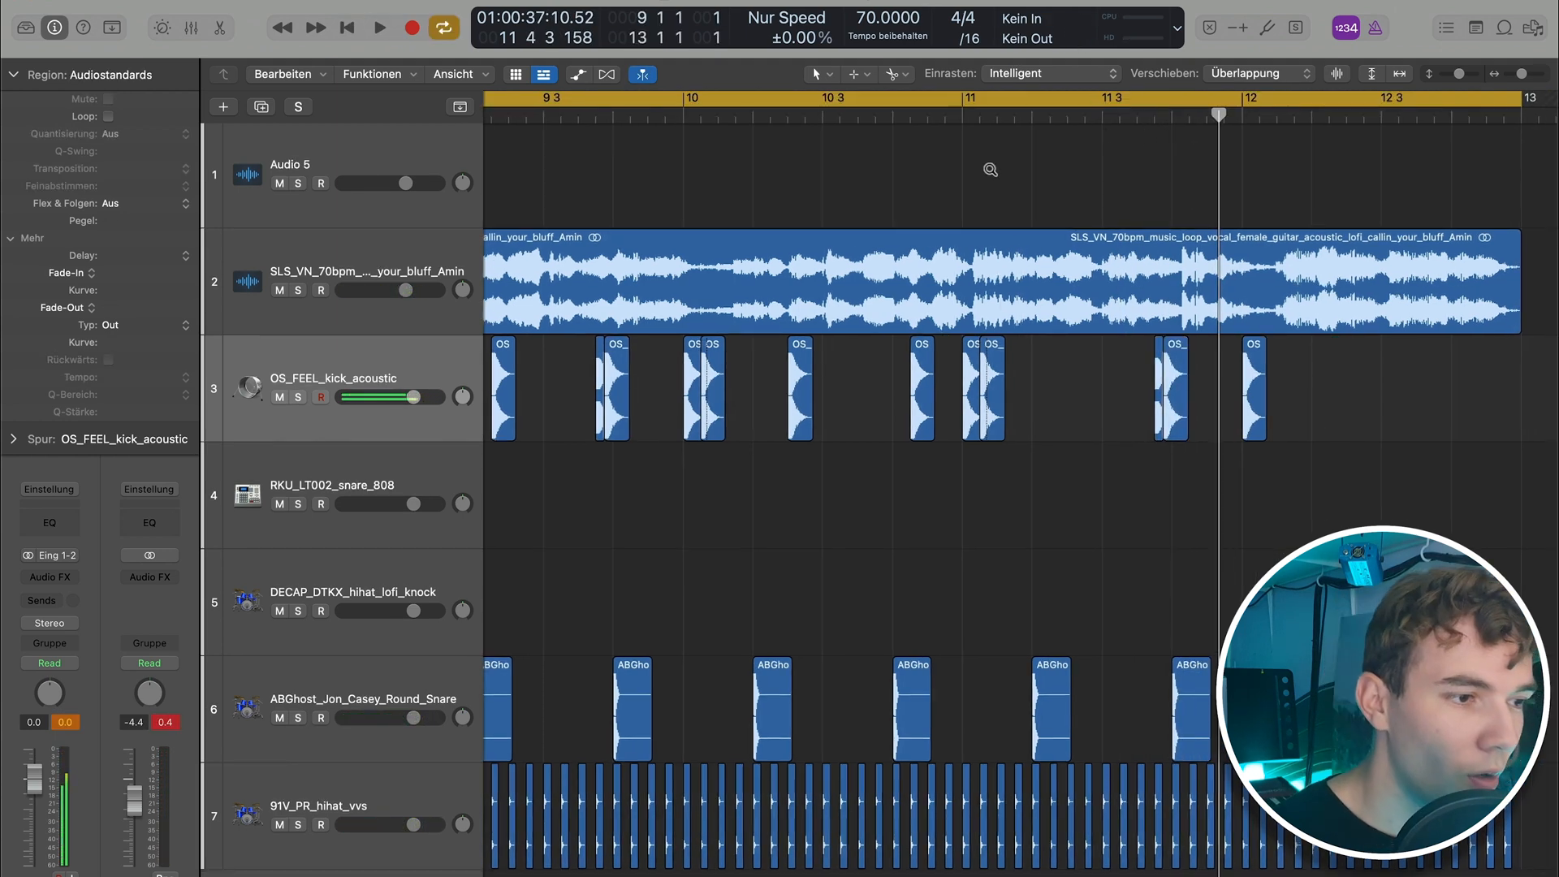
pyautogui.scroll(-2, 990, 174)
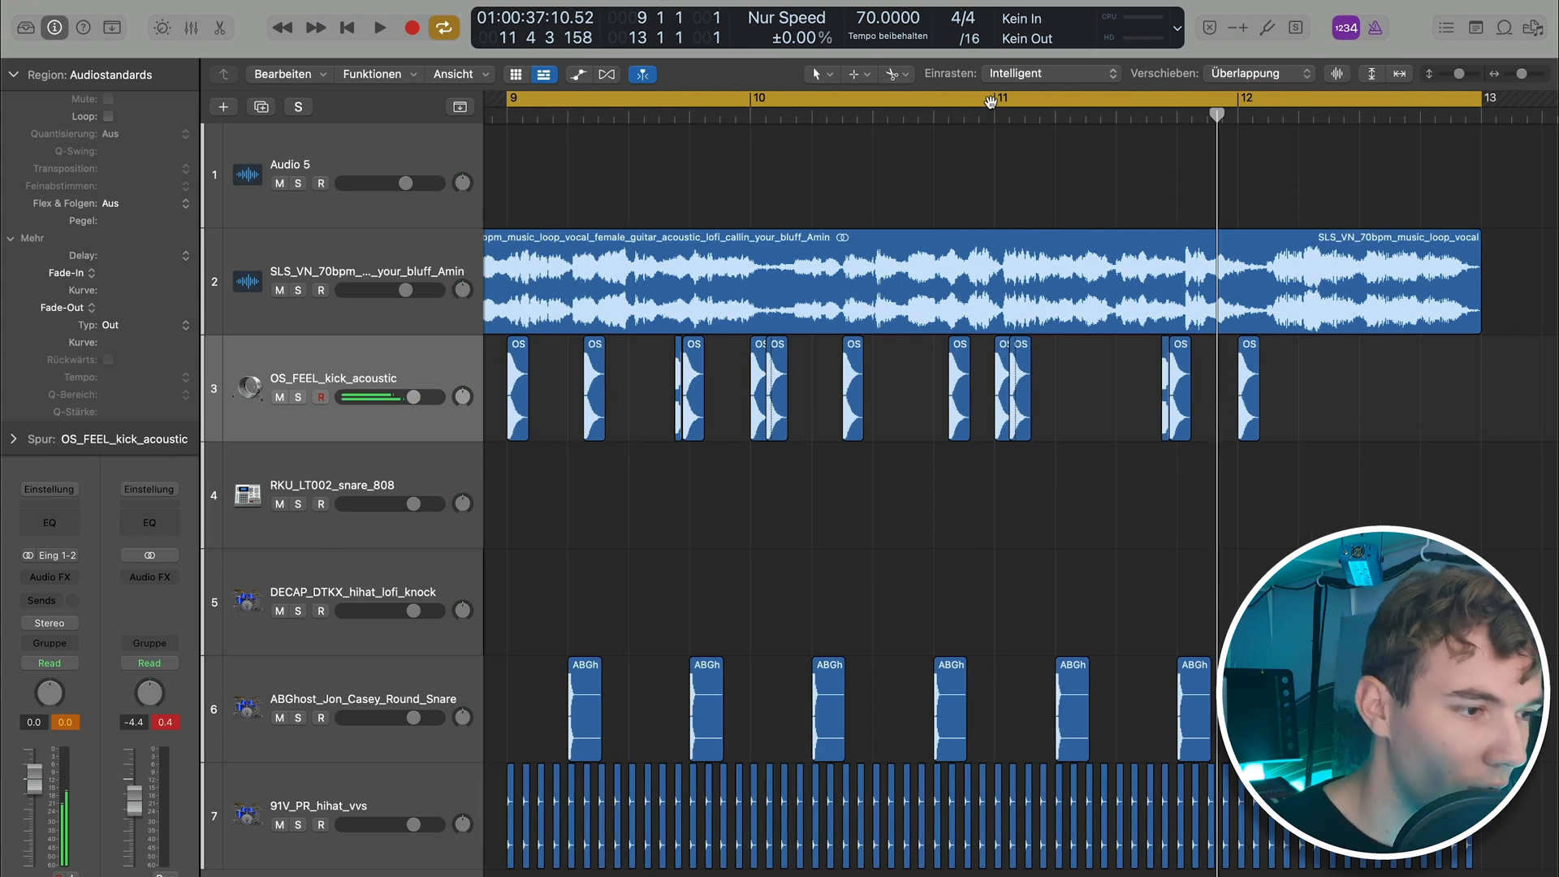
pyautogui.click(991, 102)
# Play the kick pattern from late in bar 10 through bar 11 into bar 12
pyautogui.click(970, 115)
pyautogui.scroll(4, 1153, 309)
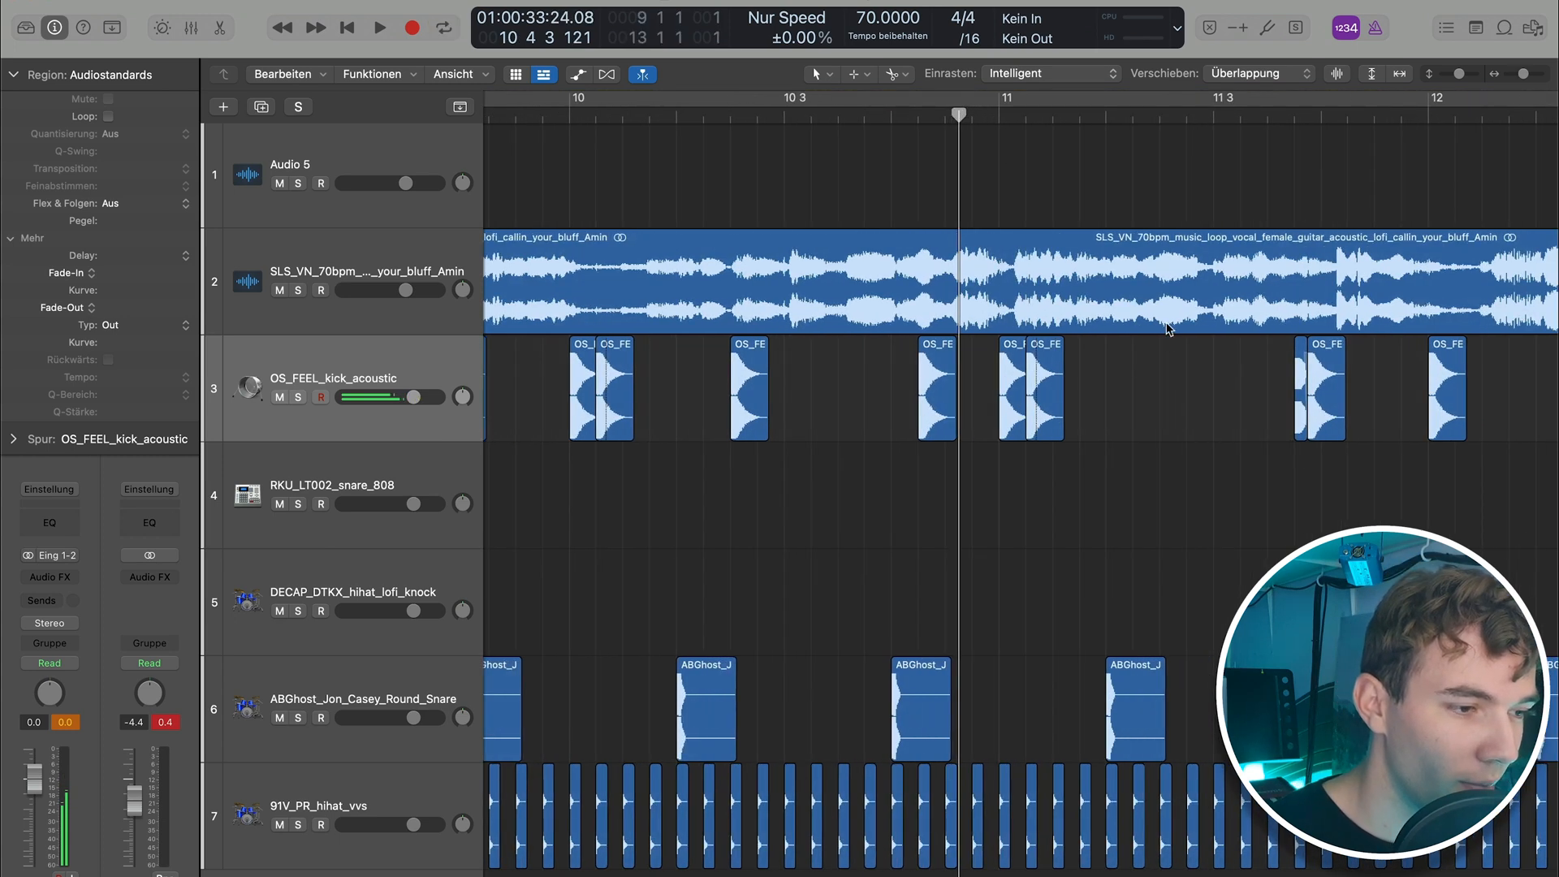
pyautogui.press('space')
pyautogui.hscroll(2, 1166, 323)
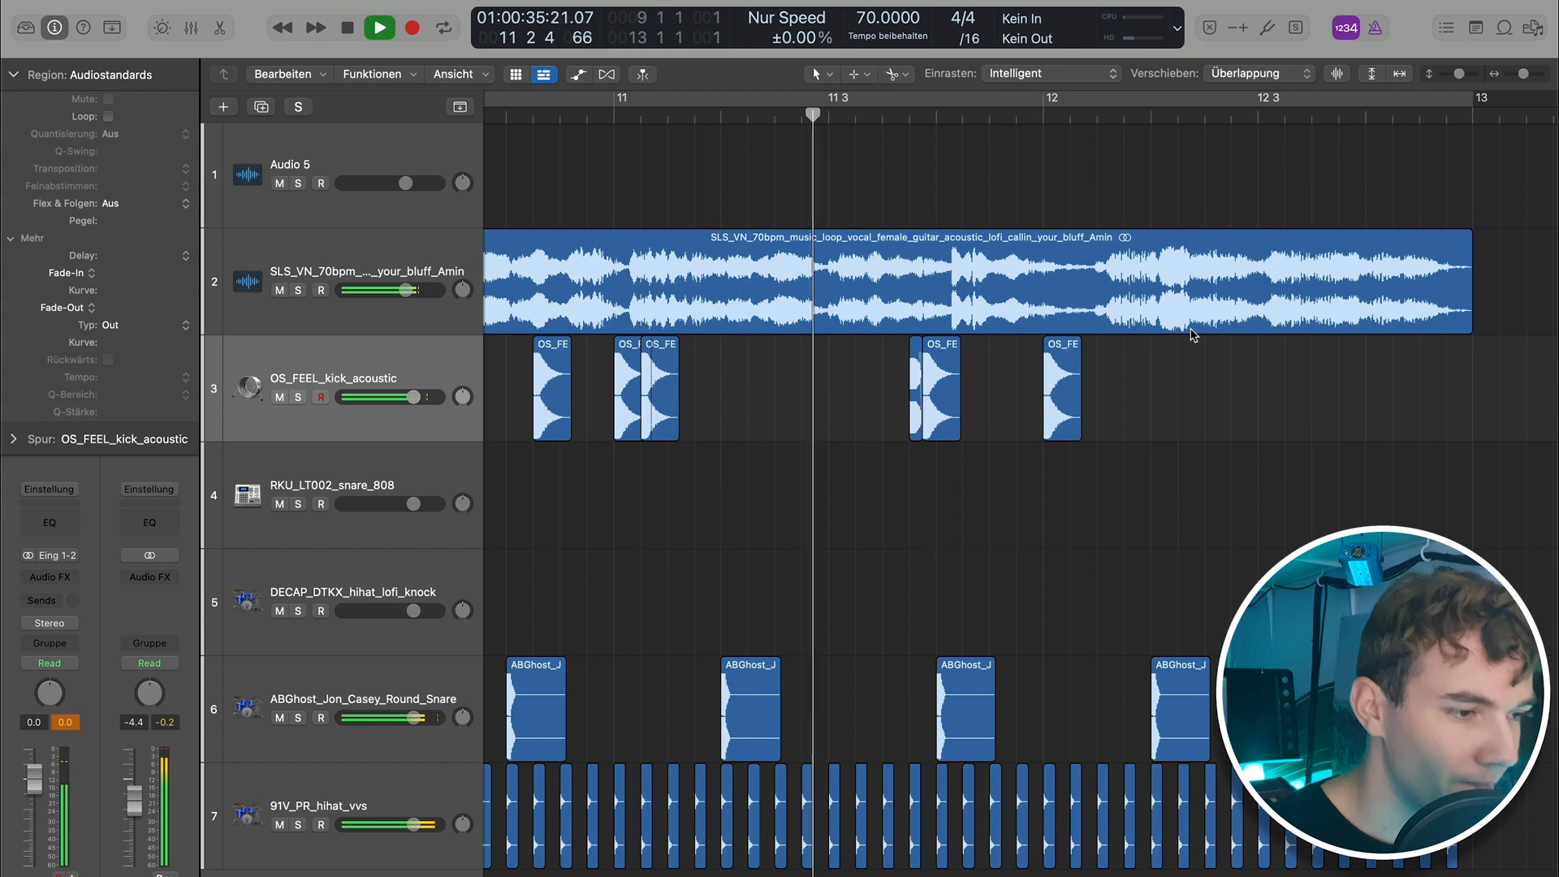
pyautogui.hscroll(3, 1200, 343)
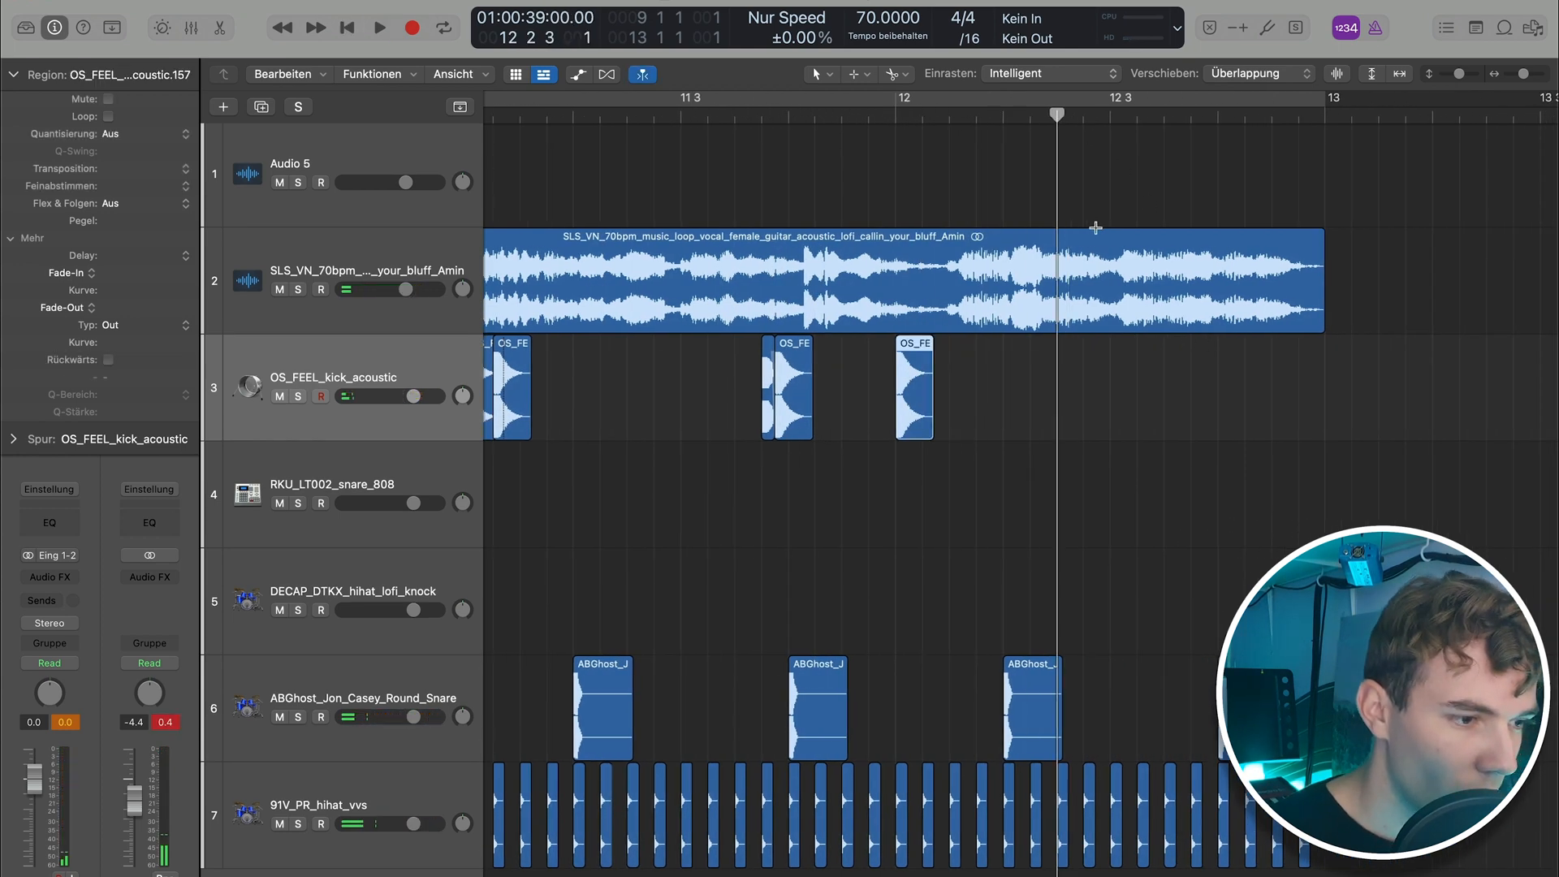
# Place three kicks on consecutive sixteenths in bar 12, starting at 12 2 3, and play from the end of bar 11
pyautogui.press('super+v')
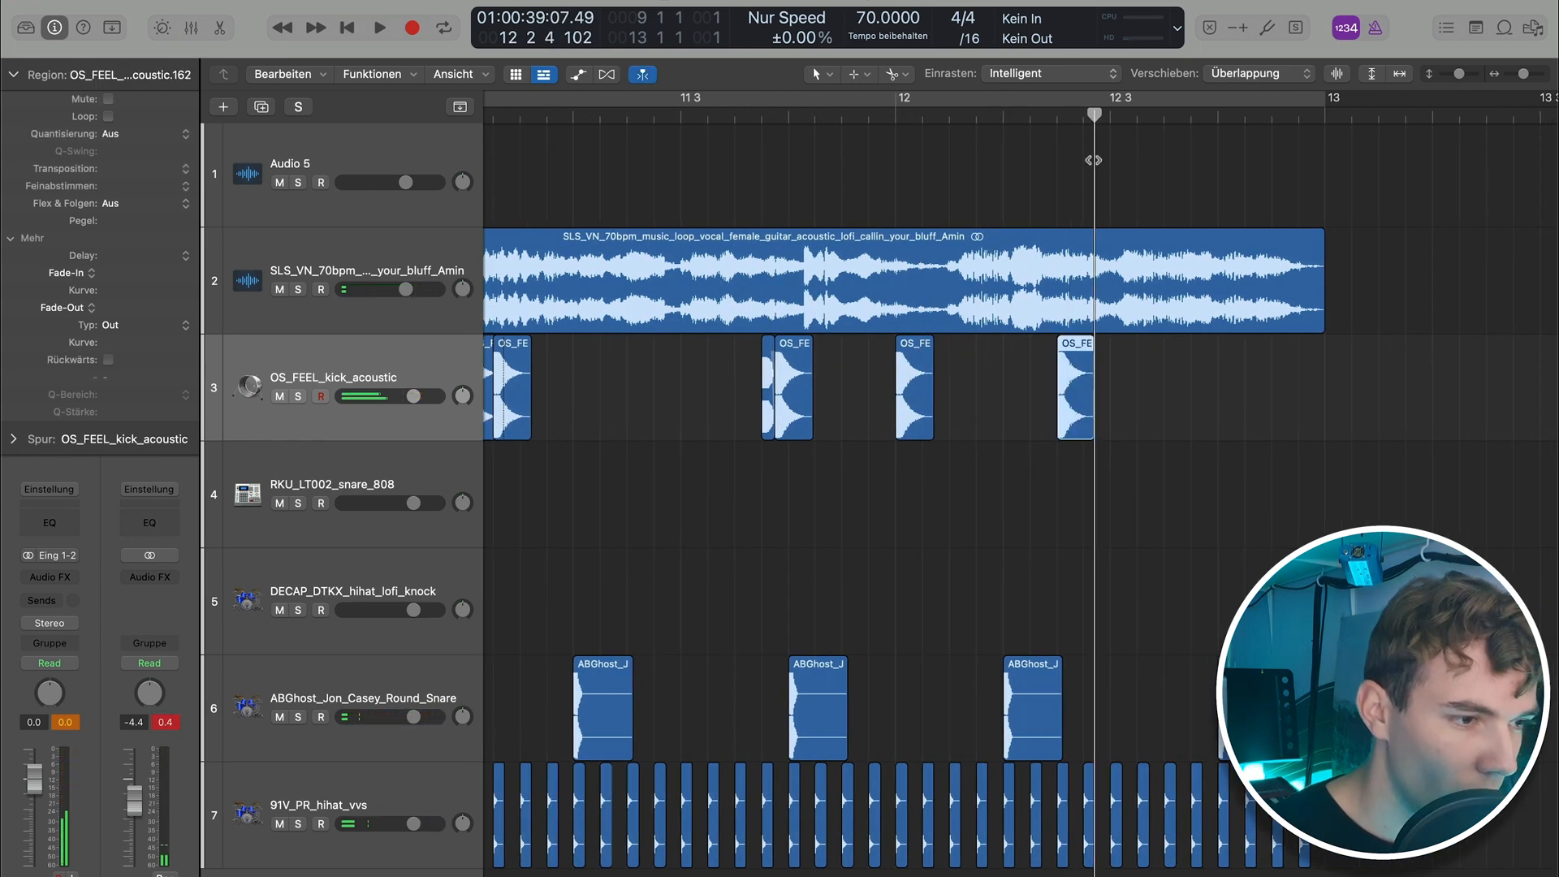
pyautogui.press('super+v')
pyautogui.click(1110, 116)
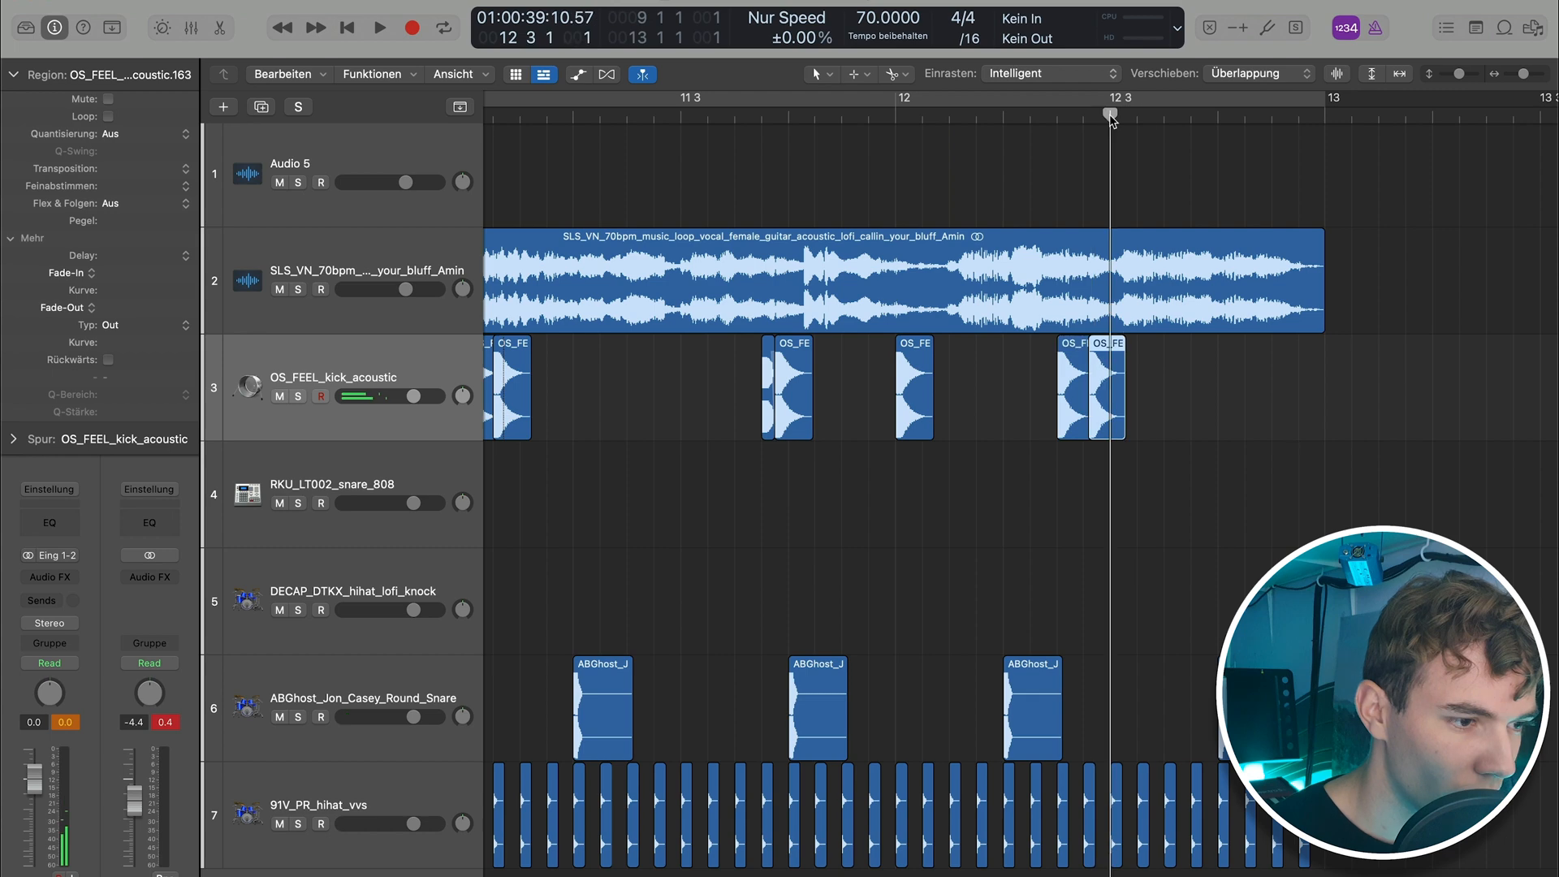
pyautogui.press('super+v')
pyautogui.click(997, 115)
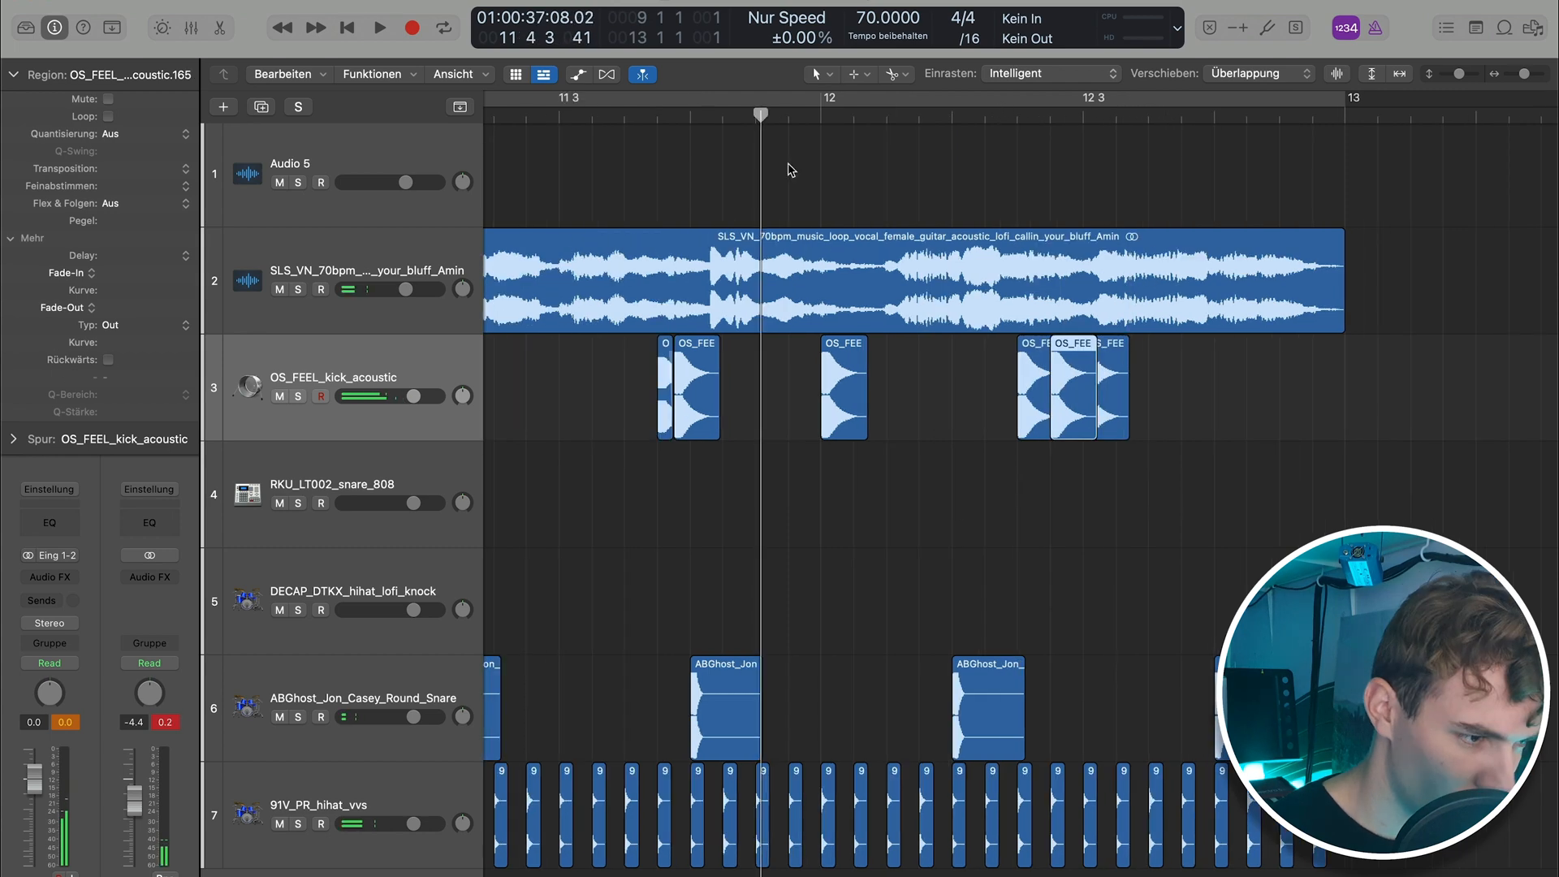
pyautogui.press('space')
pyautogui.scroll(-3, 985, 539)
pyautogui.hscroll(1, 985, 538)
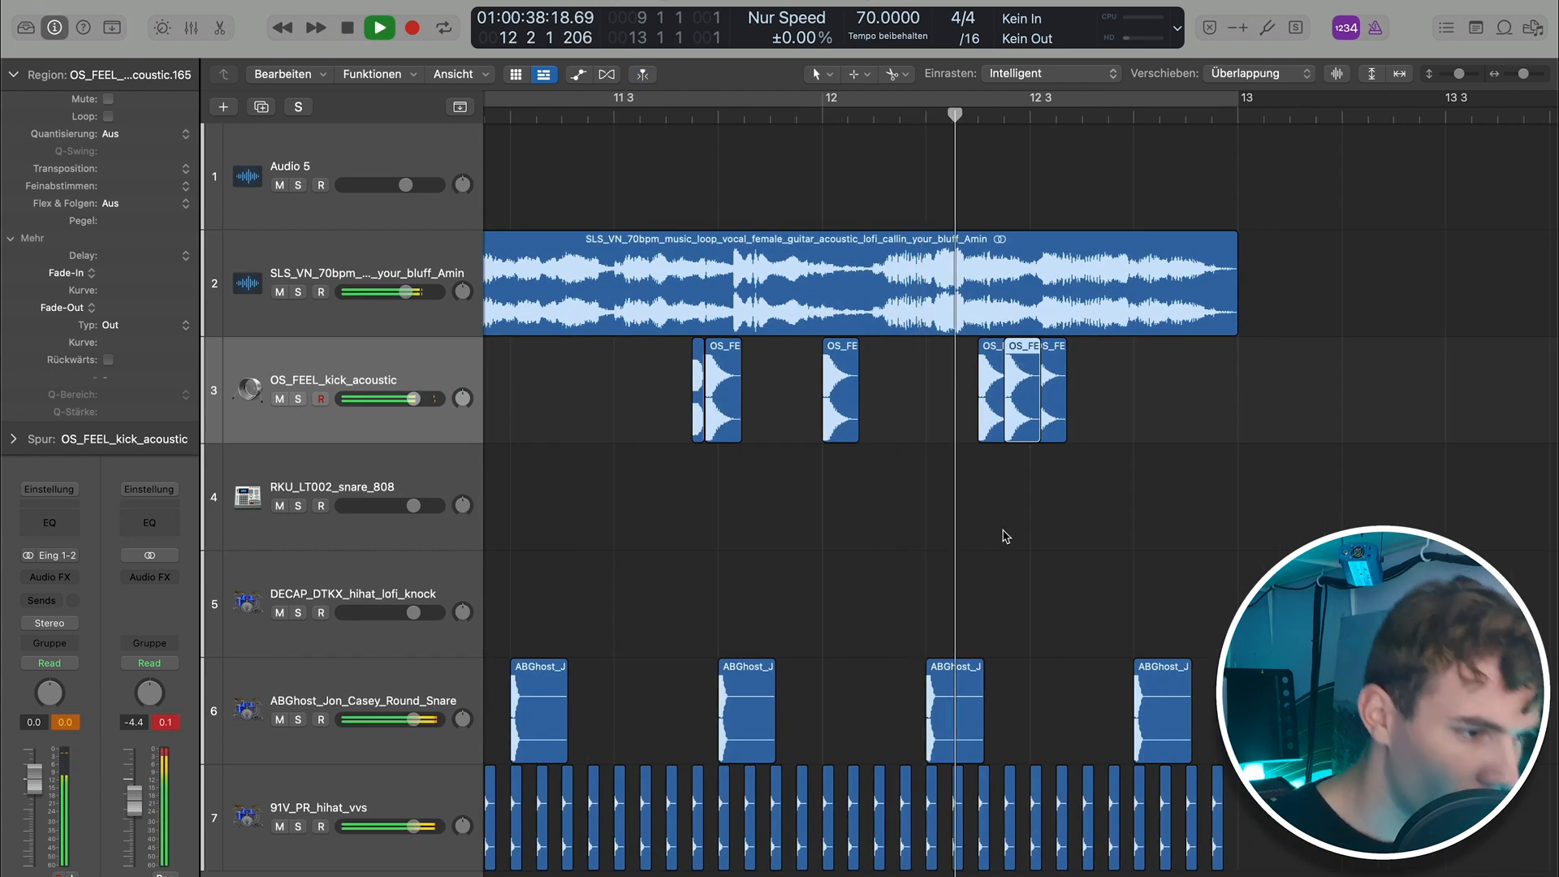
pyautogui.press('space')
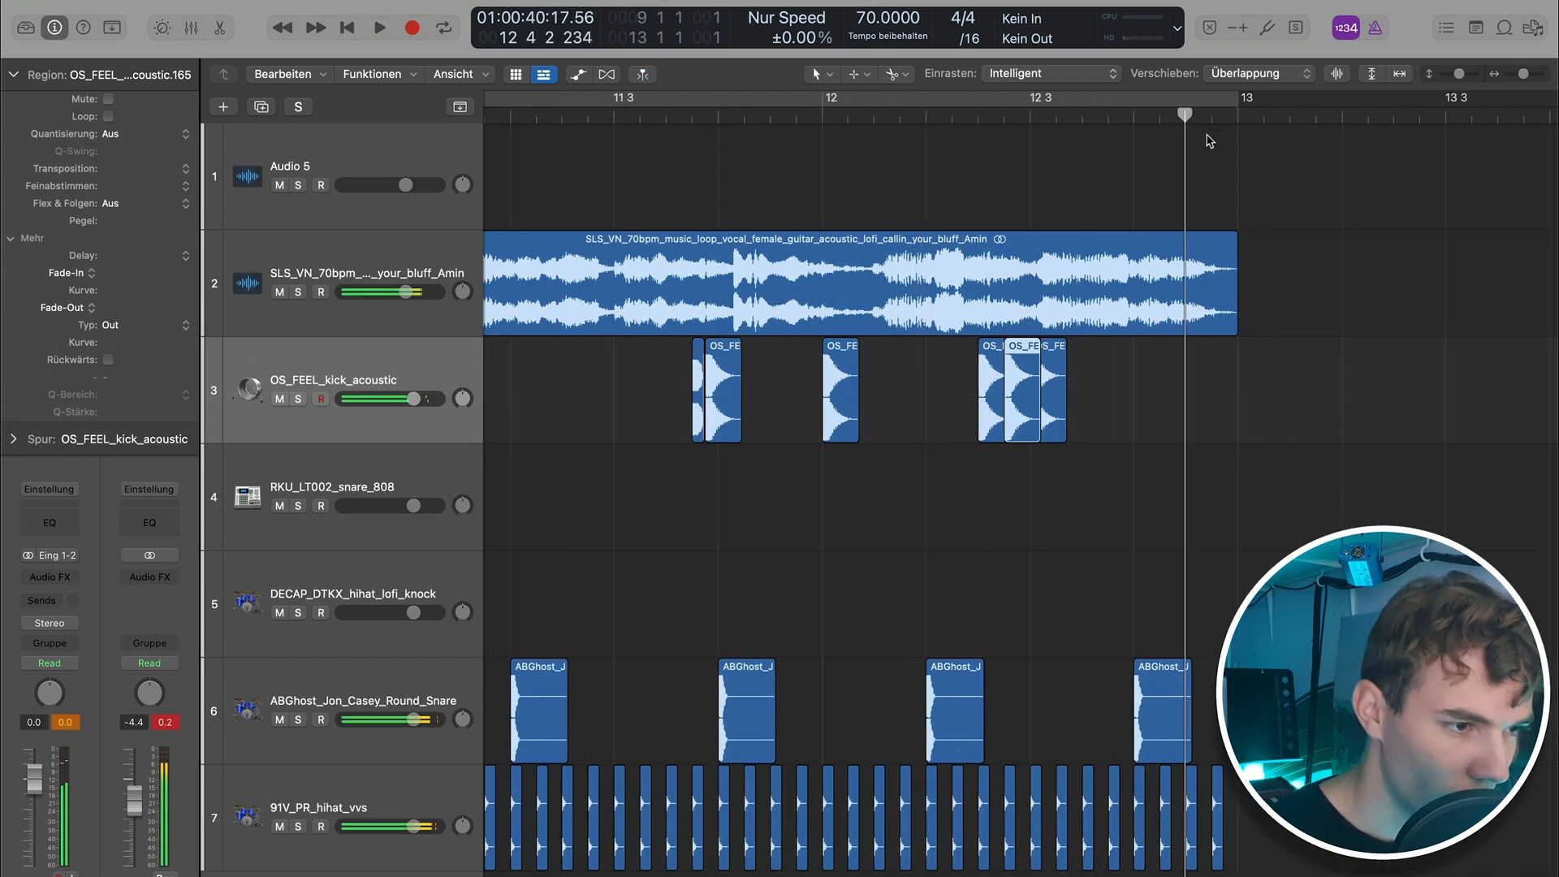
# Add a kick on the last sixteenth of bar 12 and set its gain to -2.2 dB
pyautogui.press('super+v')
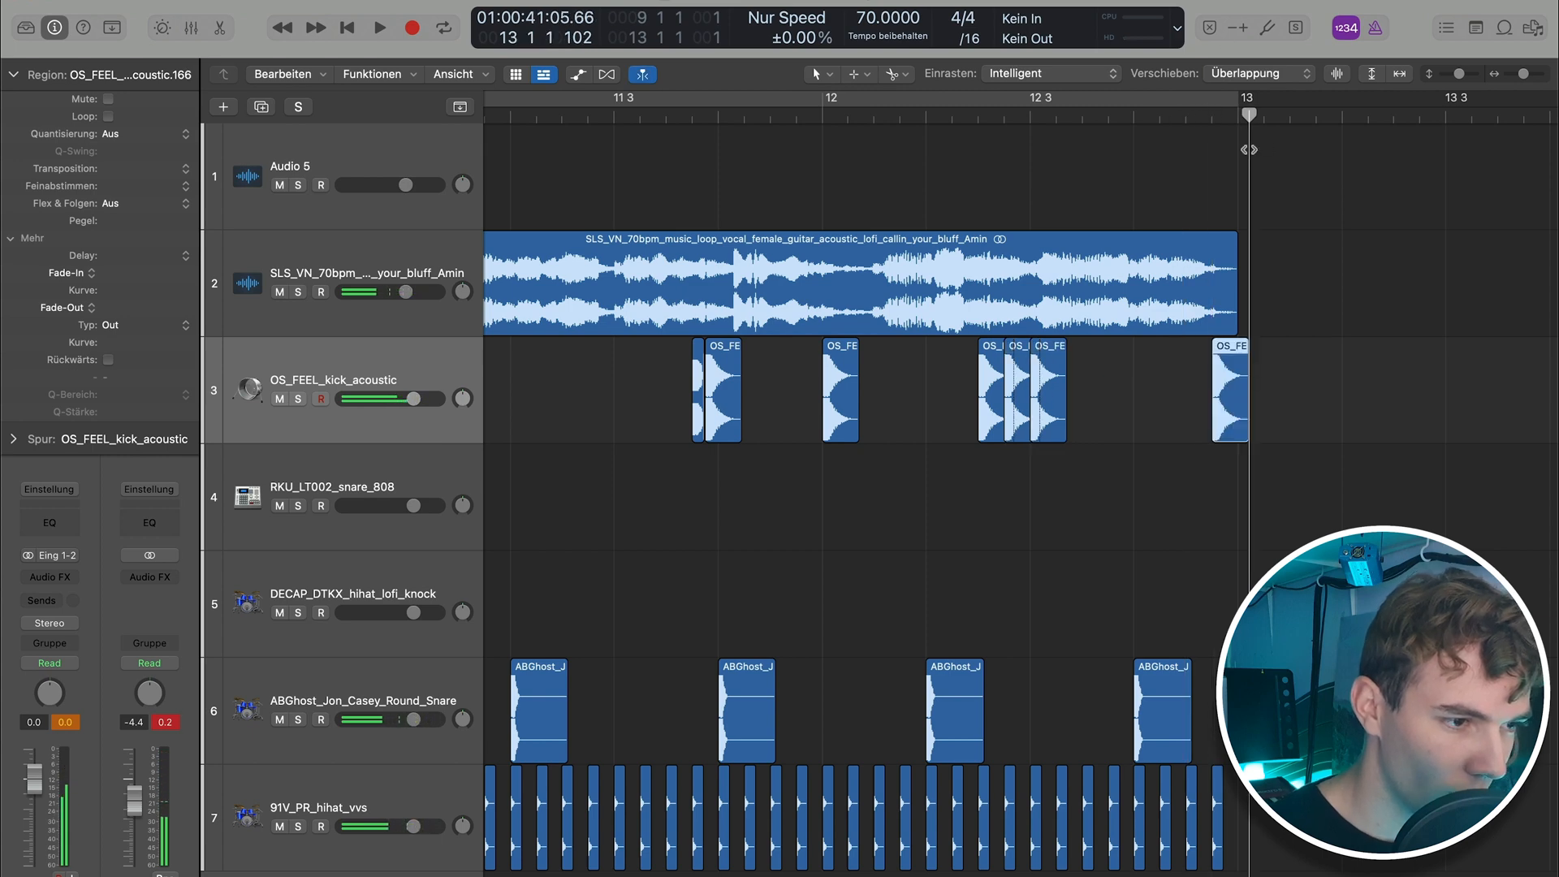
pyautogui.press('super+Left')
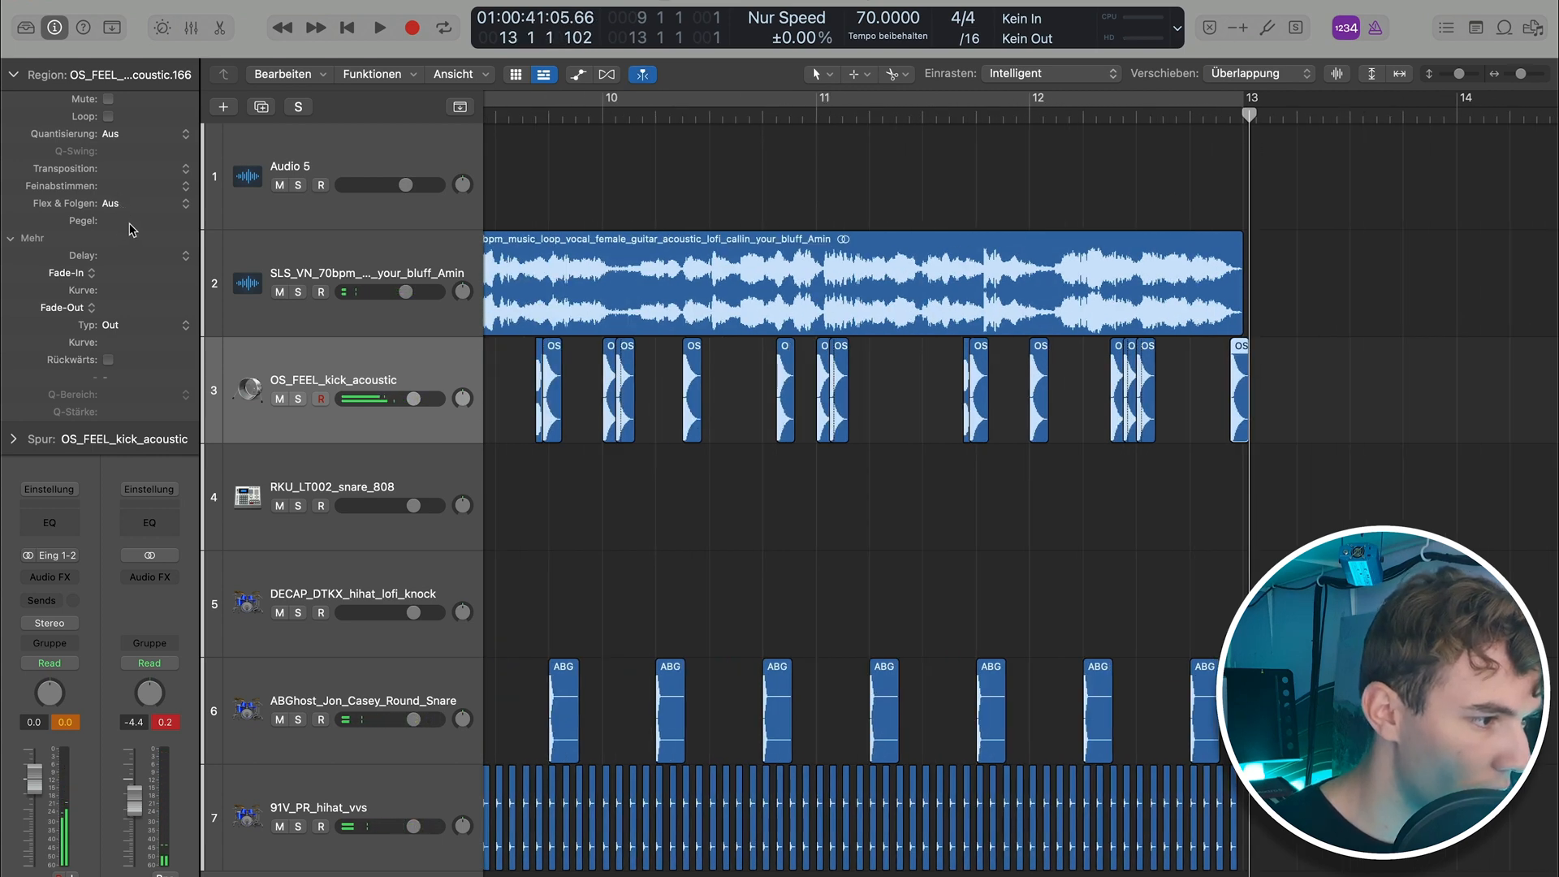
pyautogui.press('super+Left')
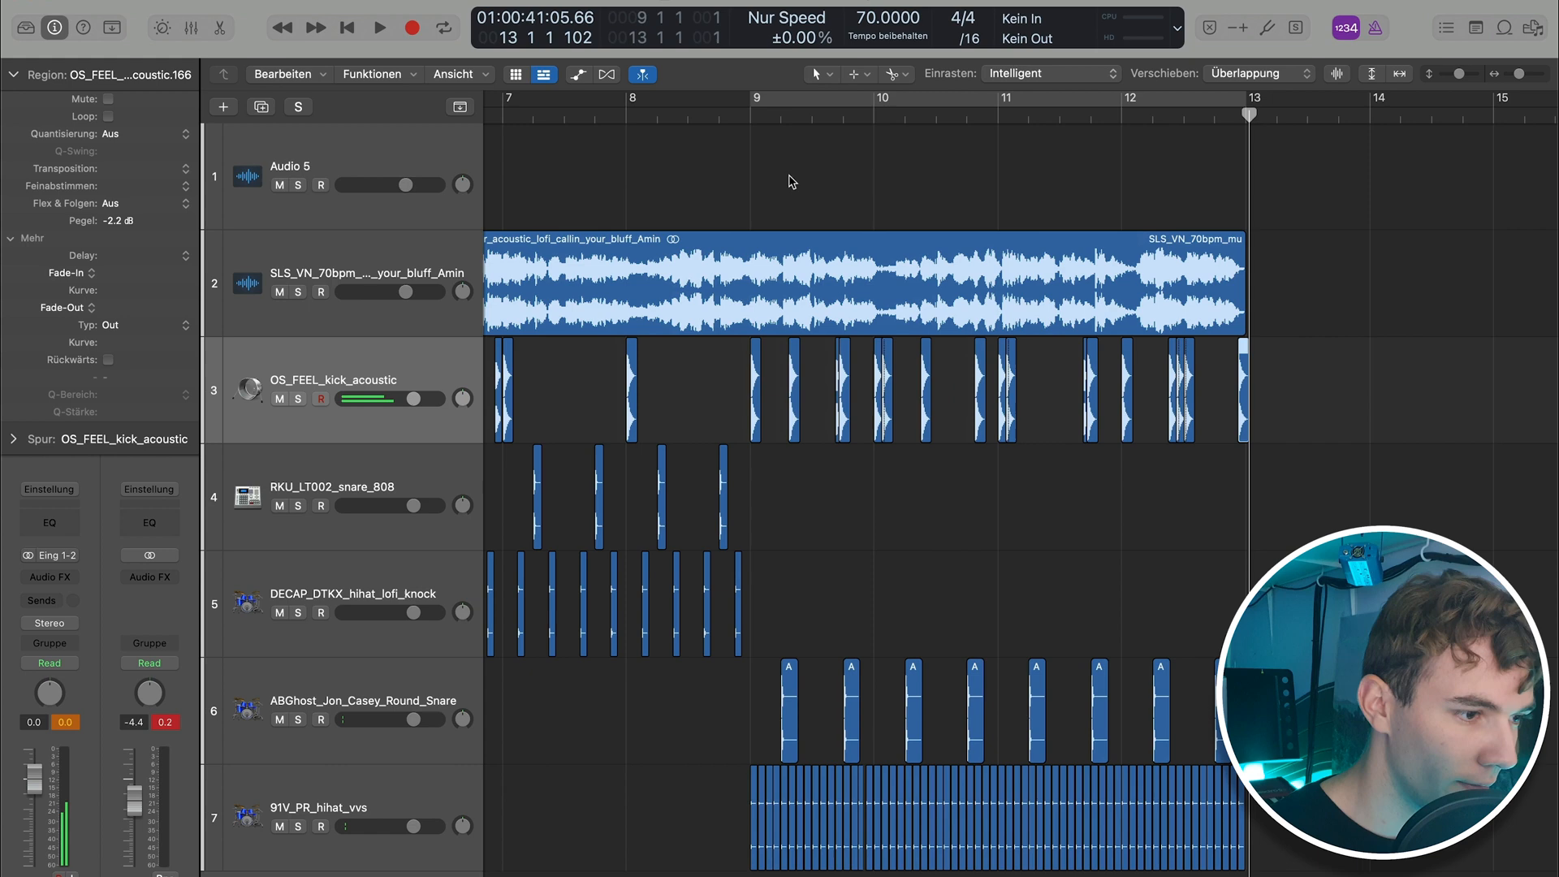
# Turn on the cycle over bars 9 through 12 and play the complete drum section
pyautogui.click(796, 104)
pyautogui.click(815, 209)
pyautogui.scroll(-3, 840, 203)
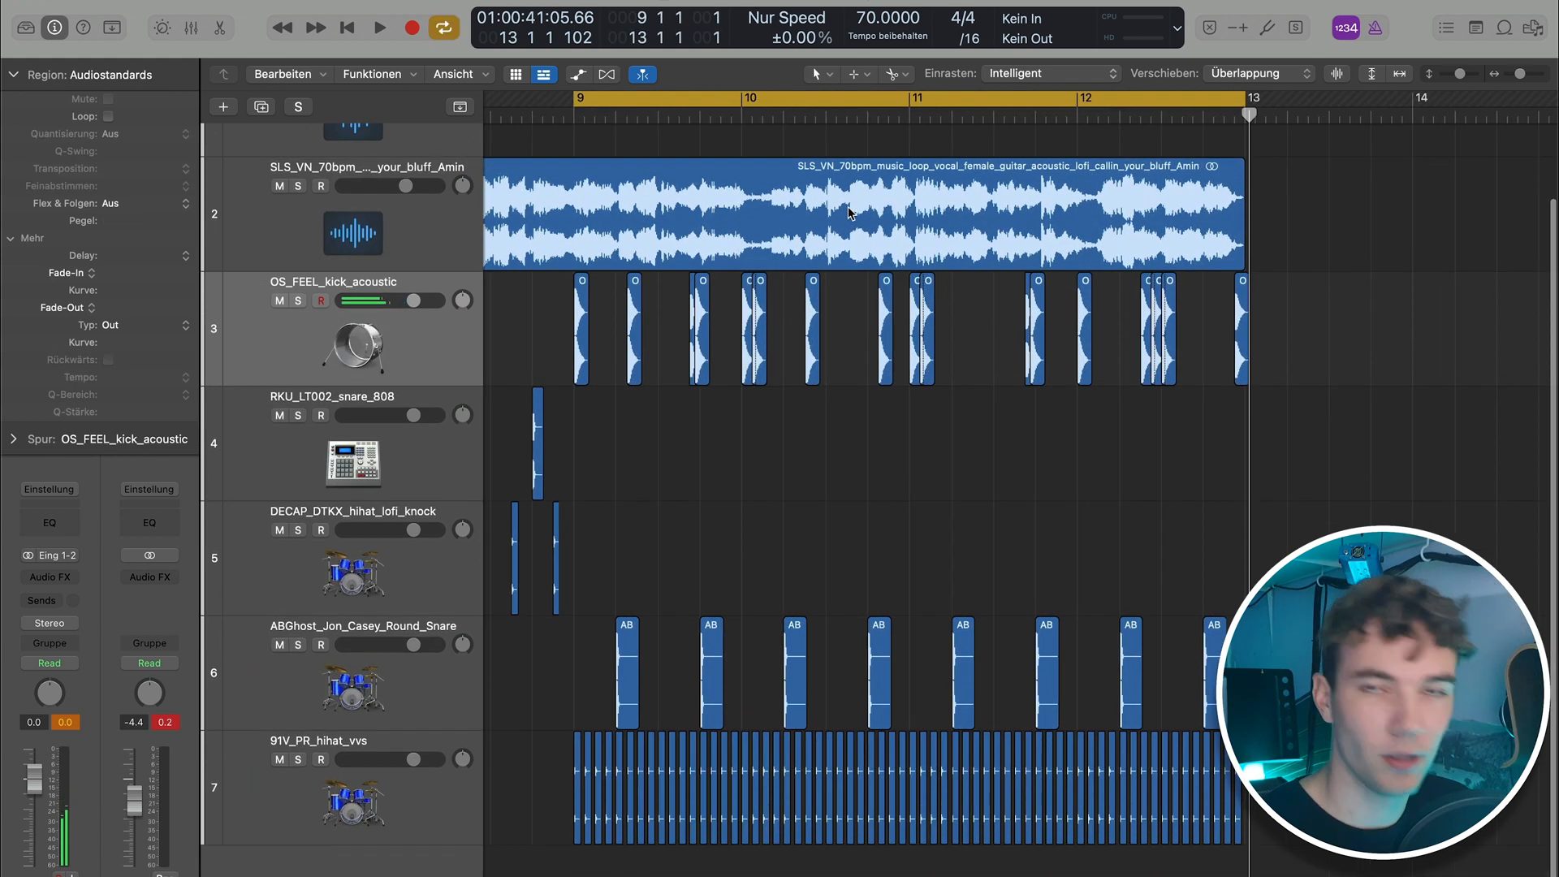
pyautogui.press('space')
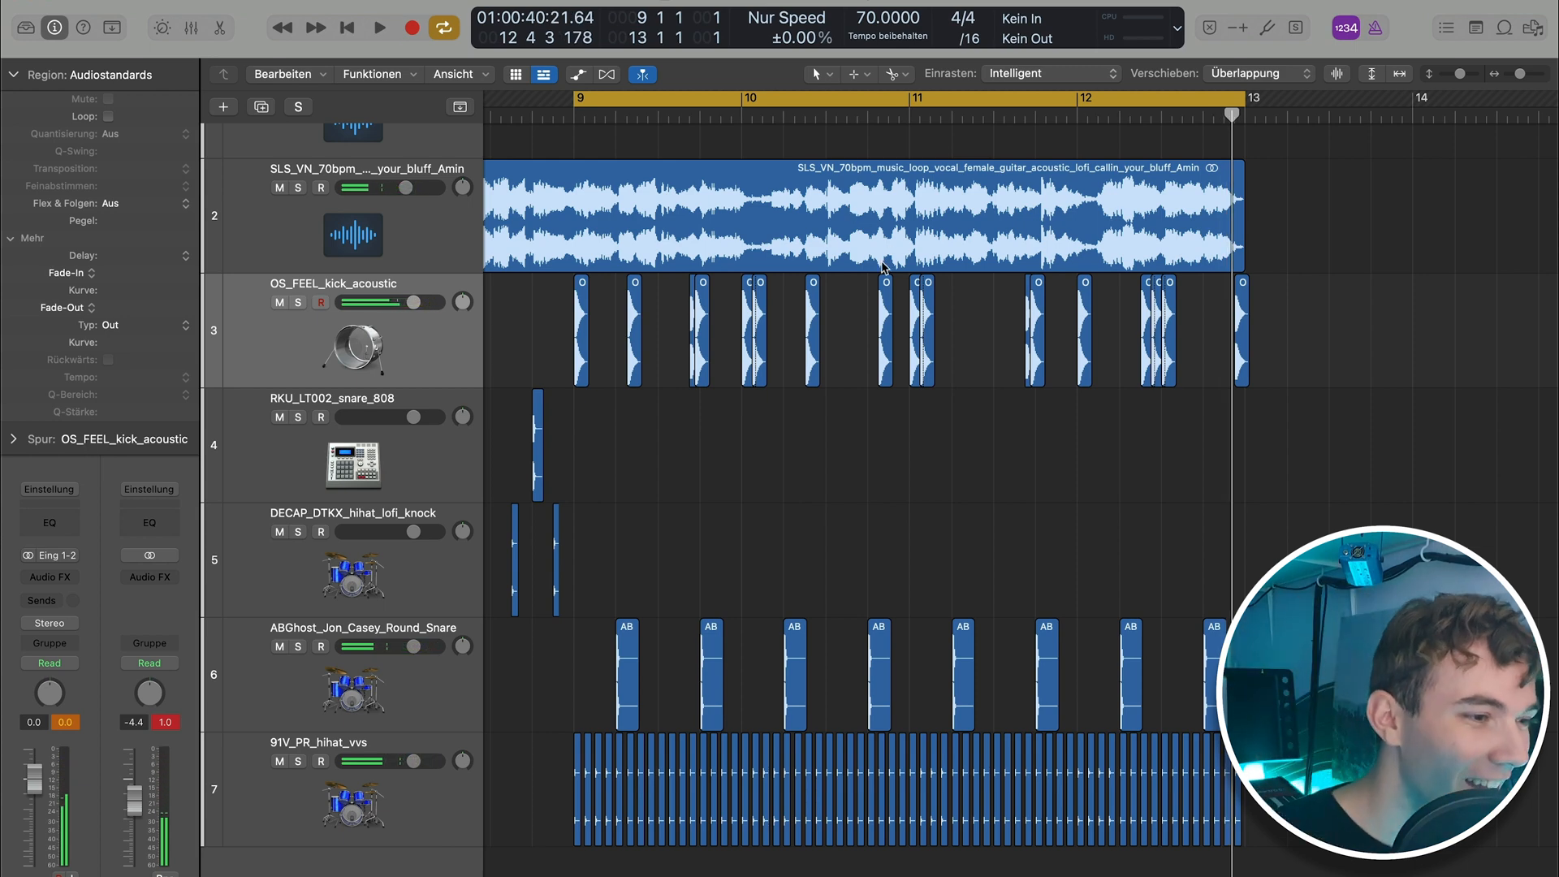
# Turn off the cycle over bars 9 through 12
pyautogui.scroll(-2, 883, 266)
pyautogui.scroll(3, 893, 262)
pyautogui.scroll(-3, 899, 261)
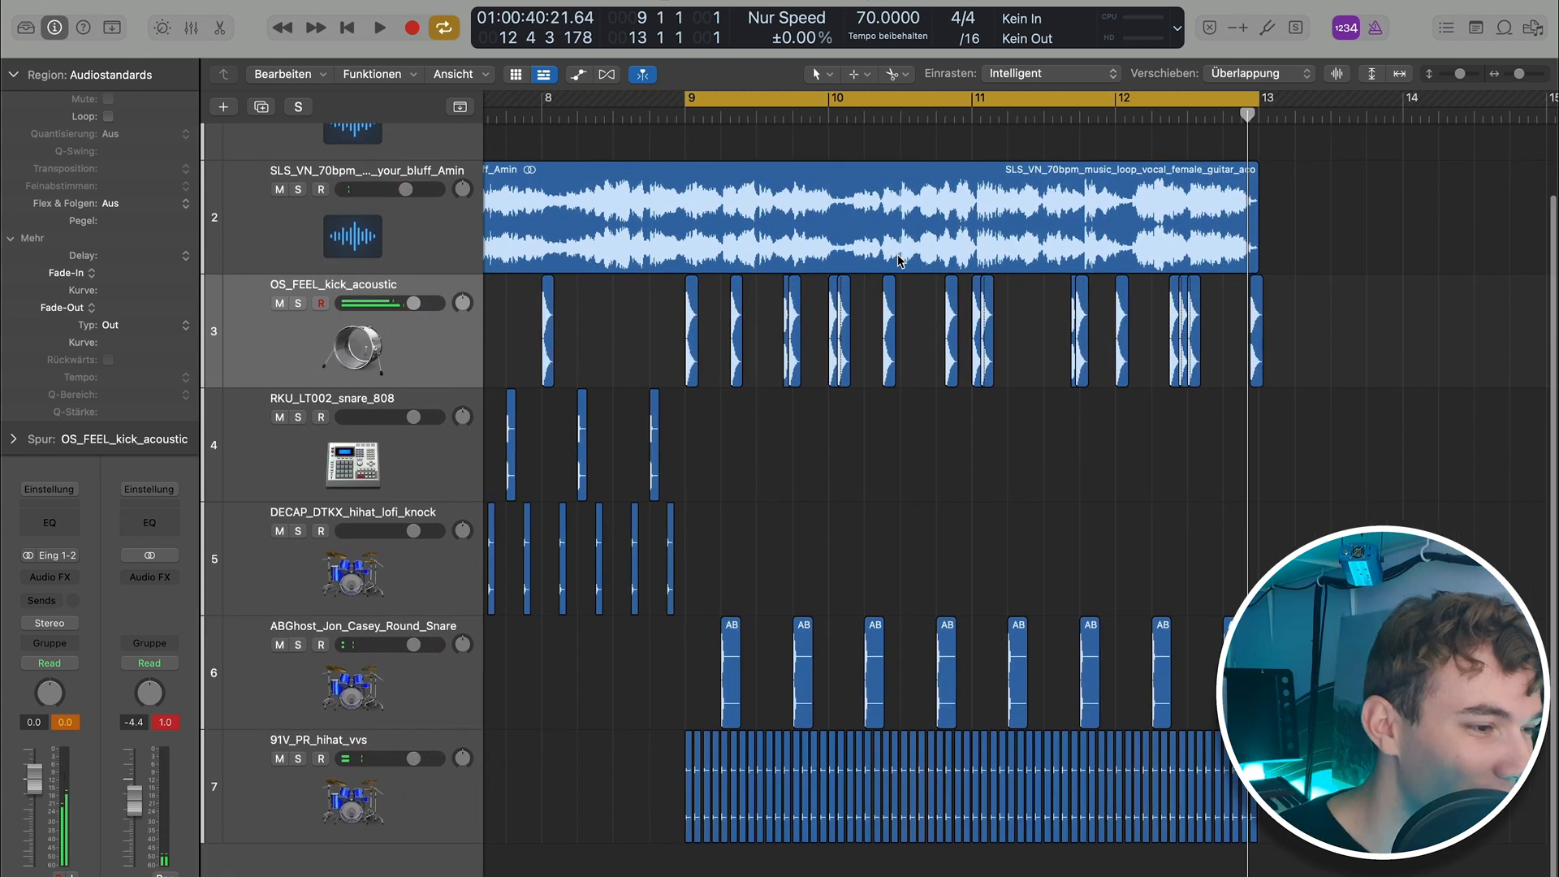
pyautogui.scroll(-2, 899, 261)
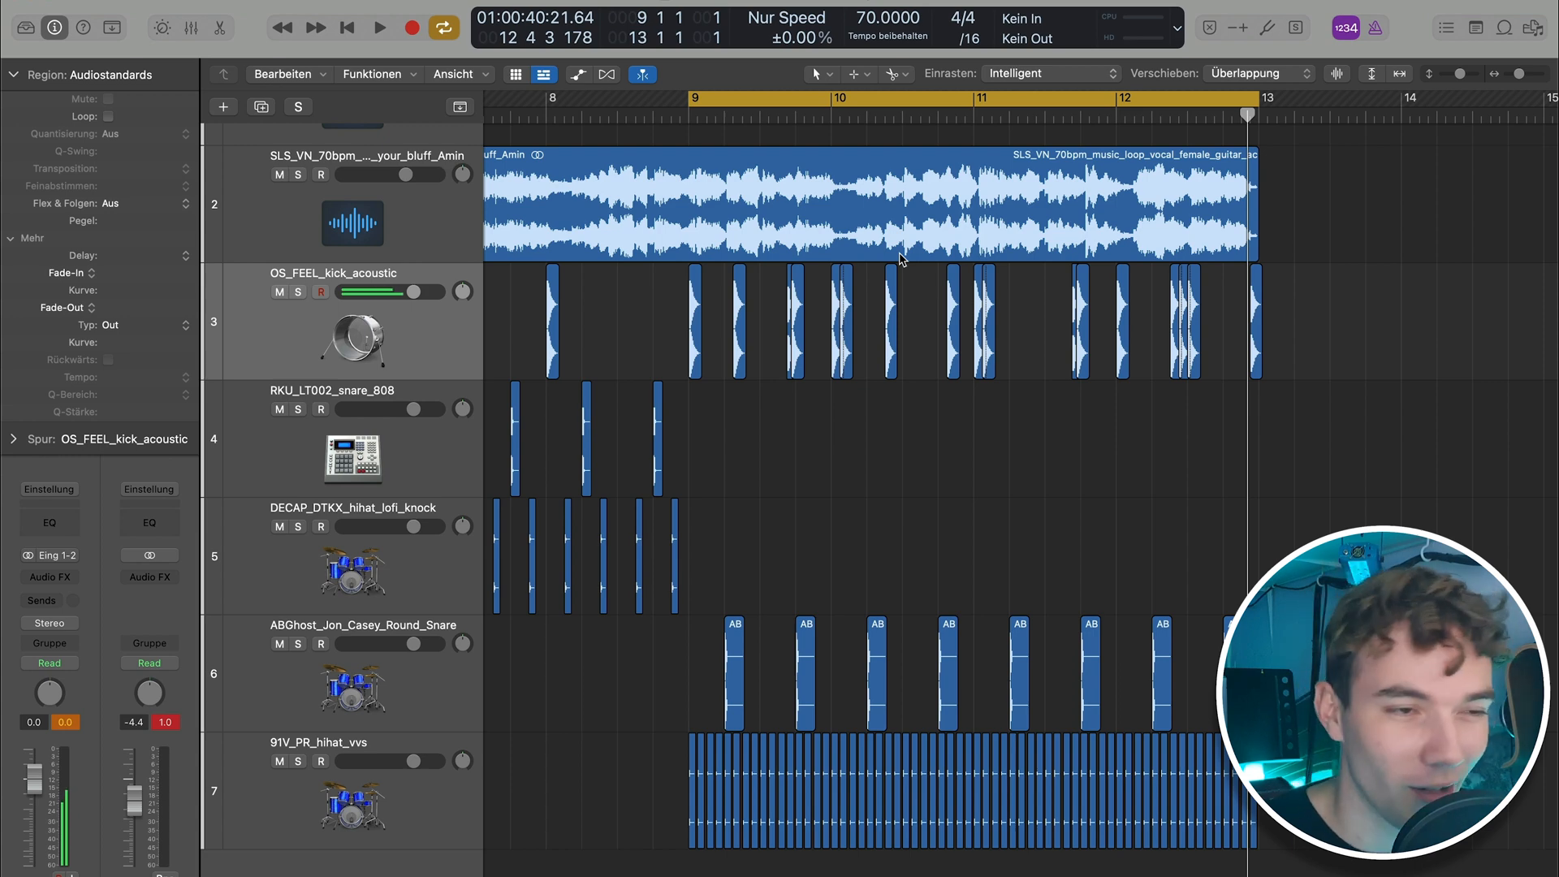
pyautogui.scroll(-1, 900, 261)
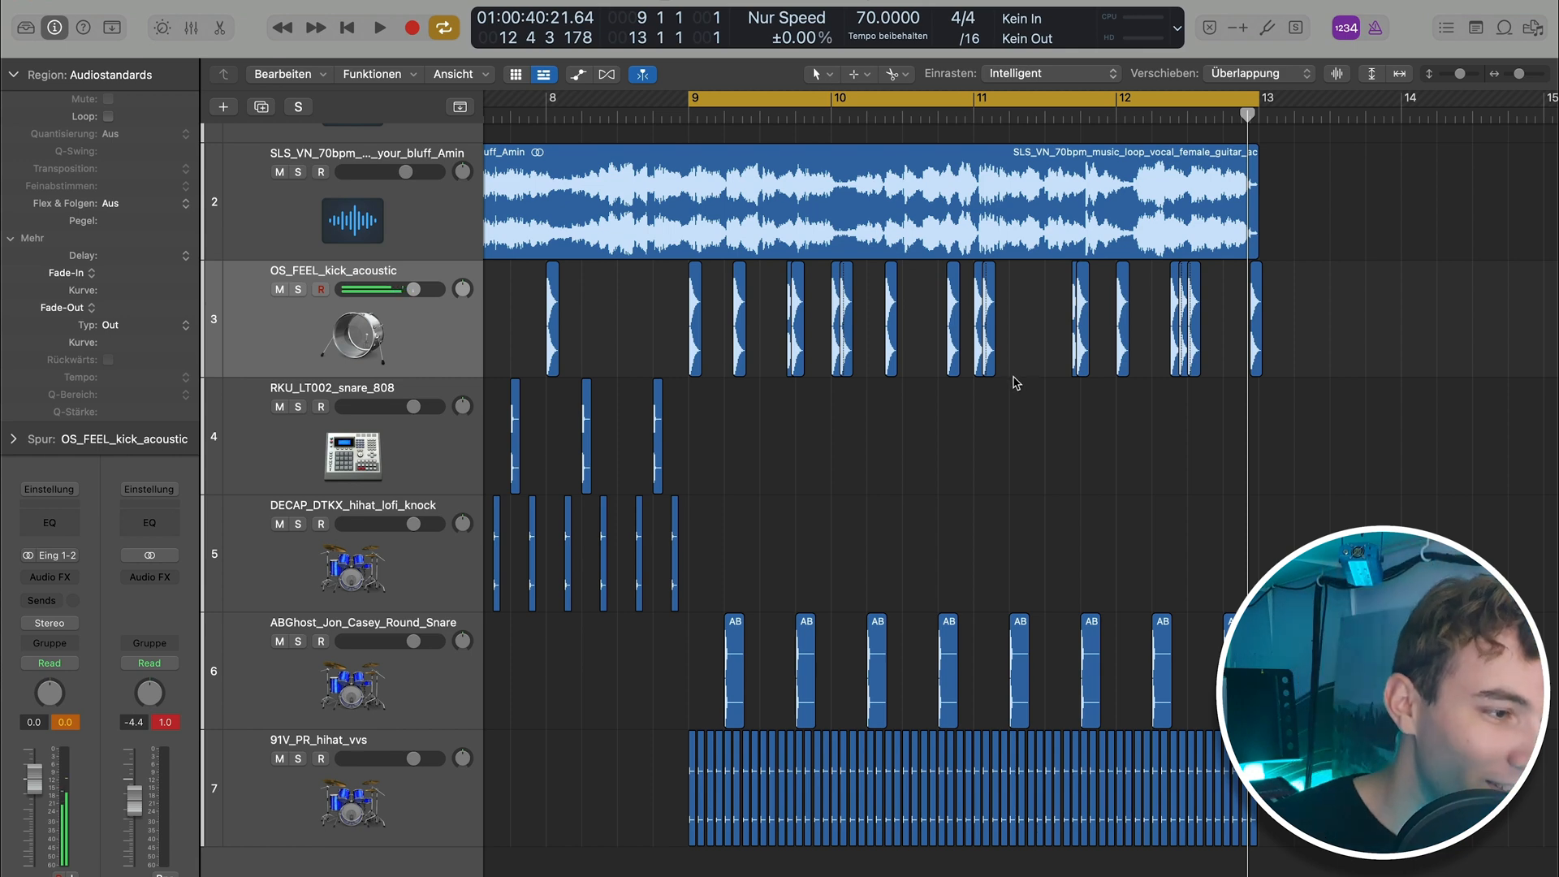
pyautogui.hscroll(-1, 824, 186)
pyautogui.click(779, 124)
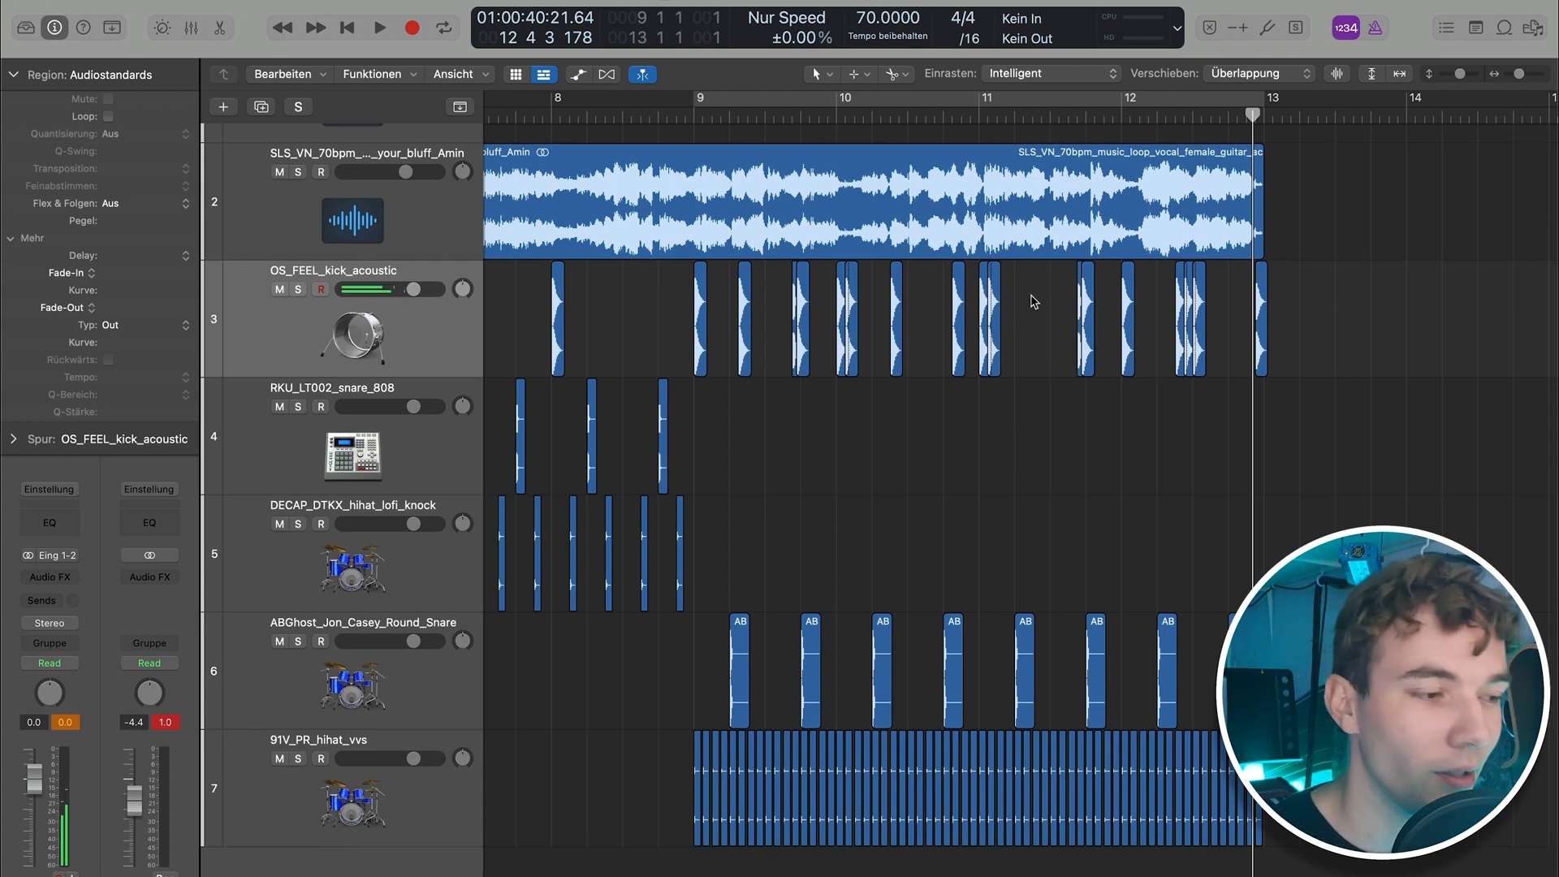
# Stop the looped playback and play the arrangement with the 808 bass from bar 8
pyautogui.click(409, 812)
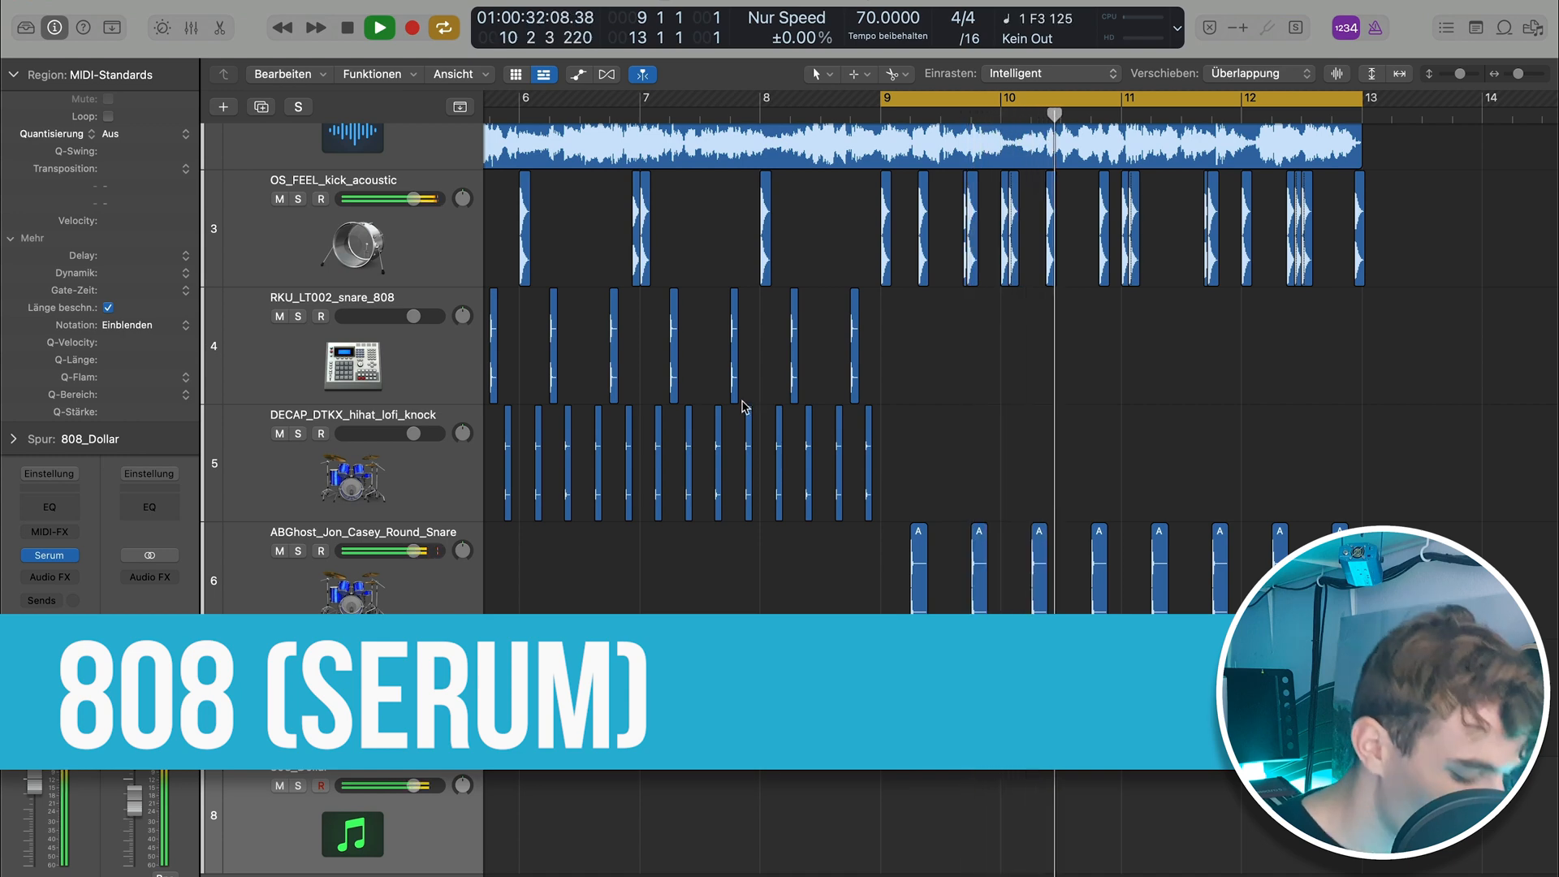
pyautogui.press('space')
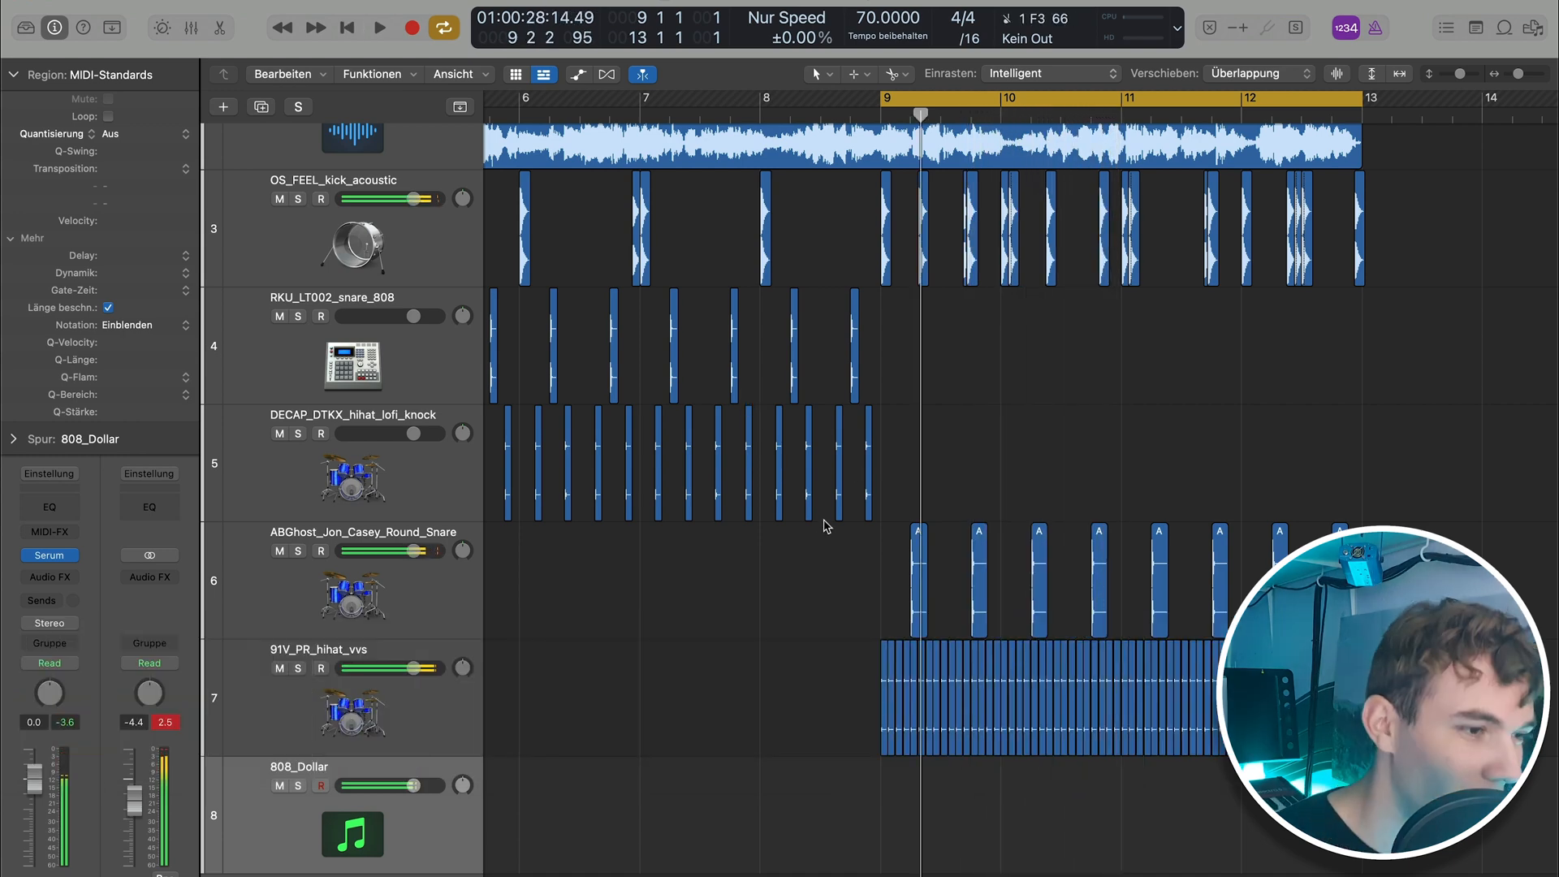
pyautogui.press('super+Left')
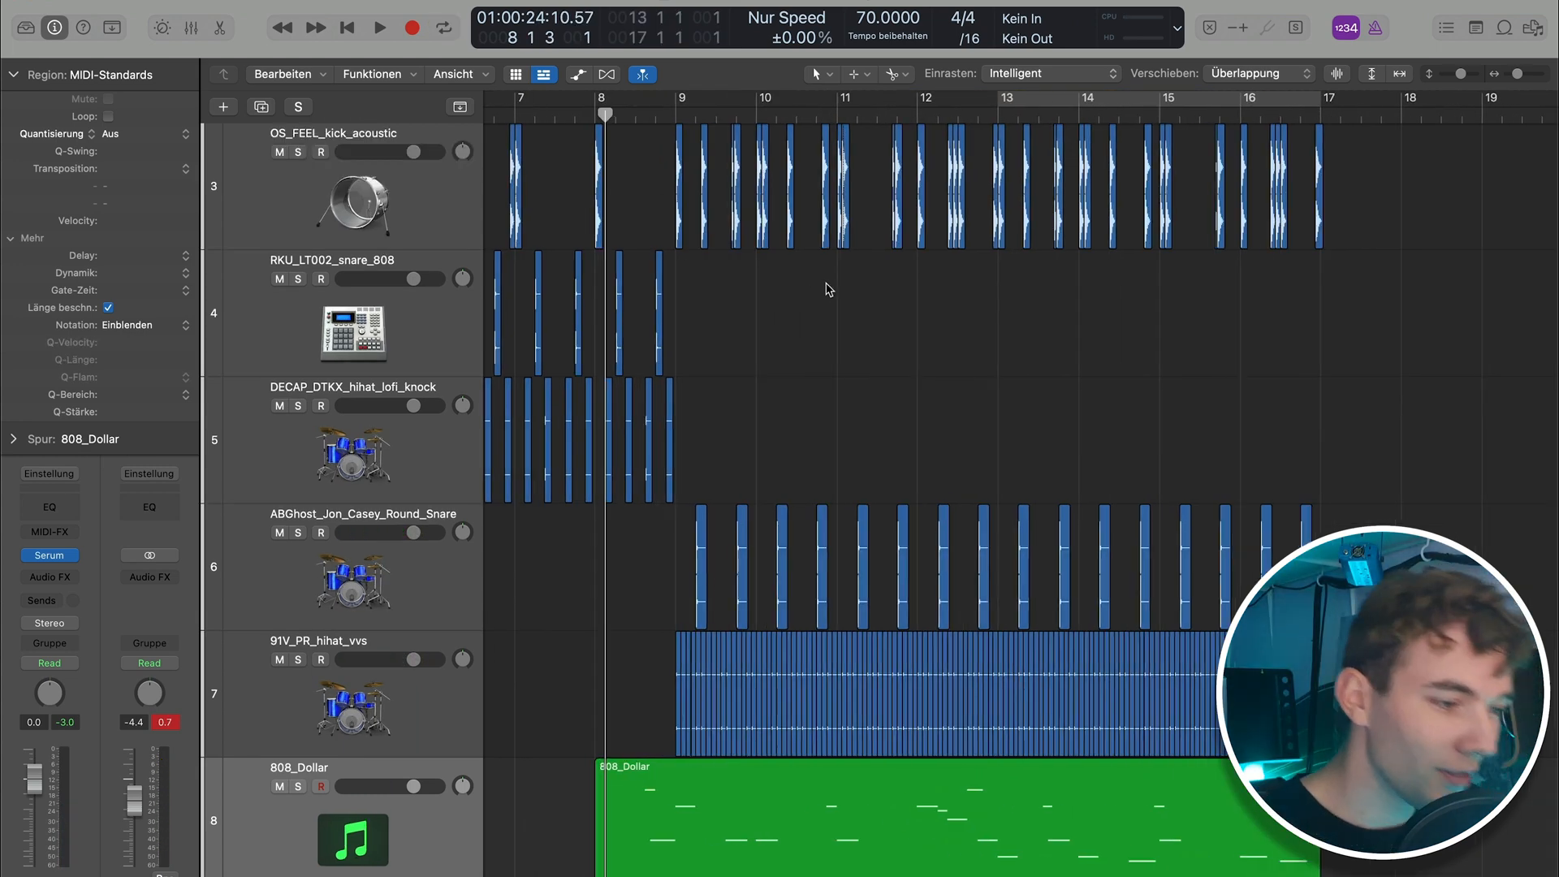
pyautogui.scroll(-1, 848, 260)
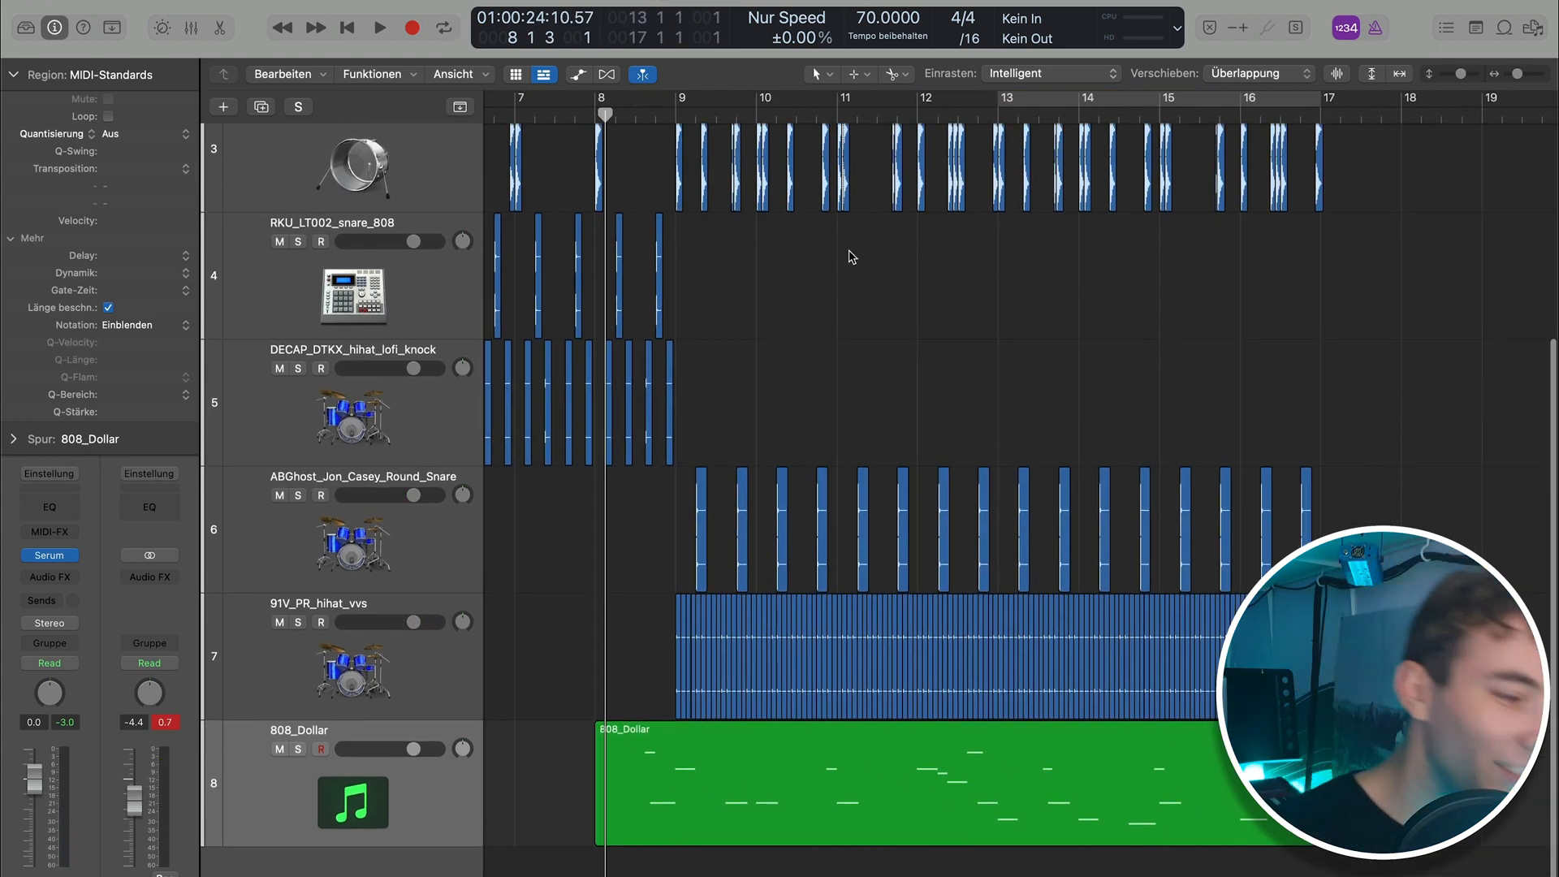
pyautogui.hscroll(1, 898, 320)
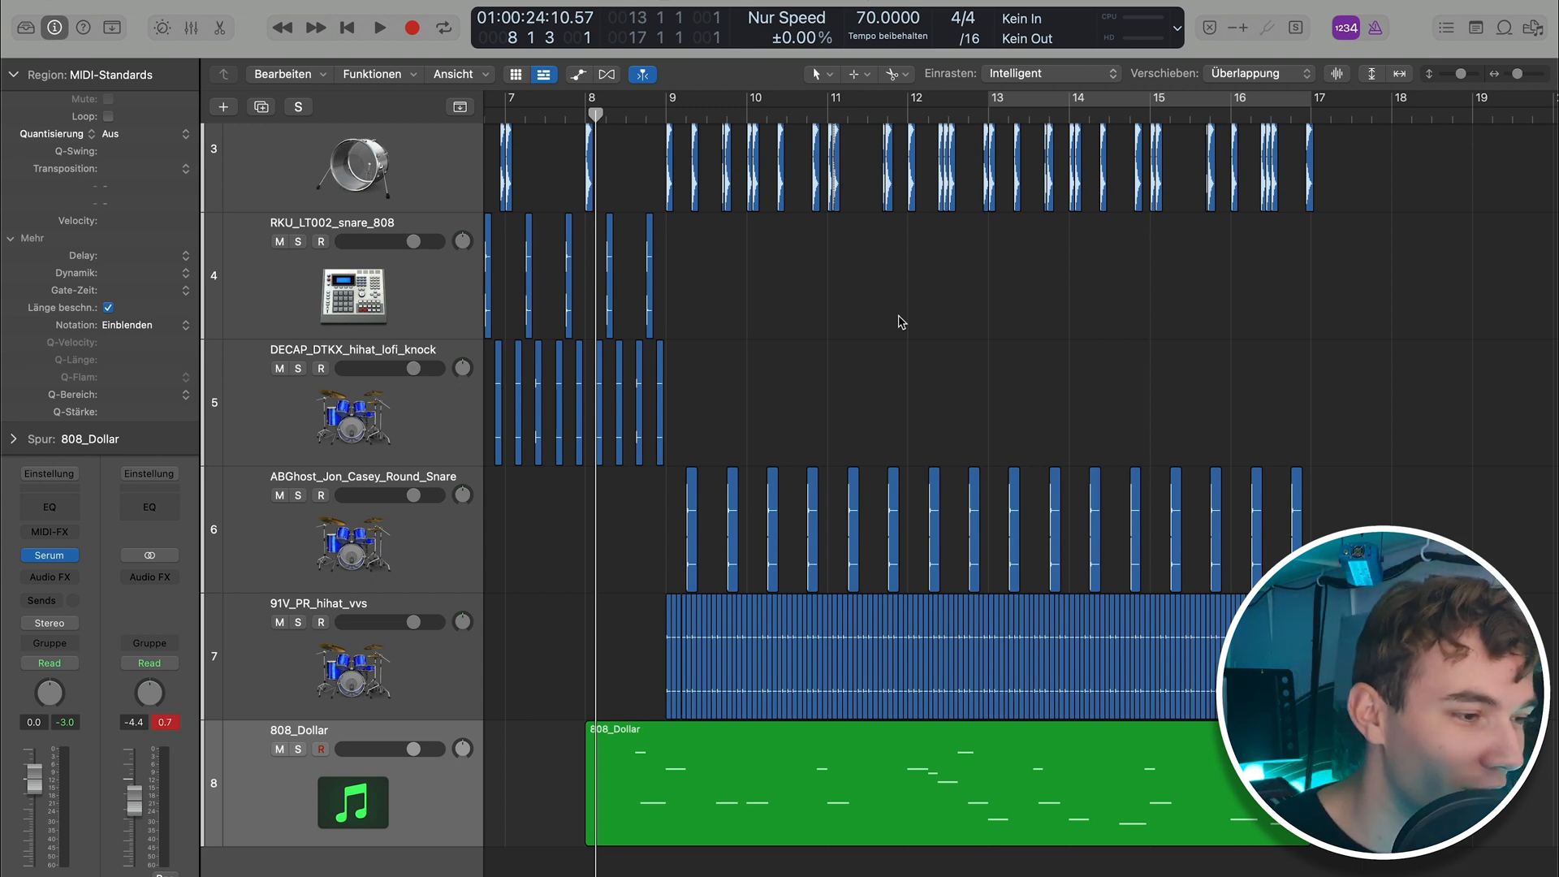
pyautogui.scroll(-3, 899, 320)
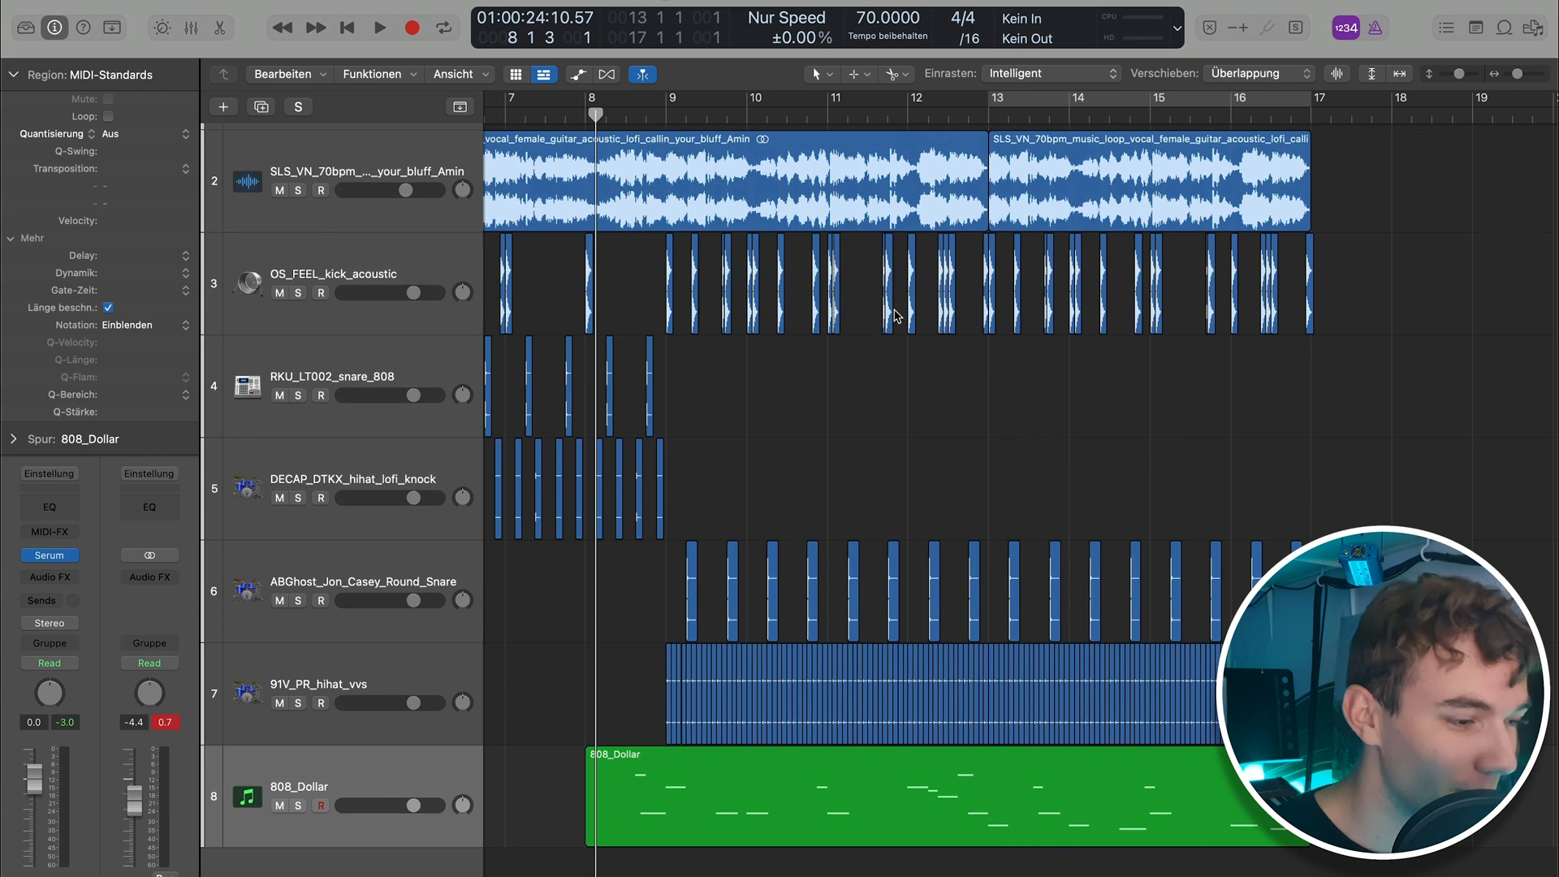
pyautogui.press('space')
pyautogui.scroll(1, 752, 812)
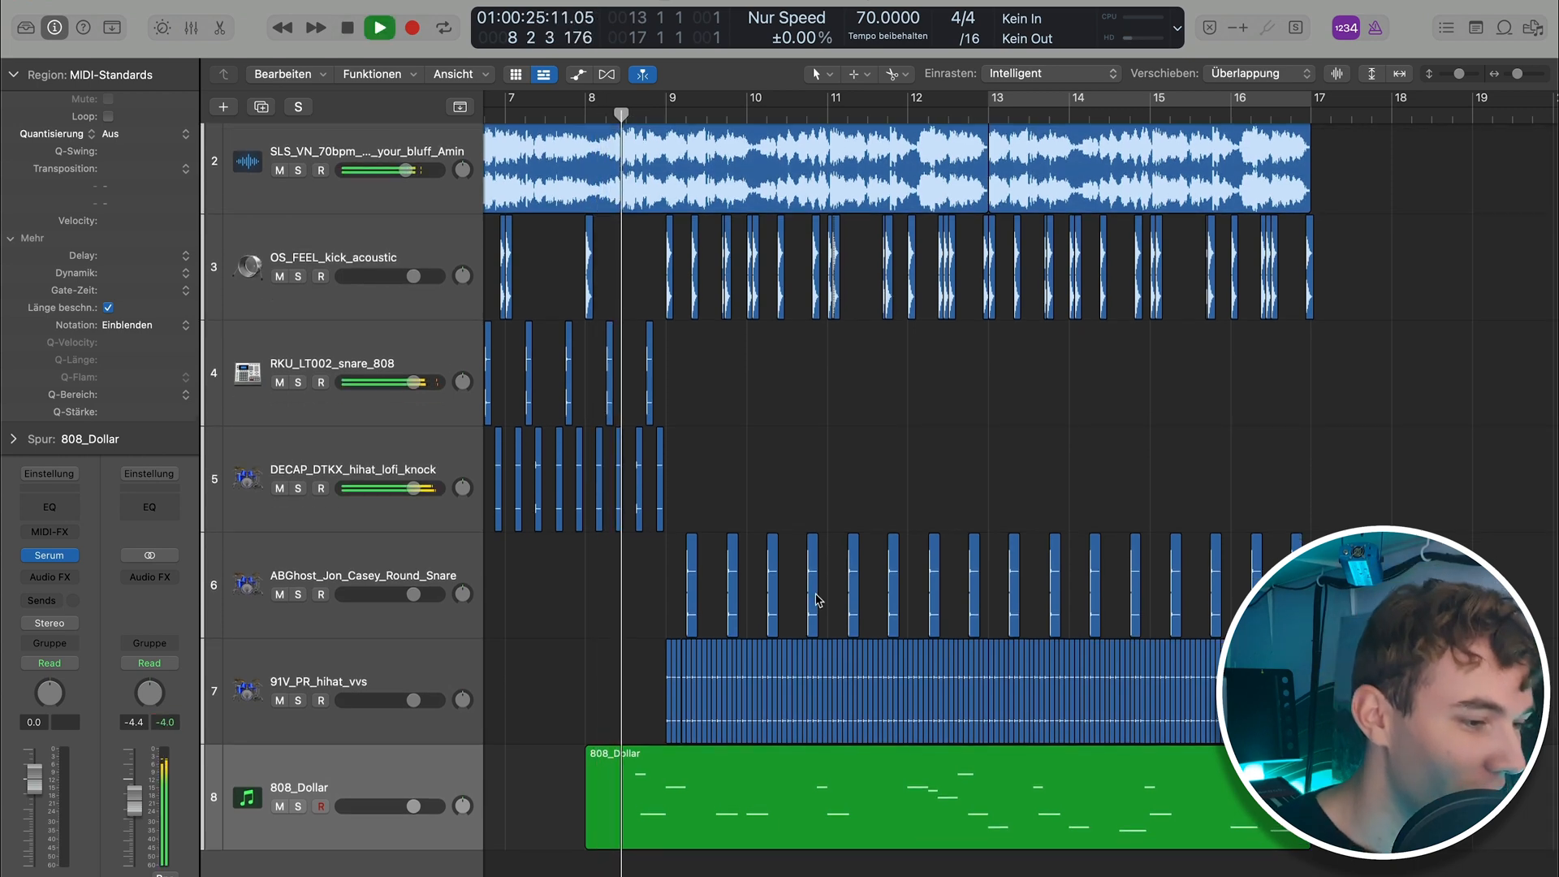
# Open the 808_Dollar region in the piano roll and examine its bass notes across bars 10 to 14 during playback
pyautogui.click(753, 807)
pyautogui.press('p')
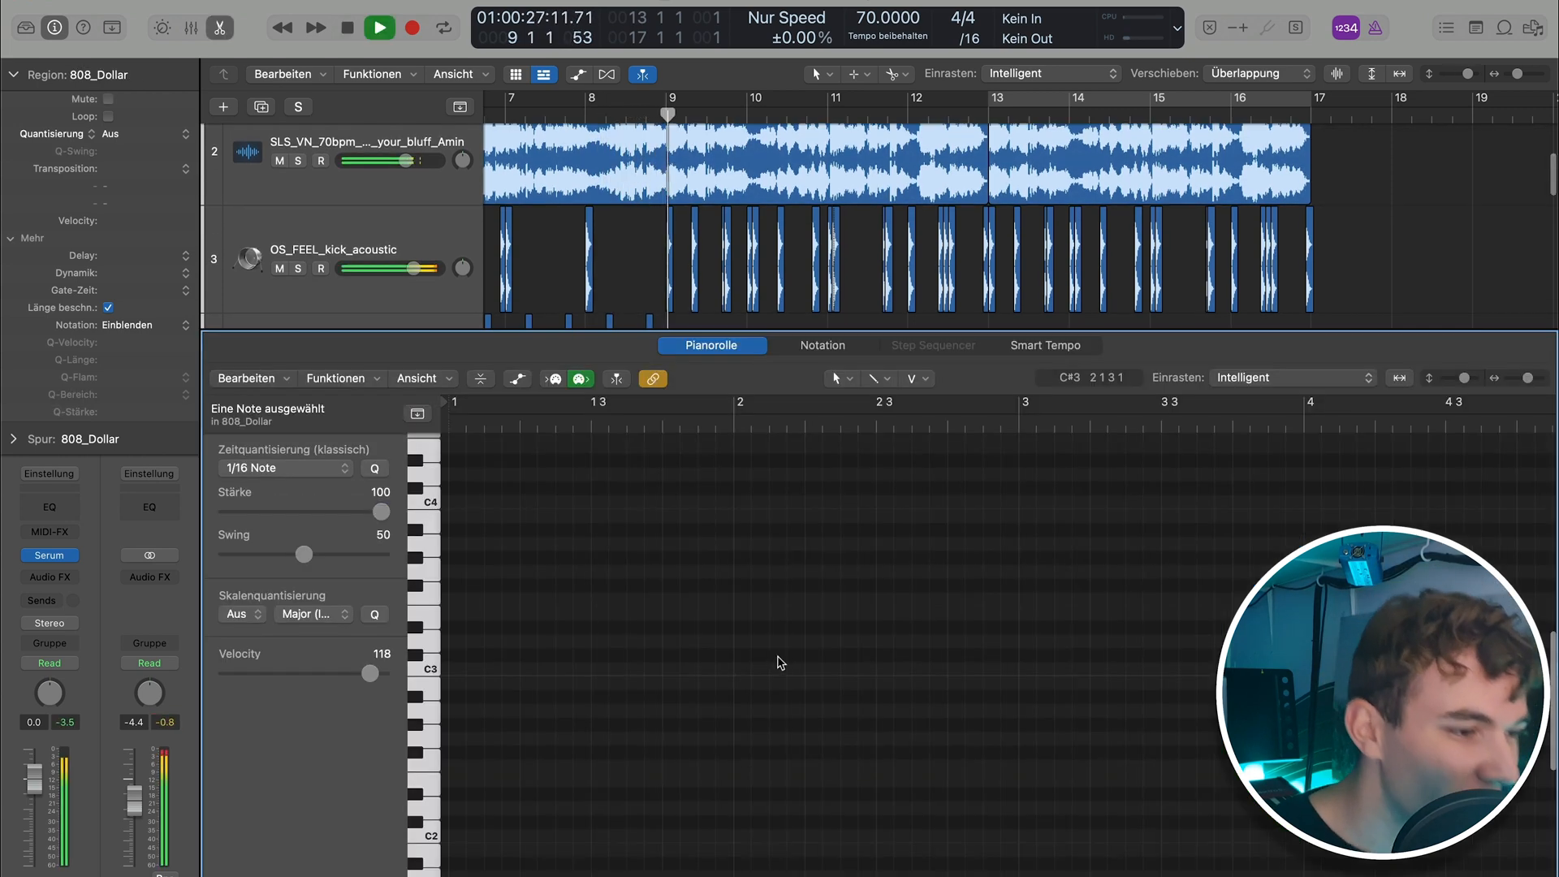
pyautogui.scroll(-5, 558, 198)
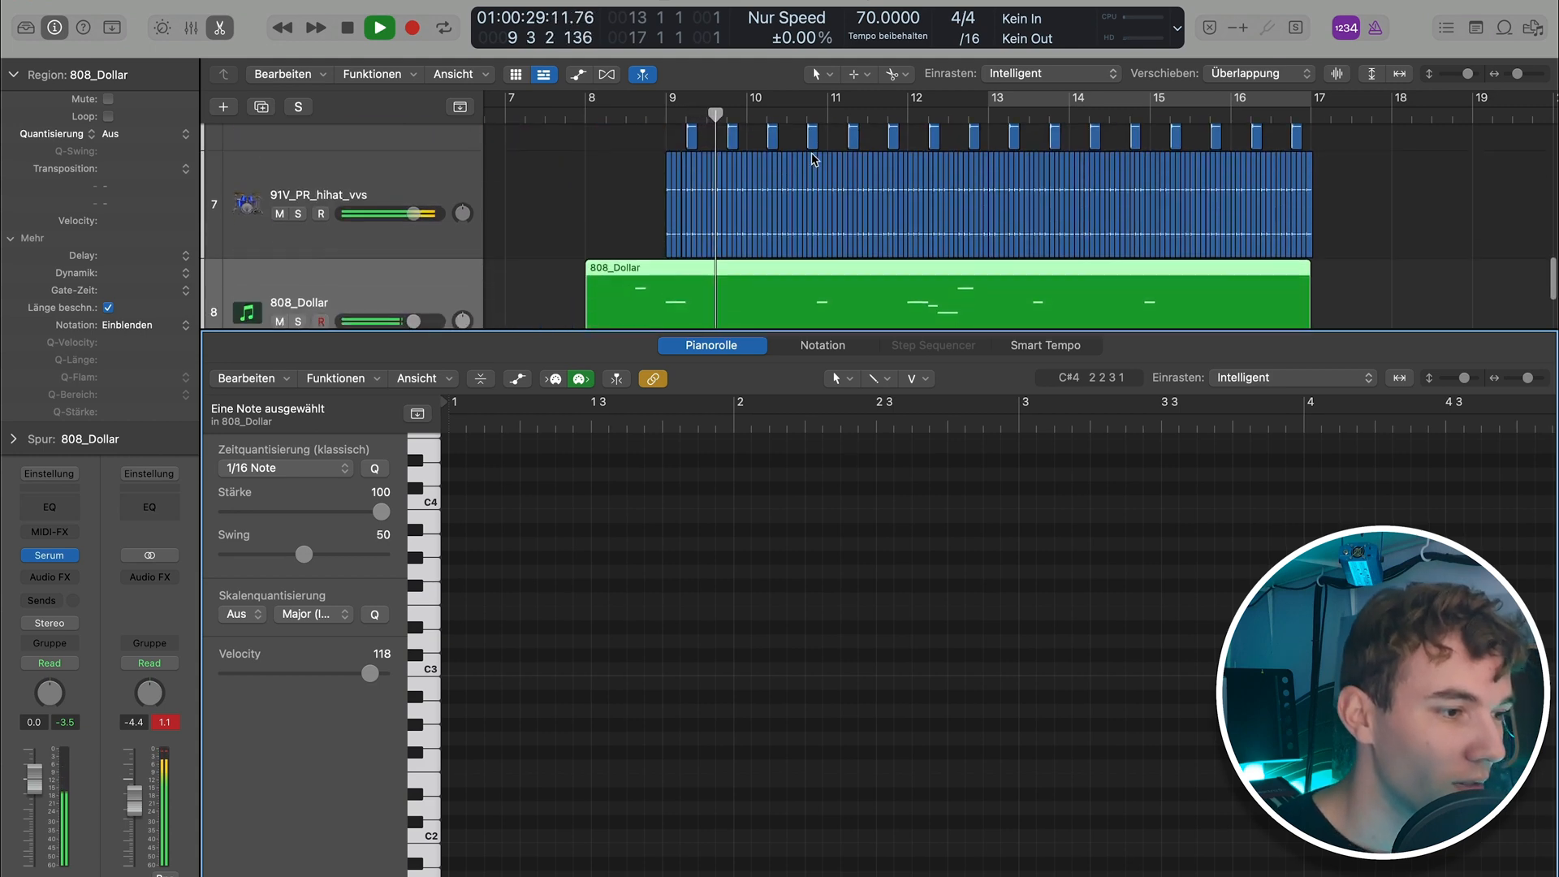
pyautogui.click(561, 198)
pyautogui.click(623, 255)
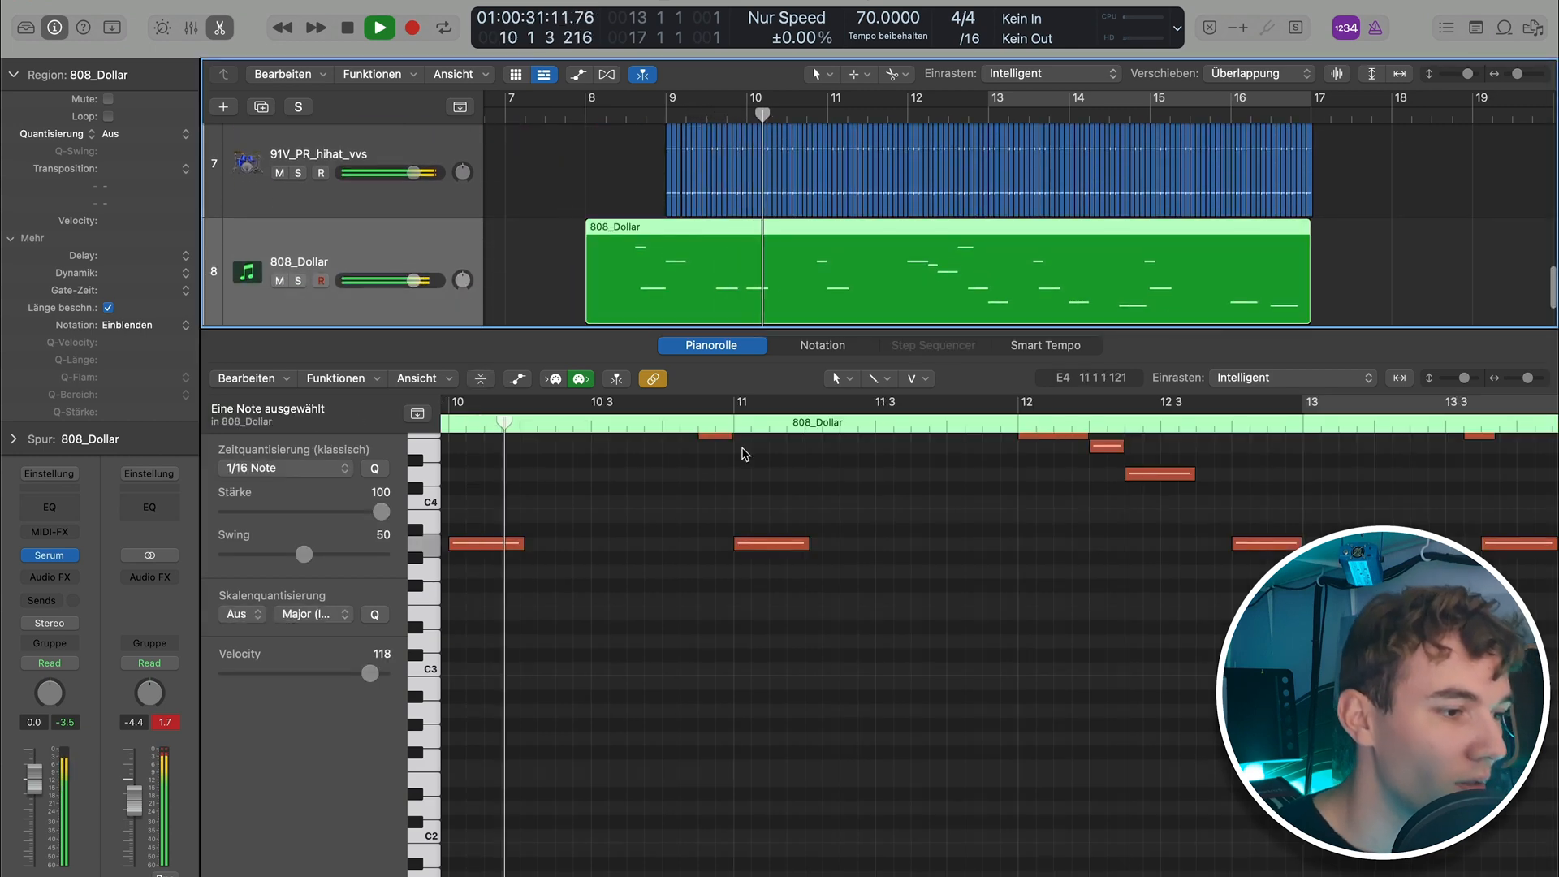
pyautogui.scroll(3, 751, 479)
pyautogui.scroll(2, 761, 499)
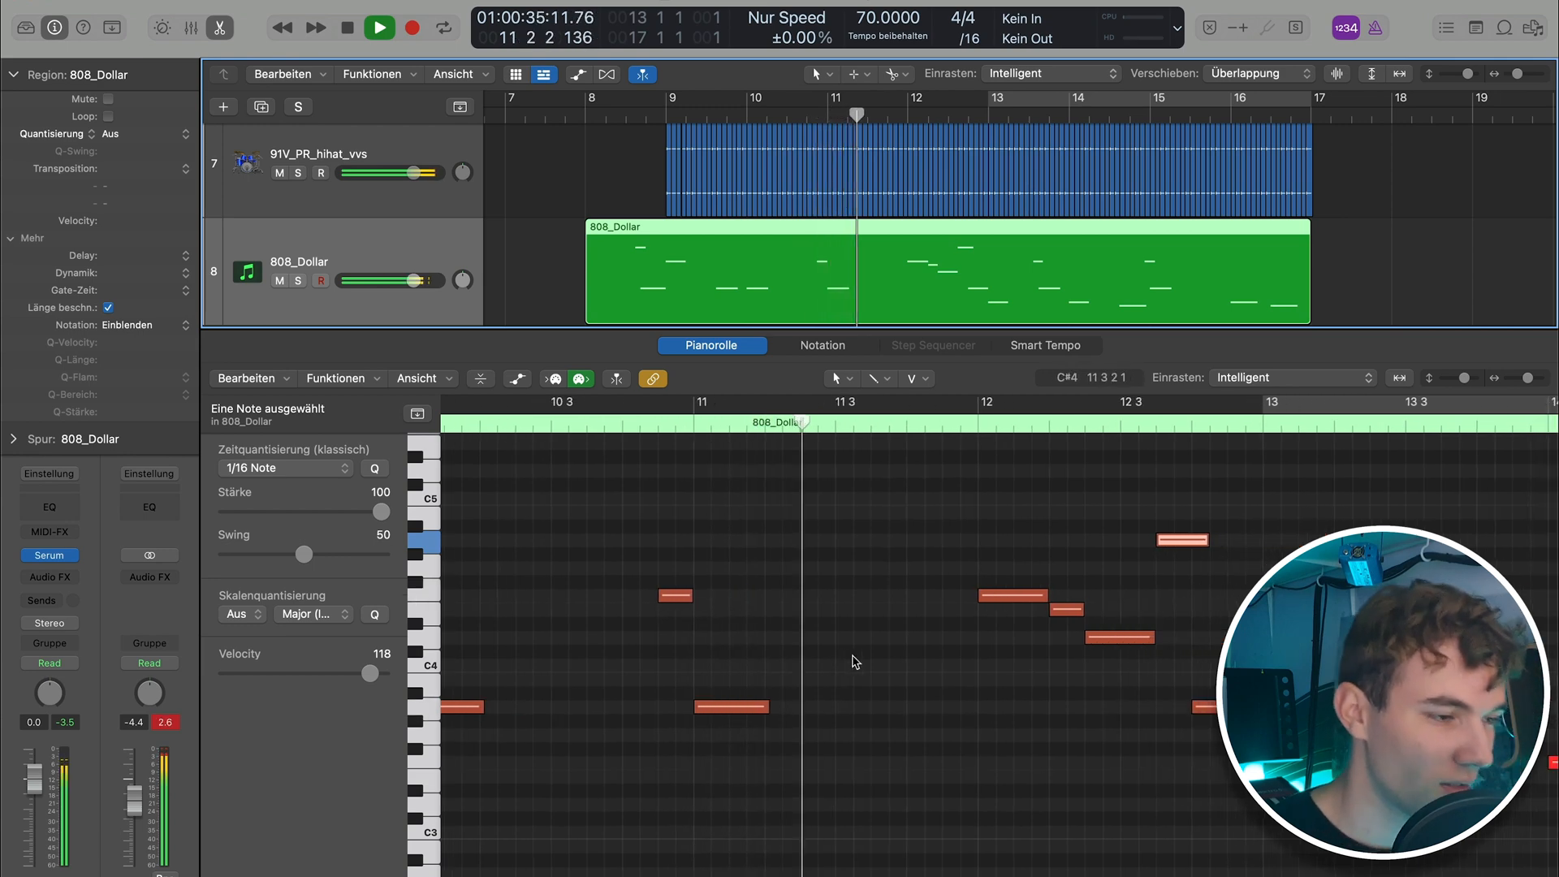
pyautogui.scroll(2, 842, 674)
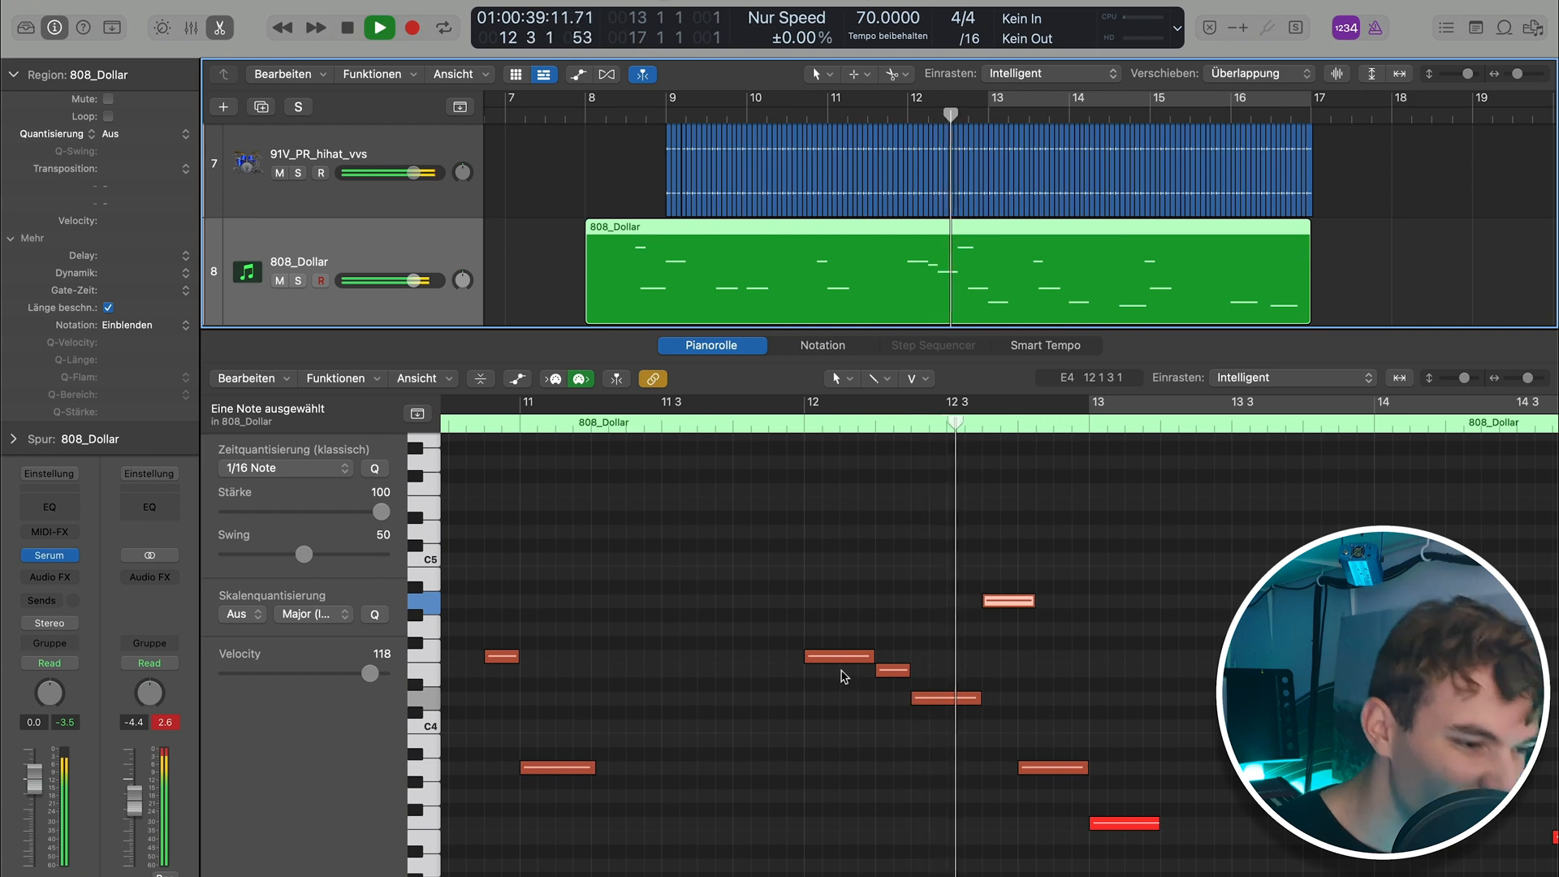
pyautogui.click(859, 752)
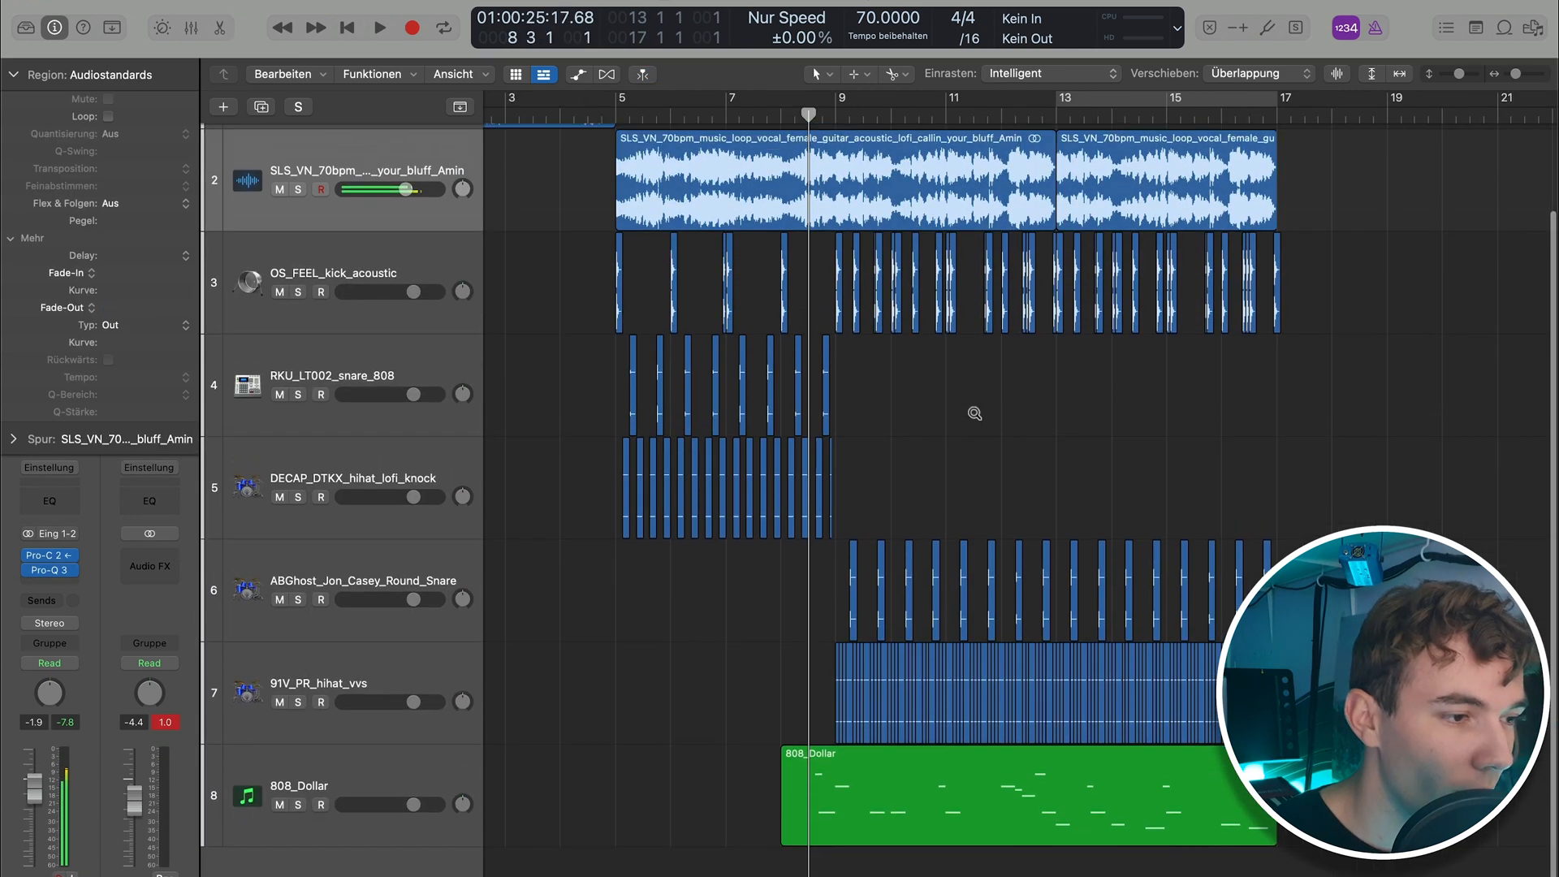
# Add the AB_YT5_Dabow_130 synth stack loop from Splice on its own track, close Splice Bridge and start the region at bar 9
pyautogui.press('super+Down')
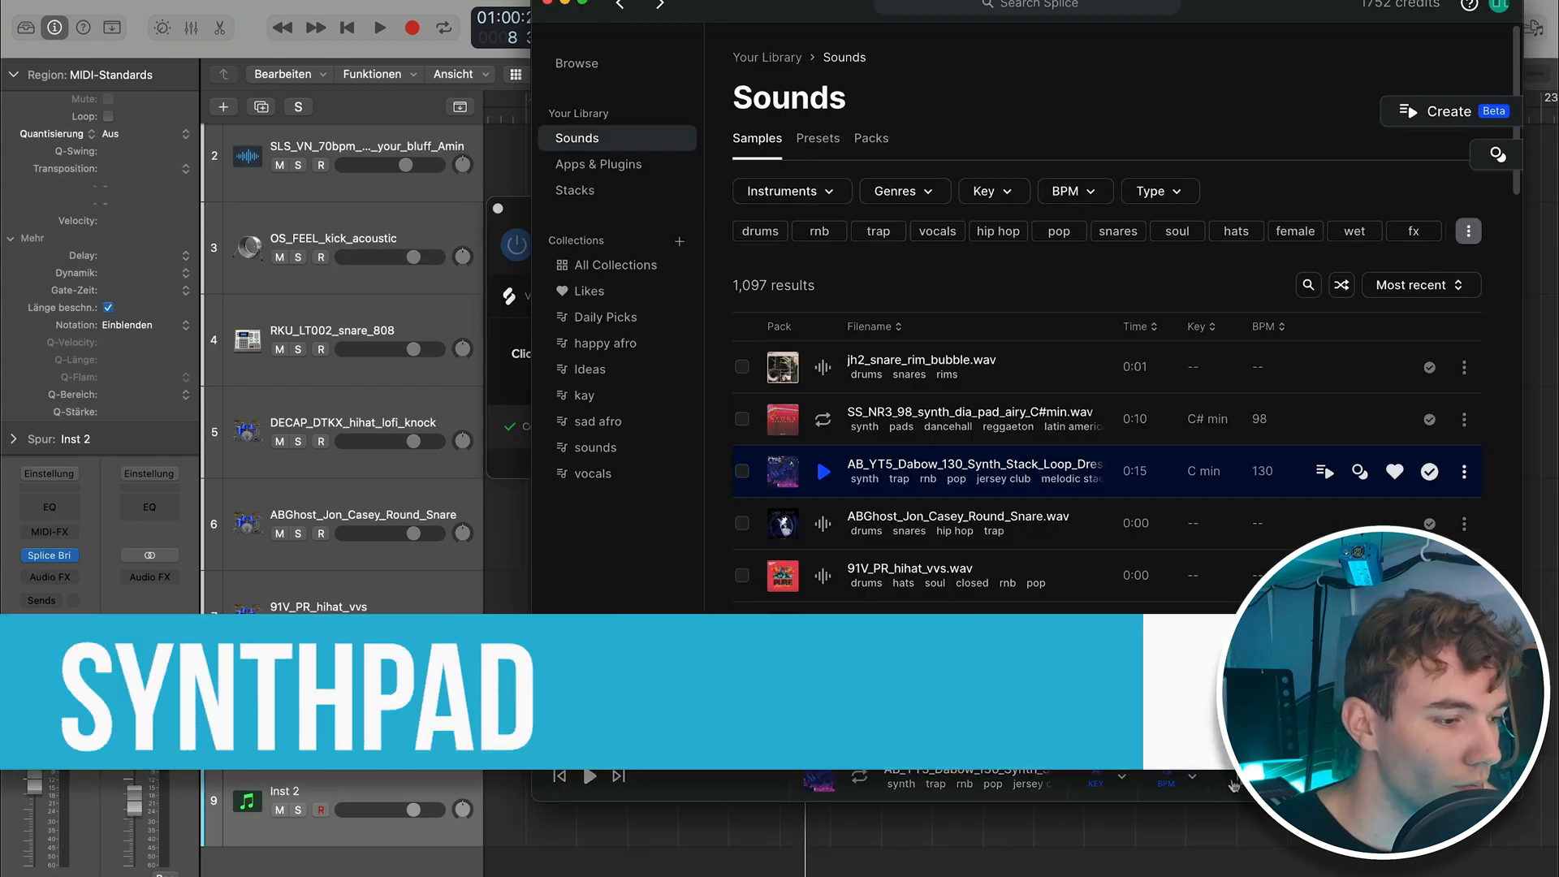
pyautogui.moveTo(895, 855); pyautogui.dragTo(870, 855)
pyautogui.click(703, 843)
pyautogui.scroll(-3, 730, 841)
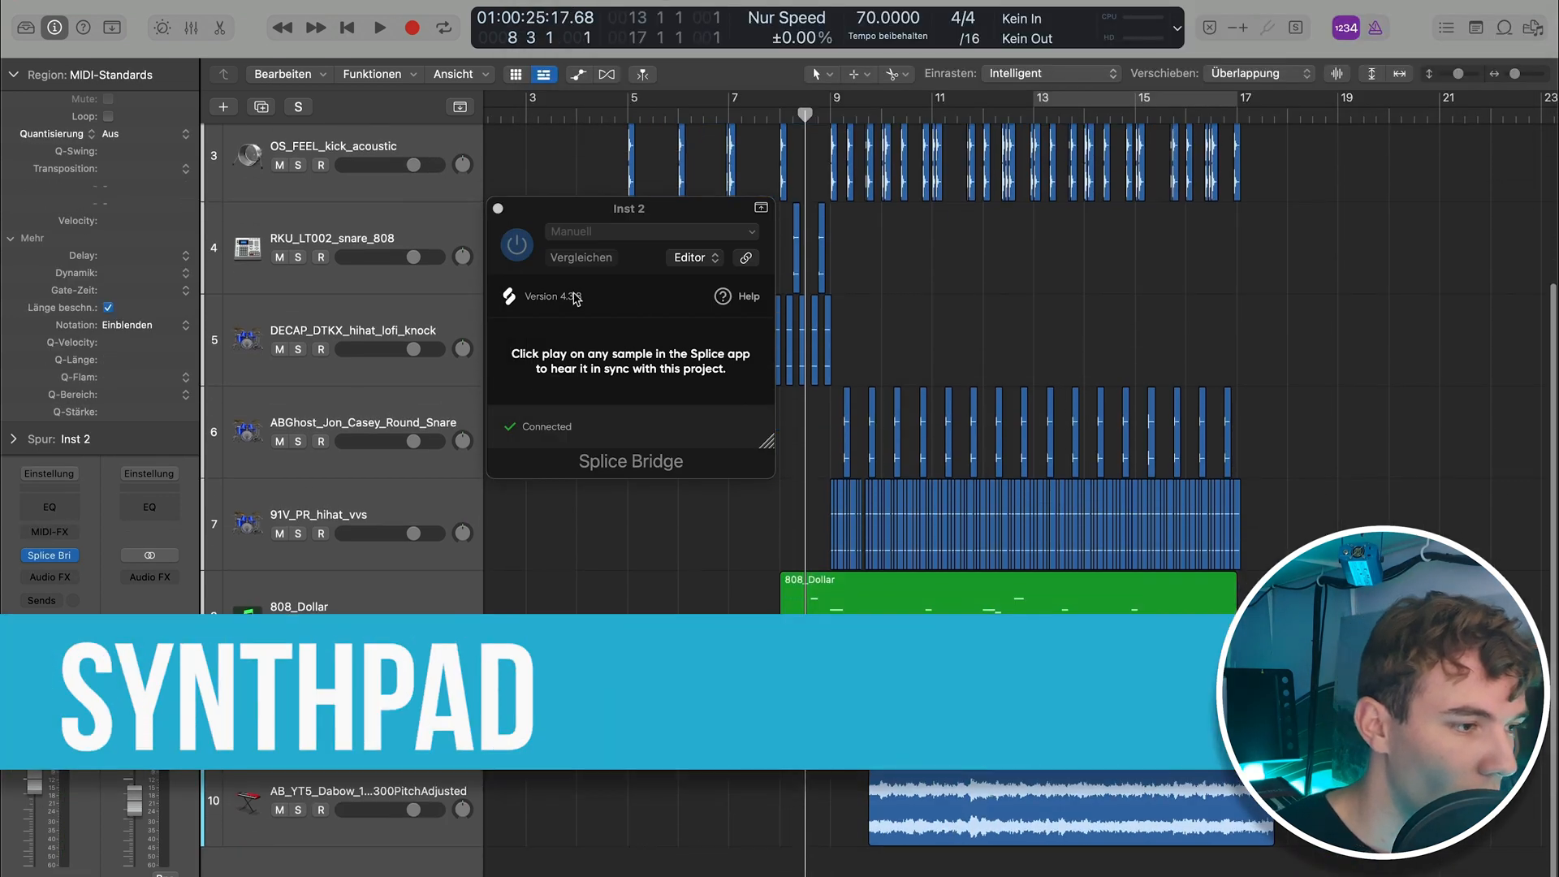
pyautogui.click(499, 208)
pyautogui.moveTo(952, 804); pyautogui.dragTo(913, 808)
# Mute the vocal guitar loop track and play the drums, 808 and synth pad together from bar 8
pyautogui.moveTo(708, 451); pyautogui.dragTo(1140, 849)
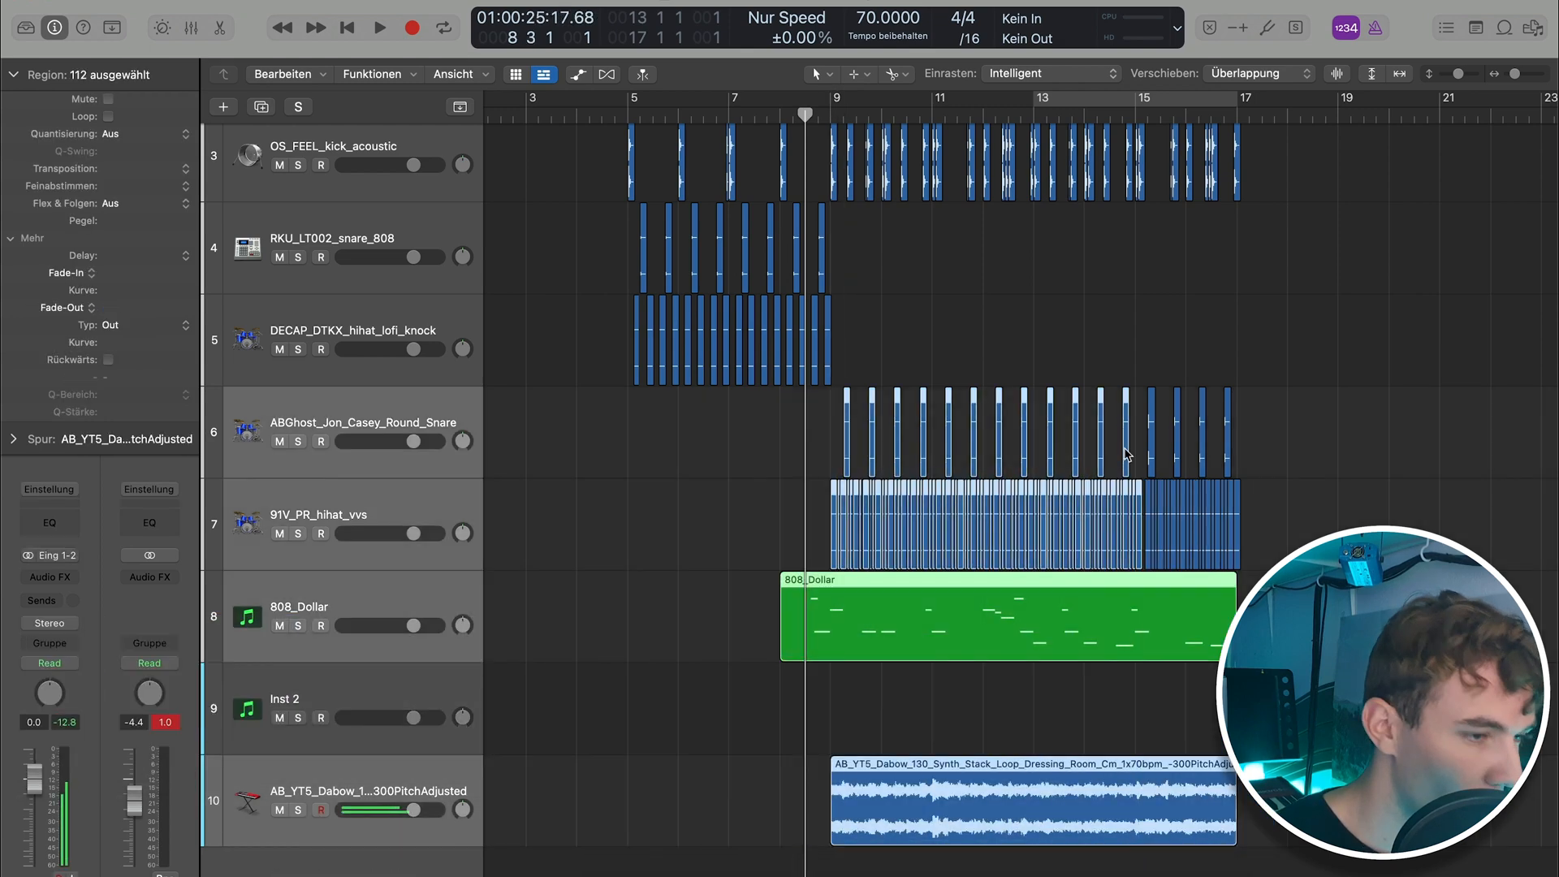
pyautogui.scroll(5, 1129, 455)
pyautogui.click(963, 271)
pyautogui.press('m')
pyautogui.scroll(-3, 887, 198)
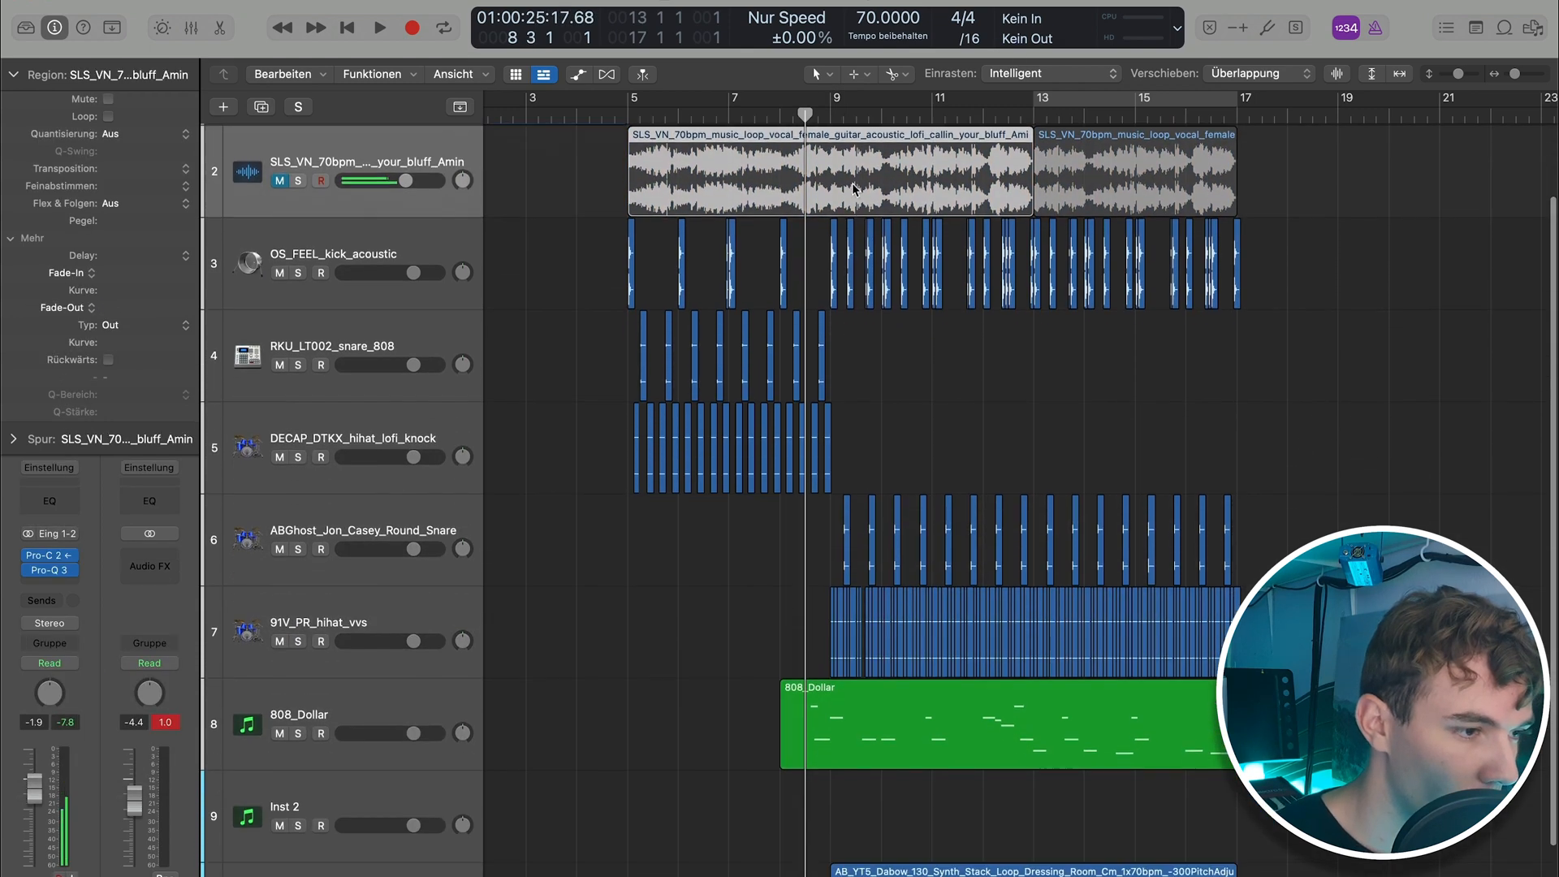
pyautogui.press('space')
pyautogui.click(899, 417)
pyautogui.keyDown('alt'); pyautogui.scroll(2, 928, 411); pyautogui.keyUp('alt')
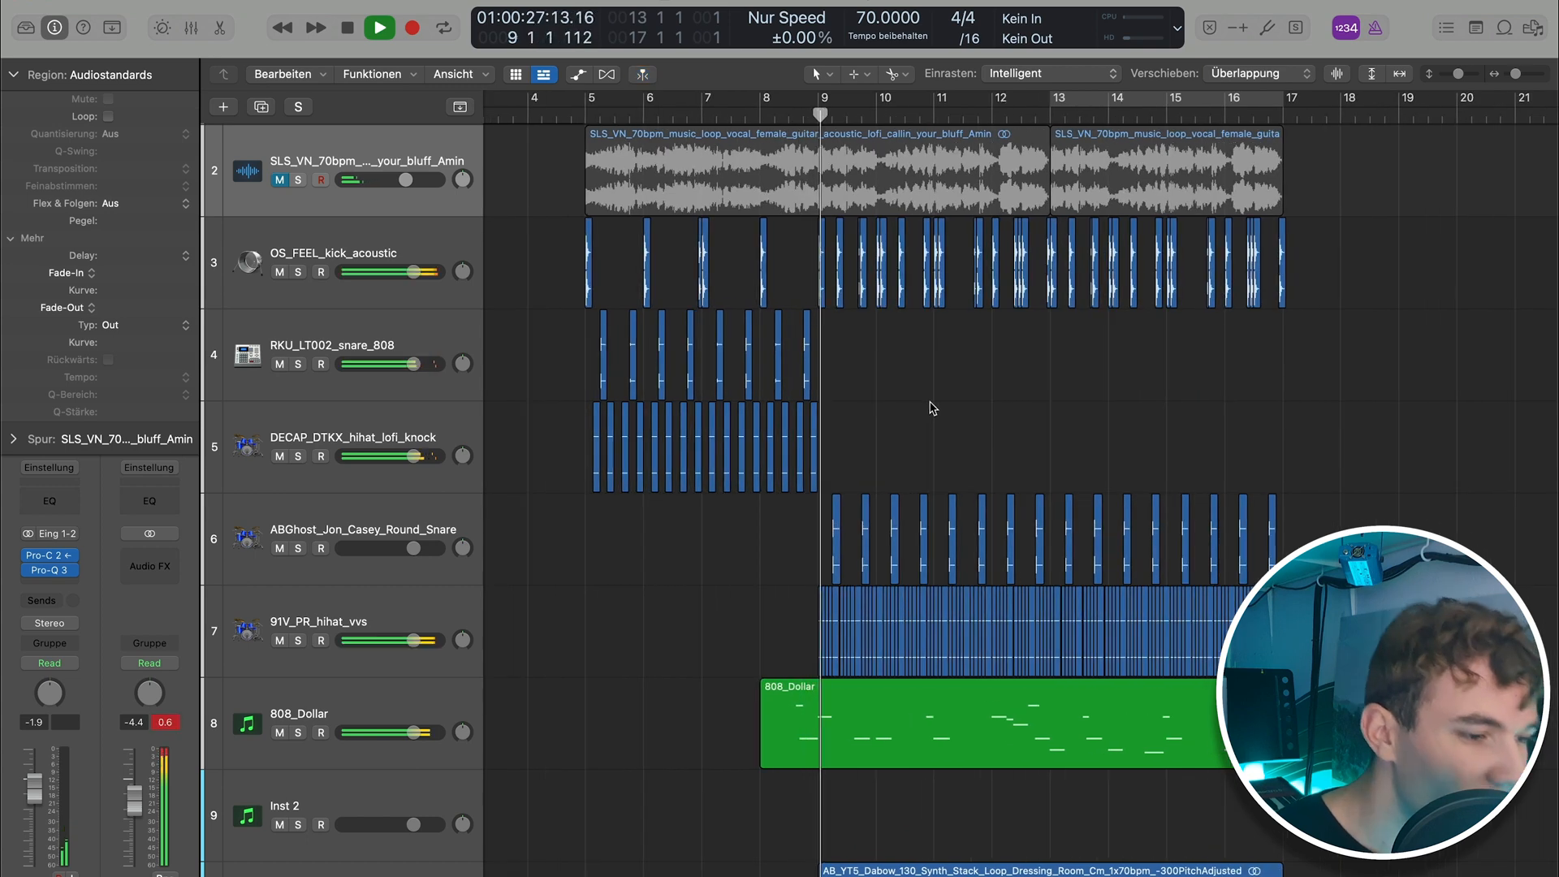
# Solo the synth pad track briefly during playback, then return to the other tracks and listen on
pyautogui.scroll(-3, 933, 408)
pyautogui.click(1018, 791)
pyautogui.keyDown('alt'); pyautogui.scroll(2, 1026, 719); pyautogui.keyUp('alt')
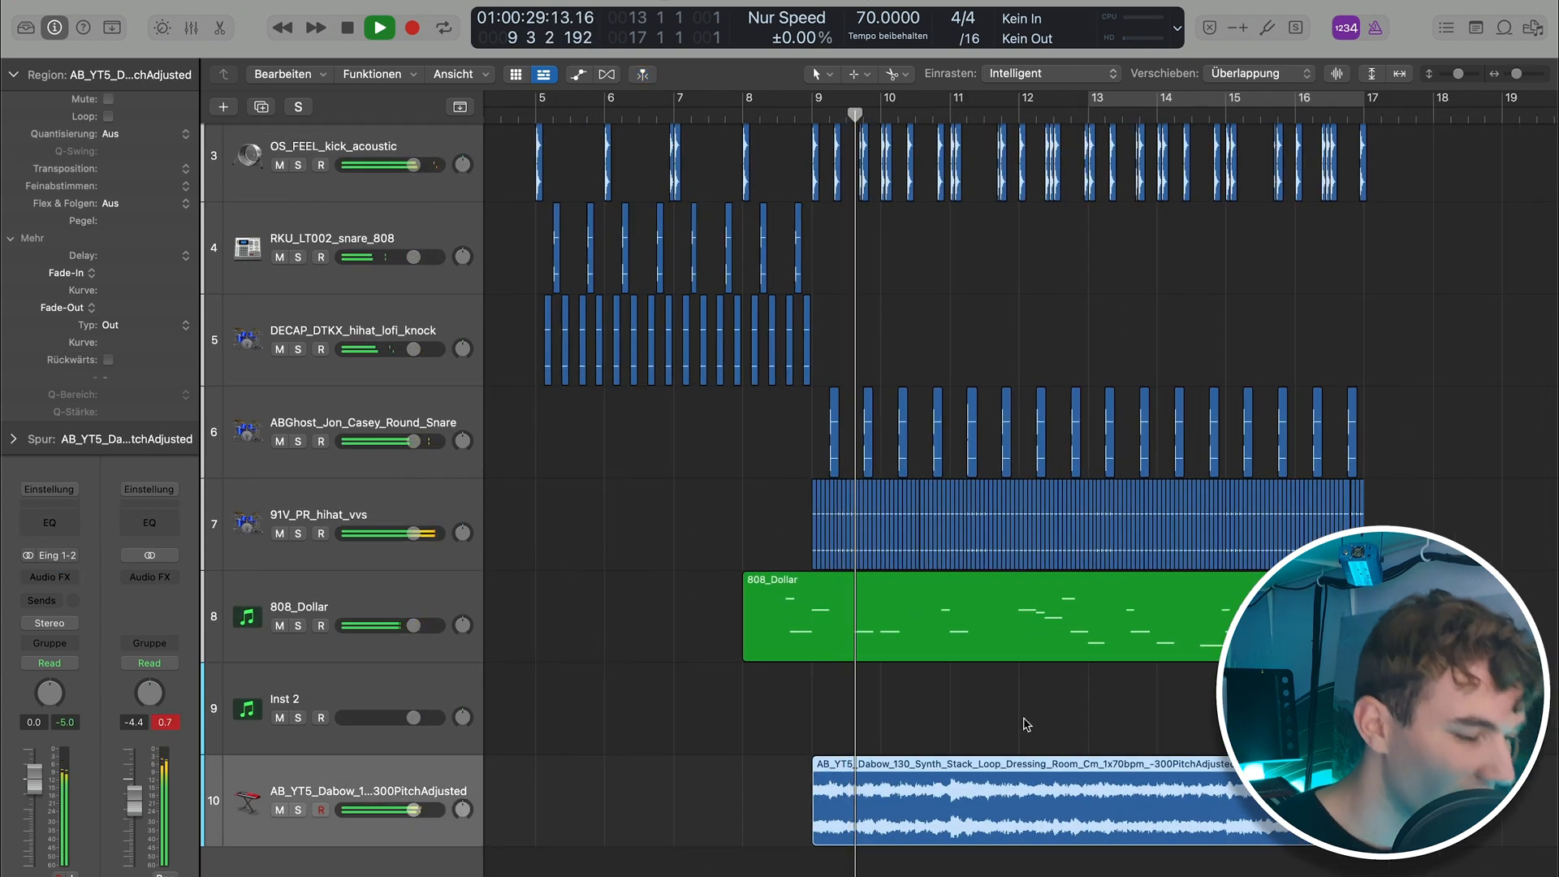
pyautogui.press('s')
pyautogui.keyDown('alt'); pyautogui.scroll(3, 1022, 699); pyautogui.keyUp('alt')
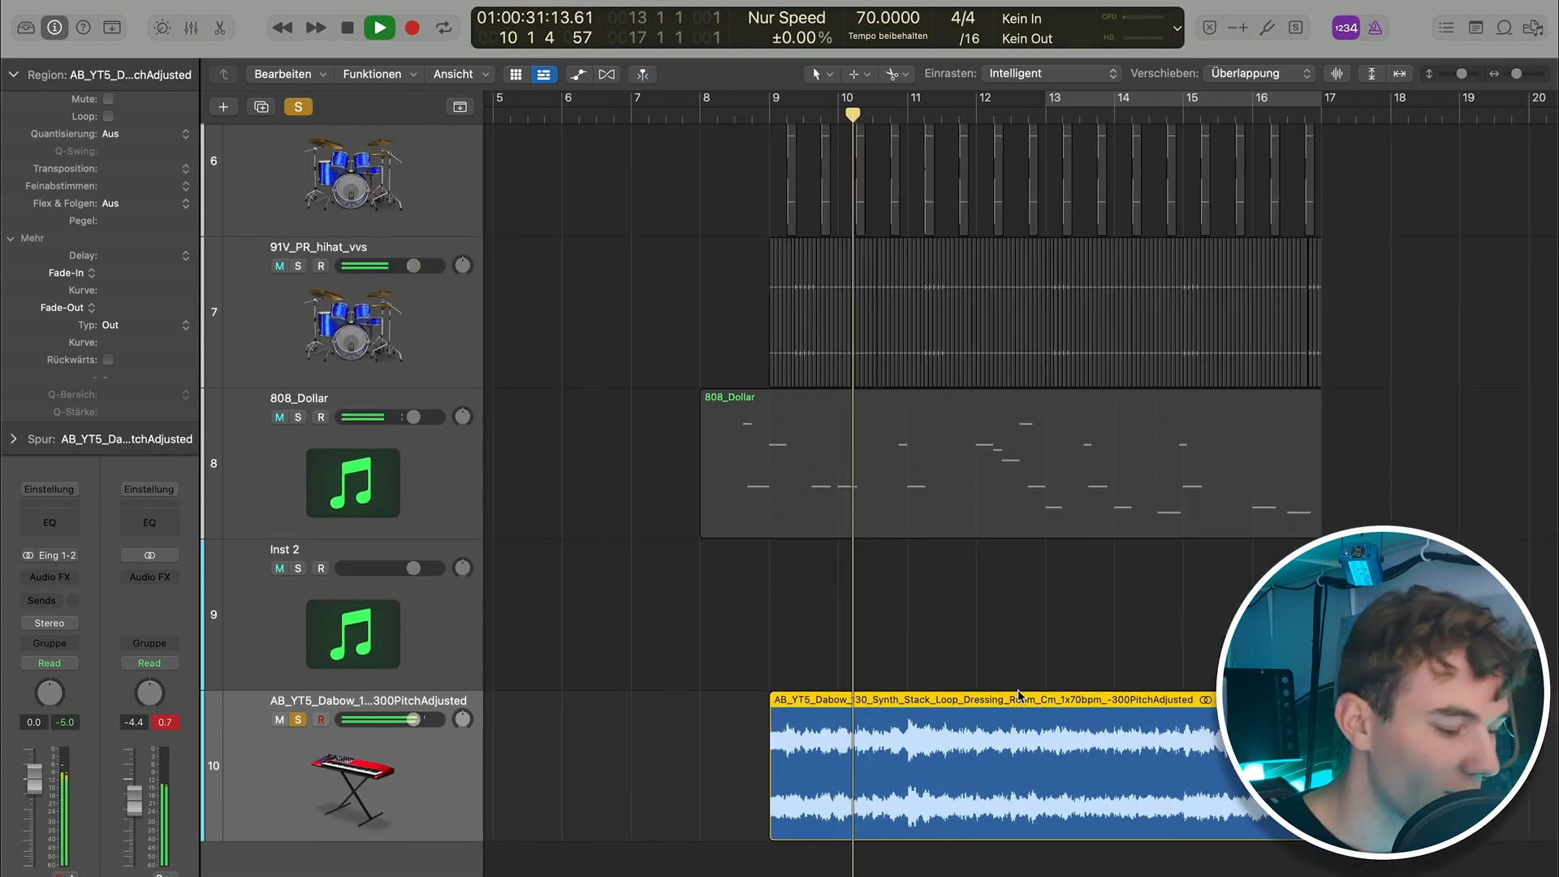
pyautogui.press('s')
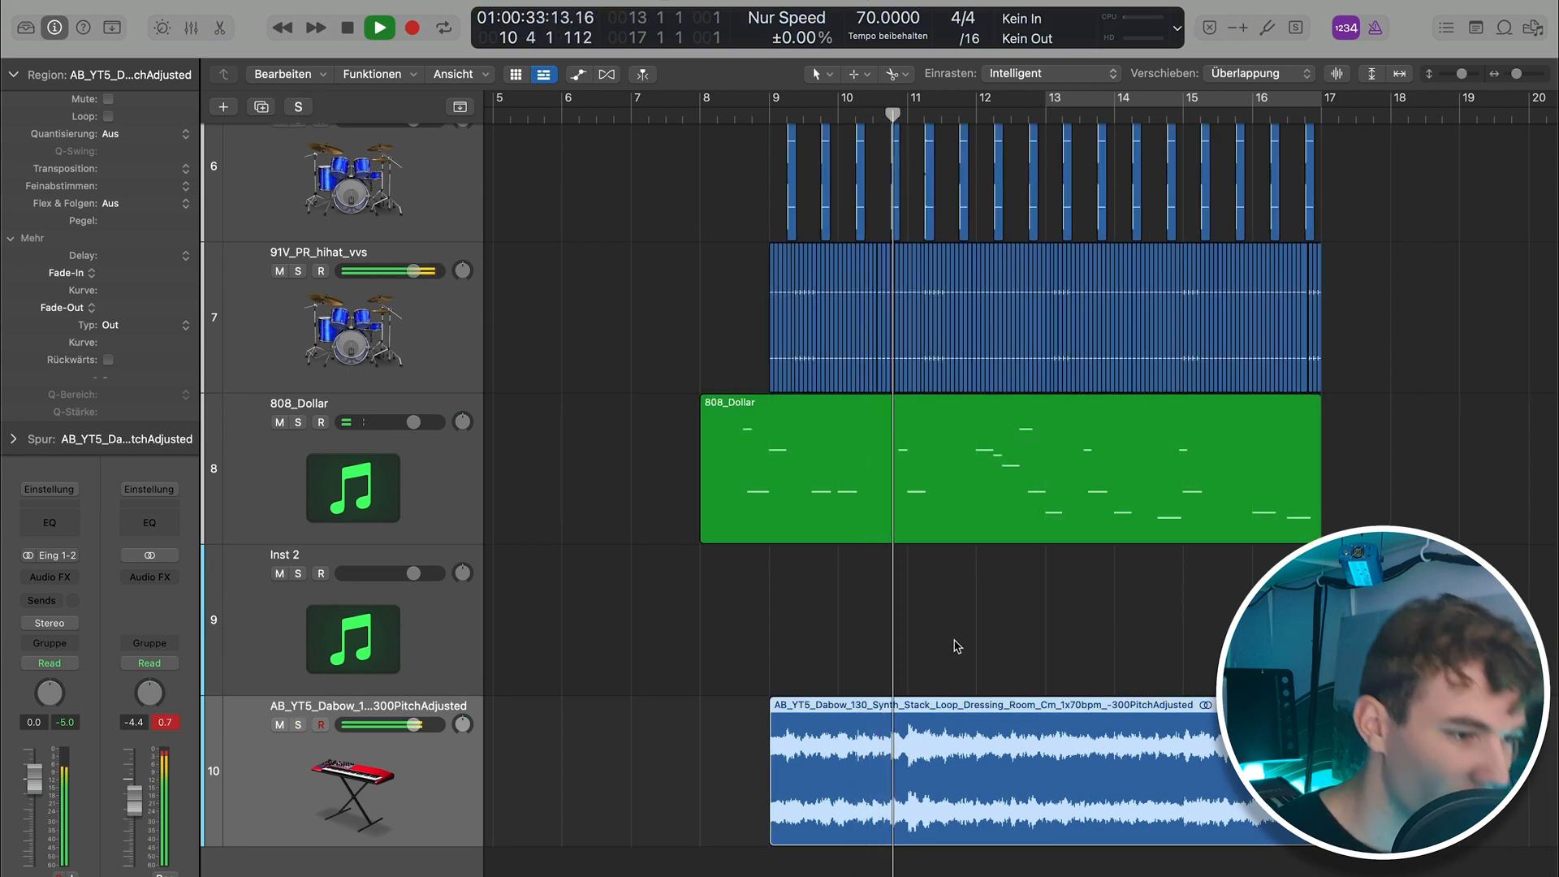
pyautogui.click(962, 641)
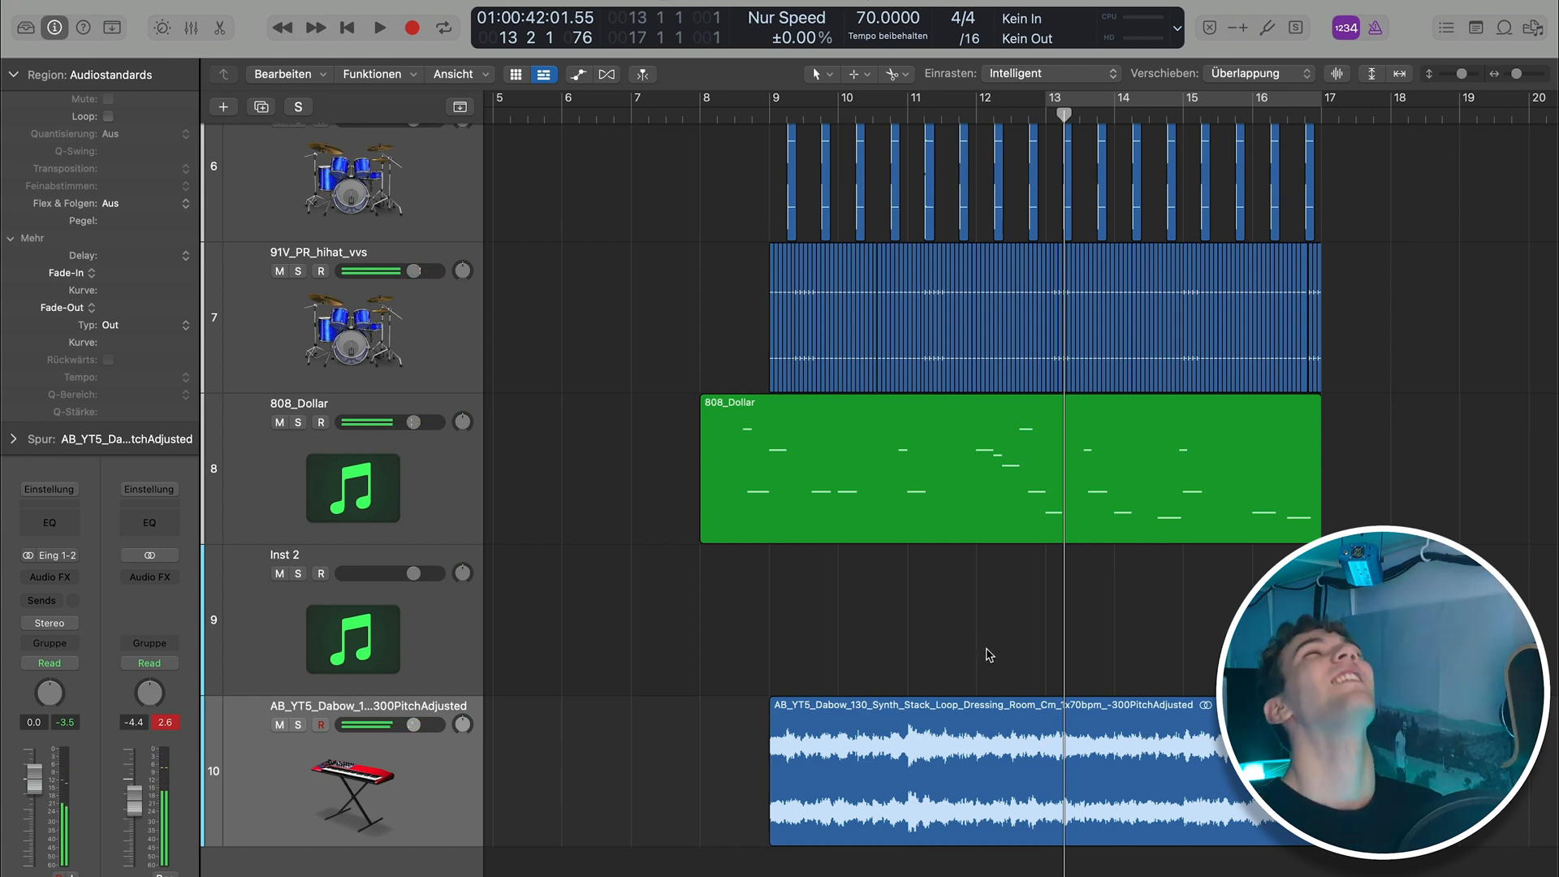
# Move the synth pad region four bars earlier so it starts at bar 5
pyautogui.scroll(10, 989, 655)
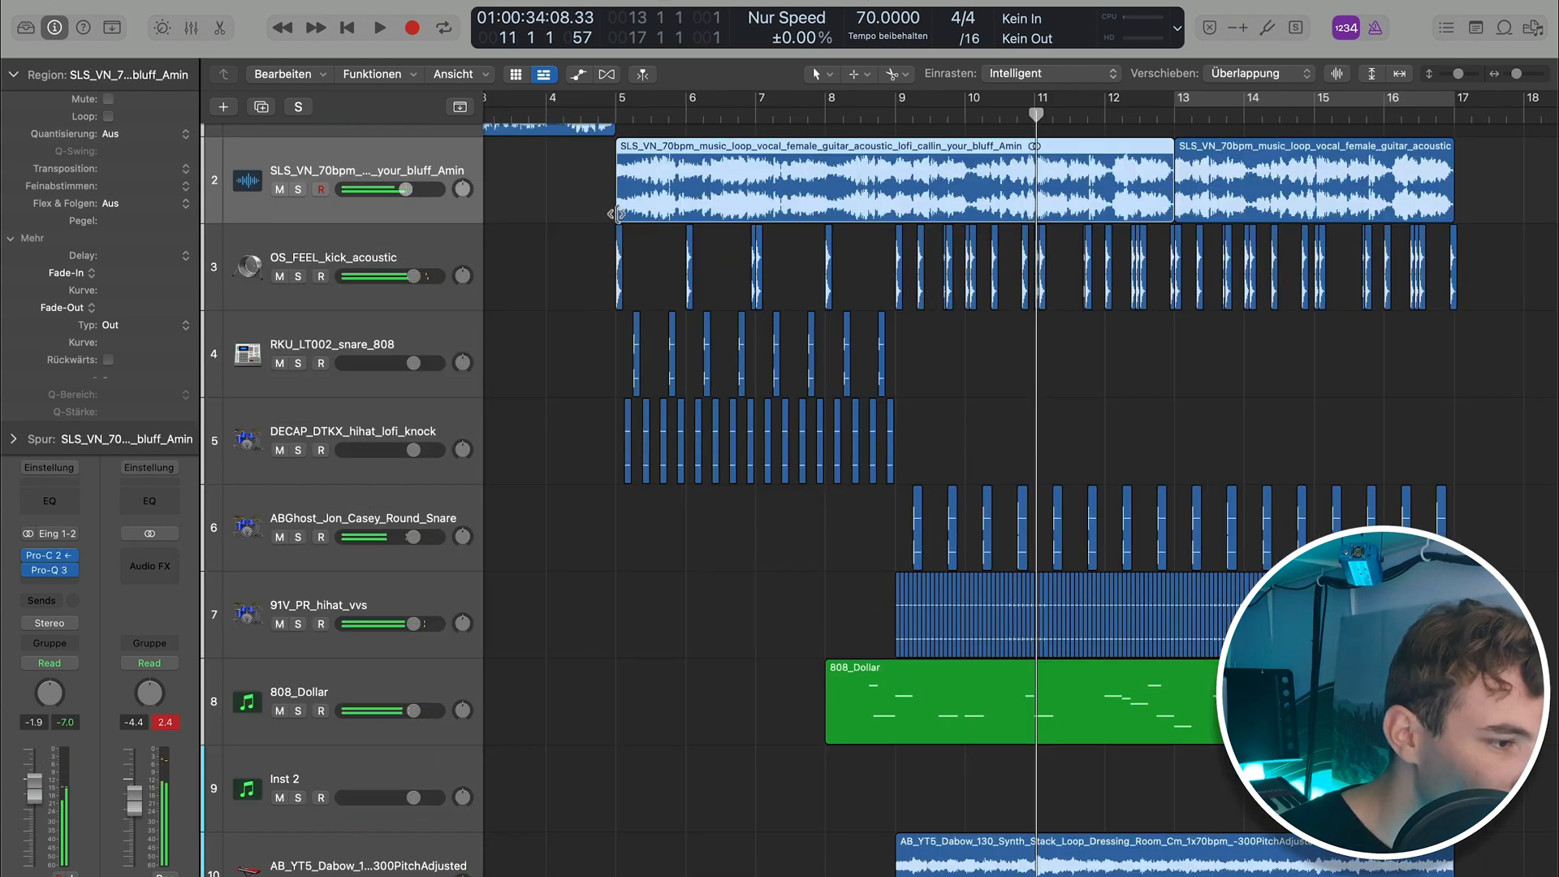
pyautogui.moveTo(1035, 869); pyautogui.dragTo(756, 852)
pyautogui.scroll(1, 632, 250)
pyautogui.scroll(2, 632, 250)
pyautogui.hscroll(-2, 632, 250)
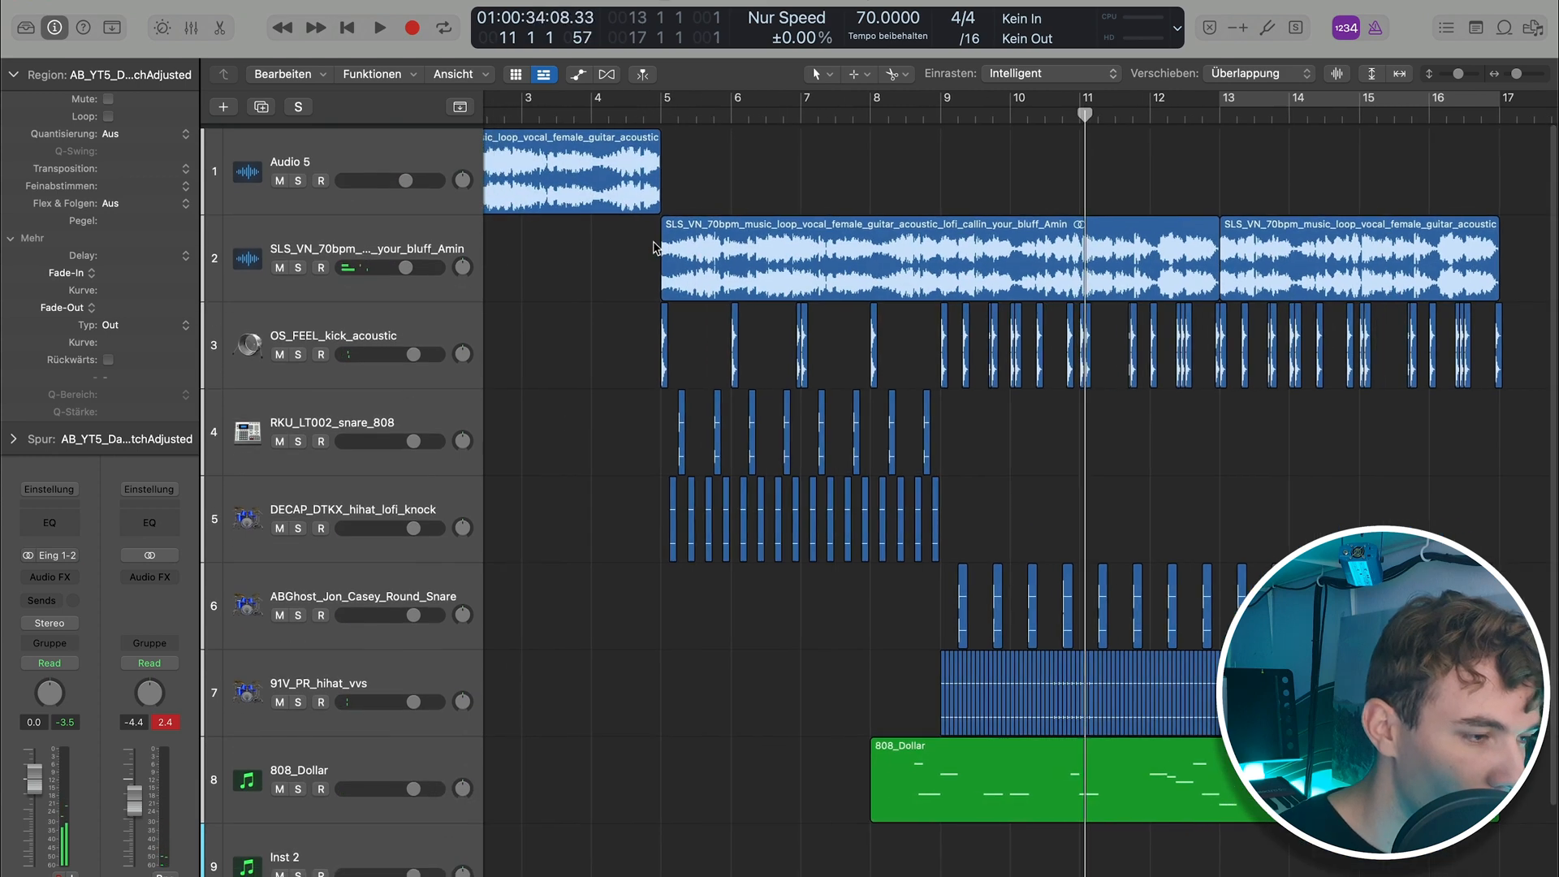
# Trim the start of the first vocal guitar loop region on track 2 to bar 9 and play the section
pyautogui.scroll(-3, 661, 247)
pyautogui.hscroll(1, 684, 316)
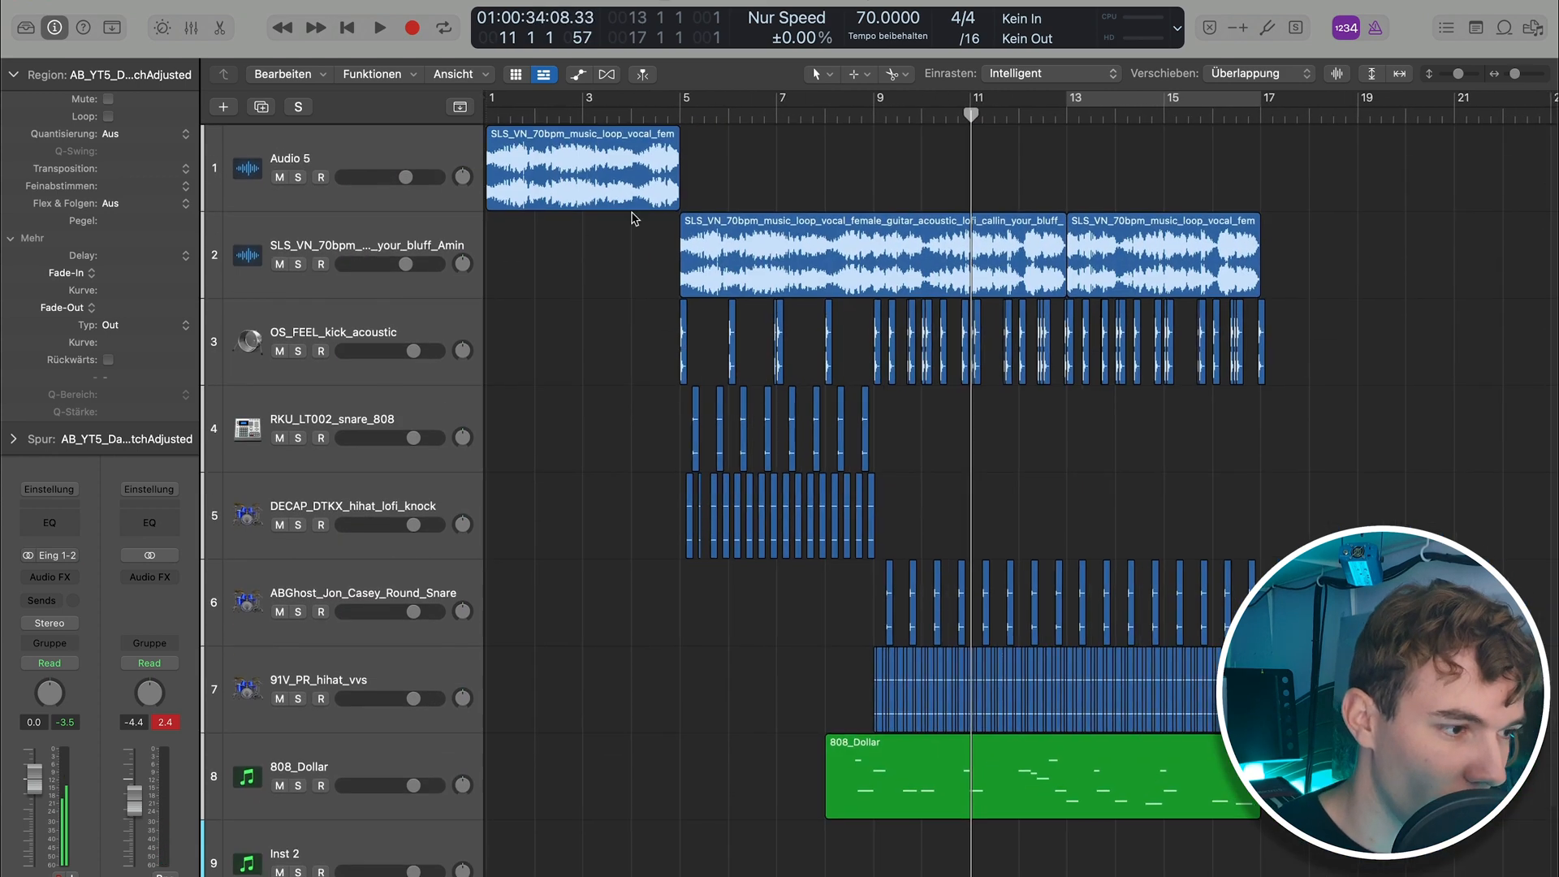
pyautogui.moveTo(680, 279); pyautogui.dragTo(875, 278)
pyautogui.press('space')
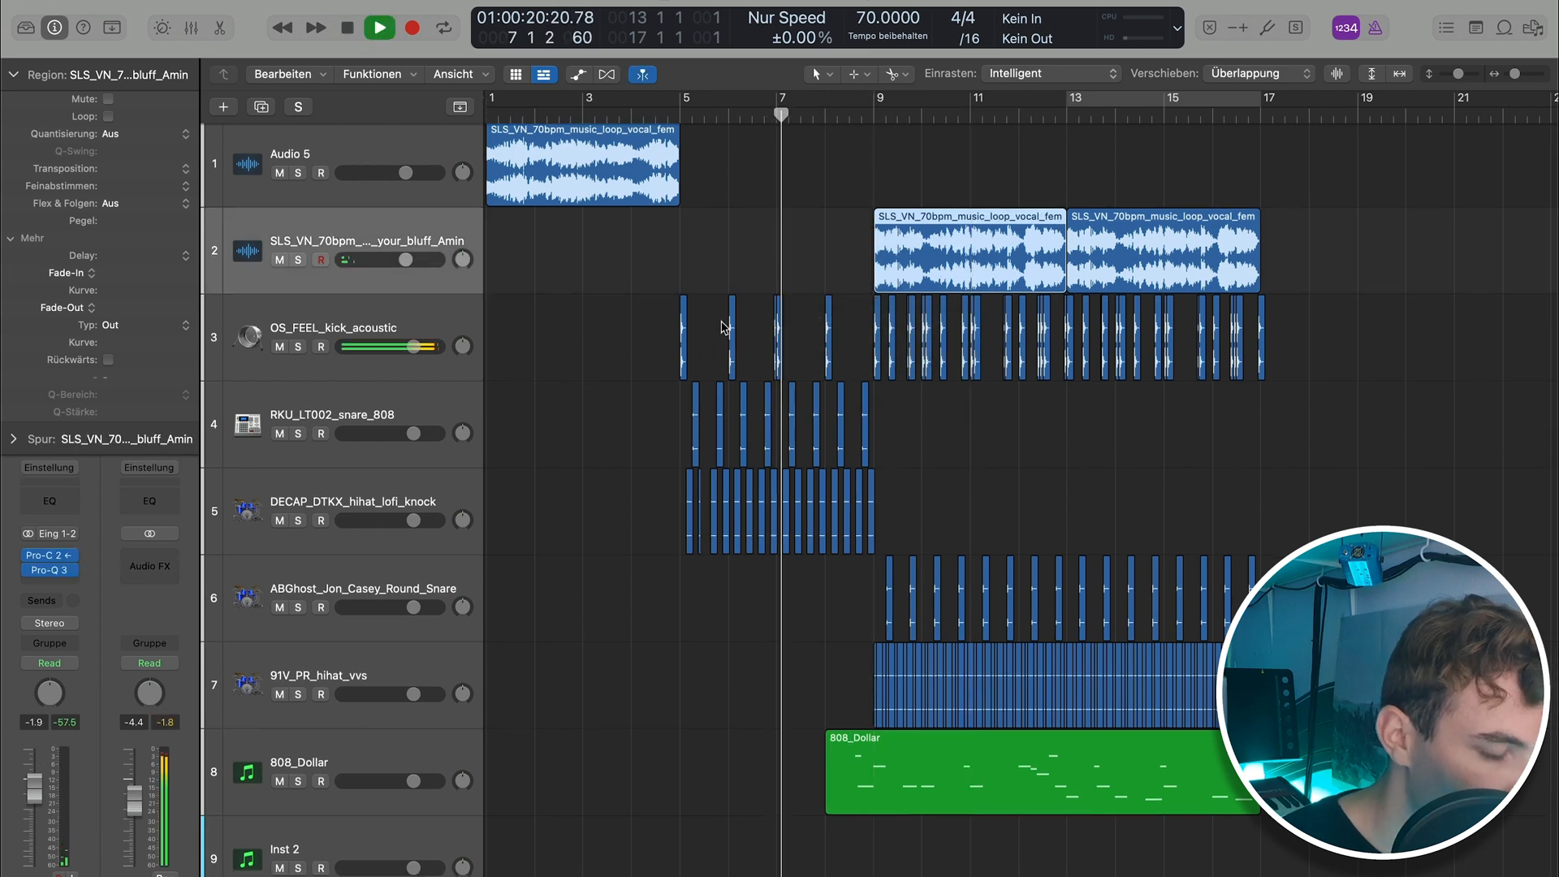
pyautogui.click(699, 644)
pyautogui.scroll(-3, 701, 645)
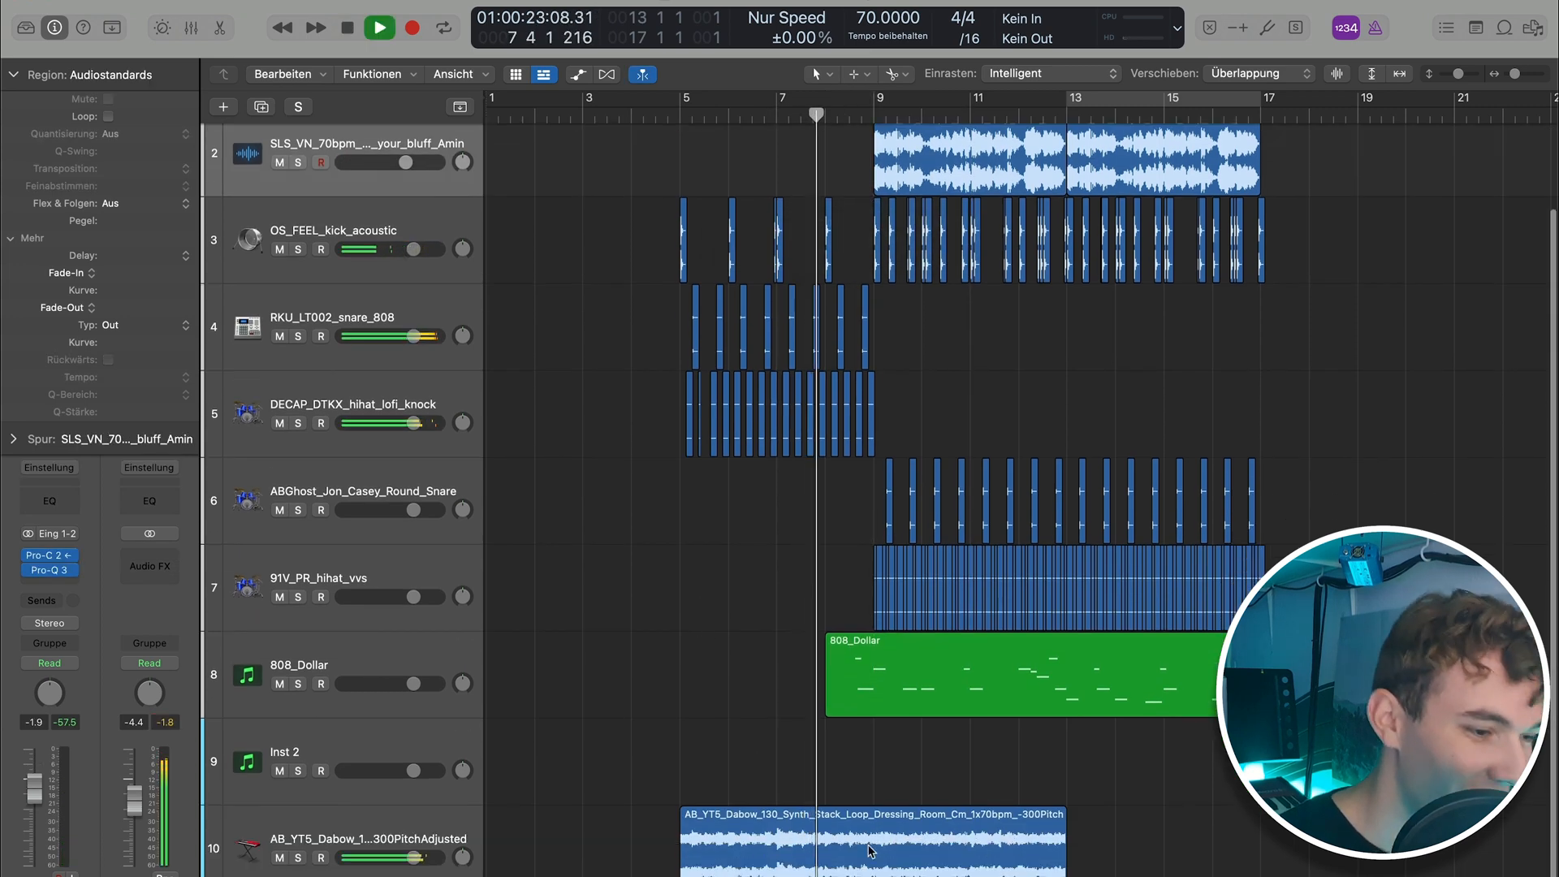
# Duplicate the synth pad region to start at bar 13 and play the transition into bar 9
pyautogui.moveTo(867, 851); pyautogui.dragTo(1250, 845)
pyautogui.click(1144, 766)
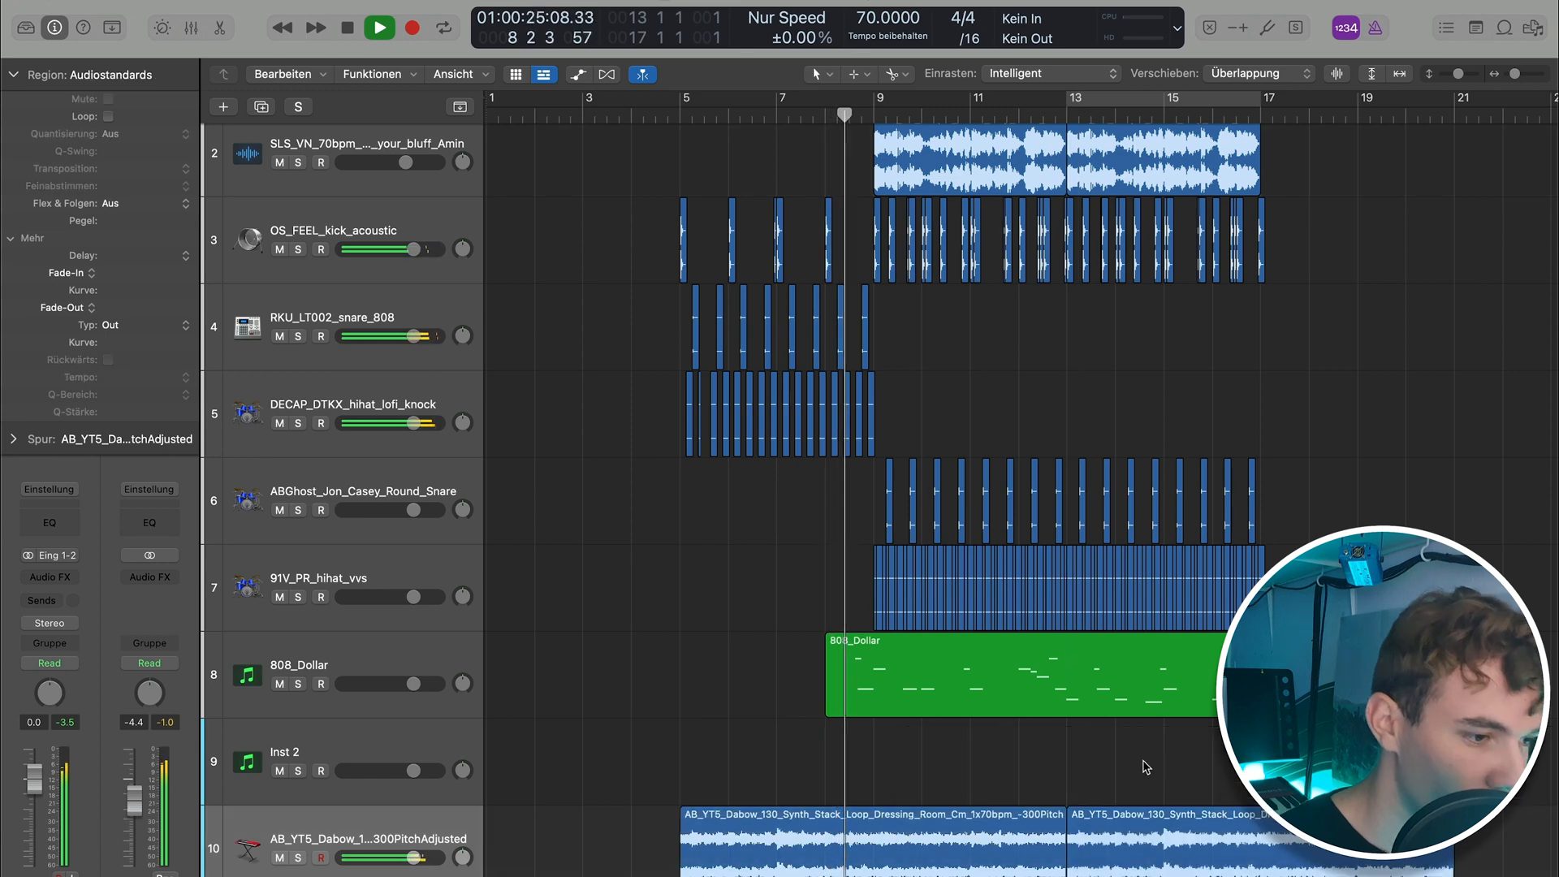
pyautogui.hscroll(1, 1093, 747)
pyautogui.scroll(2, 1101, 751)
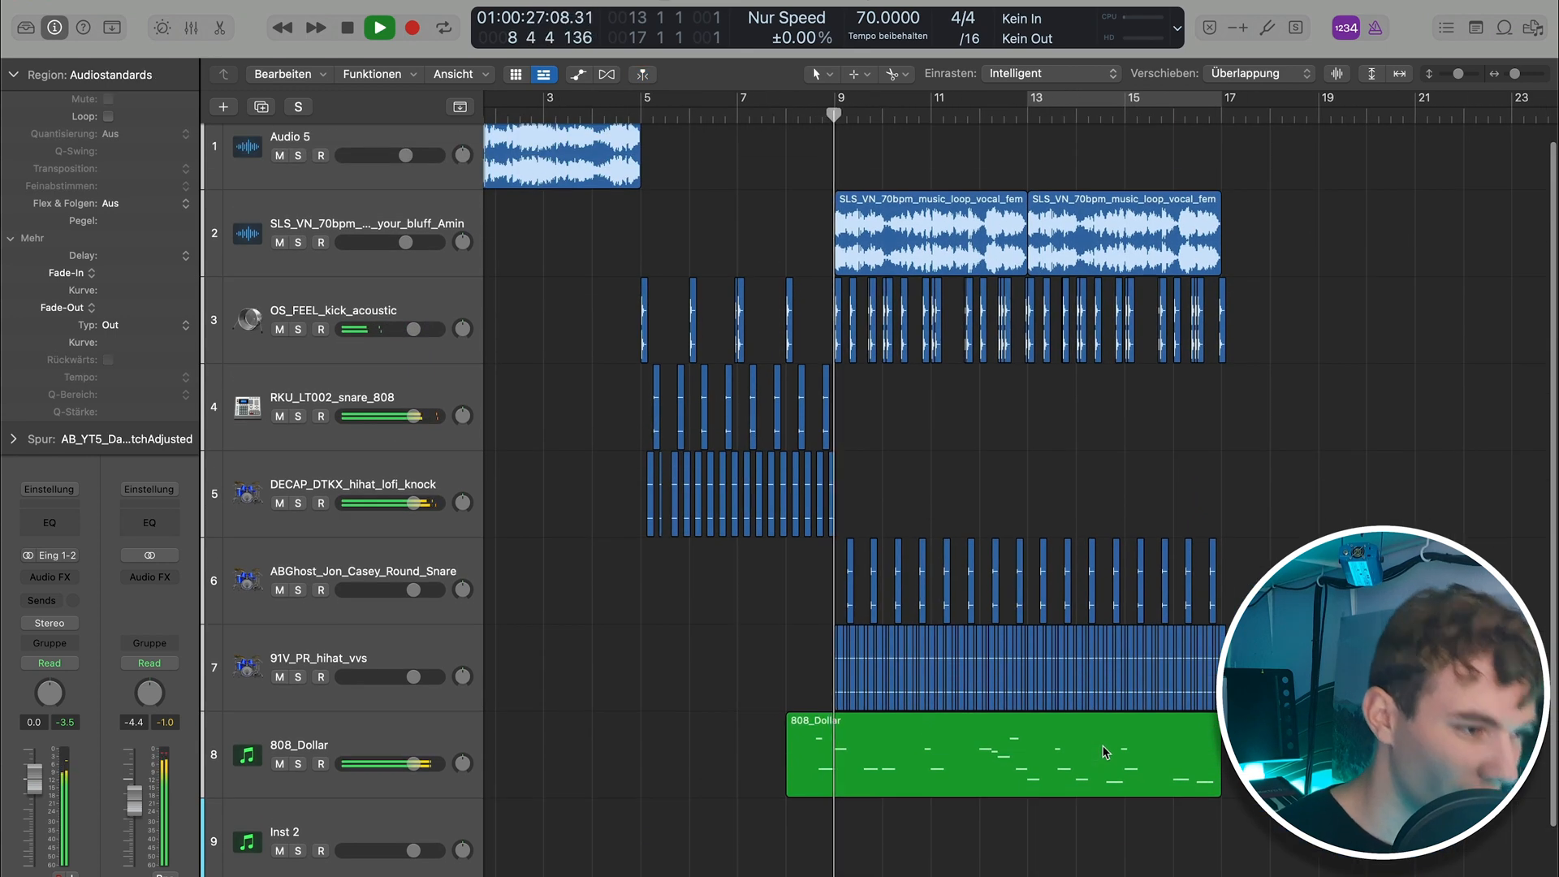
pyautogui.press('super+Right')
pyautogui.press('super+Right')
pyautogui.press('space')
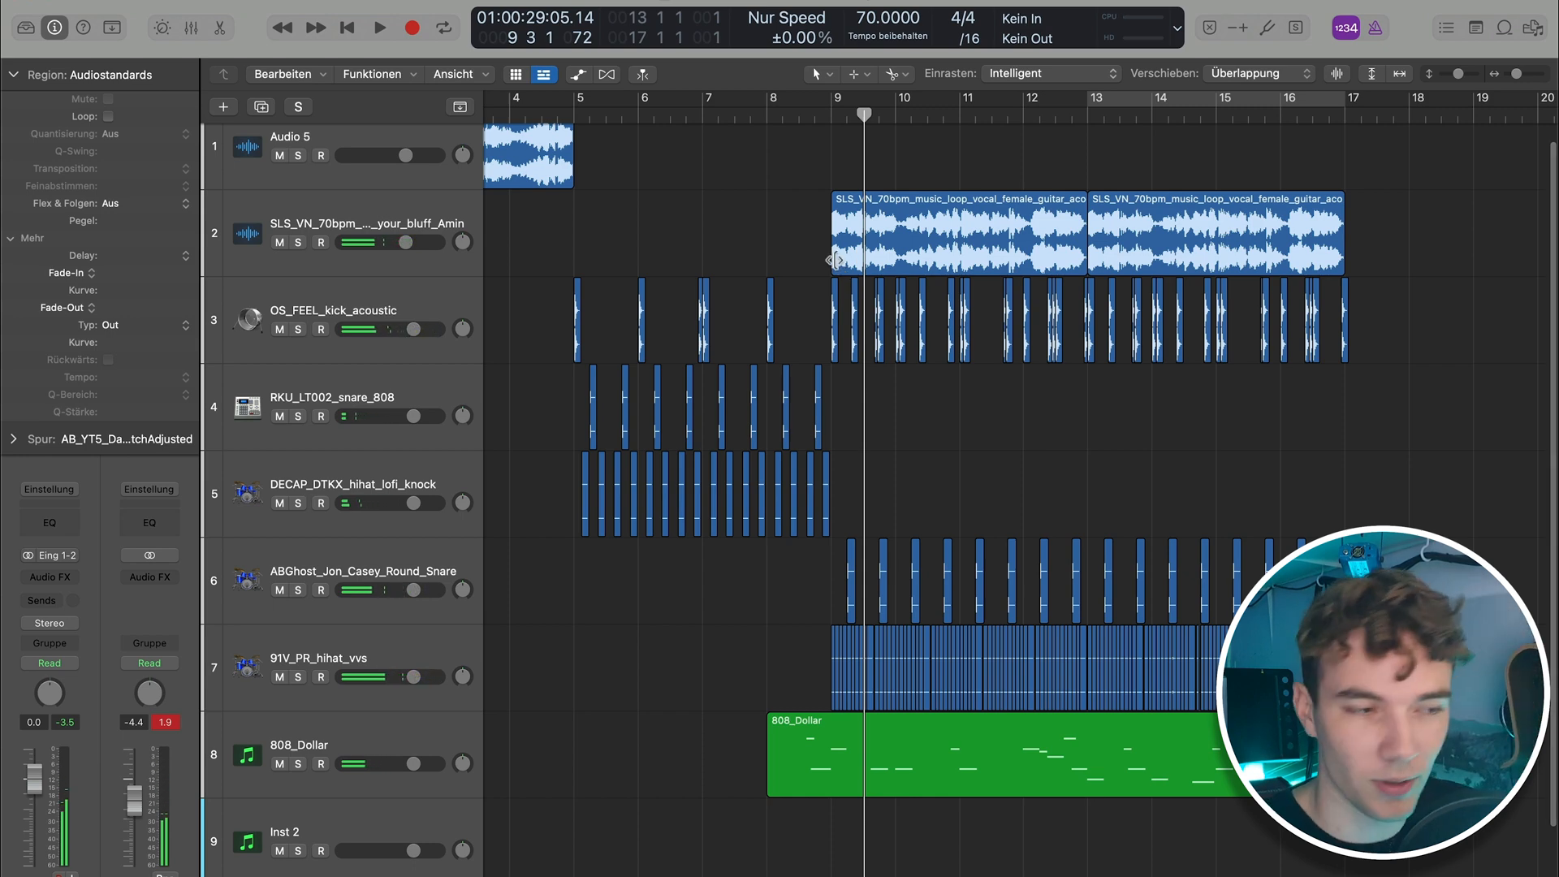
# Extend the start of the first vocal guitar loop region back to bar 8 and play from just before it
pyautogui.moveTo(834, 260); pyautogui.dragTo(767, 260)
pyautogui.doubleClick(755, 123)
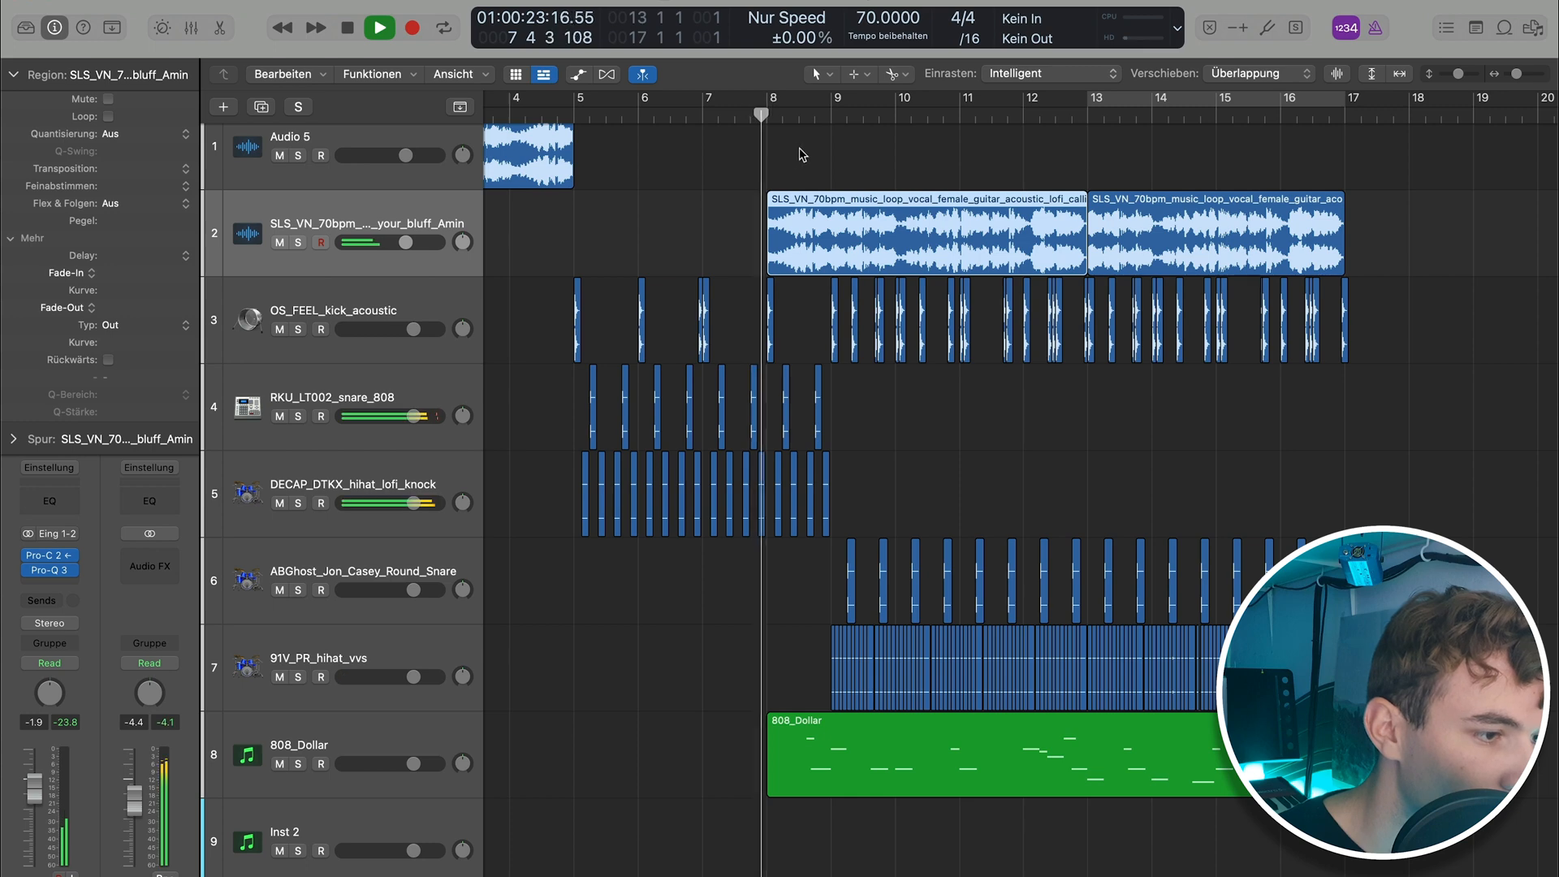
pyautogui.scroll(5, 828, 166)
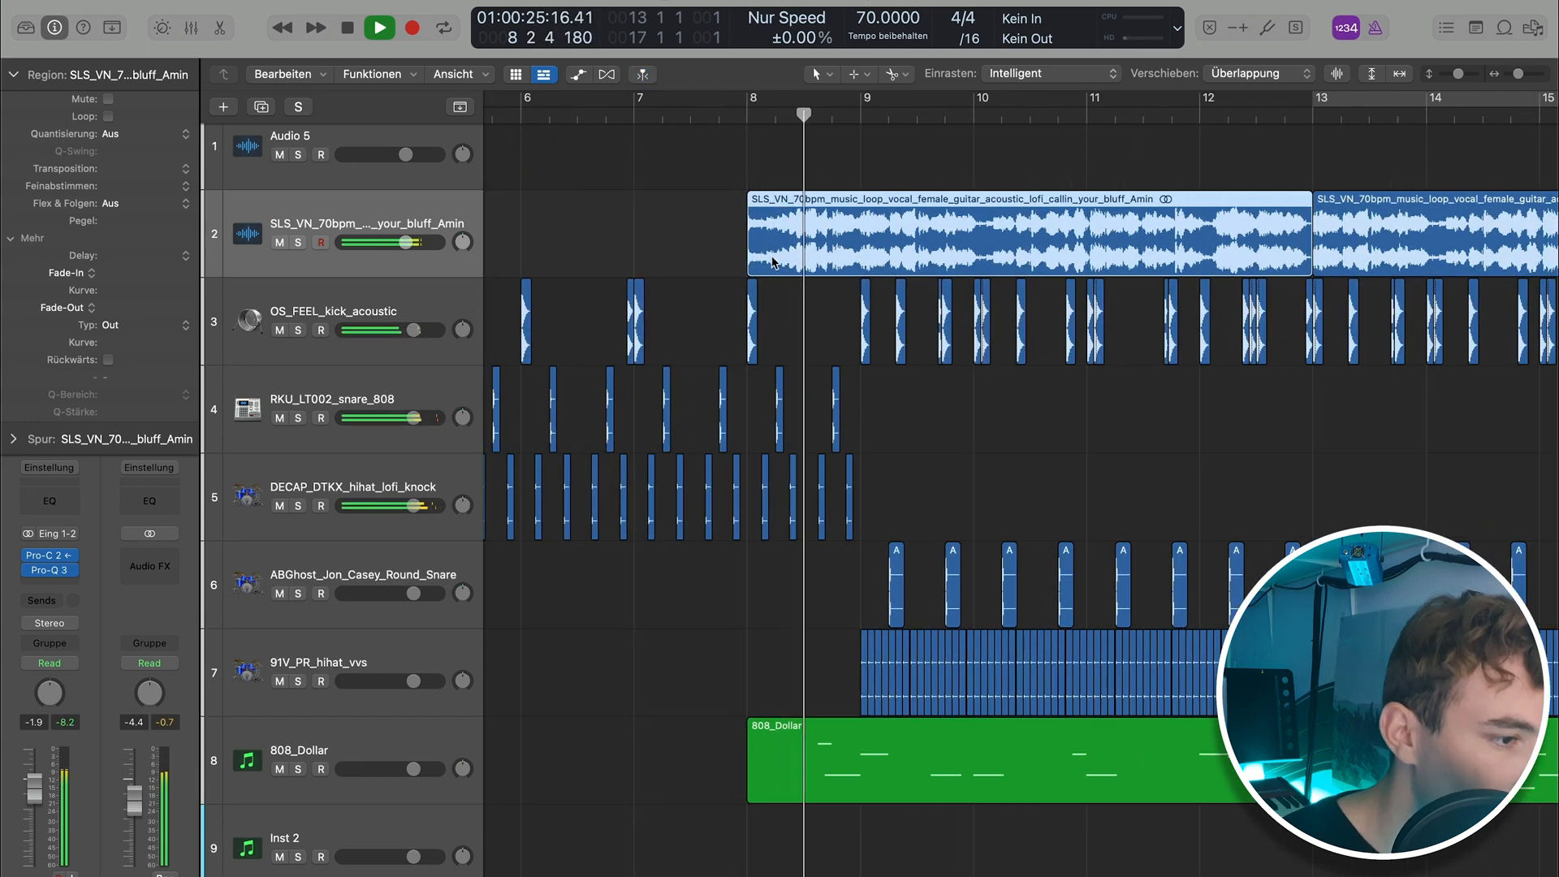
# Trim the start of the vocal guitar loop region to the second beat of bar 8 and play from bar 8
pyautogui.moveTo(748, 266); pyautogui.dragTo(775, 261)
pyautogui.click(745, 114)
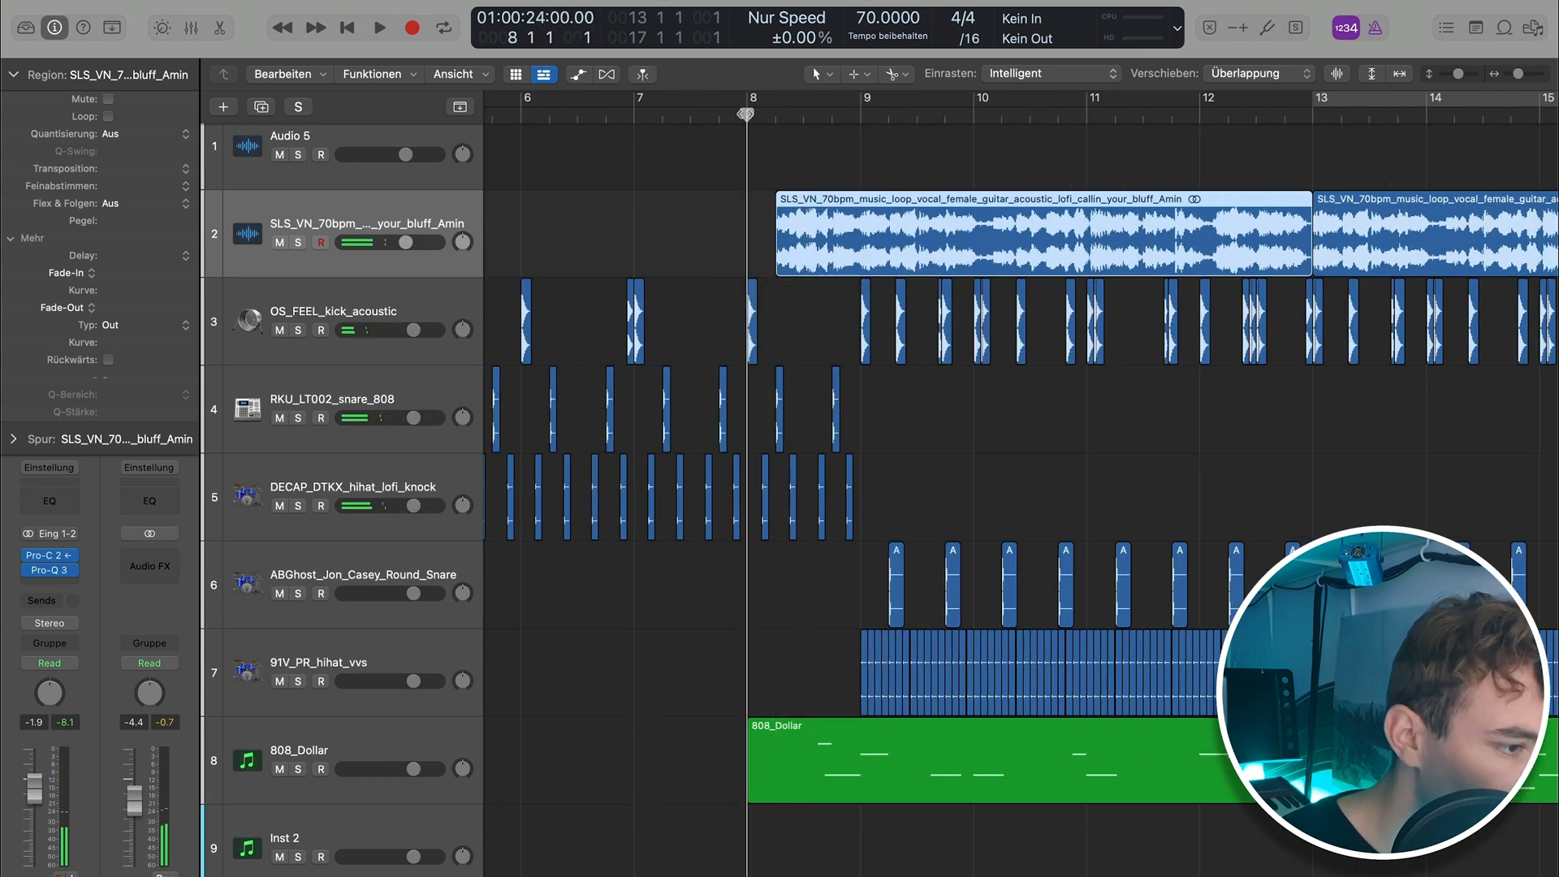
pyautogui.click(758, 197)
pyautogui.scroll(-5, 783, 157)
pyautogui.scroll(-3, 794, 154)
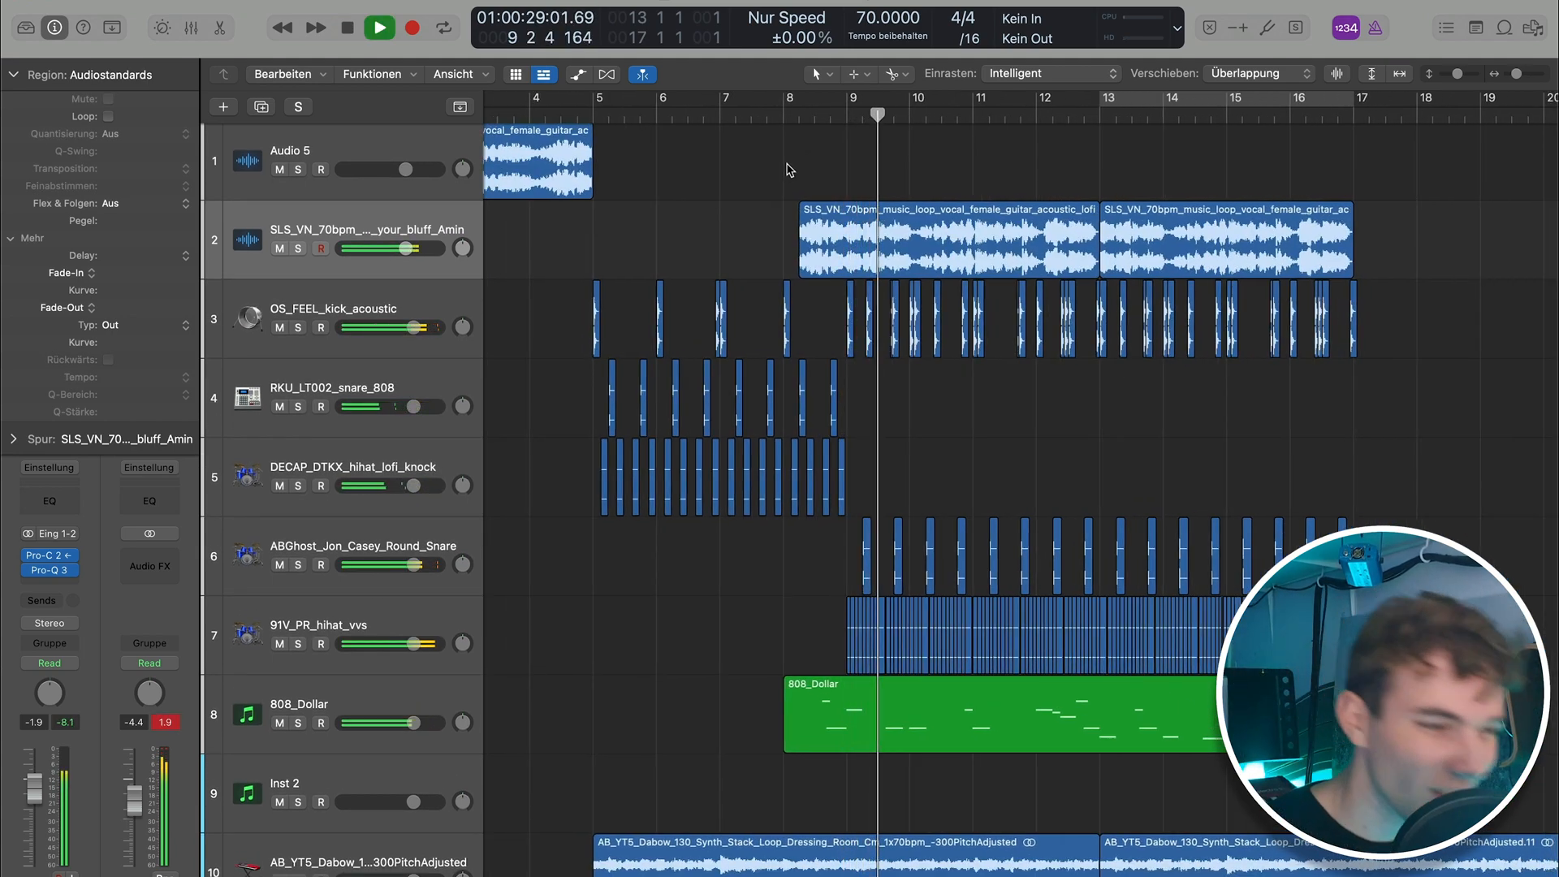
pyautogui.scroll(-3, 812, 203)
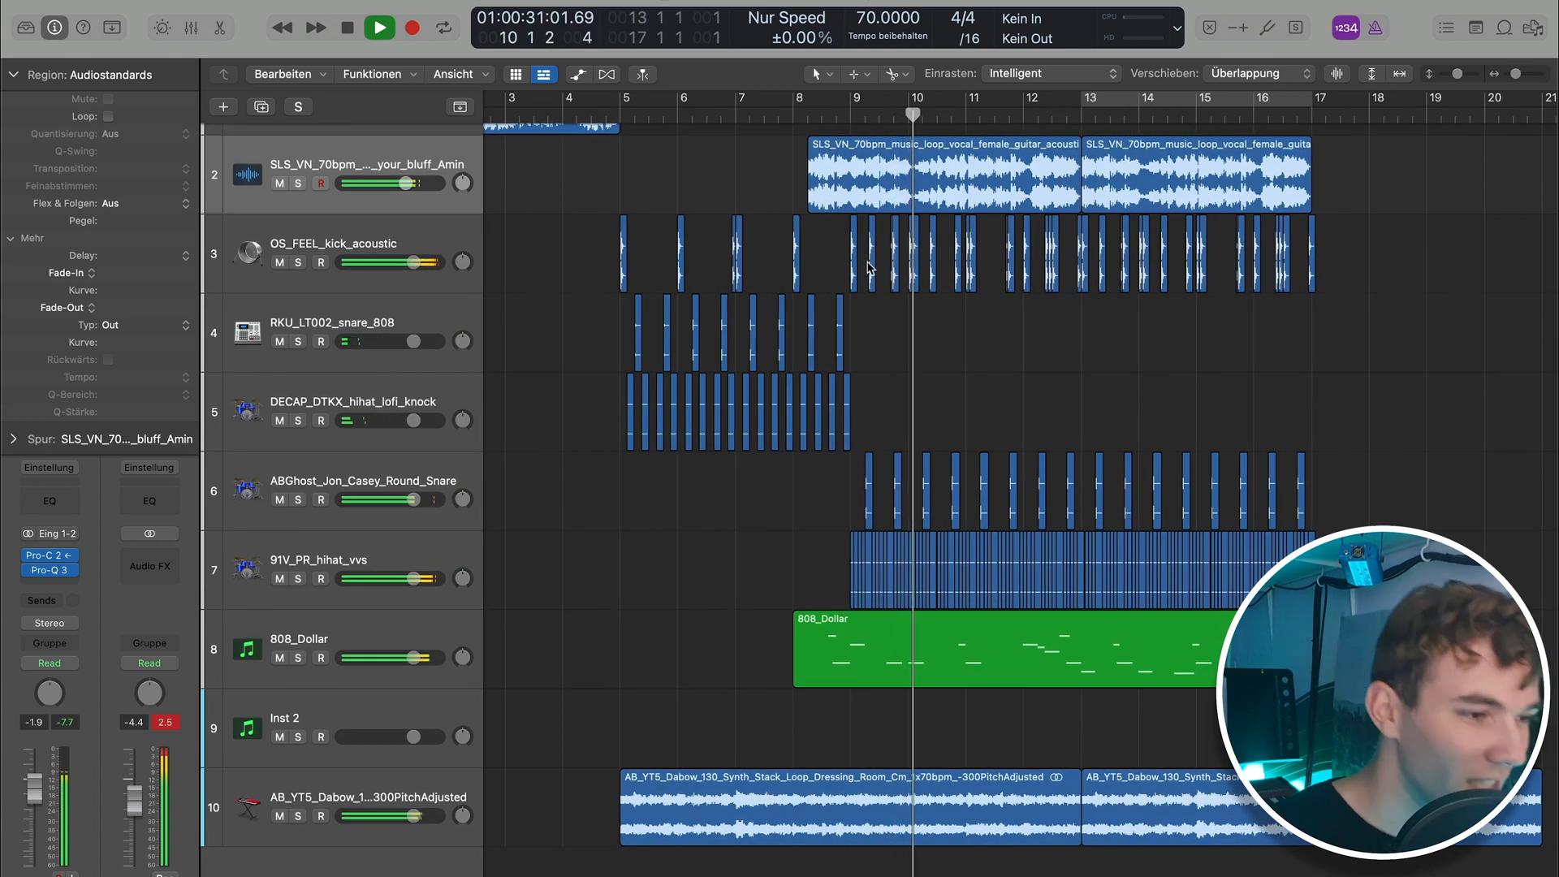
# Stop playback and reposition the playhead at bar 5 to review the arrangement from the drum entry
pyautogui.press('space')
pyautogui.scroll(2, 885, 302)
pyautogui.scroll(-3, 804, 264)
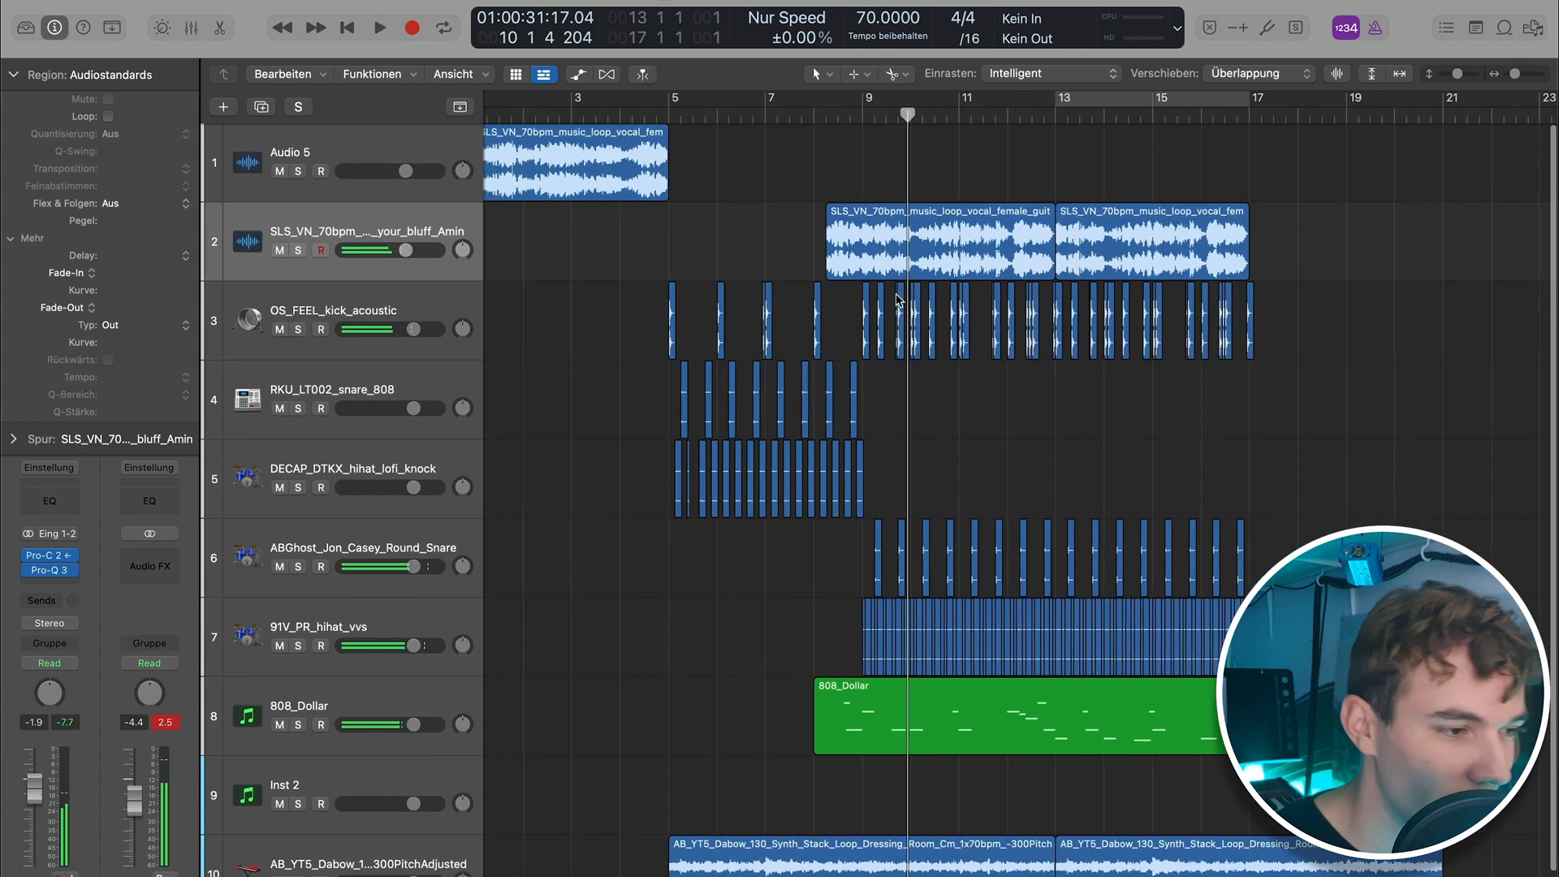
pyautogui.click(661, 113)
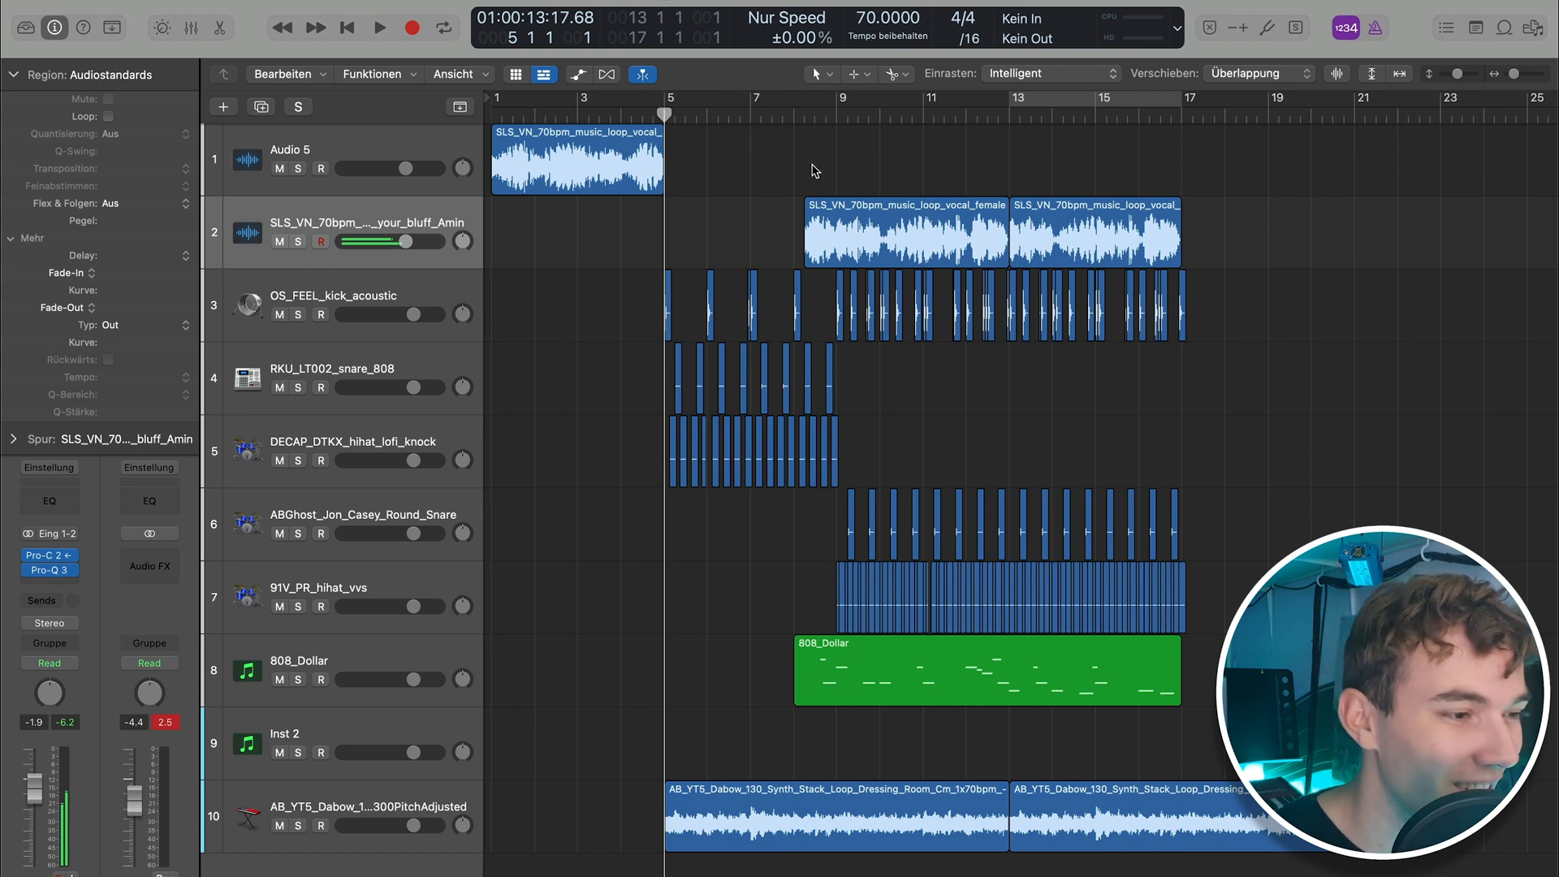
pyautogui.click(802, 115)
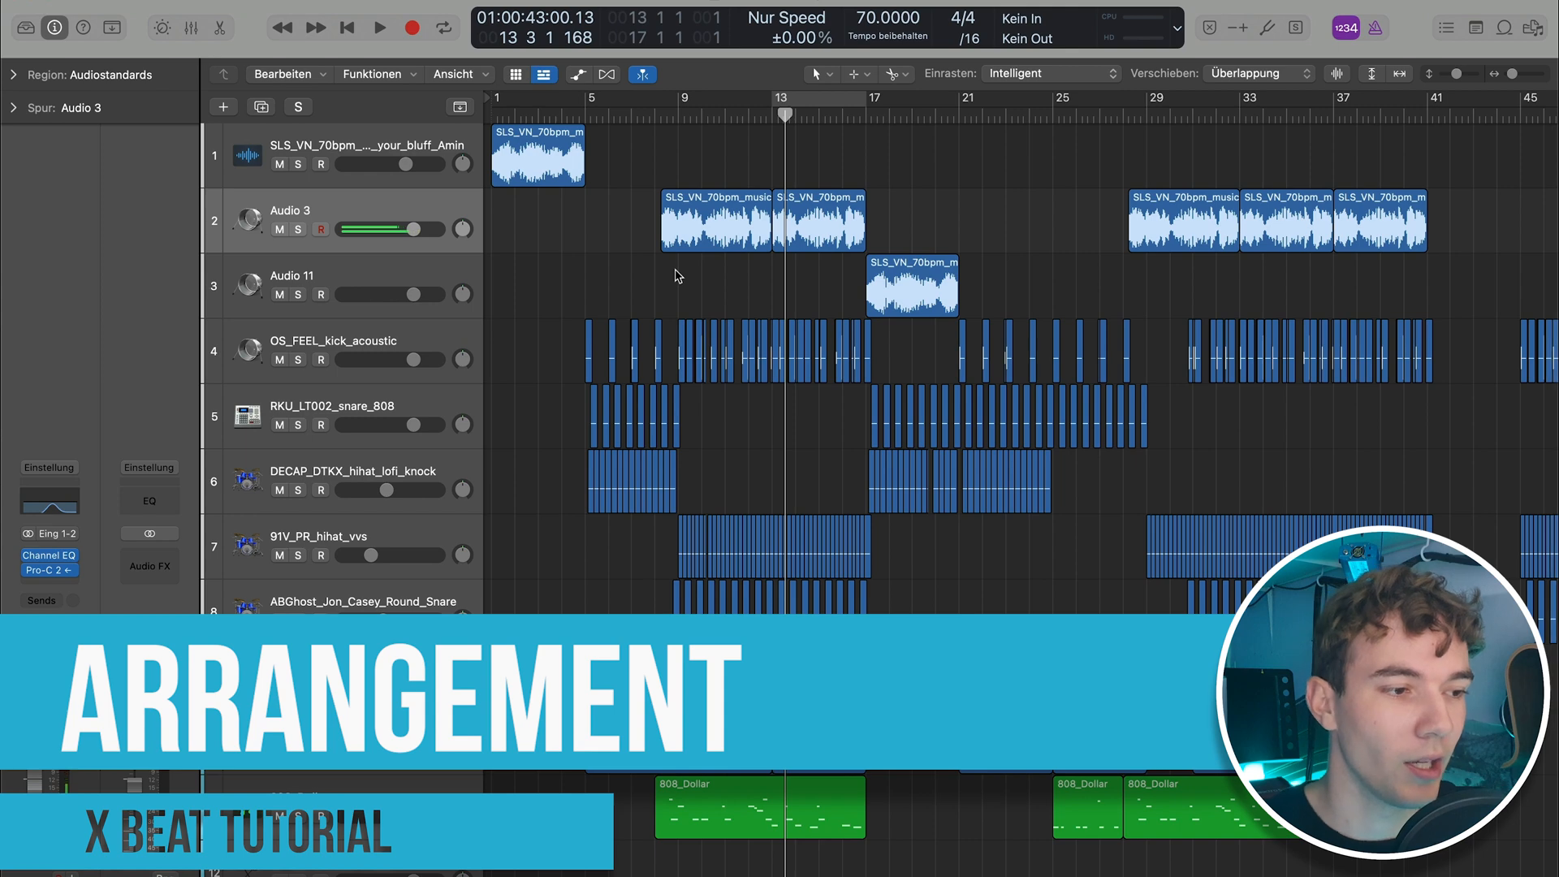
# Play the arrangement from bar 17 and inspect the Pro-Q 3 equalizer on the Audio 11 vocal guitar track
pyautogui.click(868, 117)
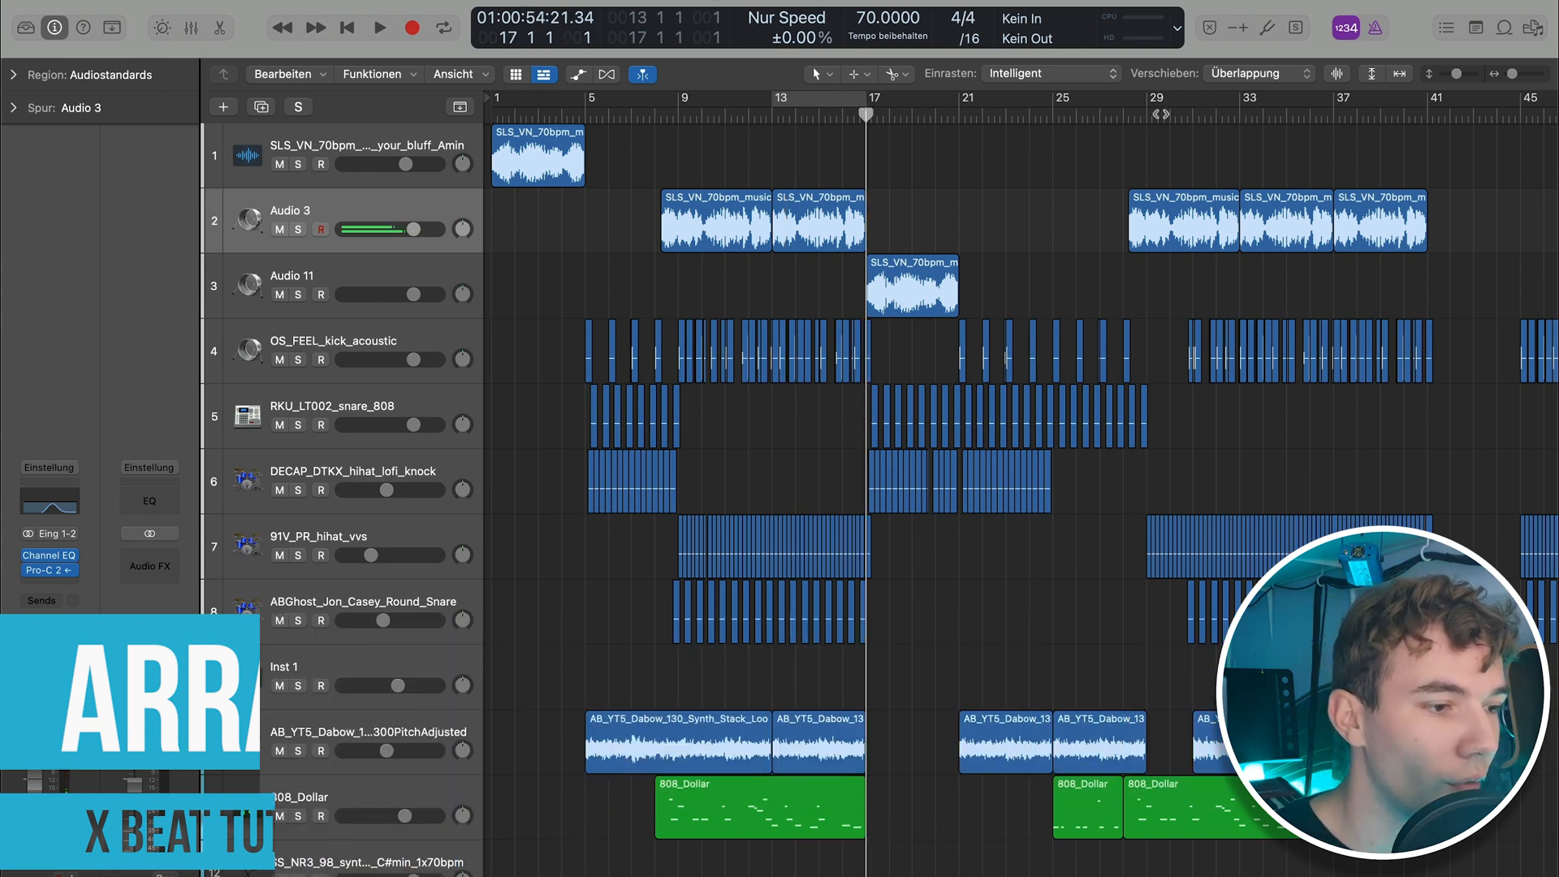
pyautogui.press('space')
pyautogui.click(913, 288)
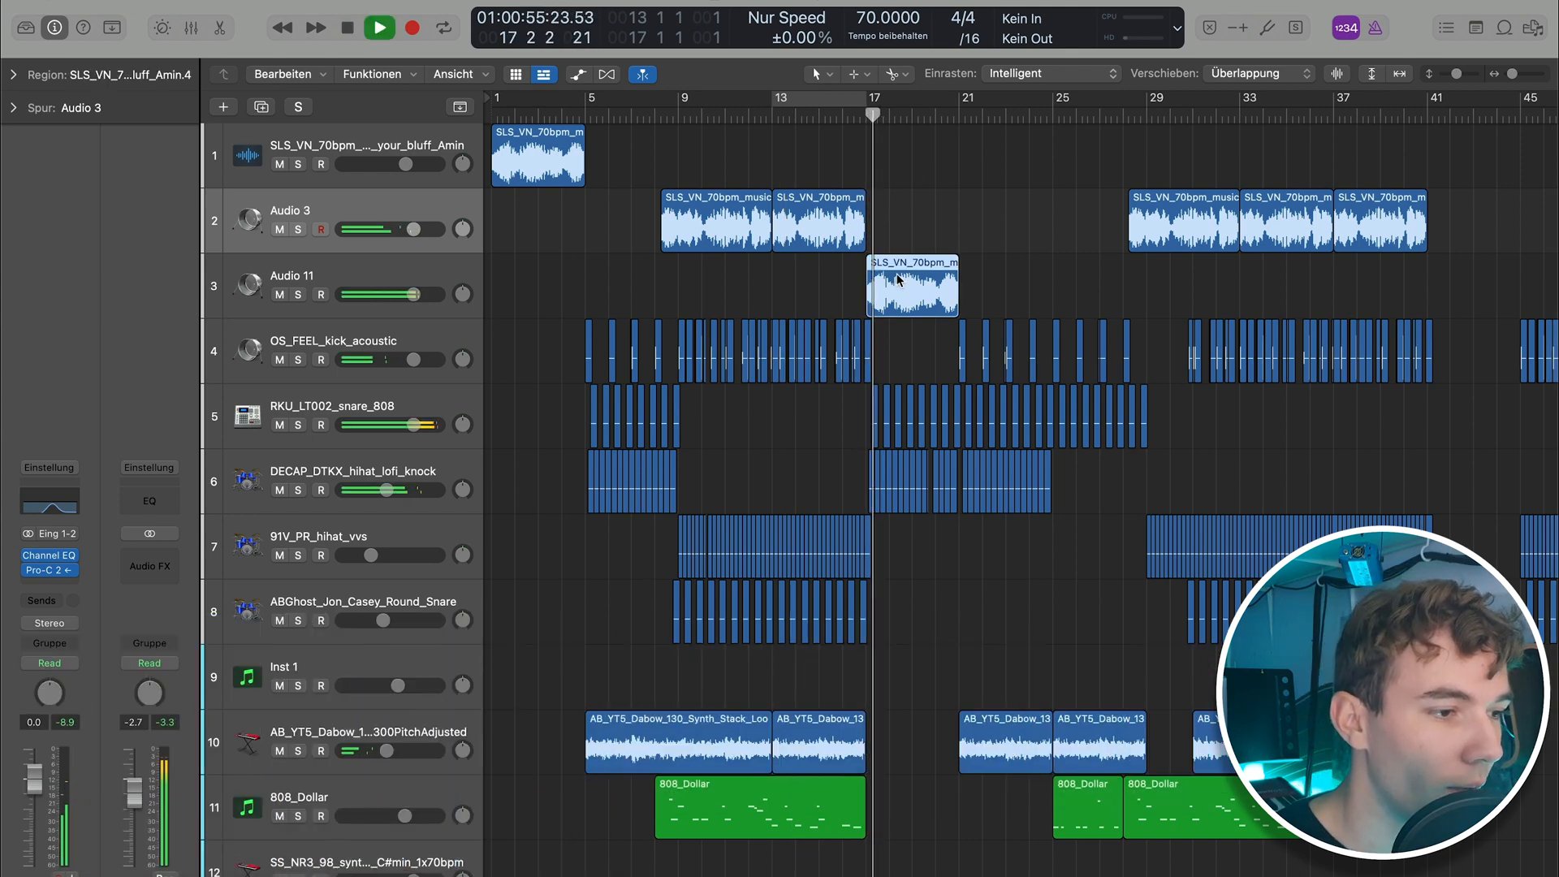
pyautogui.click(49, 556)
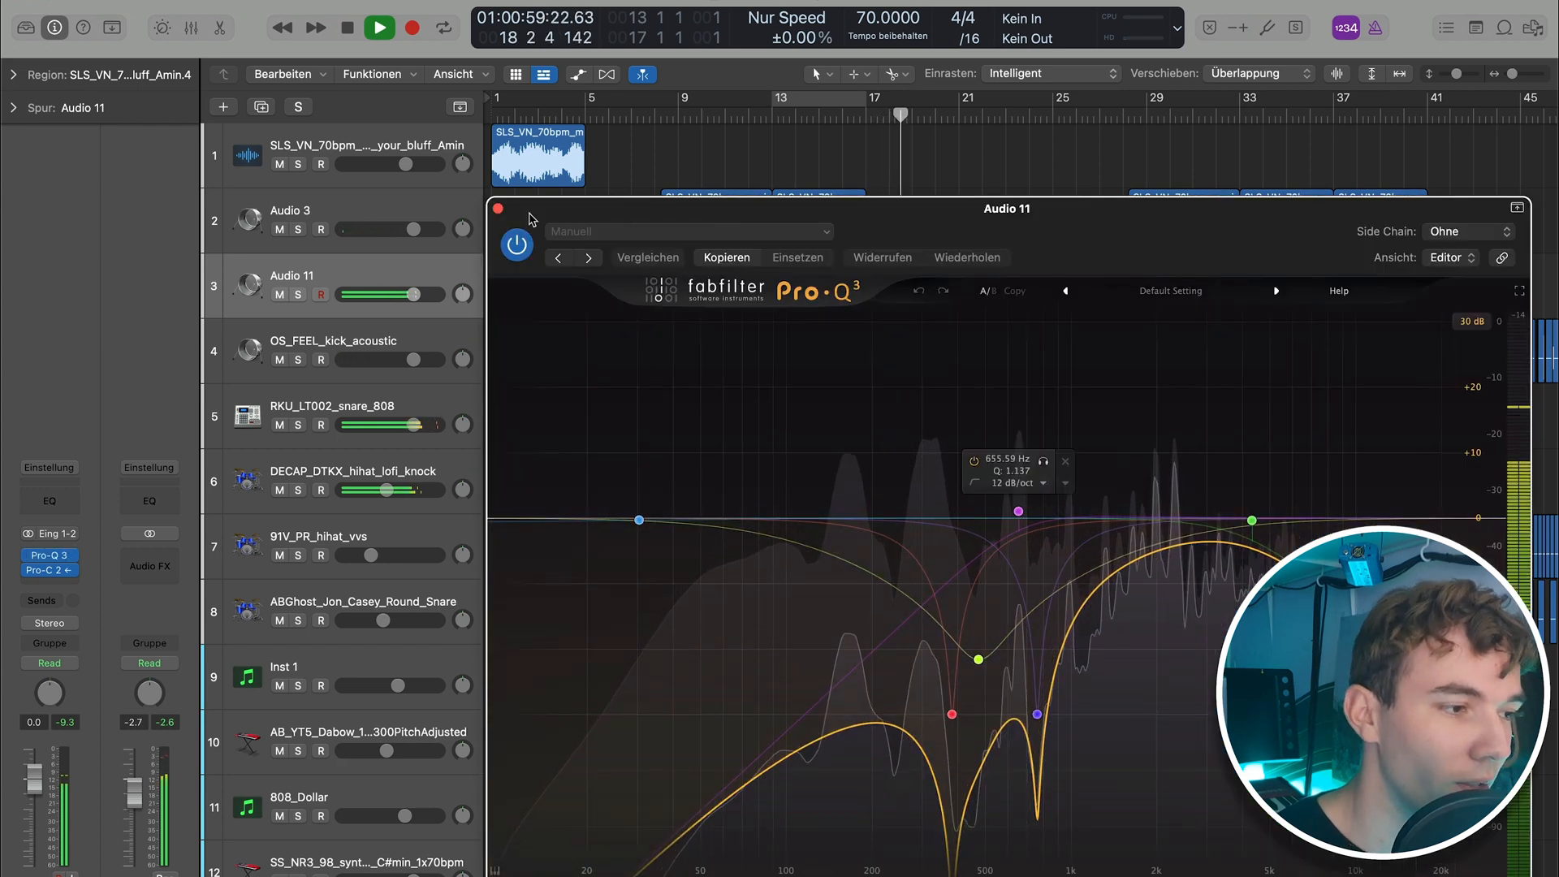
pyautogui.click(498, 210)
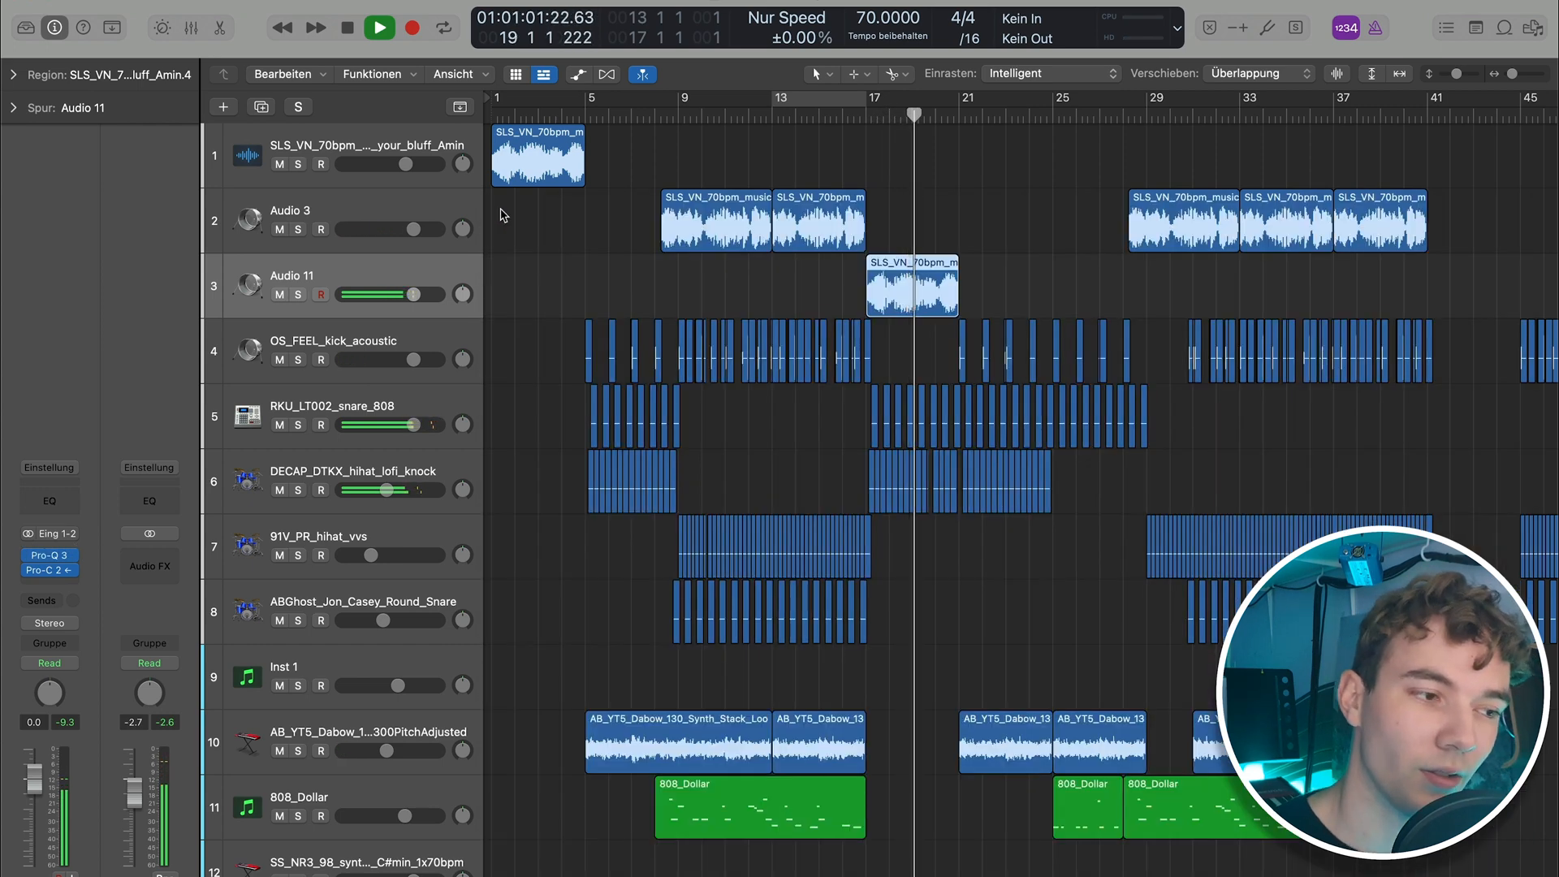
# Listen to the second verse from bar 19 to bar 23, pausing along the way
pyautogui.press('space')
pyautogui.press('space')
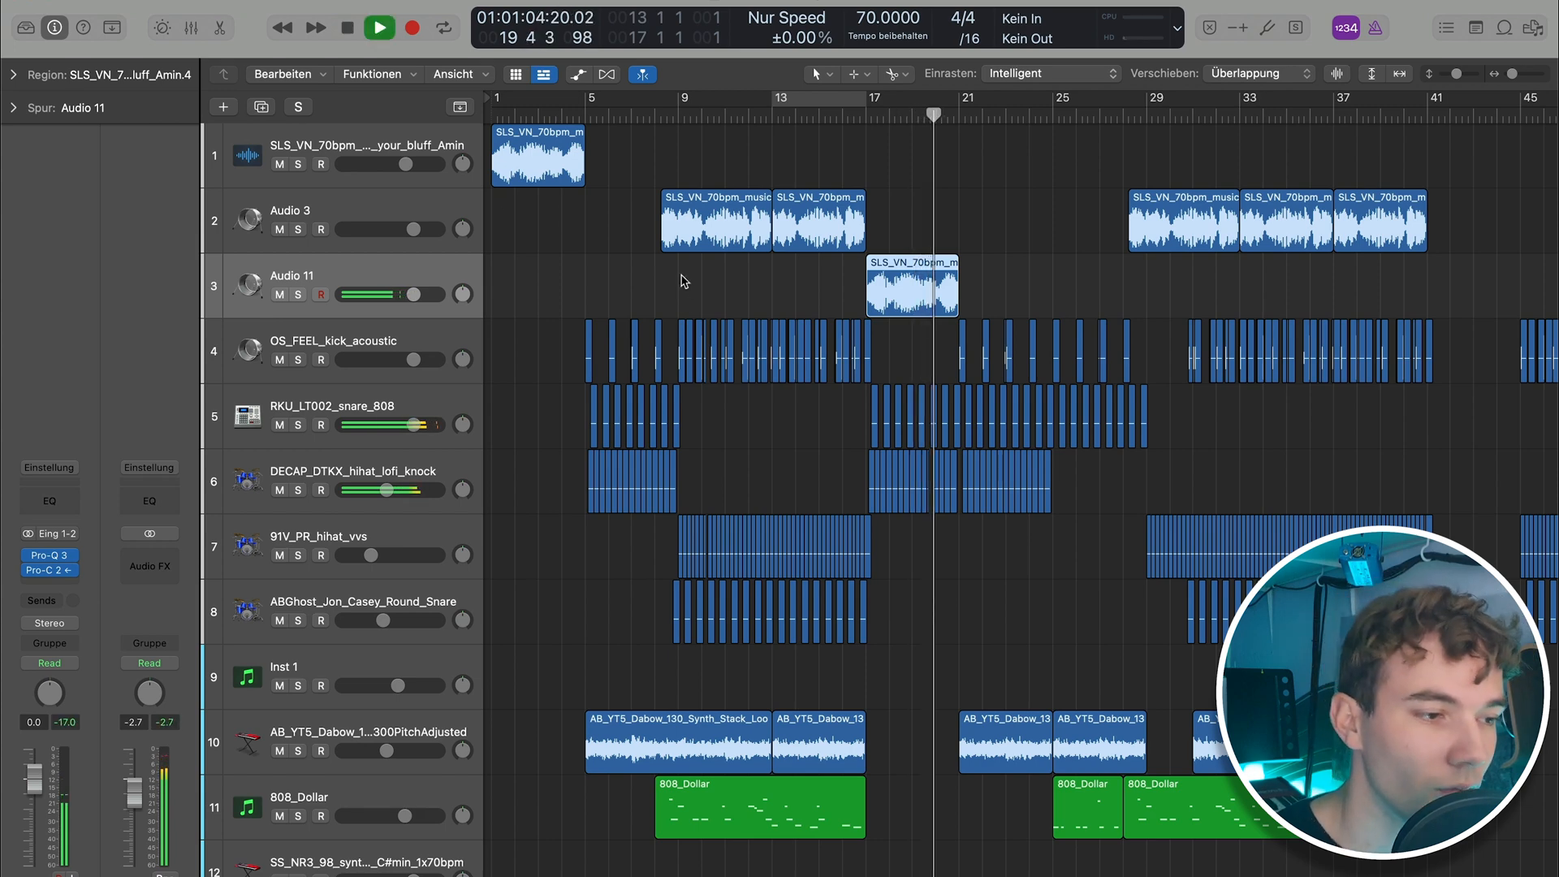
pyautogui.press('space')
pyautogui.press('space')
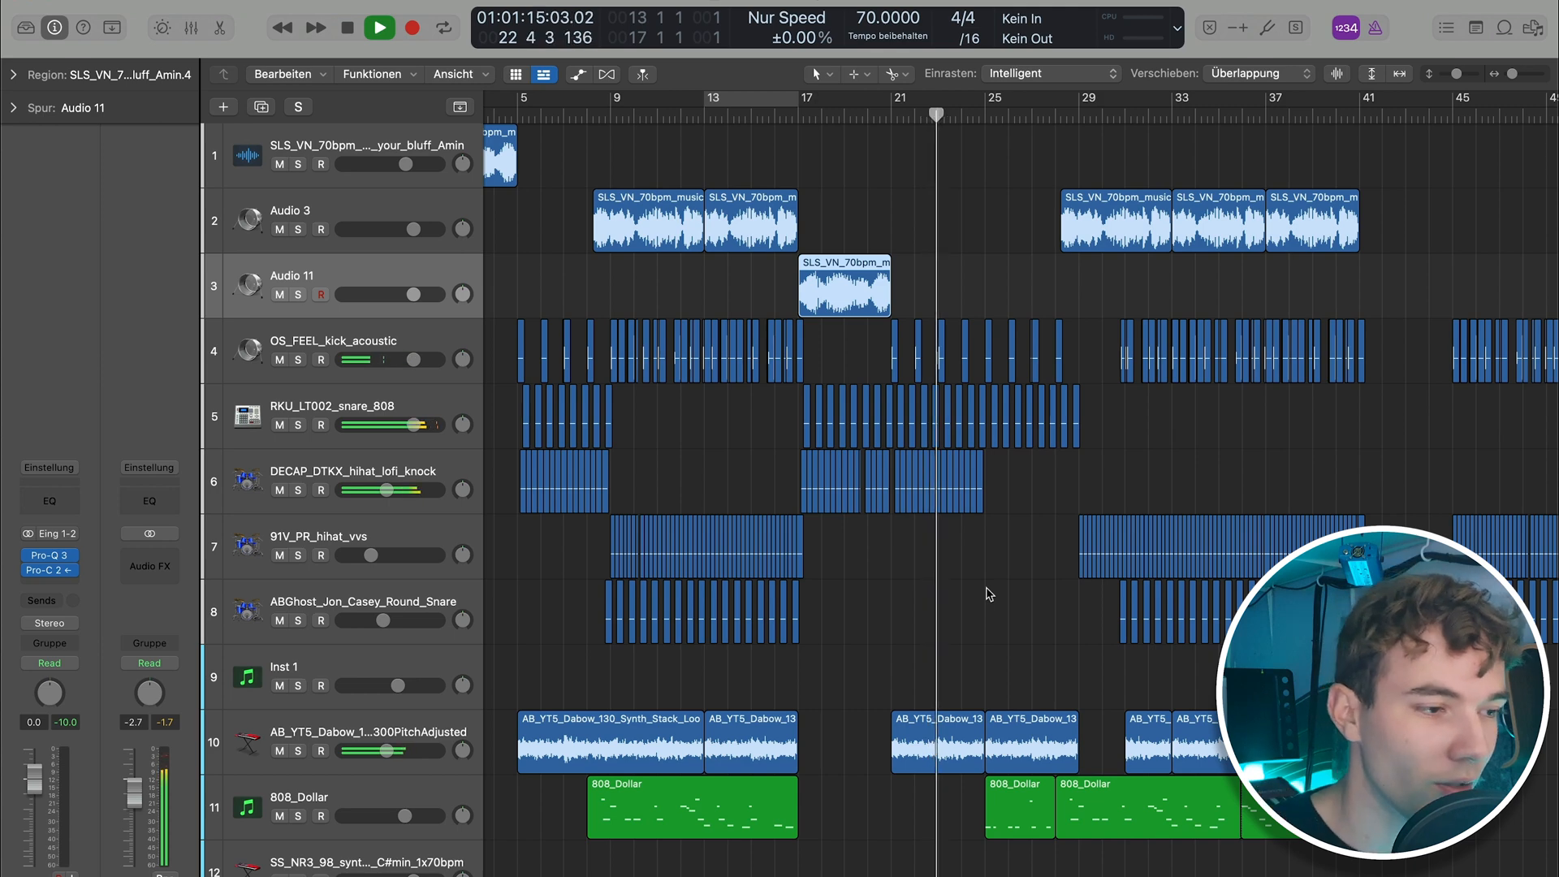
pyautogui.scroll(1, 989, 595)
pyautogui.press('space')
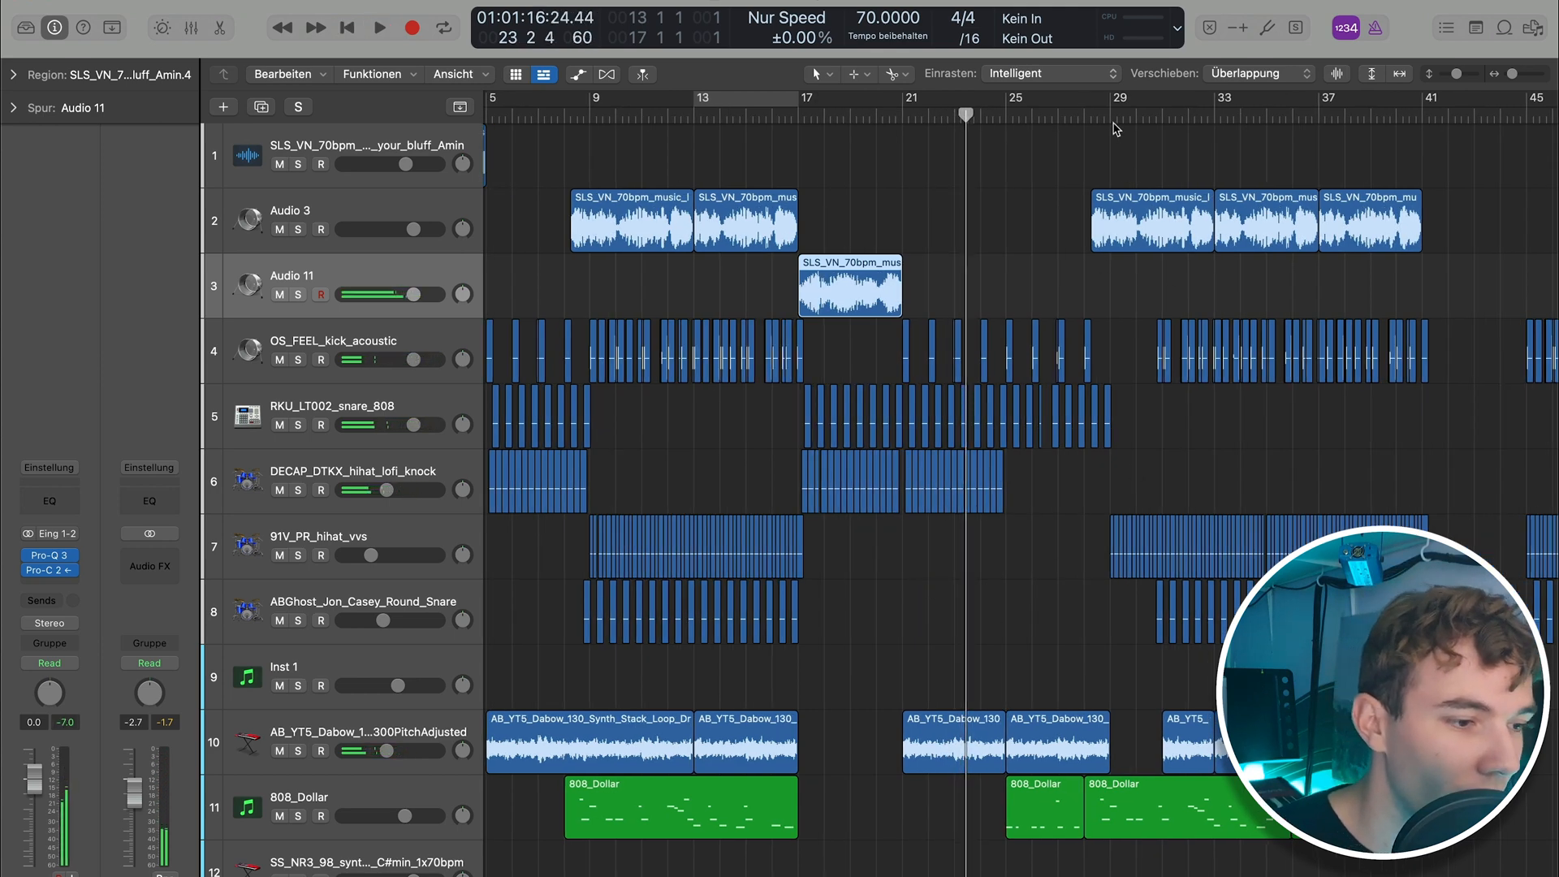
# Play the transition from bar 28 into the second hook at bar 29
pyautogui.doubleClick(1085, 116)
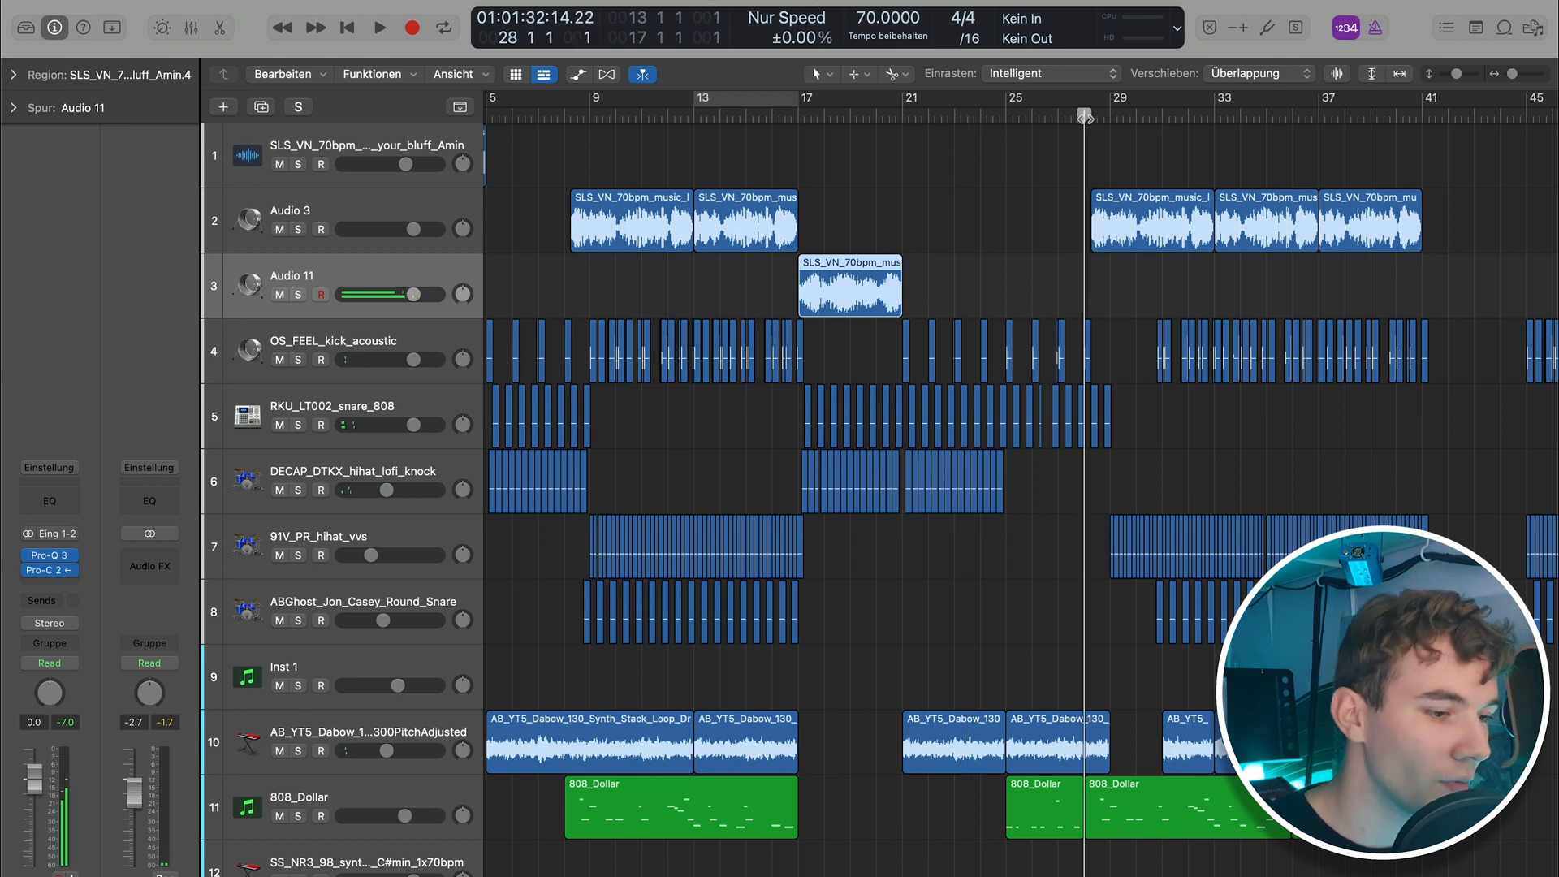
pyautogui.hscroll(3, 975, 324)
pyautogui.click(869, 261)
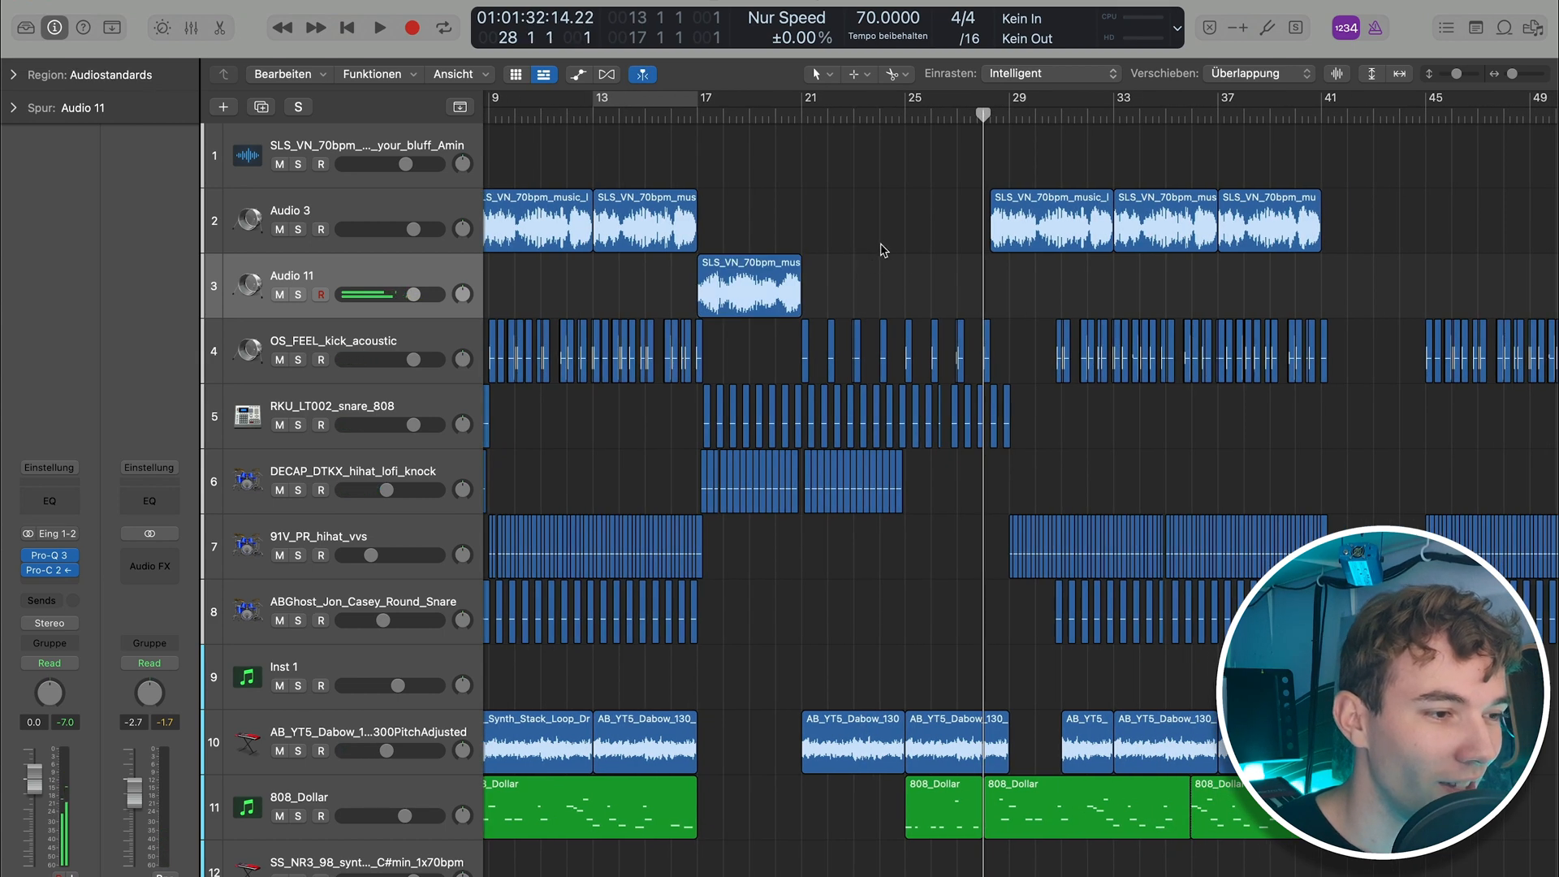
pyautogui.press('space')
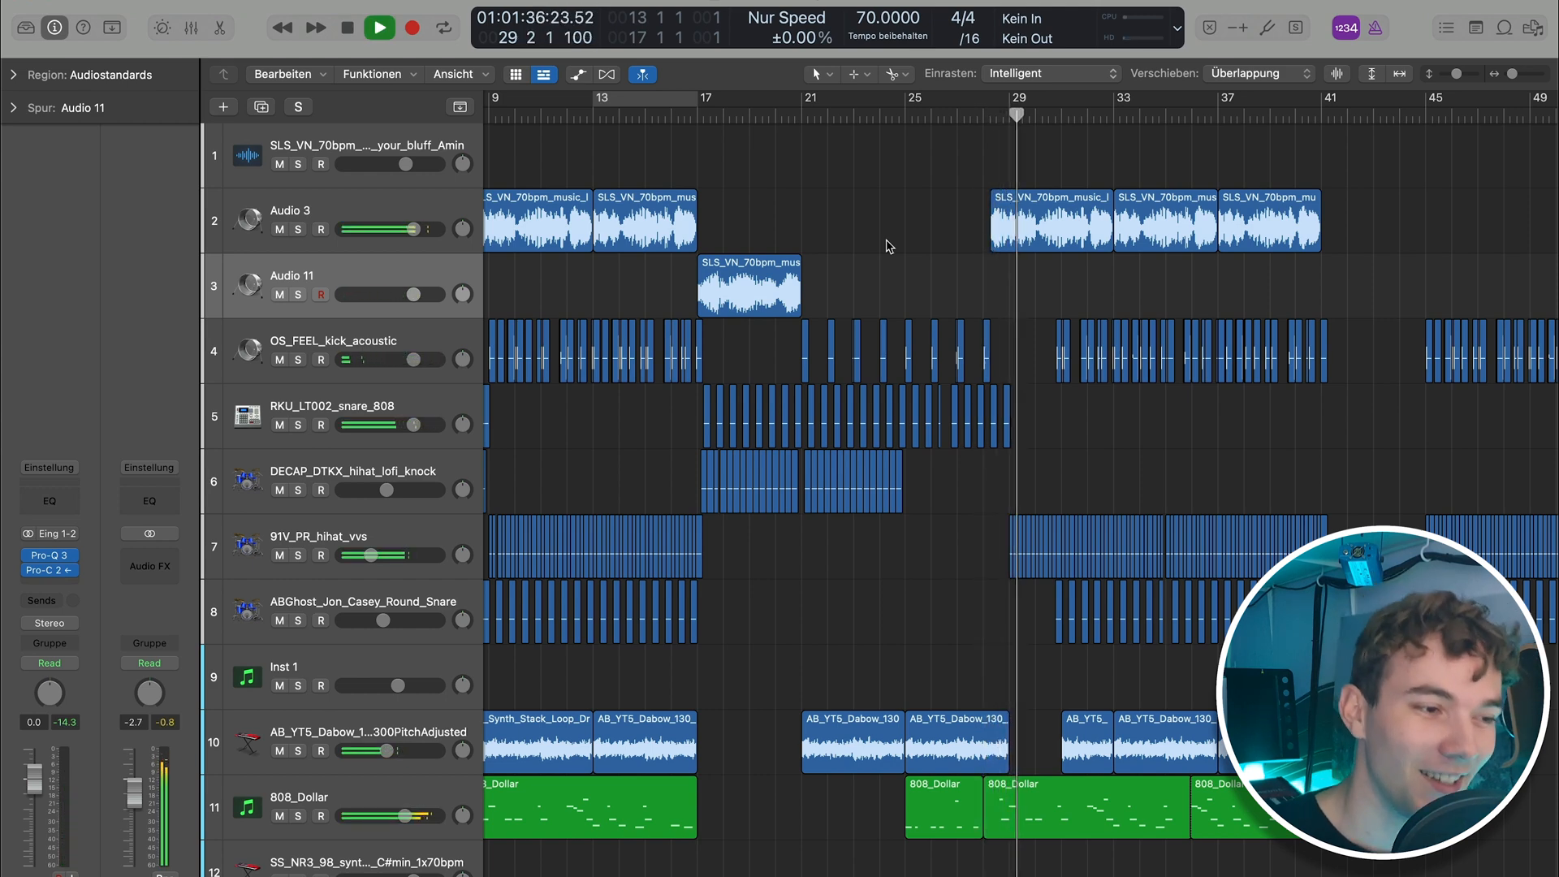
pyautogui.press('space')
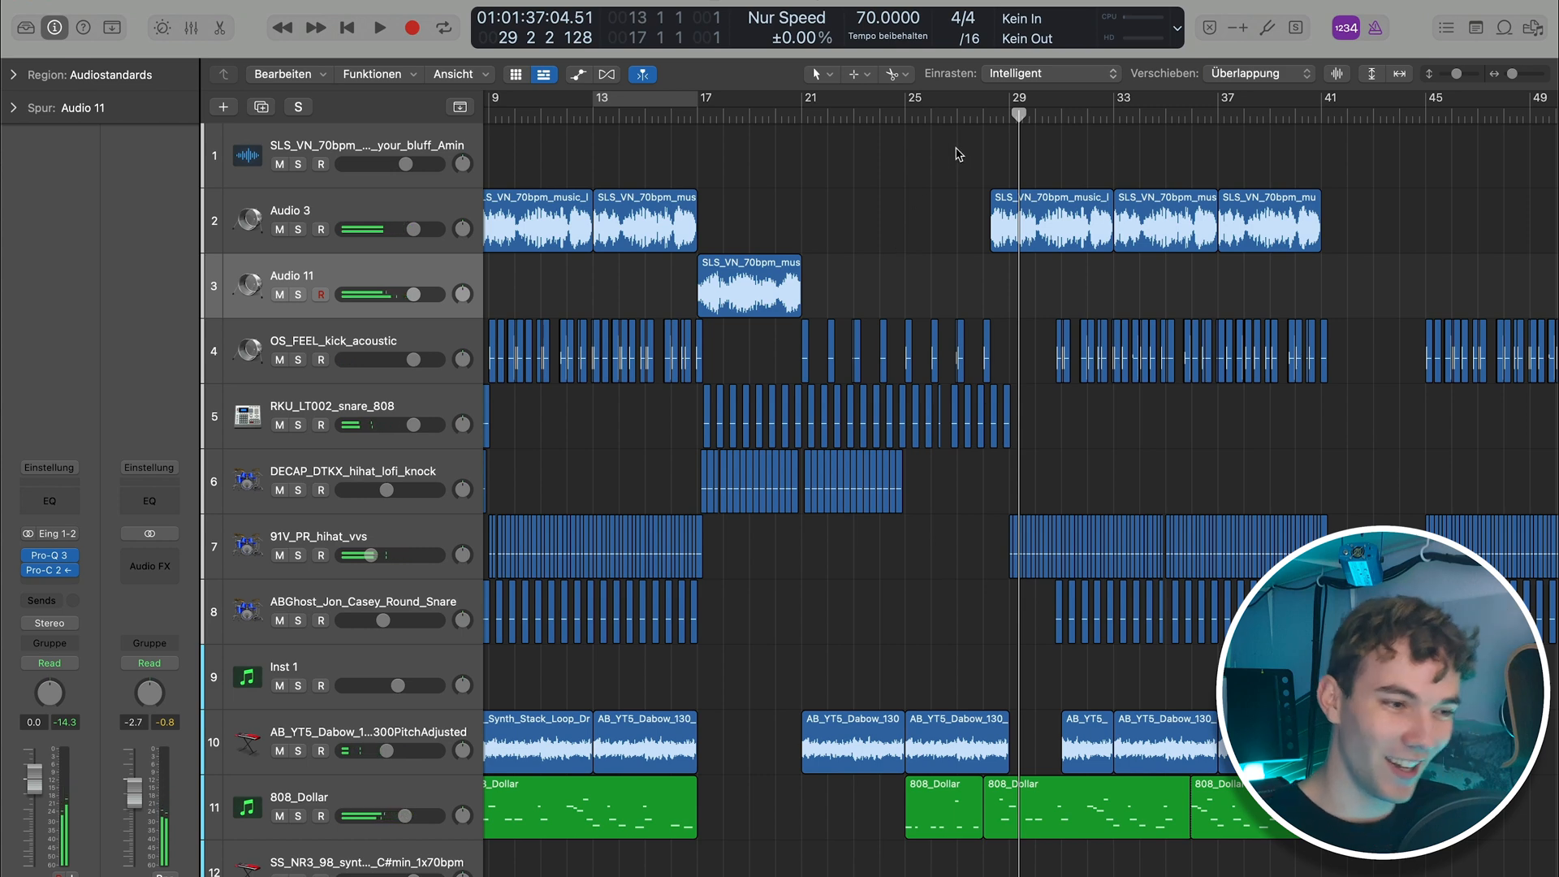
# Play the second hook's buildup from the third beat of bar 27 through bar 31
pyautogui.click(989, 114)
pyautogui.press('super+Right')
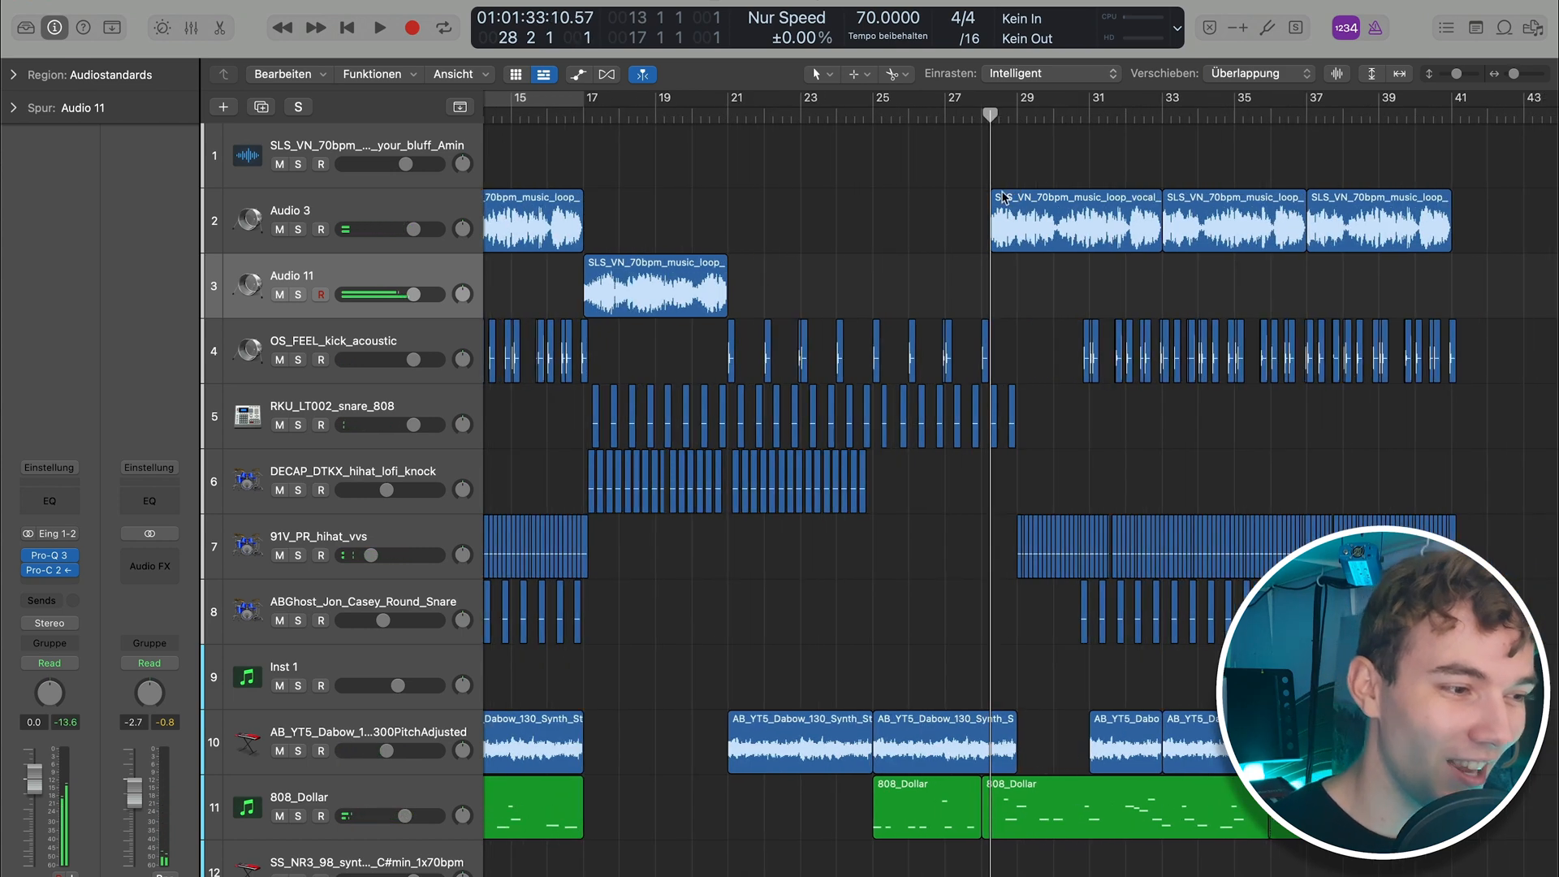
pyautogui.click(964, 115)
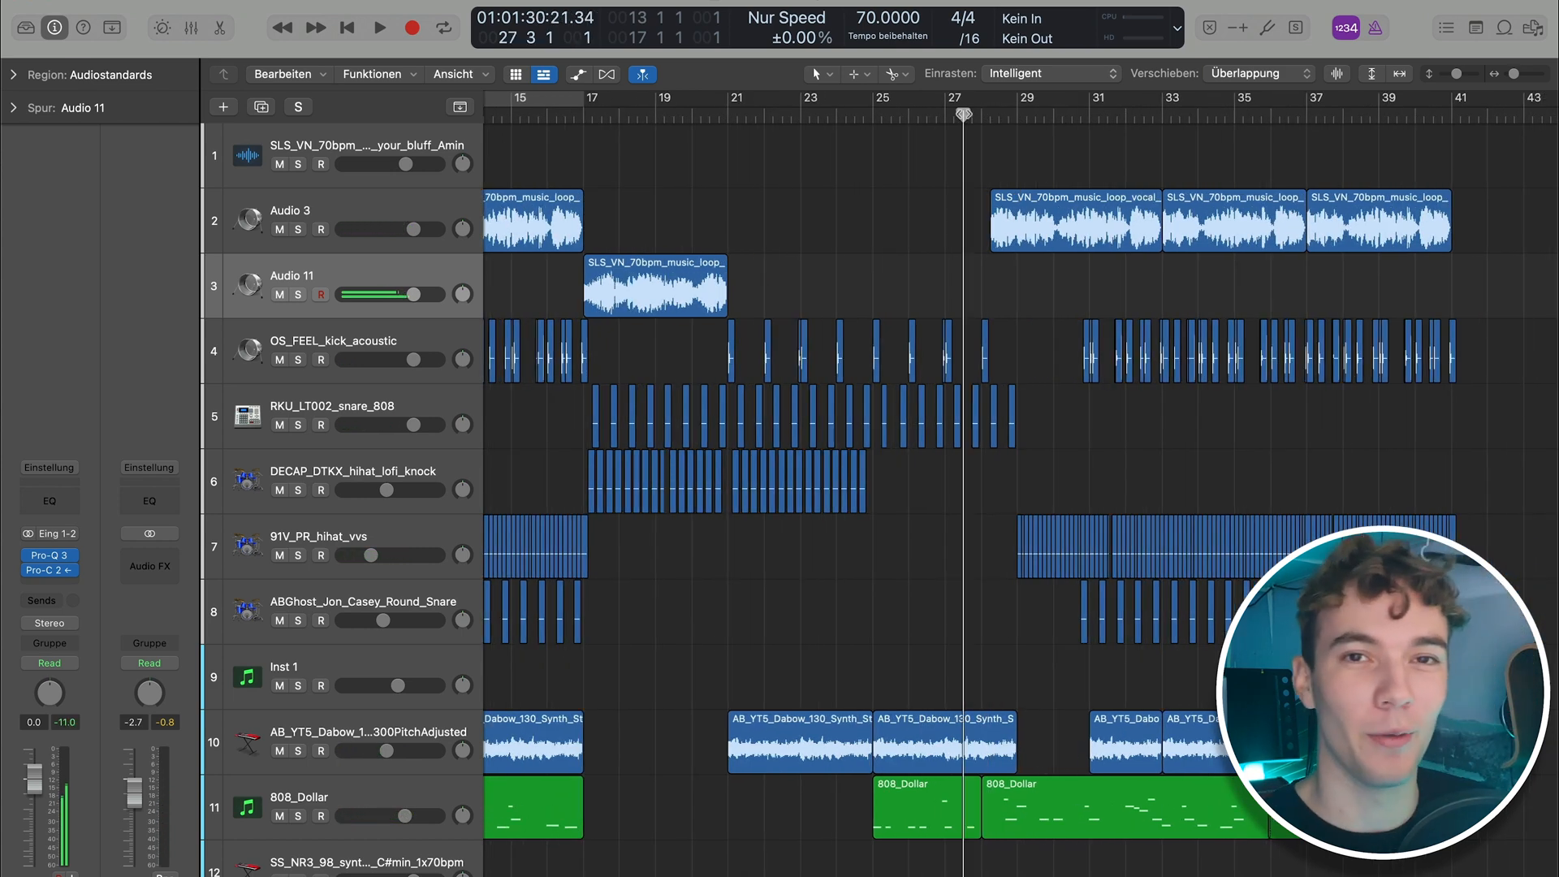
pyautogui.press('space')
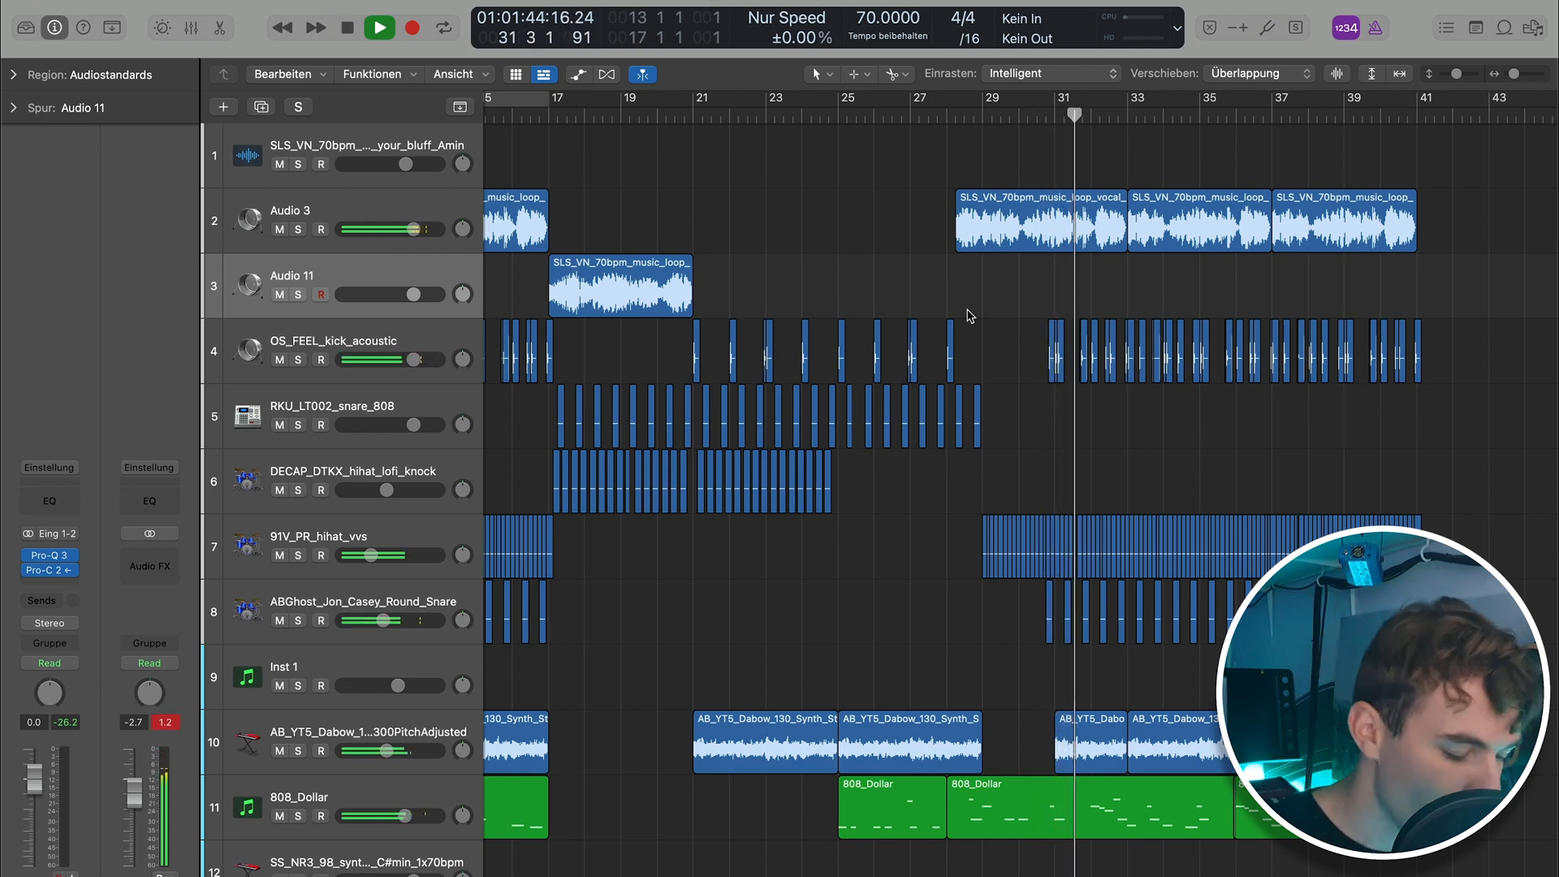
pyautogui.press('space')
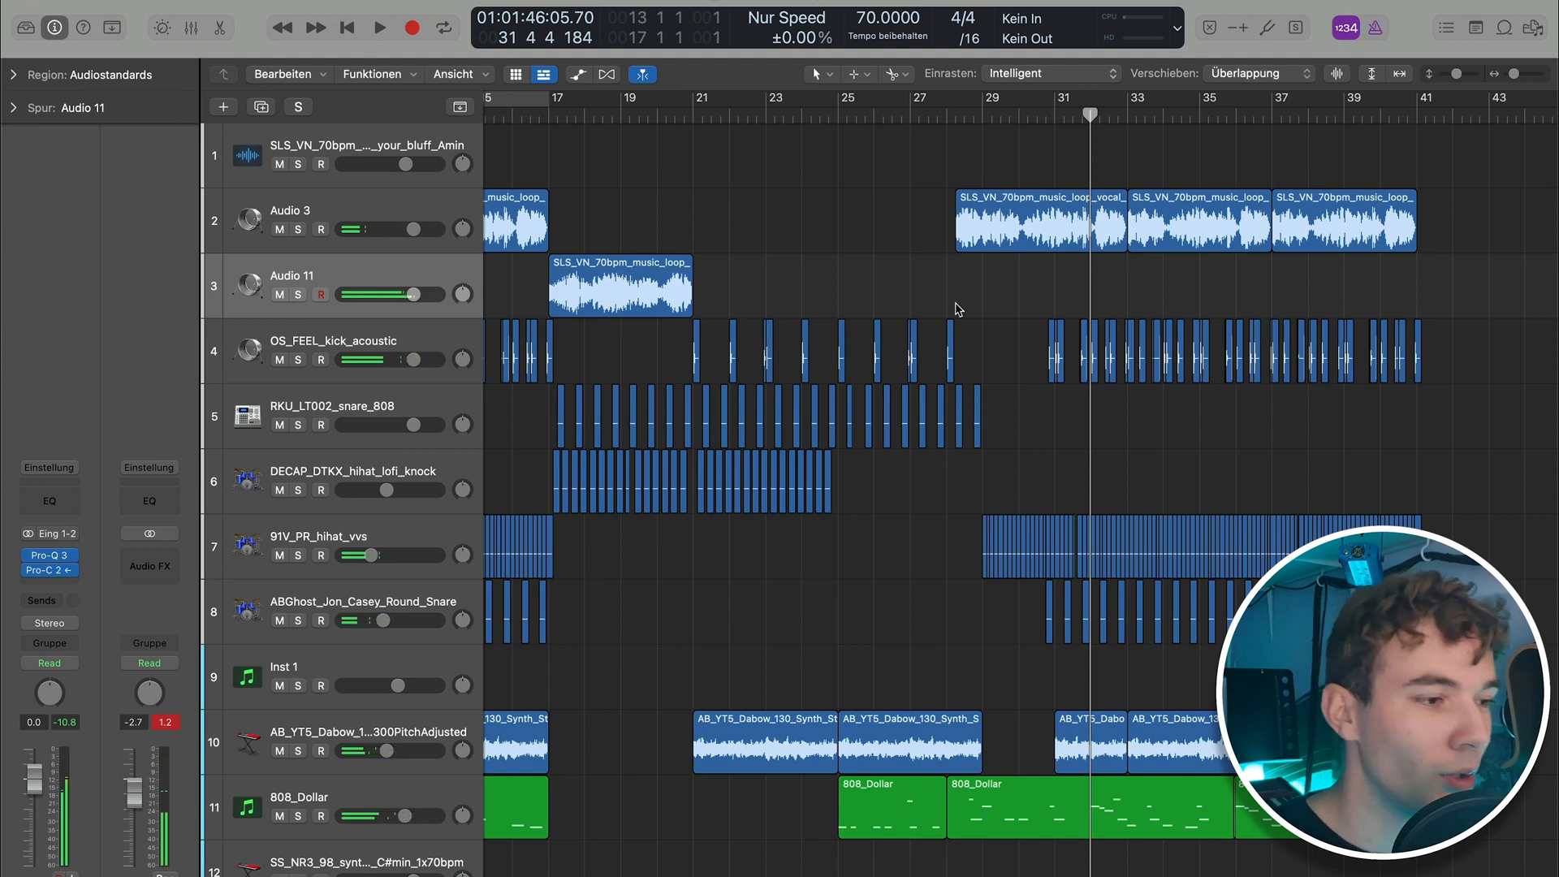
# Review the arrangement with the playhead at bar 28, and return the playhead to the project start
pyautogui.scroll(-4, 937, 295)
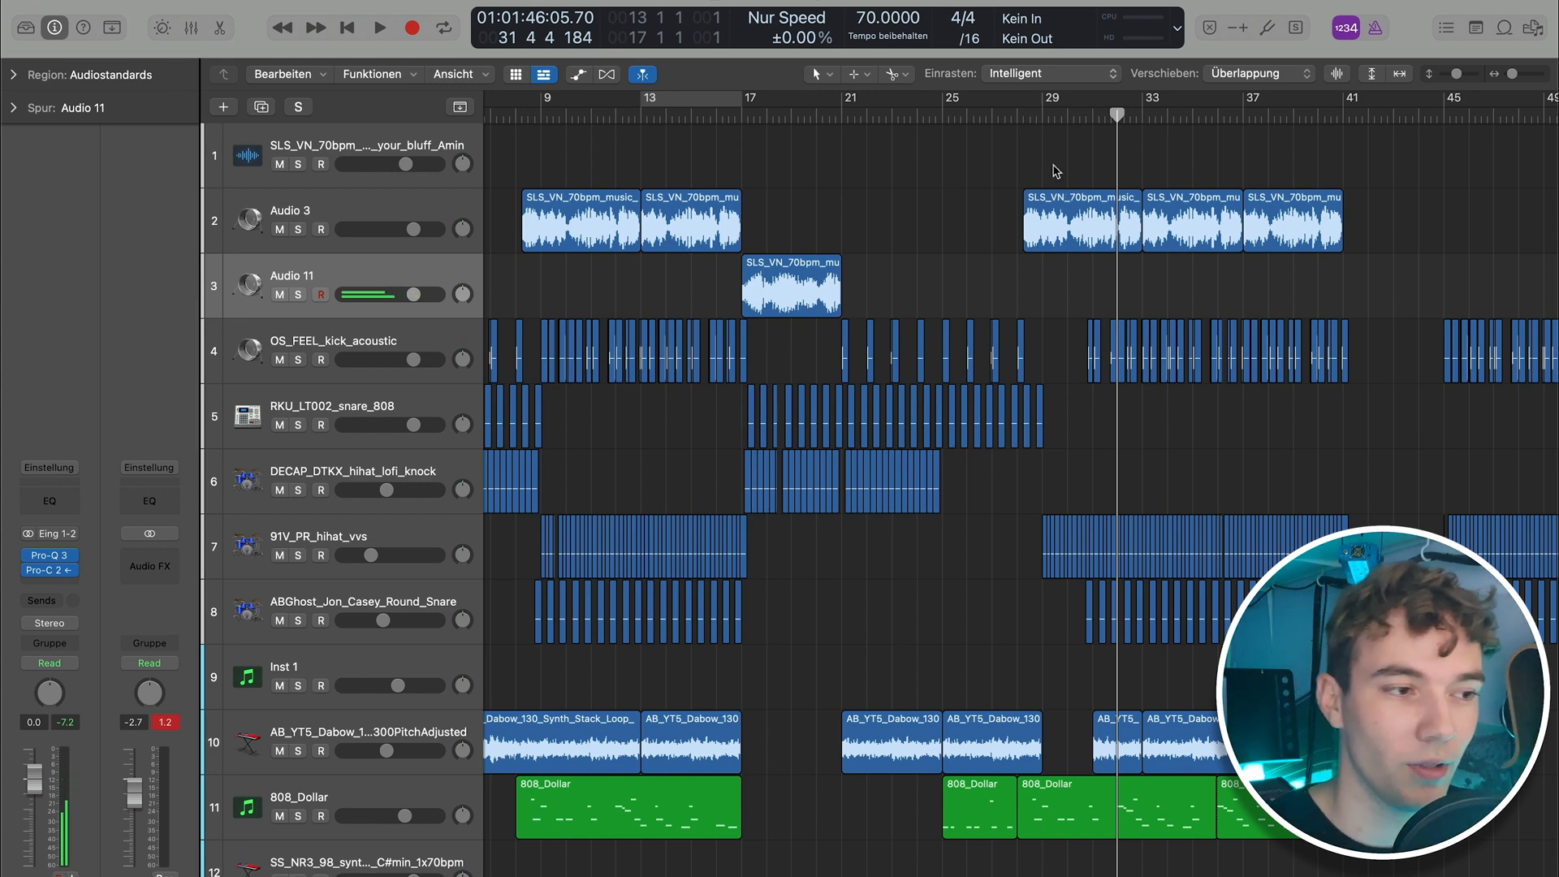
pyautogui.click(1011, 115)
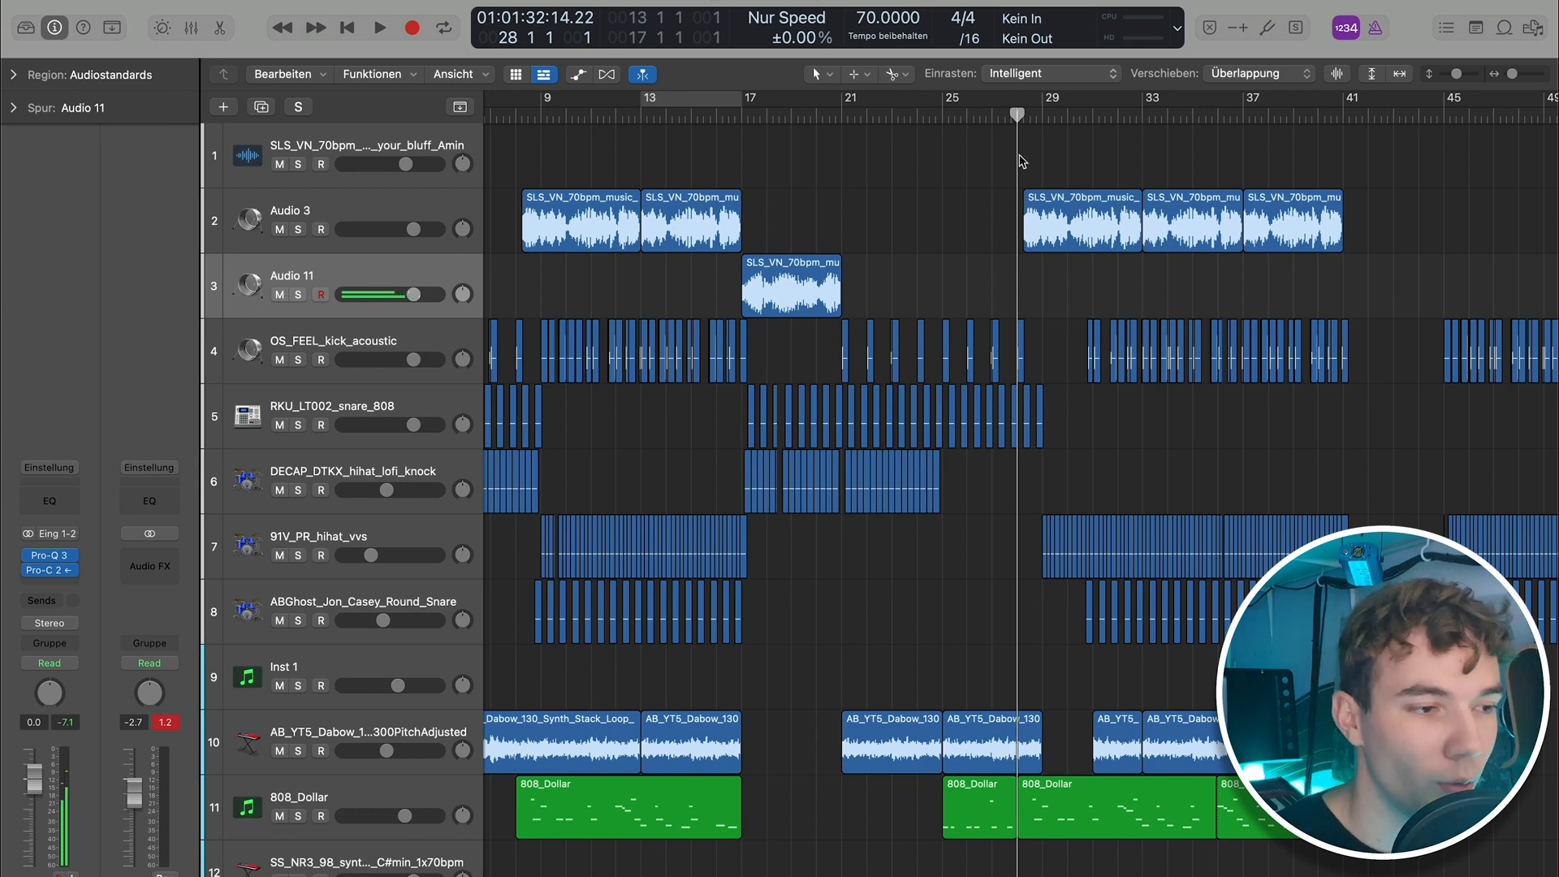
pyautogui.hscroll(-5, 950, 268)
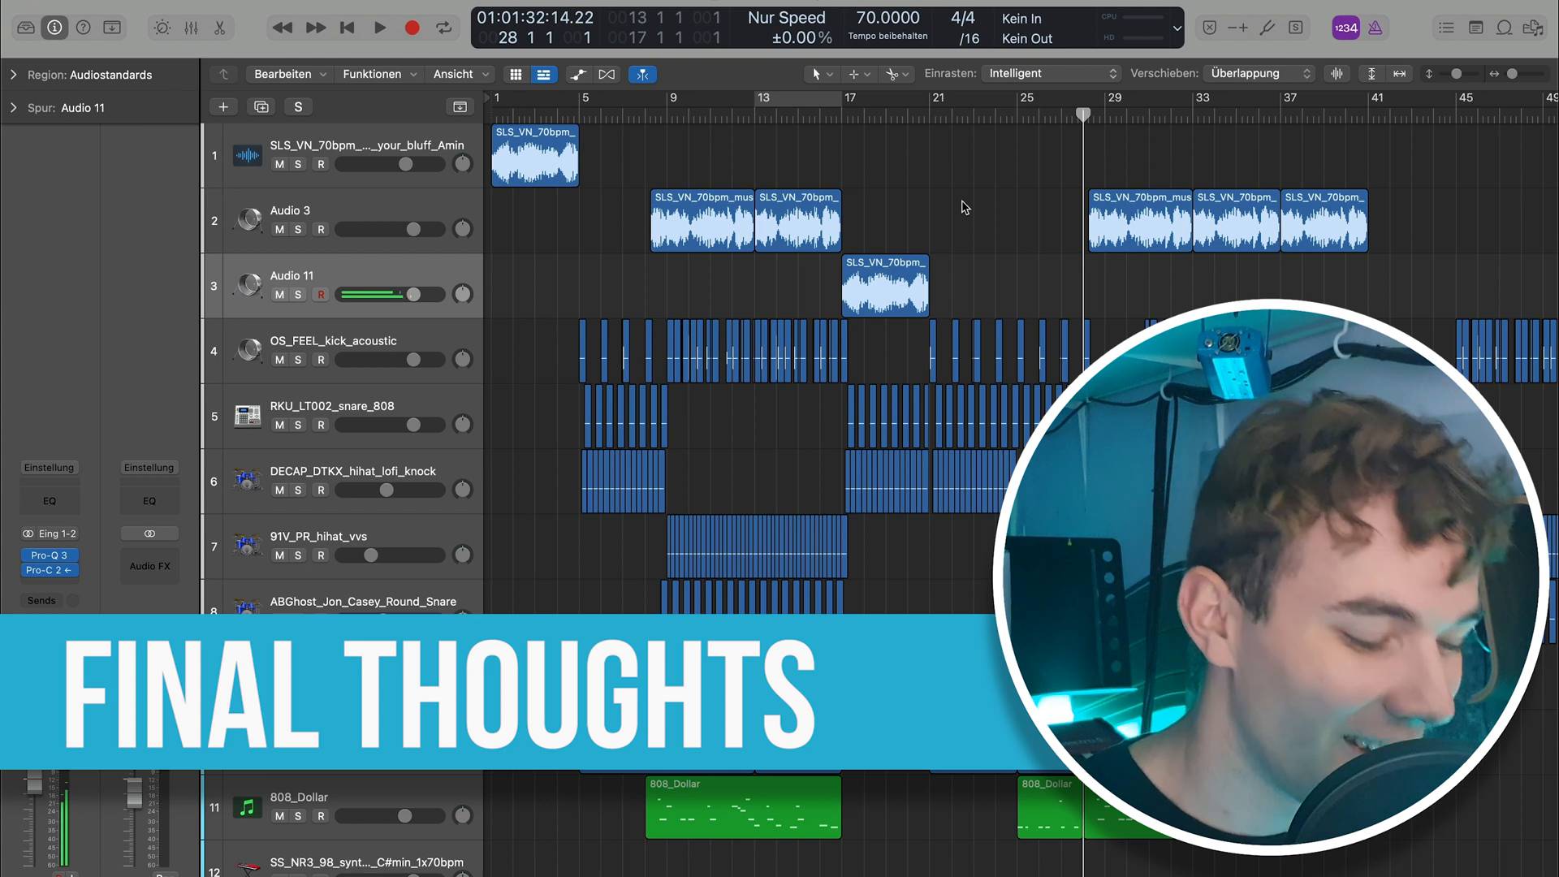
pyautogui.press('Return')
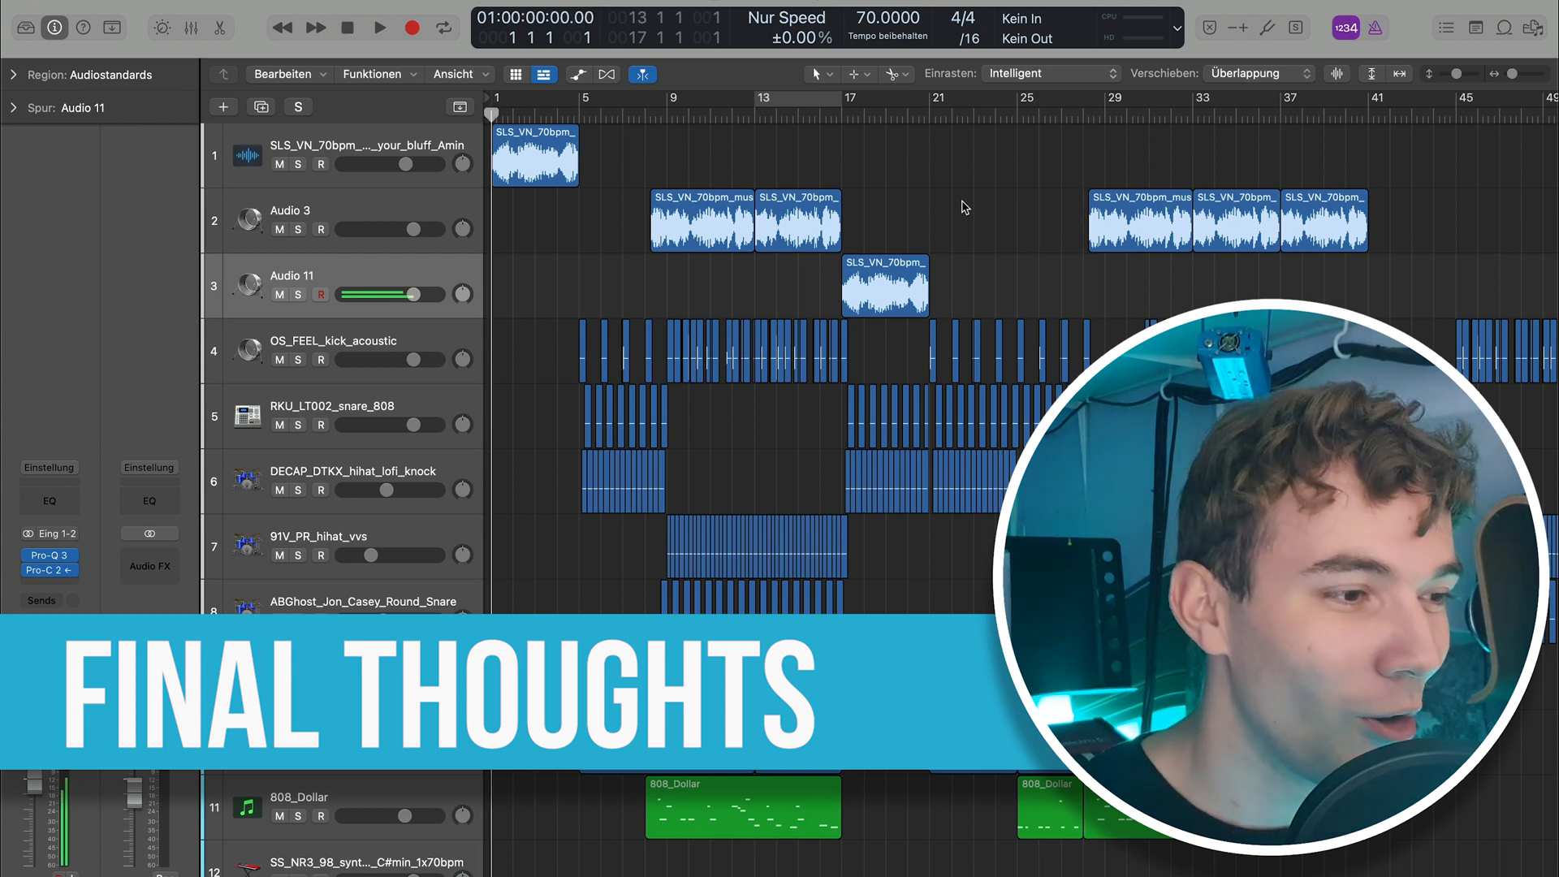